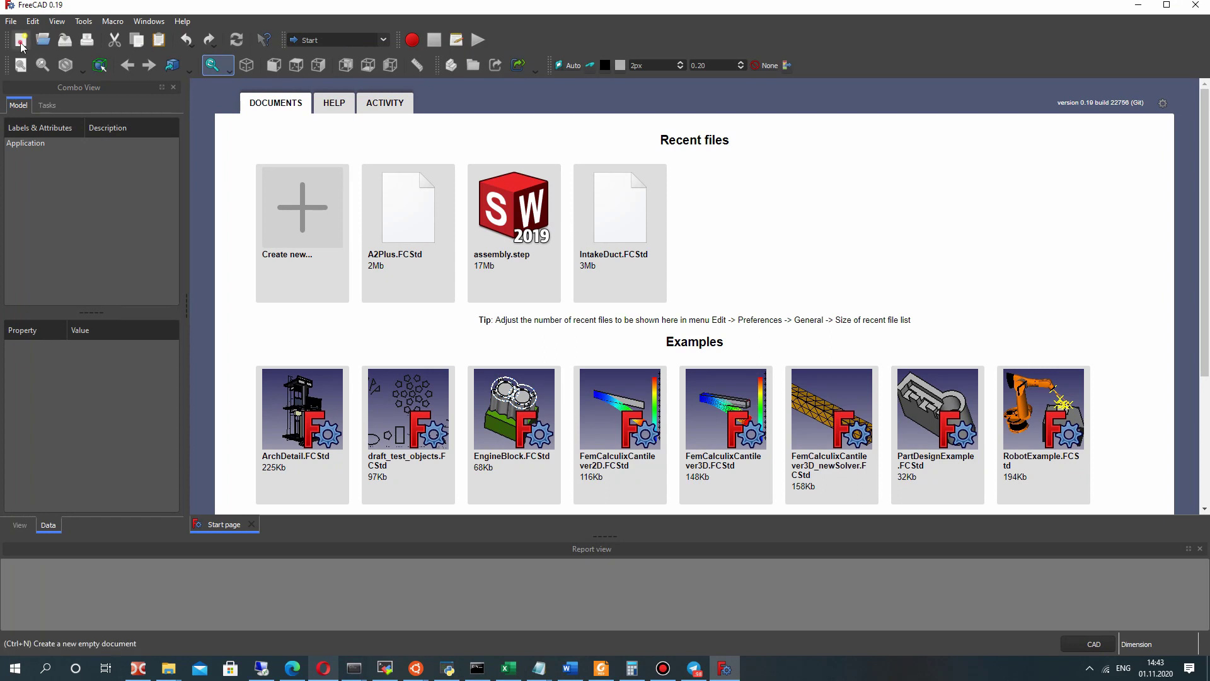
Create a new document and add a body in the Part Design workbench
click(21, 39)
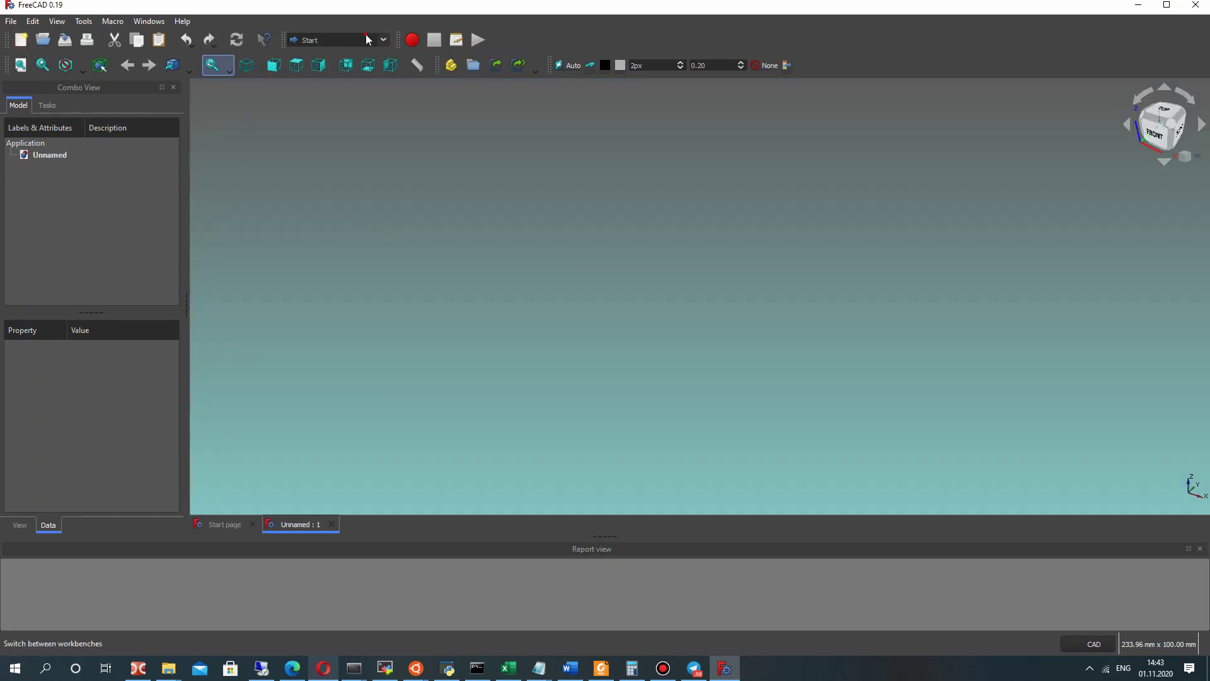
click(370, 39)
click(309, 186)
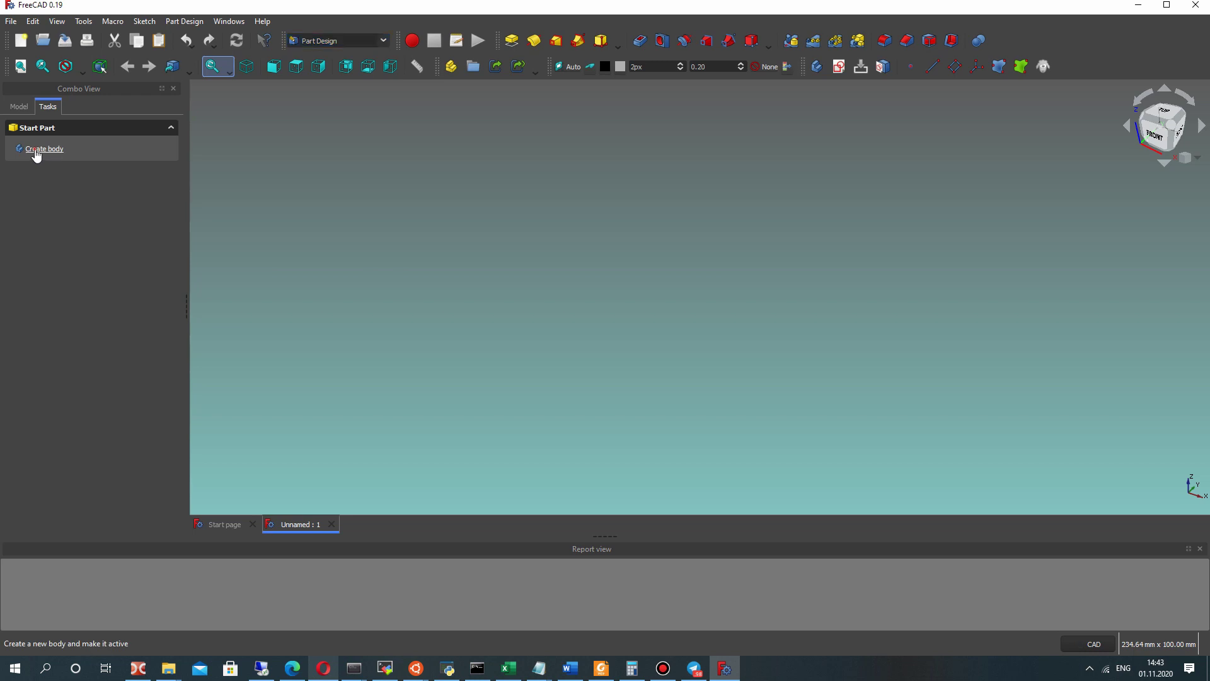
click(38, 149)
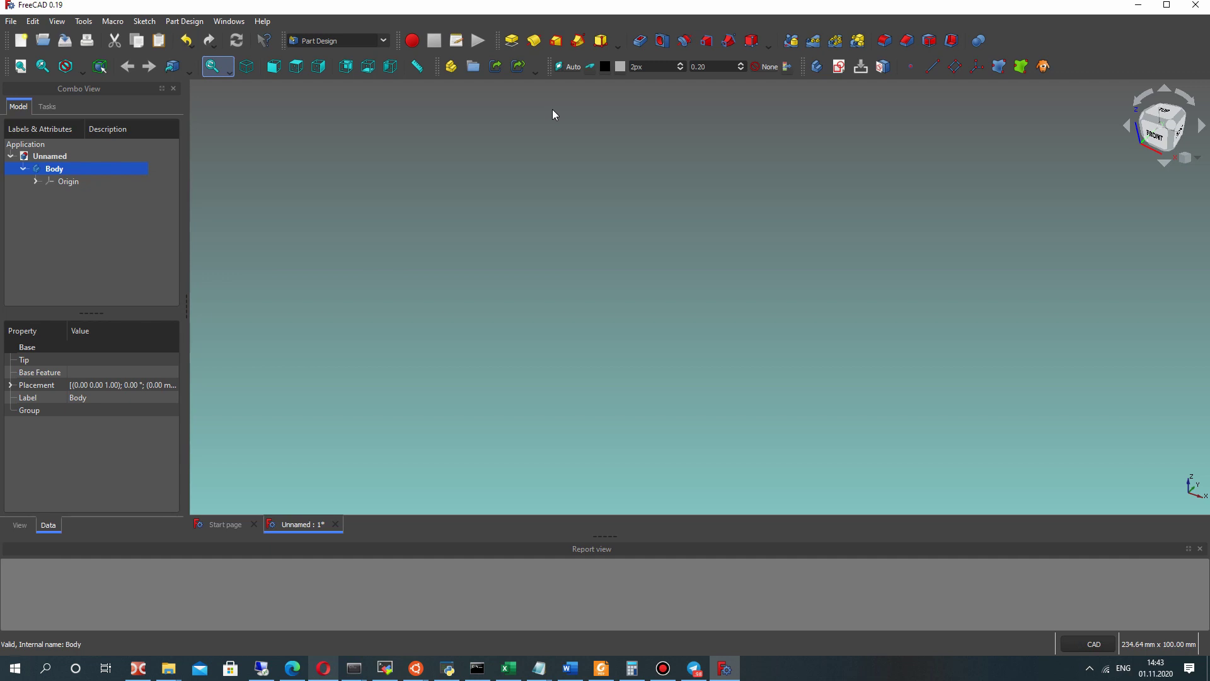
Add an additive sphere with a radius of 22 mm and a U parameter of 180° to form half a ball
click(618, 45)
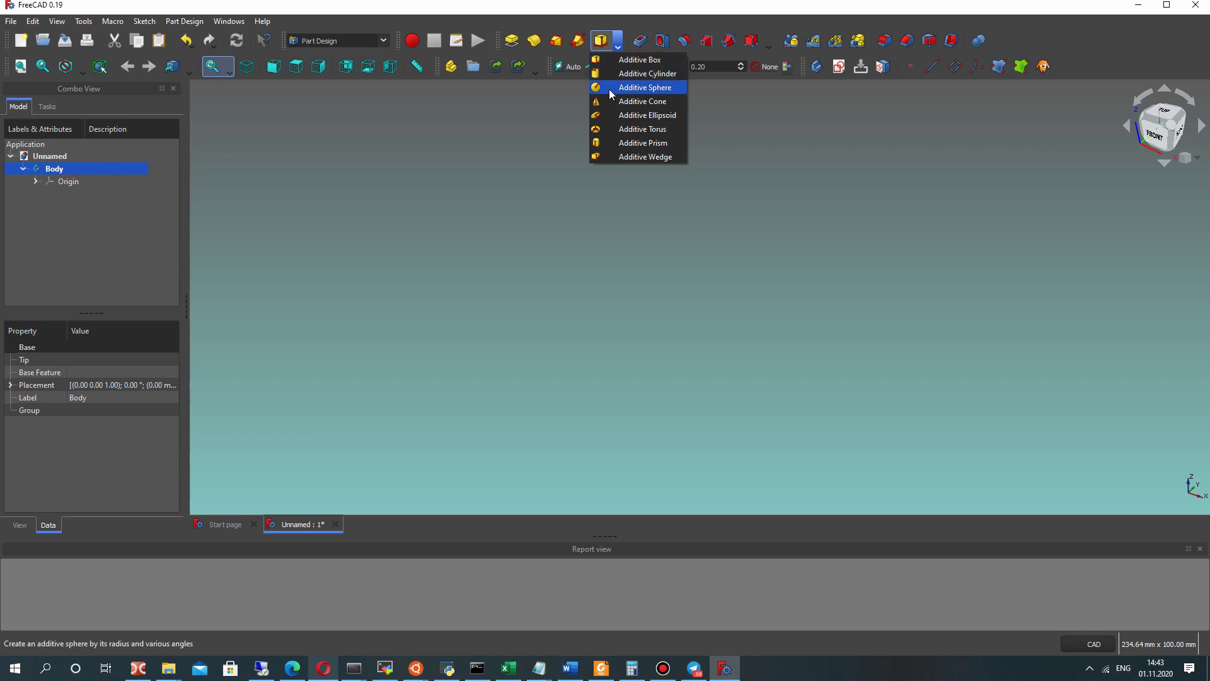
click(637, 87)
scroll(699, 259, up, 6)
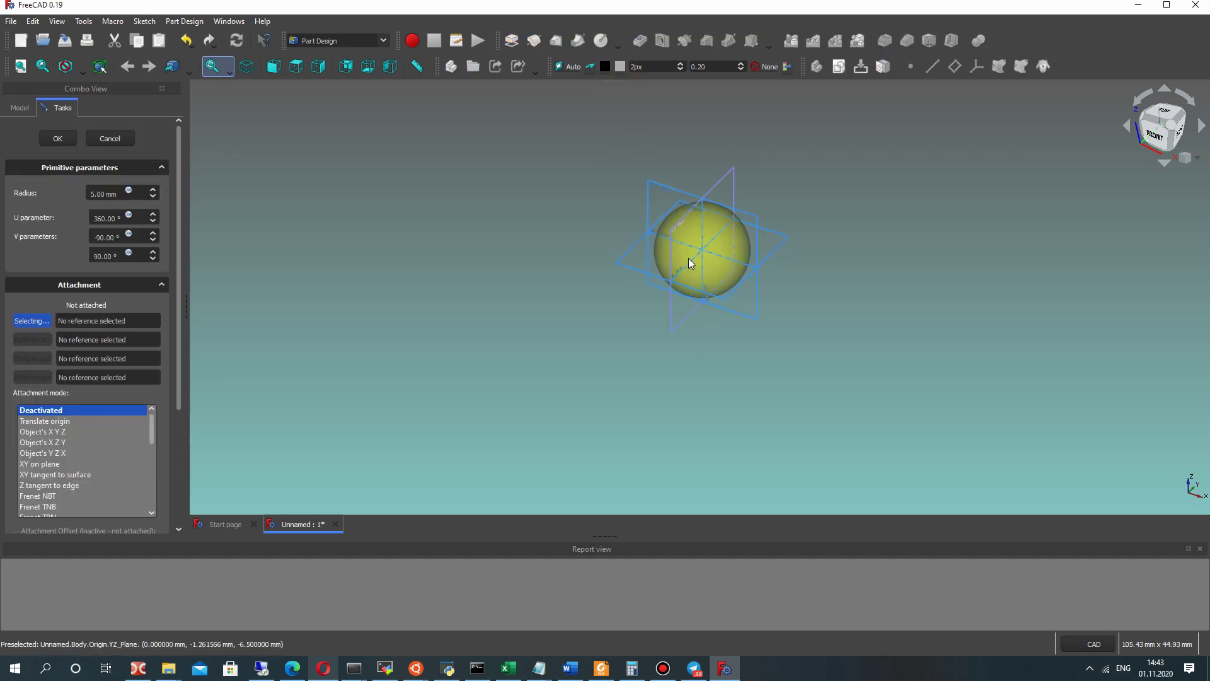
click(92, 193)
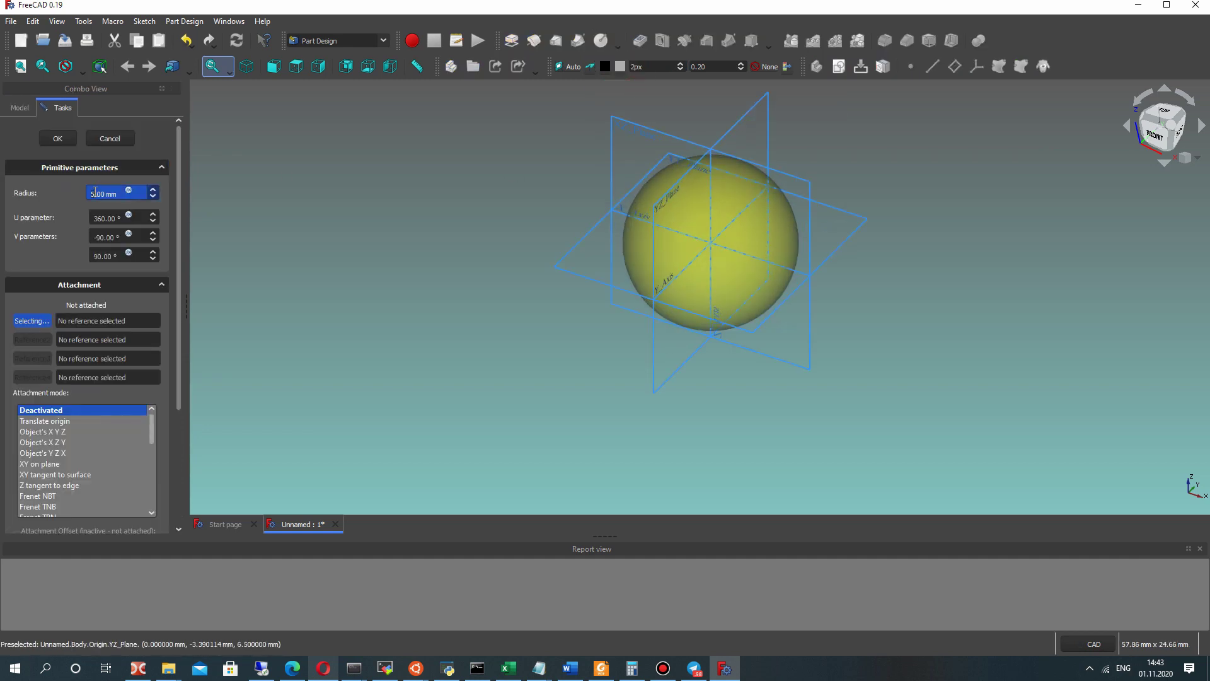
scroll(88, 225, up, 6)
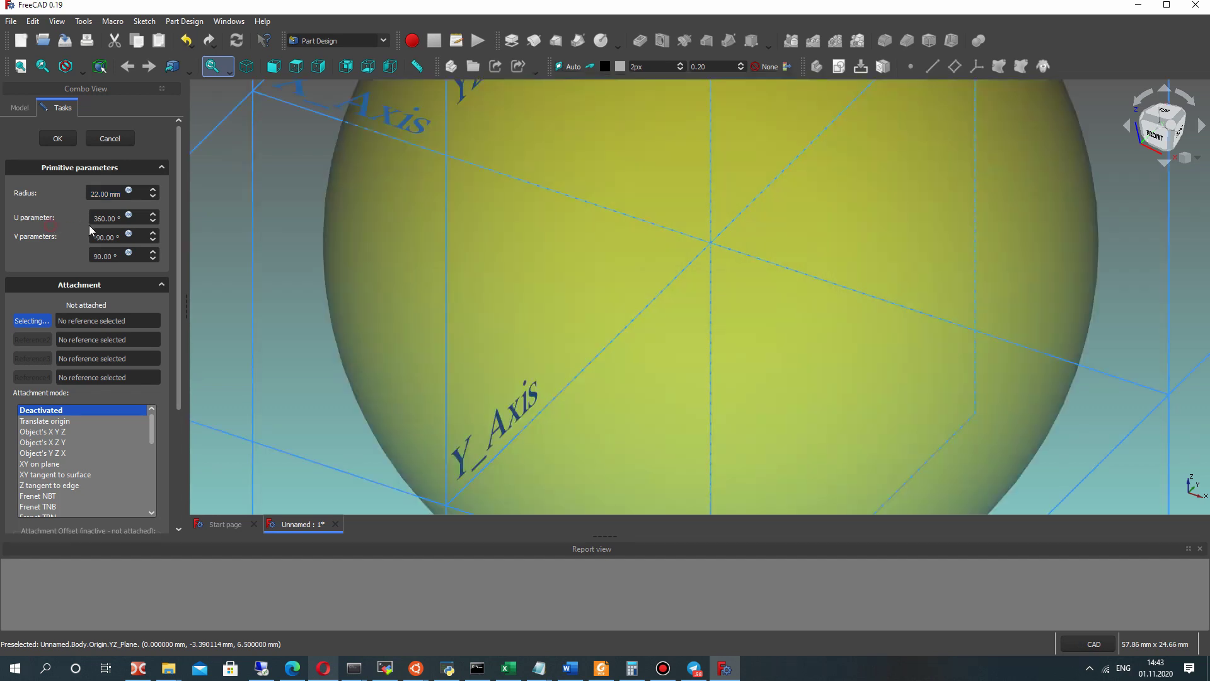
scroll(521, 236, down, 3)
click(109, 218)
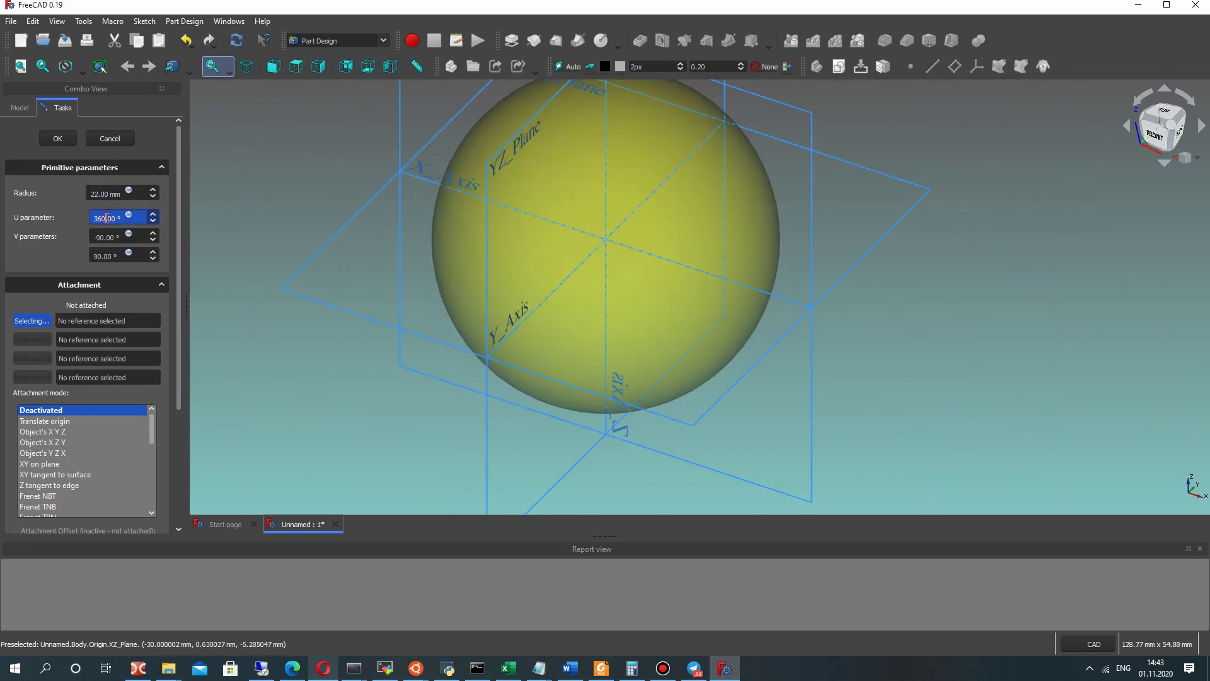
text(180)
scroll(564, 222, down, 1)
middle_drag(565, 222, 616, 281)
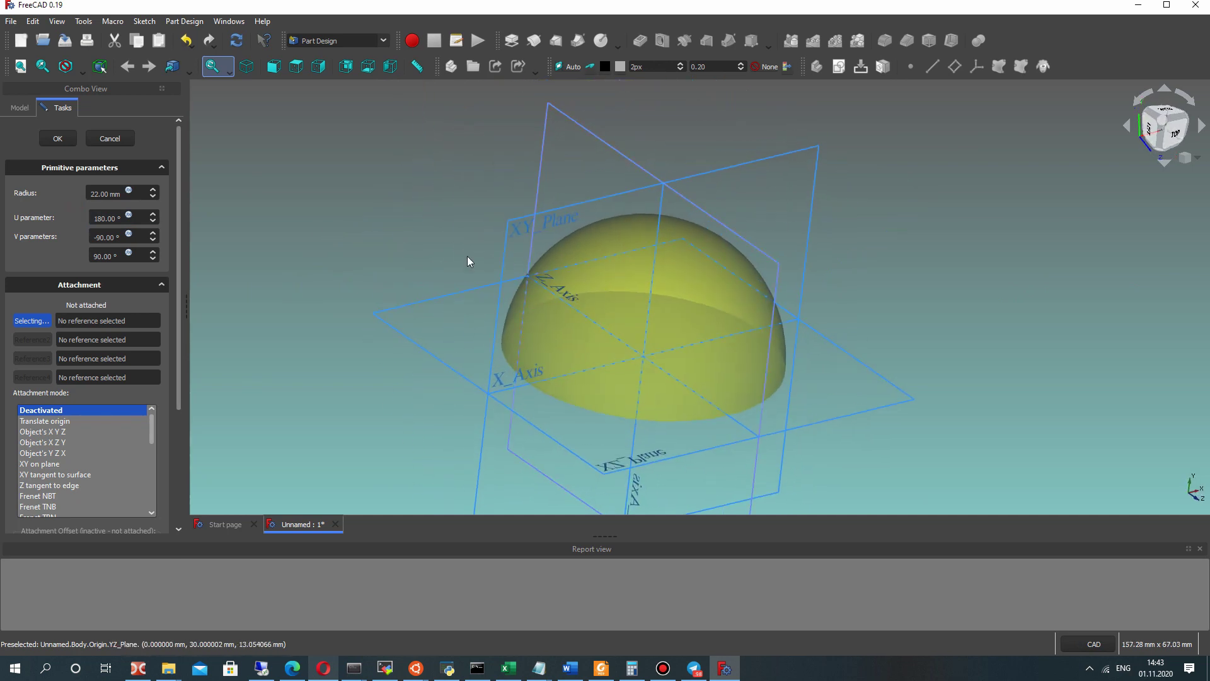
click(57, 138)
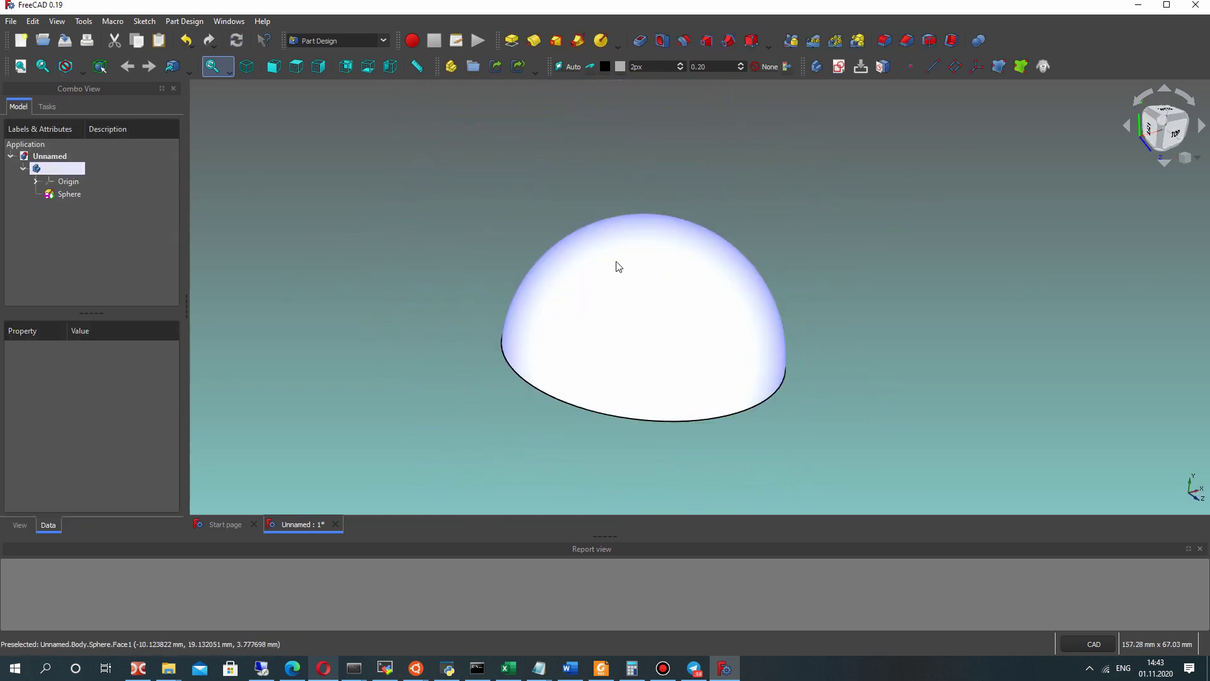
middle_drag(464, 220, 507, 240)
middle_drag(609, 262, 607, 217)
click(48, 195)
click(432, 265)
scroll(712, 360, up, 1)
middle_drag(749, 287, 731, 281)
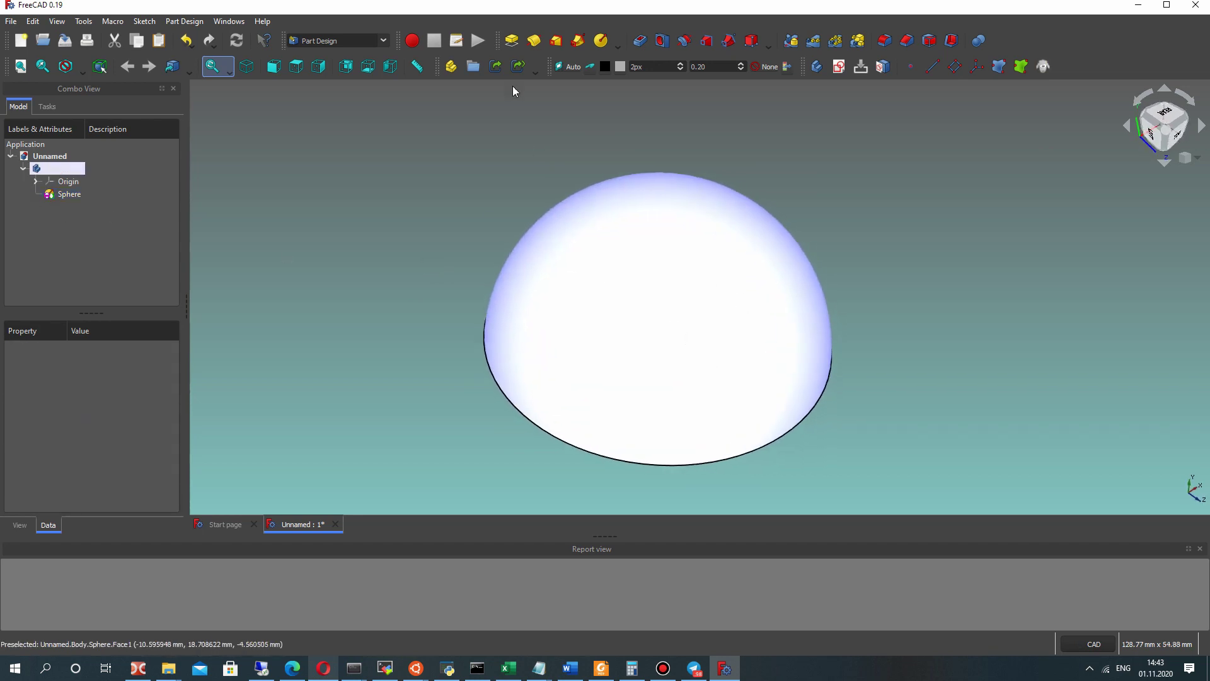
middle_drag(809, 187, 835, 161)
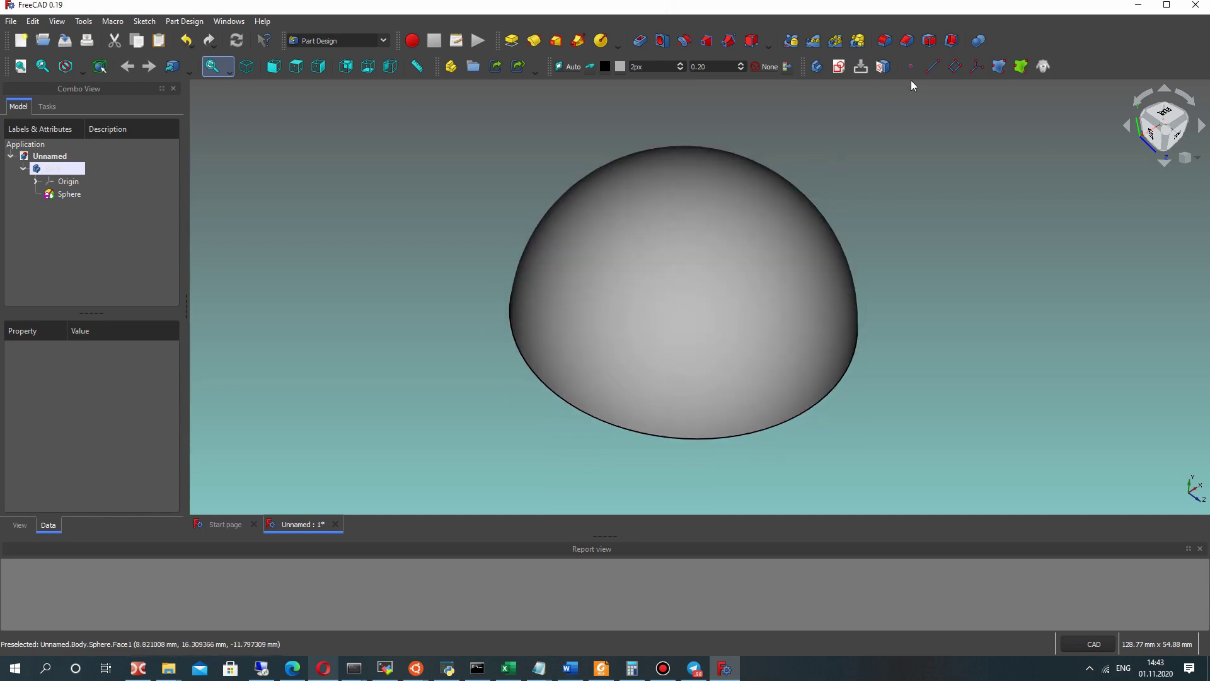
Create a local coordinate system attached to the body's XY plane in XY on plane mode
click(977, 67)
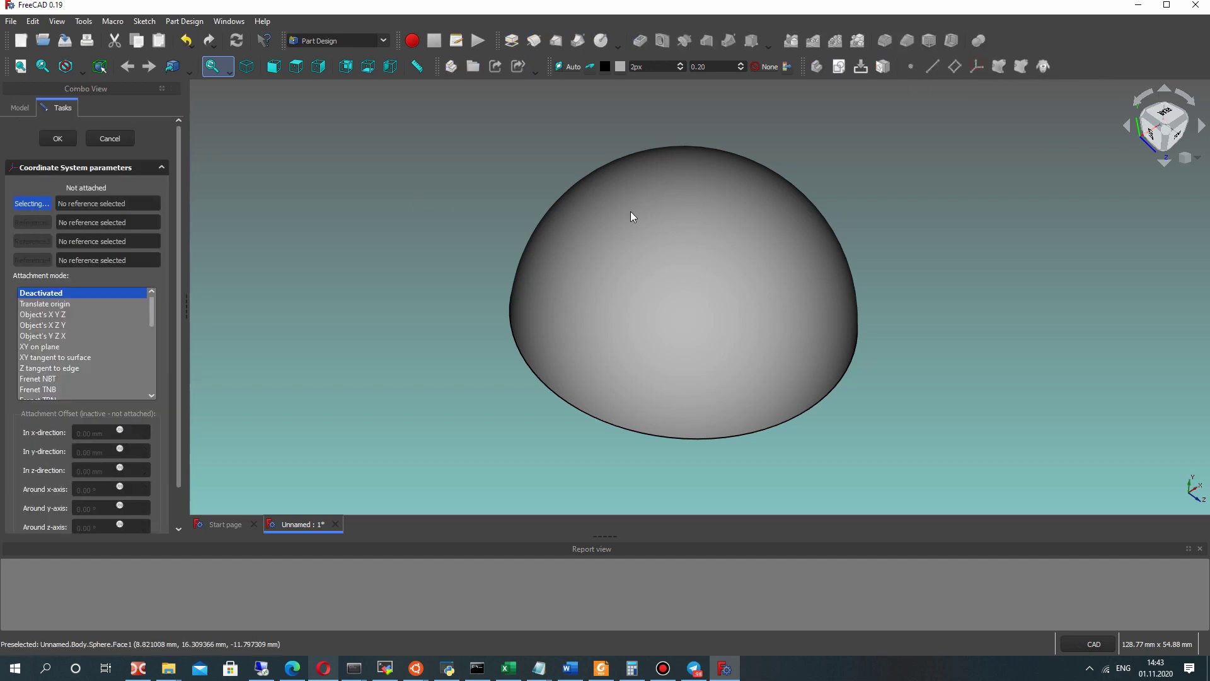
click(20, 111)
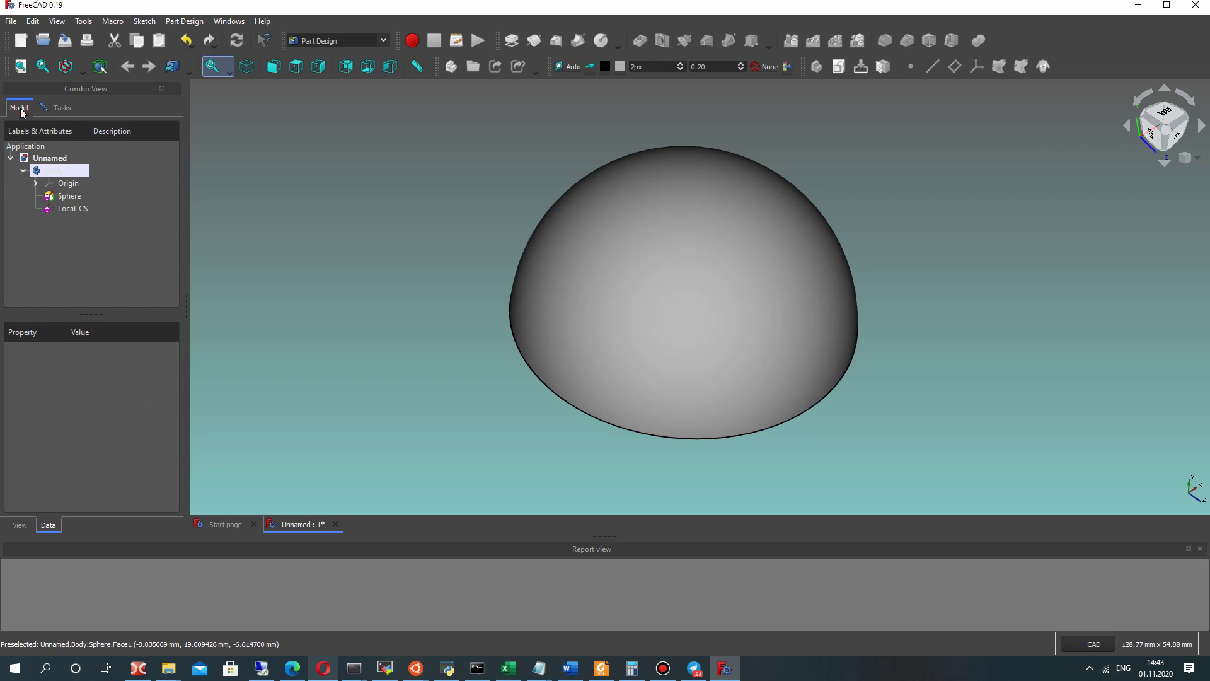
click(35, 183)
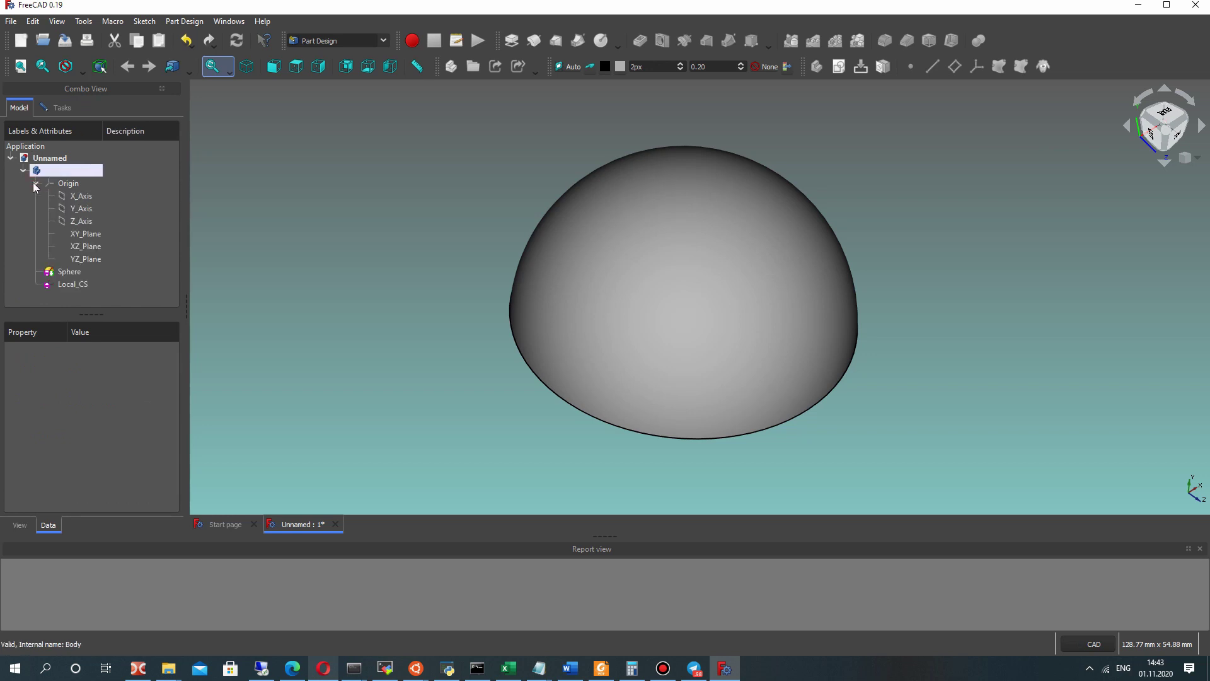
click(85, 233)
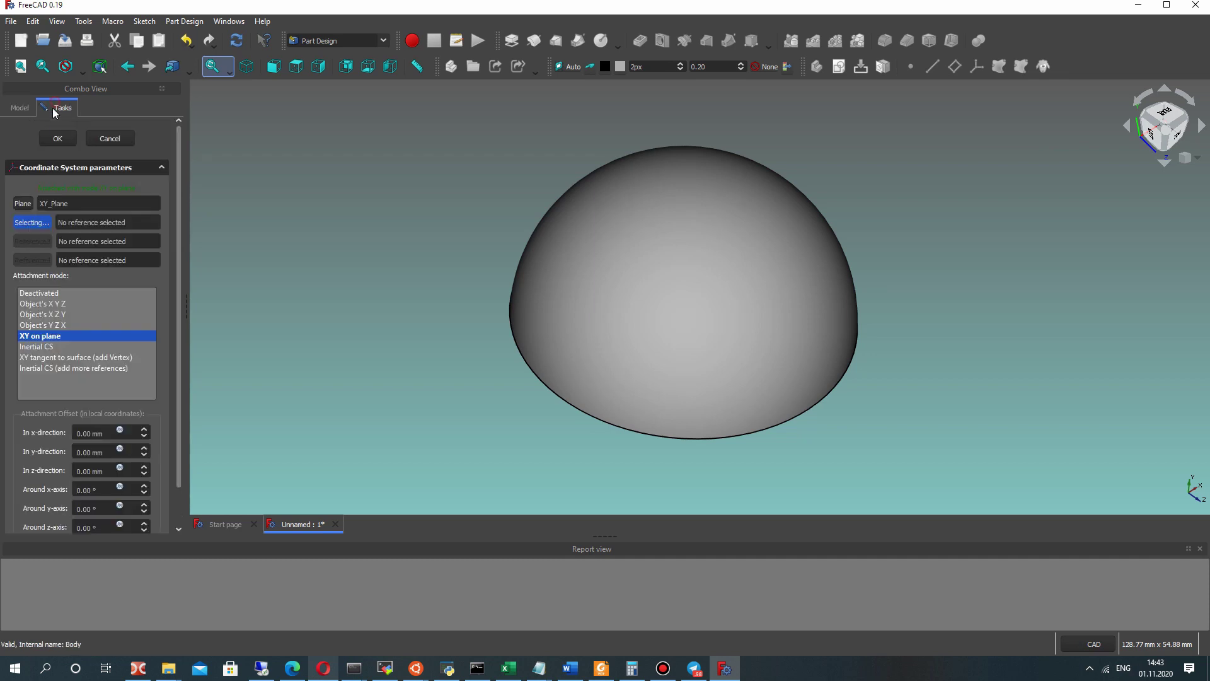
click(62, 107)
click(58, 138)
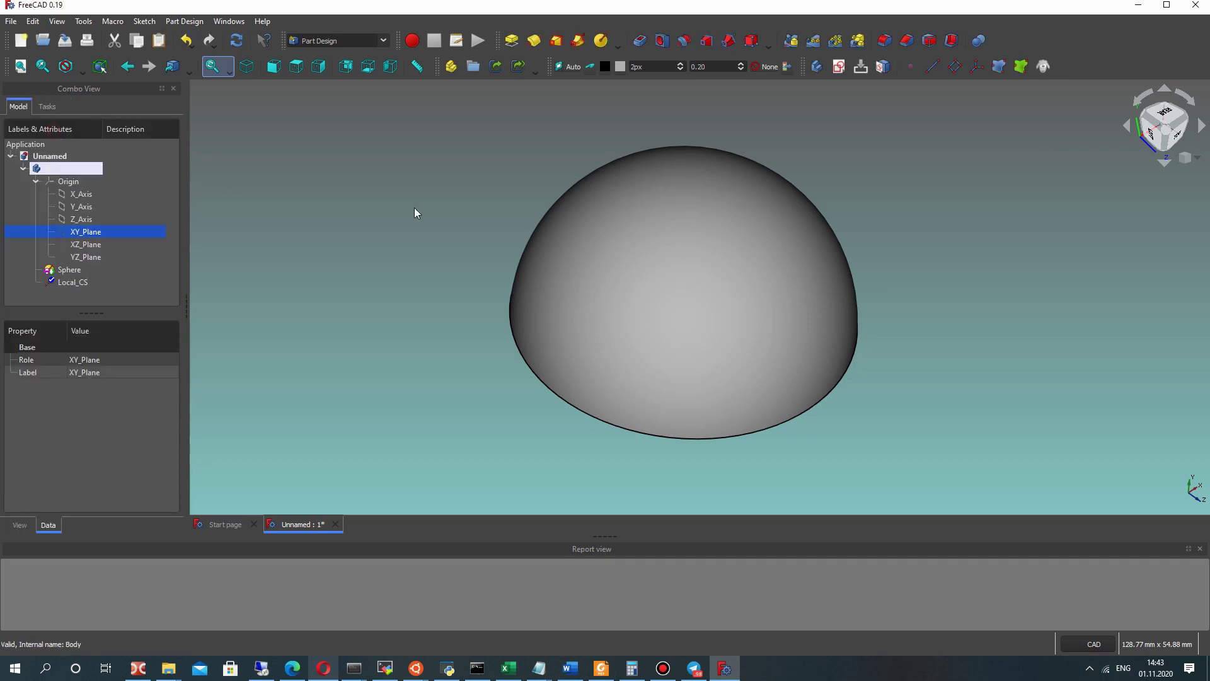
Hide the half sphere in the body
middle_drag(797, 227, 668, 202)
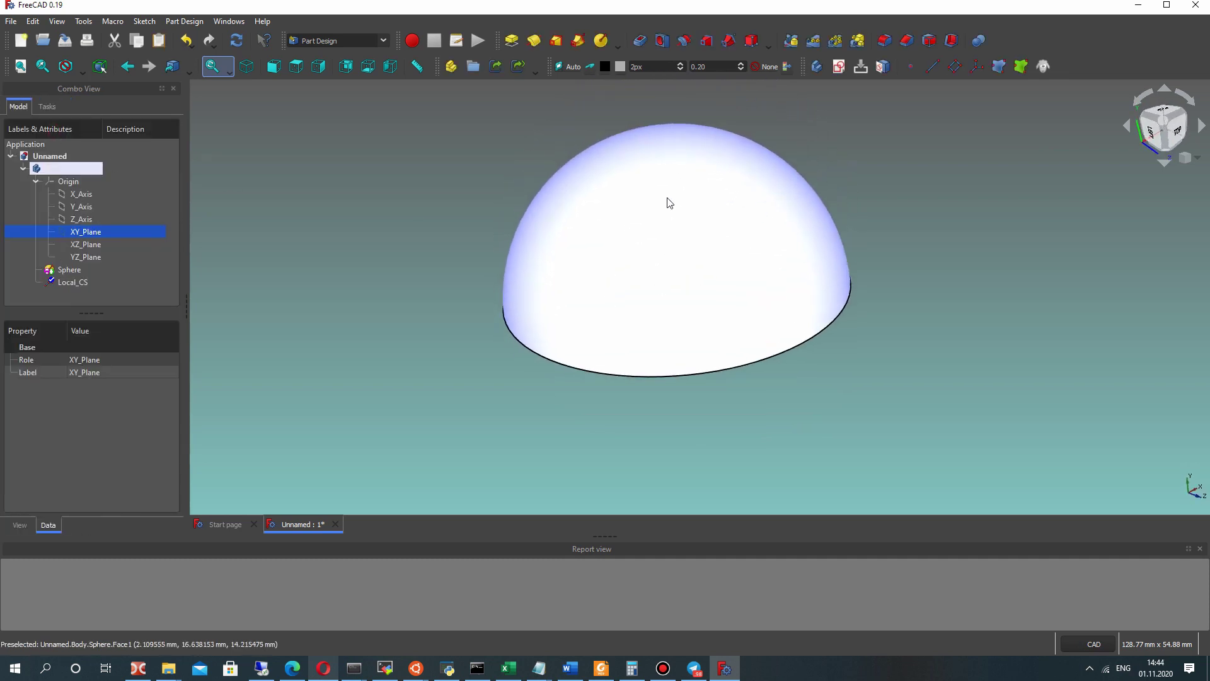
click(60, 270)
key(space)
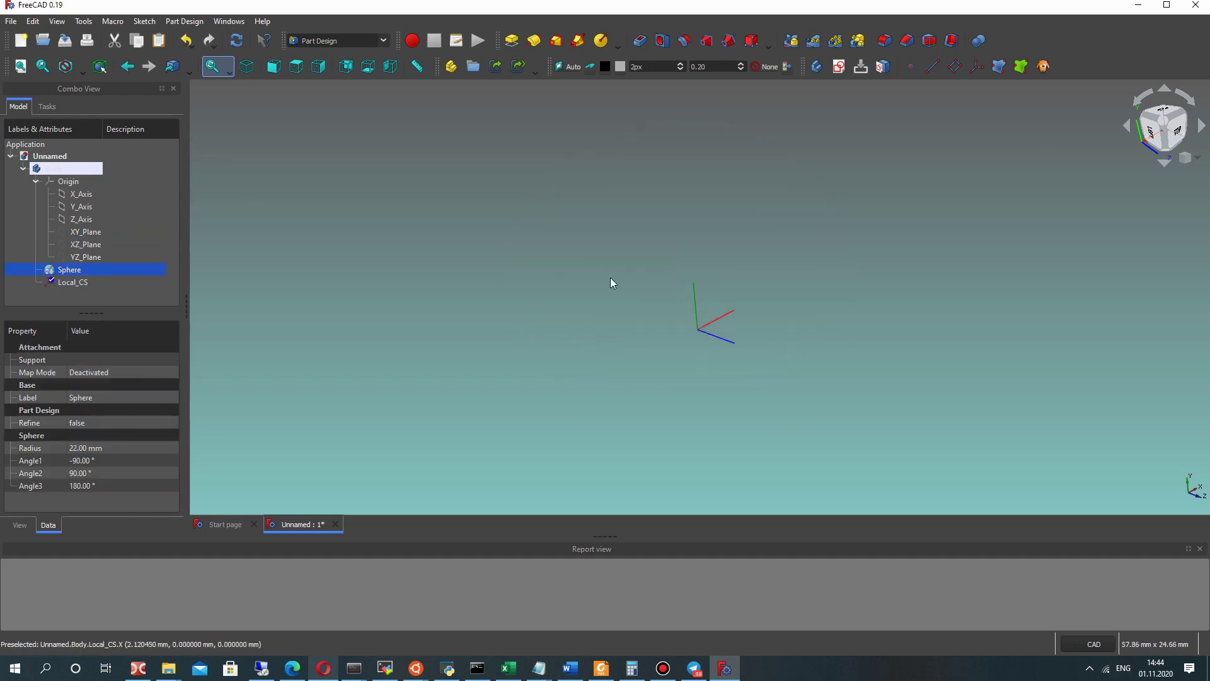
middle_drag(614, 284, 666, 263)
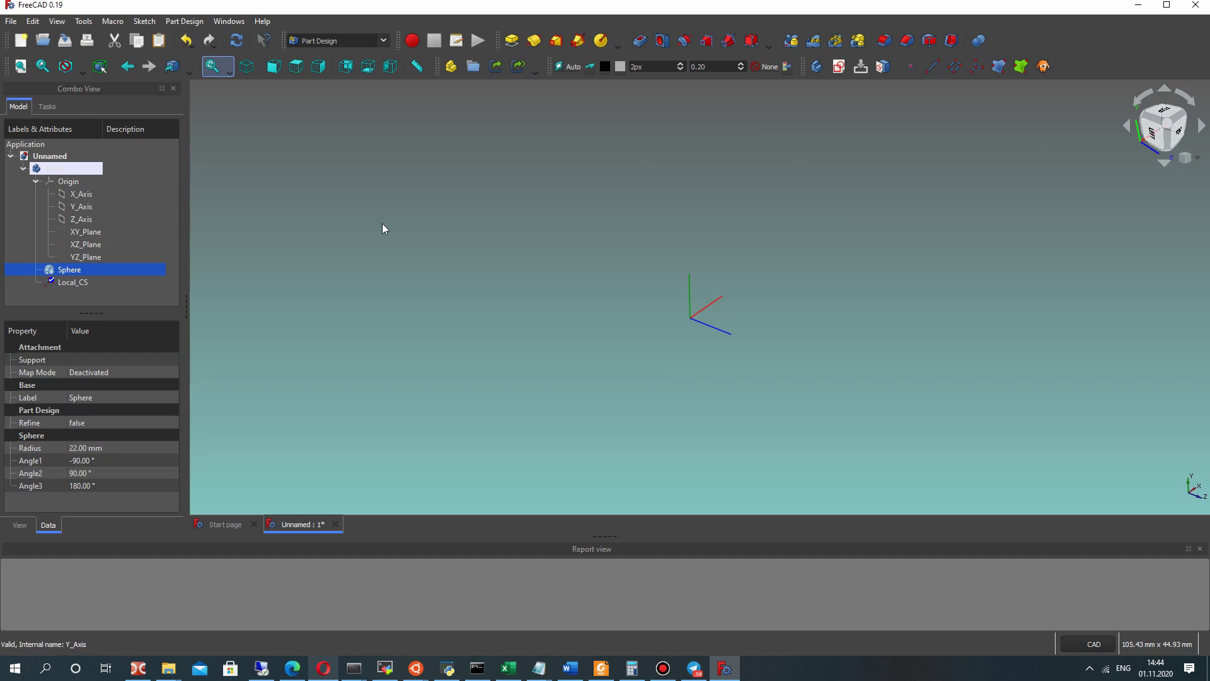
Create a second local coordinate system on the XY plane, rotated 15° around the y-axis
click(111, 170)
click(86, 232)
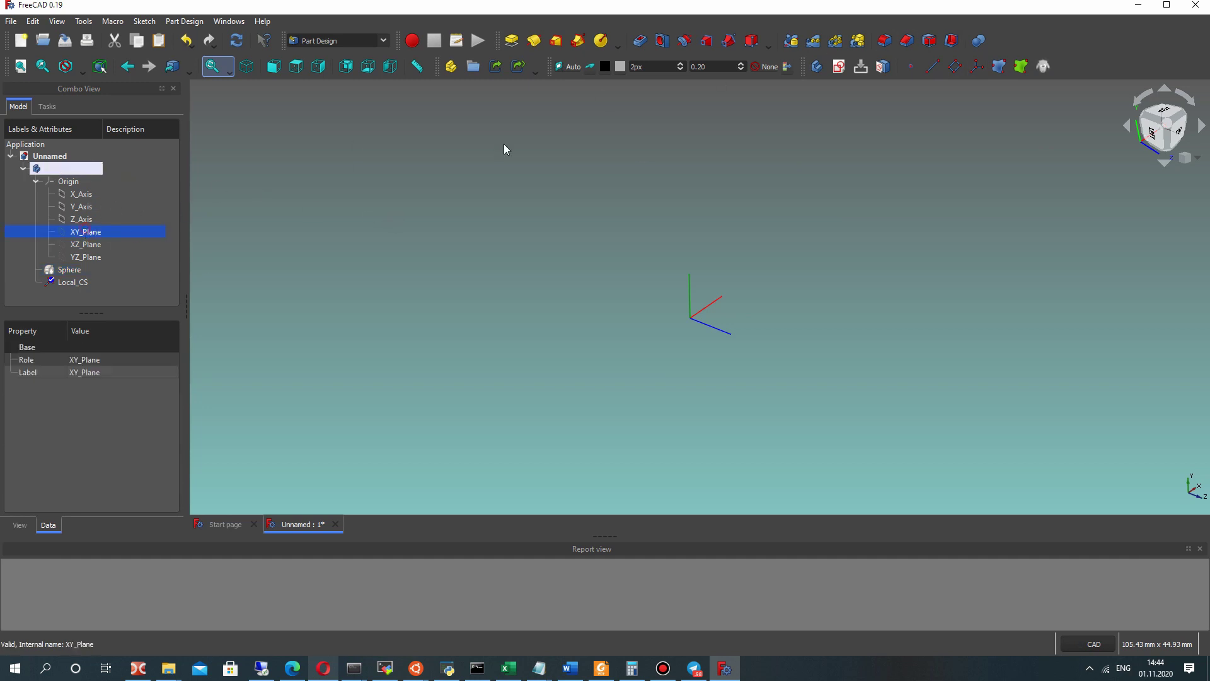
click(975, 69)
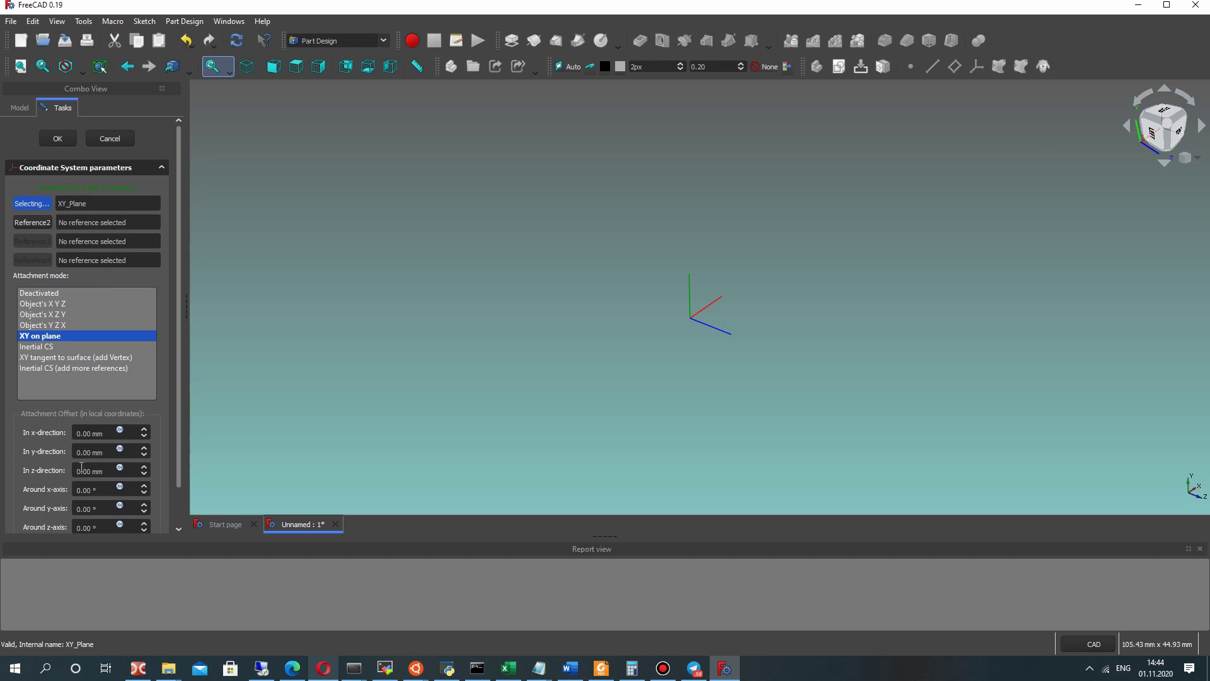
click(80, 509)
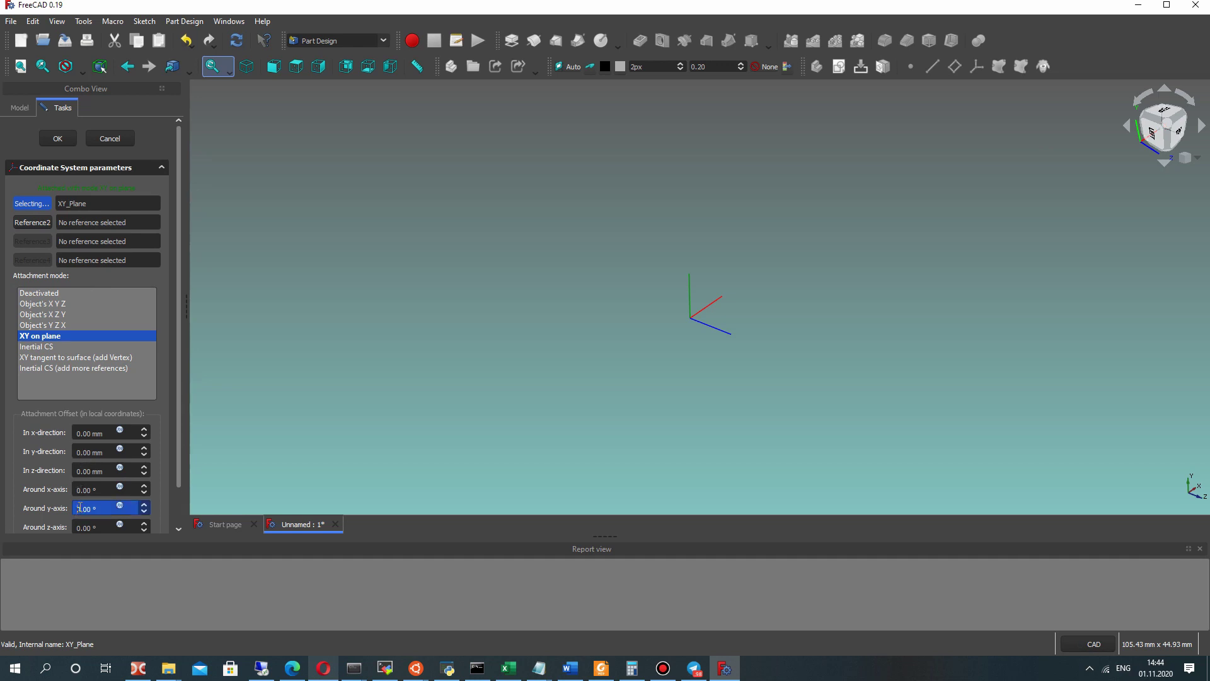
text(15)
scroll(81, 508, up, 2)
scroll(80, 508, down, 7)
scroll(80, 508, down, 7)
scroll(80, 508, up, 10)
scroll(80, 508, up, 3)
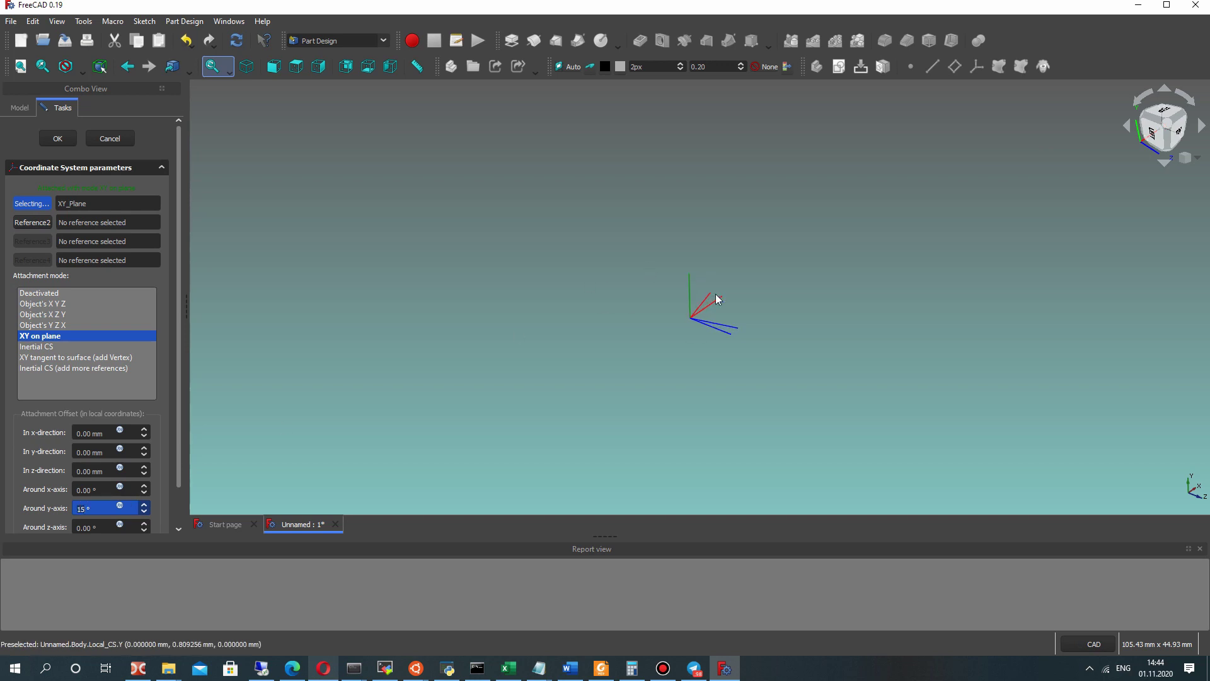
click(68, 143)
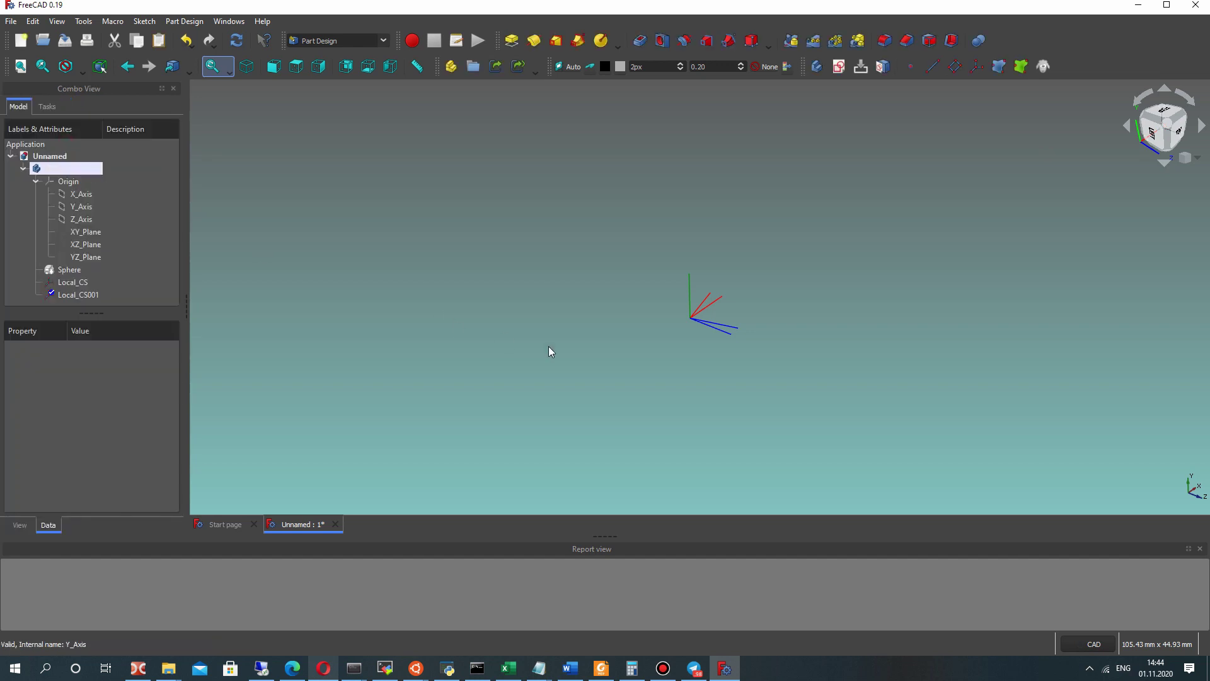
Show the half sphere to compare it with the two coordinate systems, and hide it again
click(32, 296)
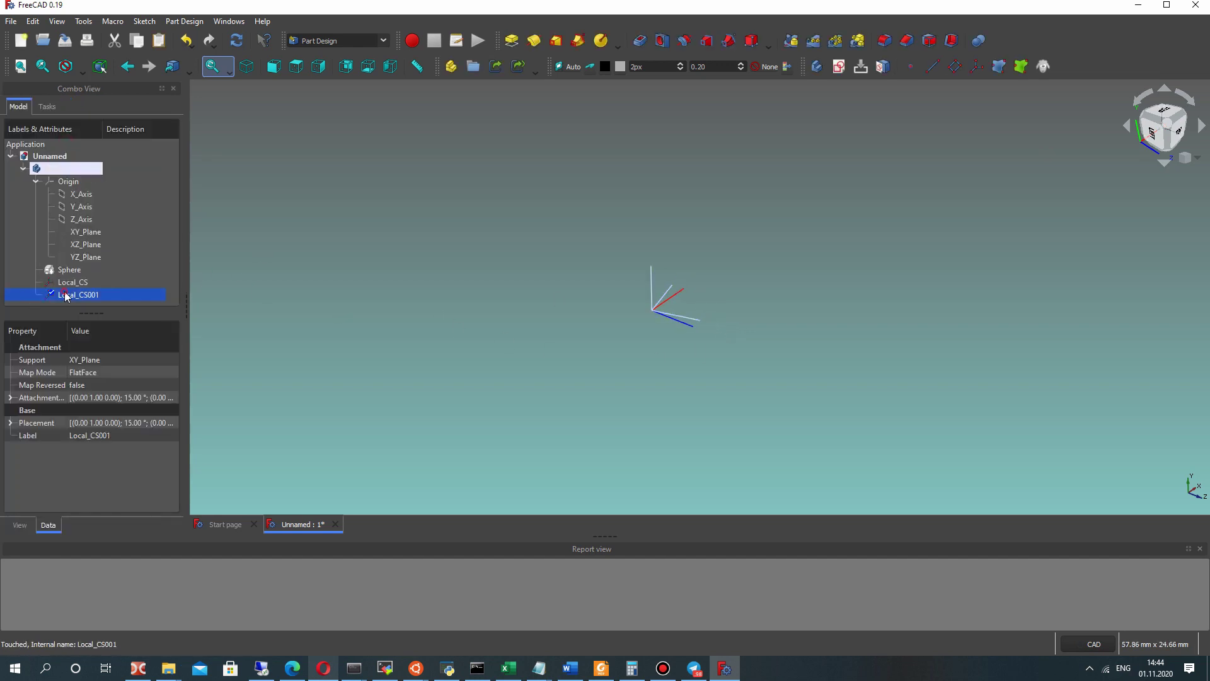
click(69, 270)
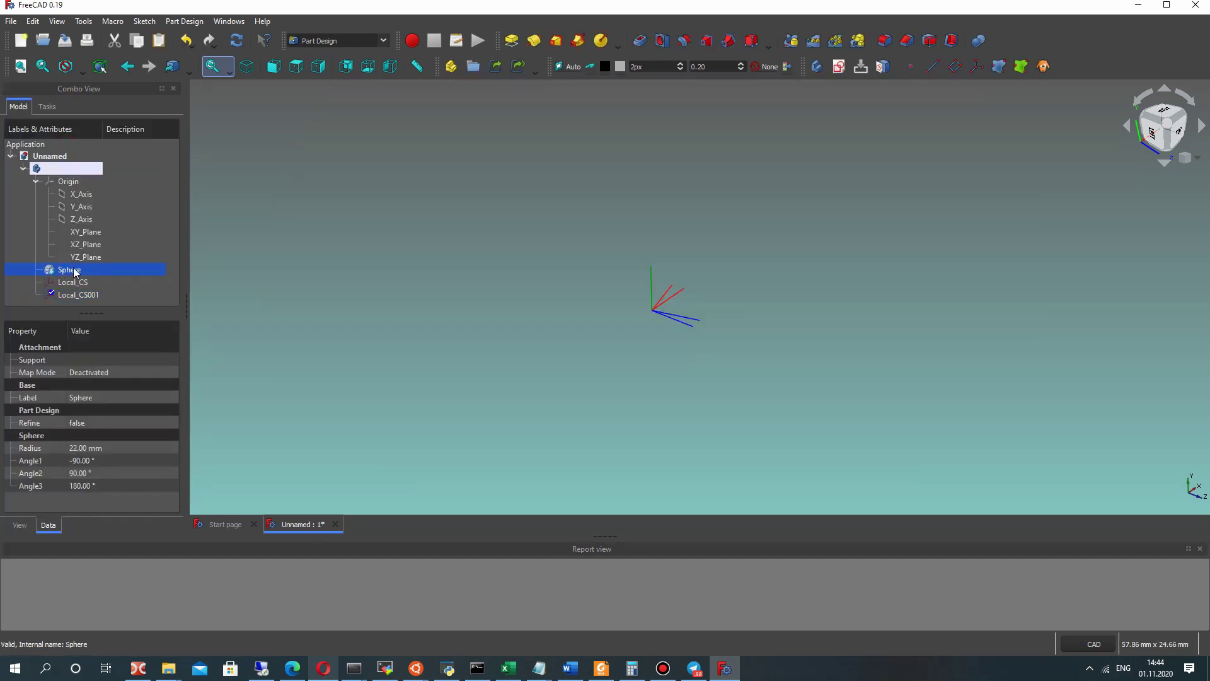
key(space)
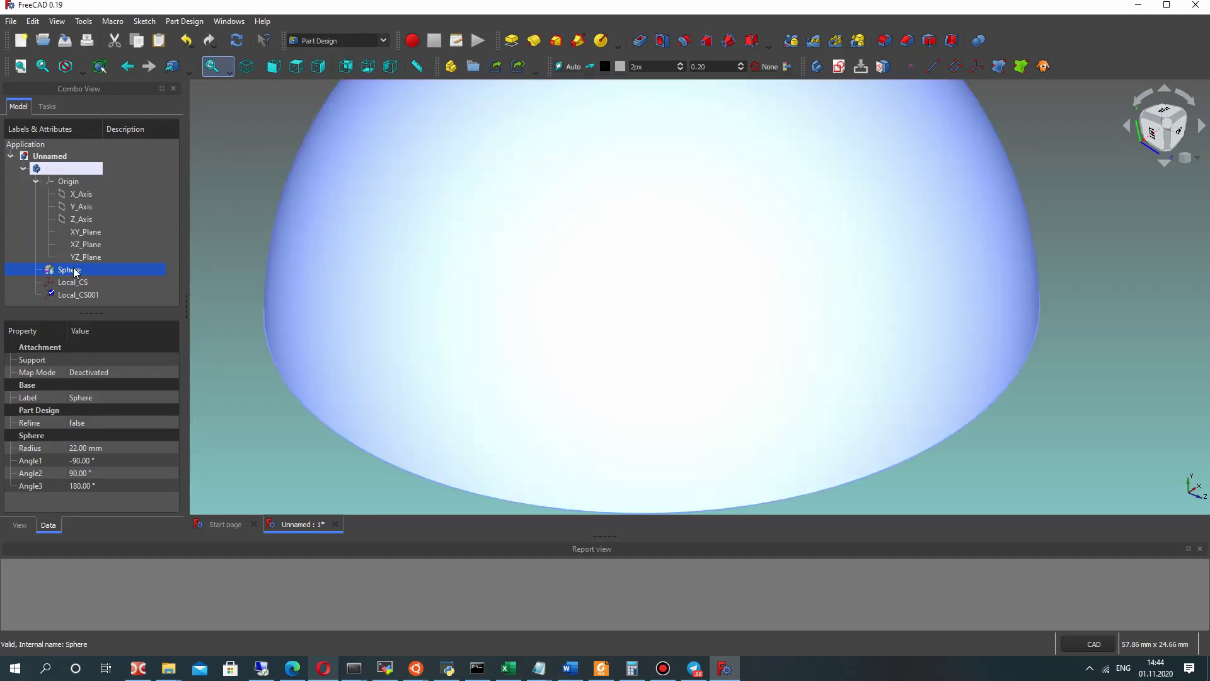
key(space)
Edit the second local coordinate system, setting its rotation to 0° around the y-axis and 15° around the z-axis
click(72, 295)
right_click(76, 295)
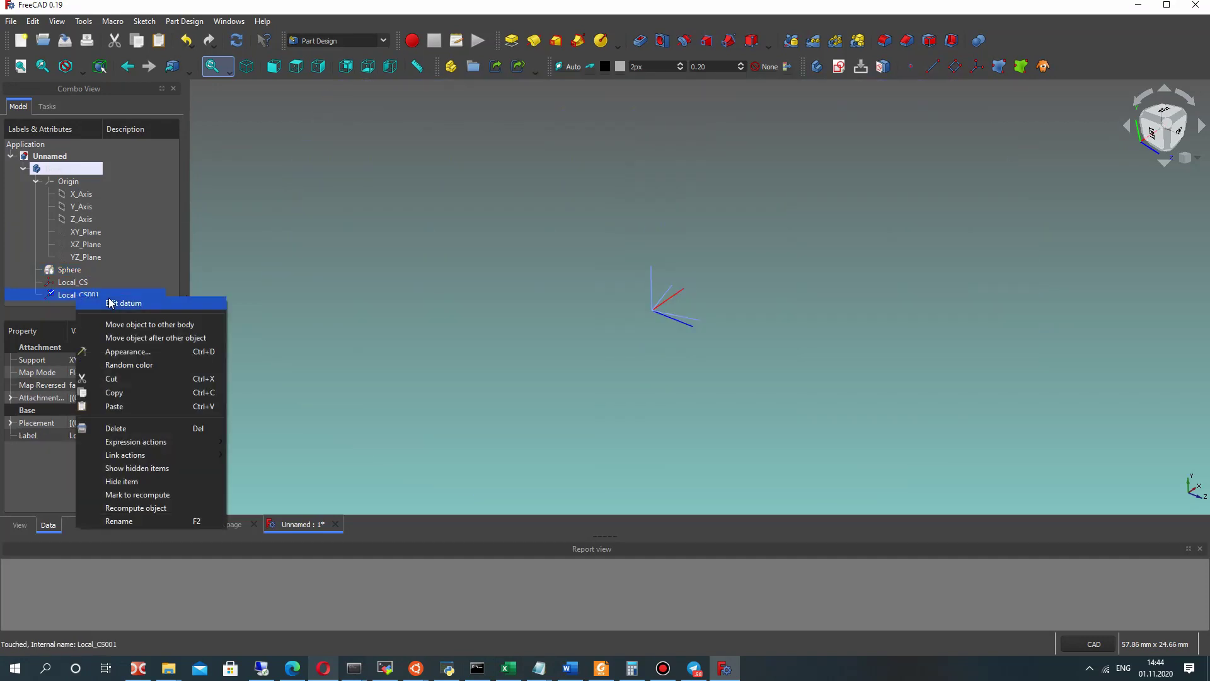
click(110, 303)
double_click(89, 507)
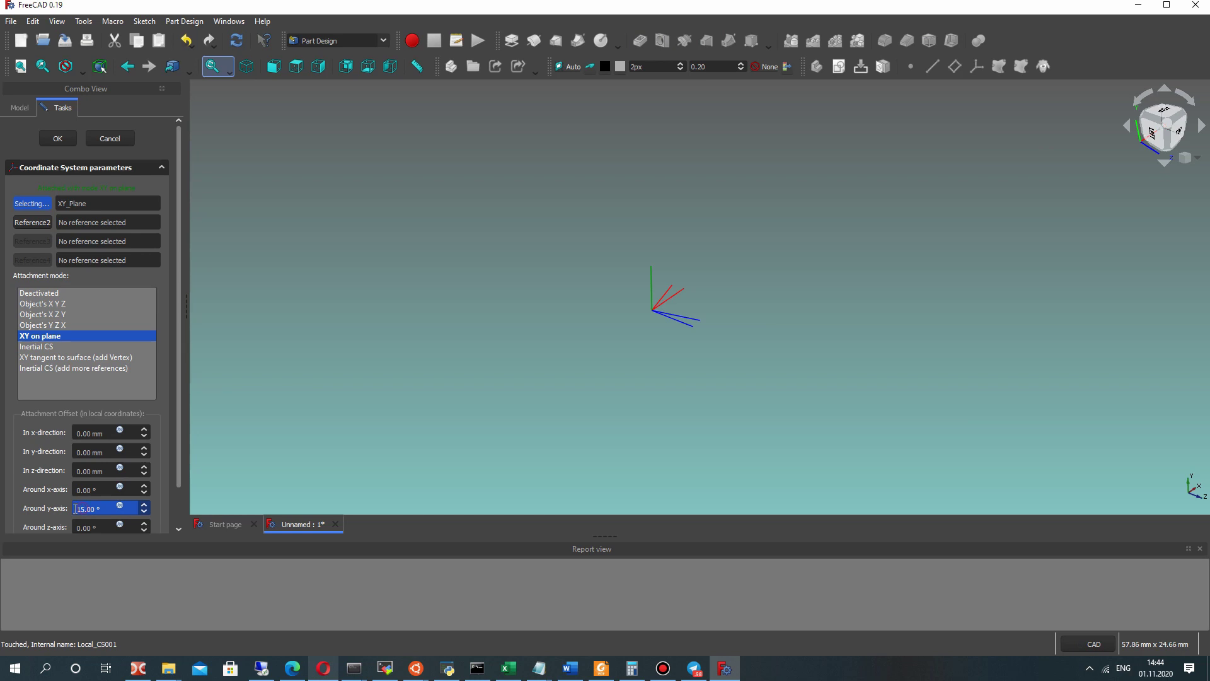
text(2)
double_click(81, 527)
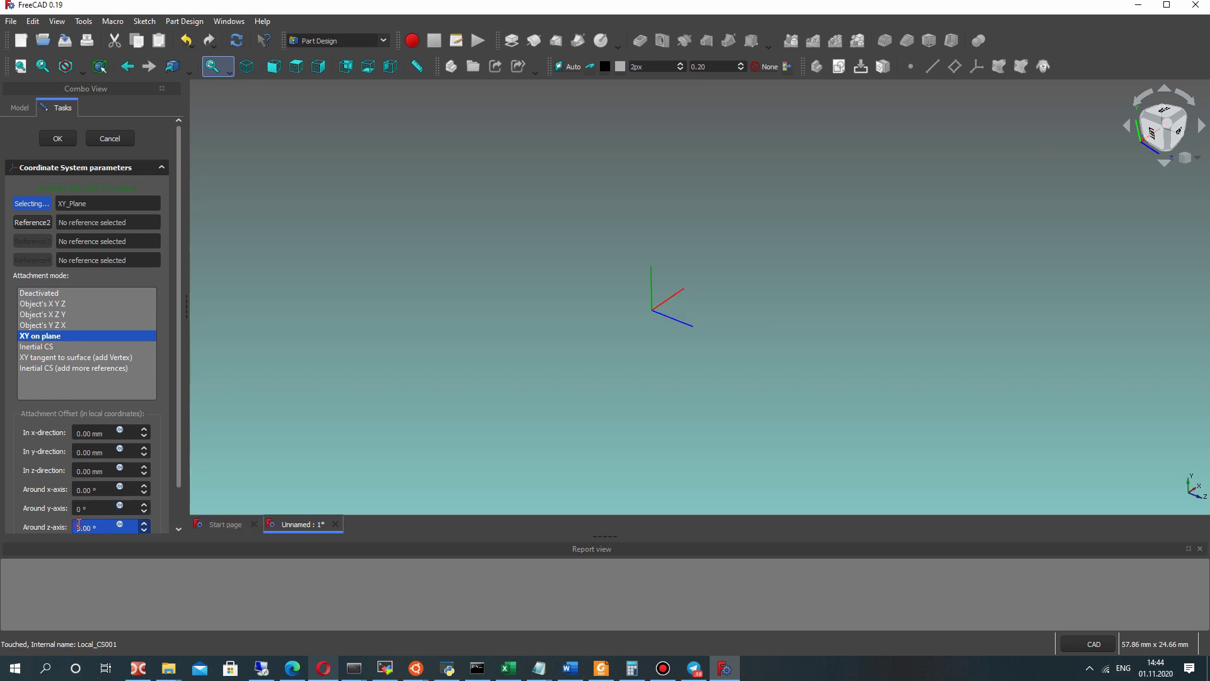
text(15)
scroll(80, 527, up, 3)
middle_drag(454, 343, 698, 376)
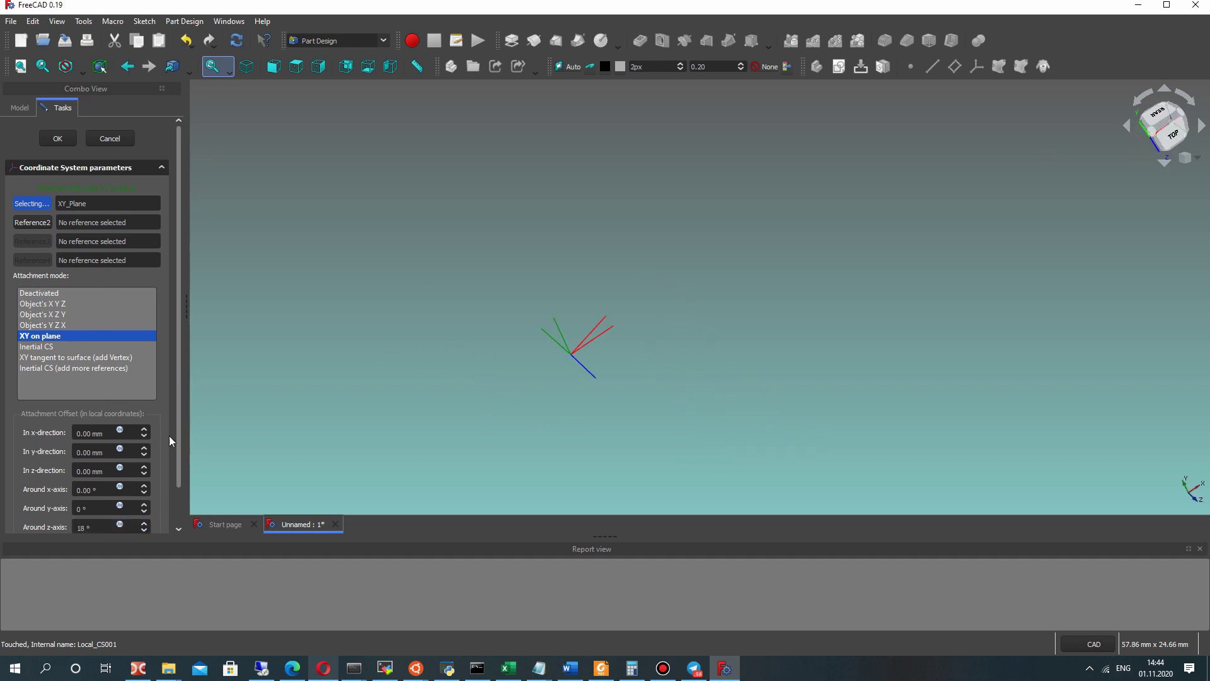
scroll(89, 521, down, 2)
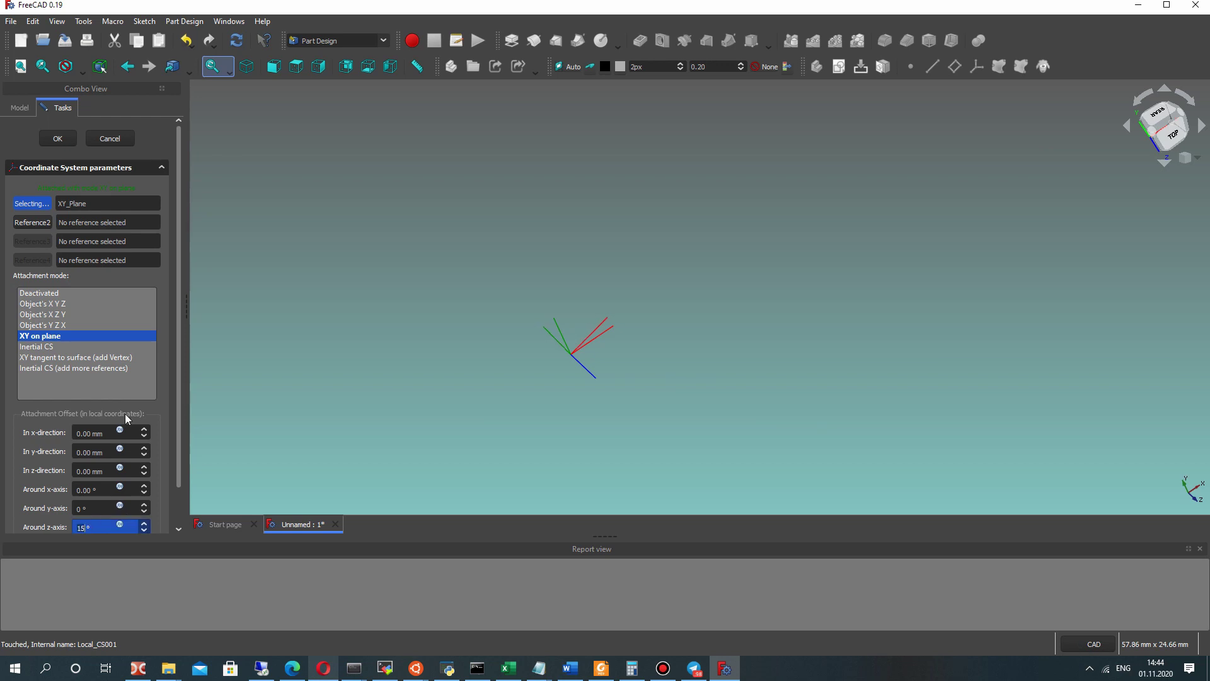
click(57, 138)
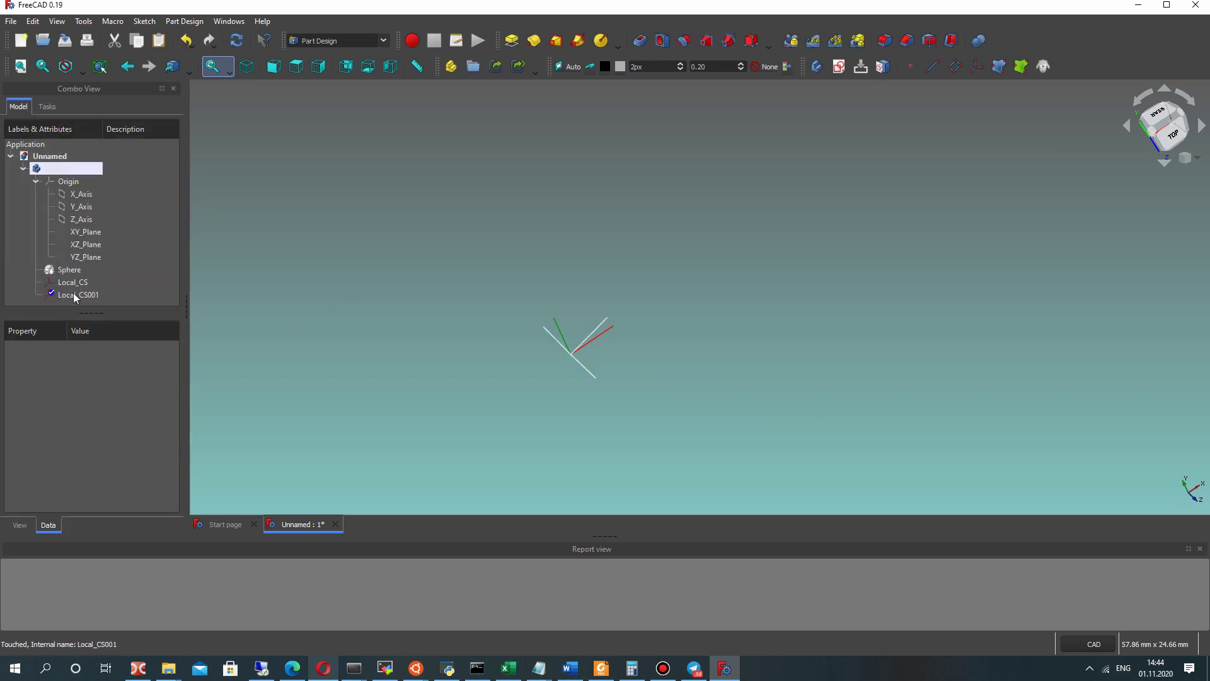
Recompute the document to update the second local coordinate system after its rotation change
click(69, 269)
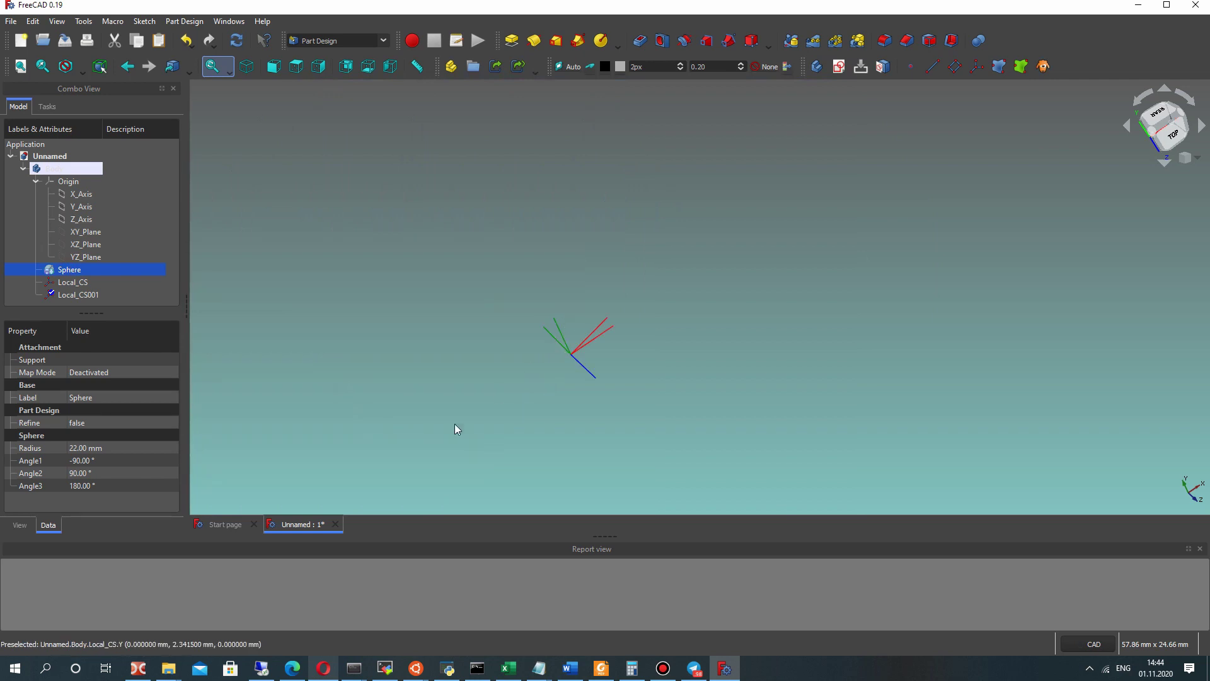
middle_drag(457, 428, 537, 388)
scroll(582, 354, up, 2)
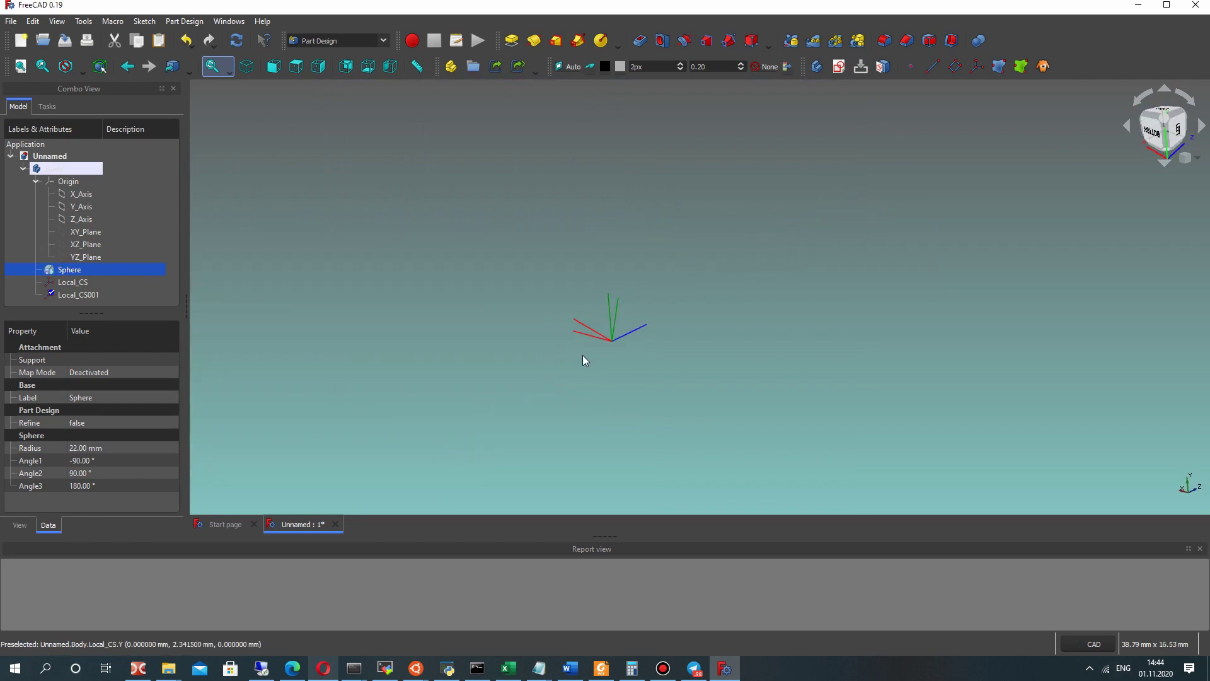
click(81, 296)
click(236, 40)
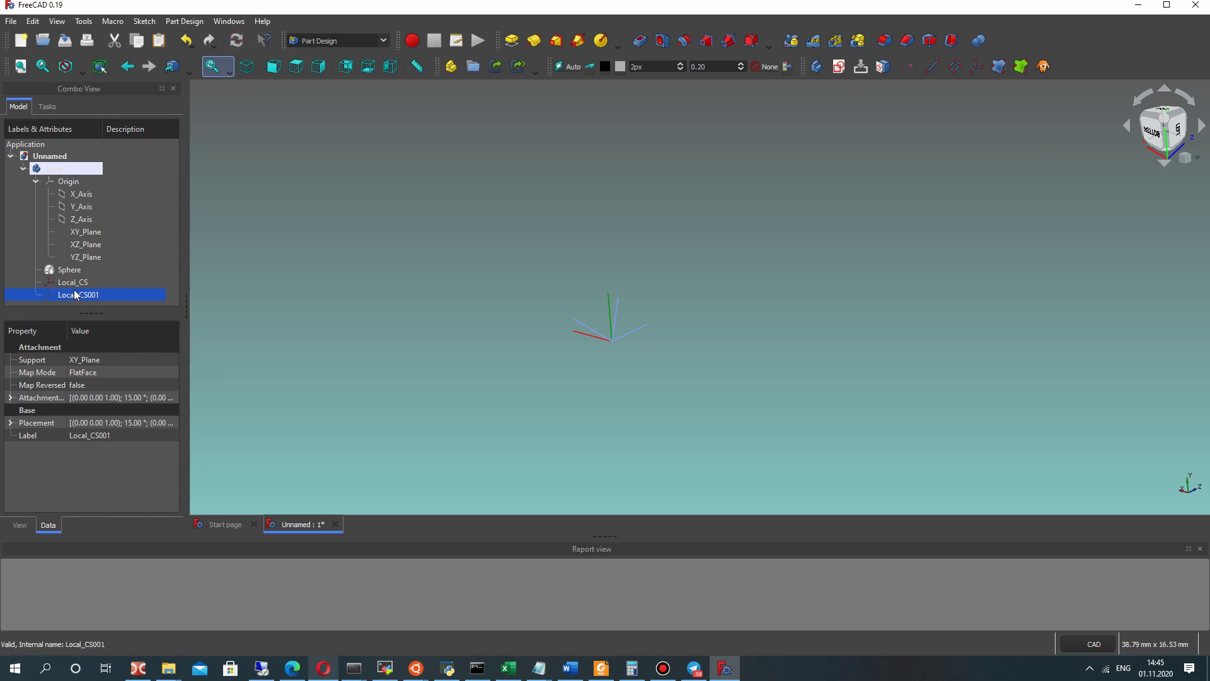
Create a third local coordinate system on the XY plane, rotated 30° around the z-axis
click(89, 233)
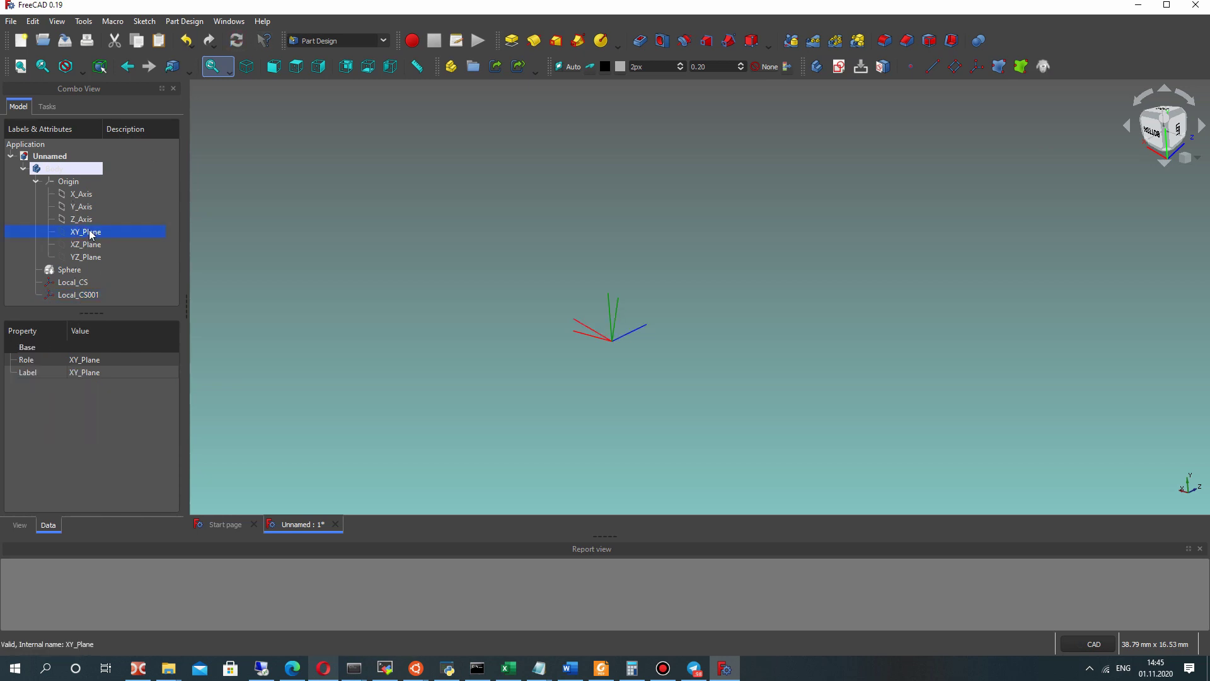
click(977, 66)
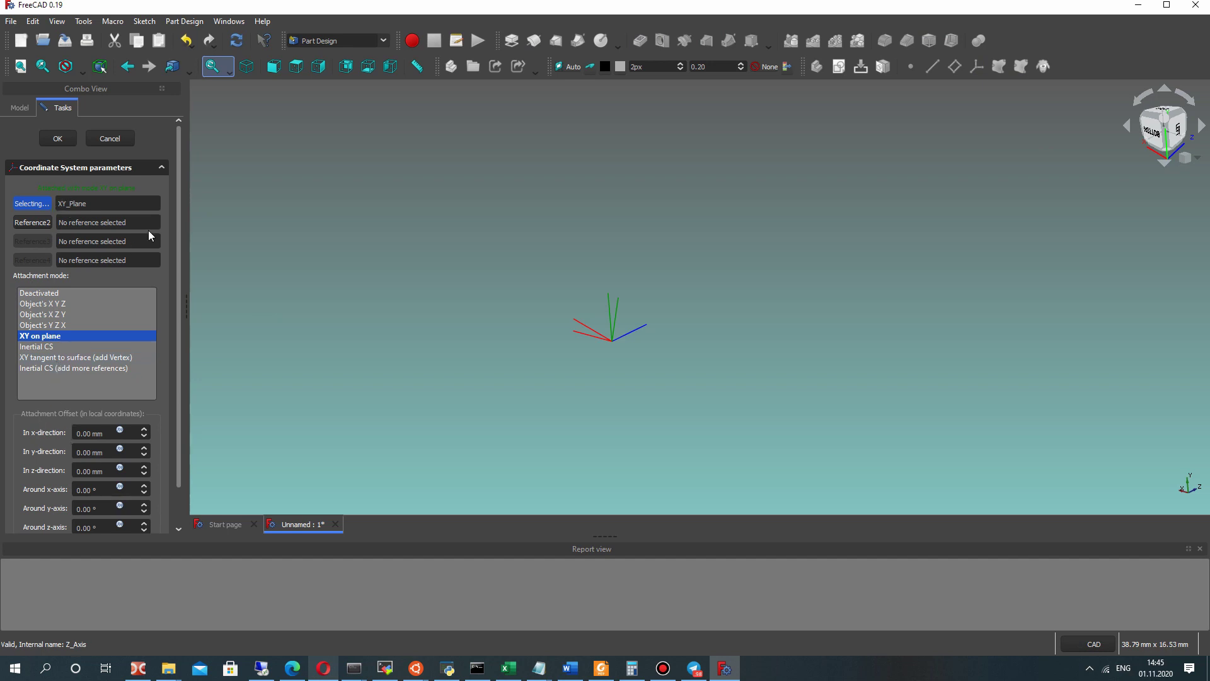
scroll(122, 499, down, 2)
click(93, 490)
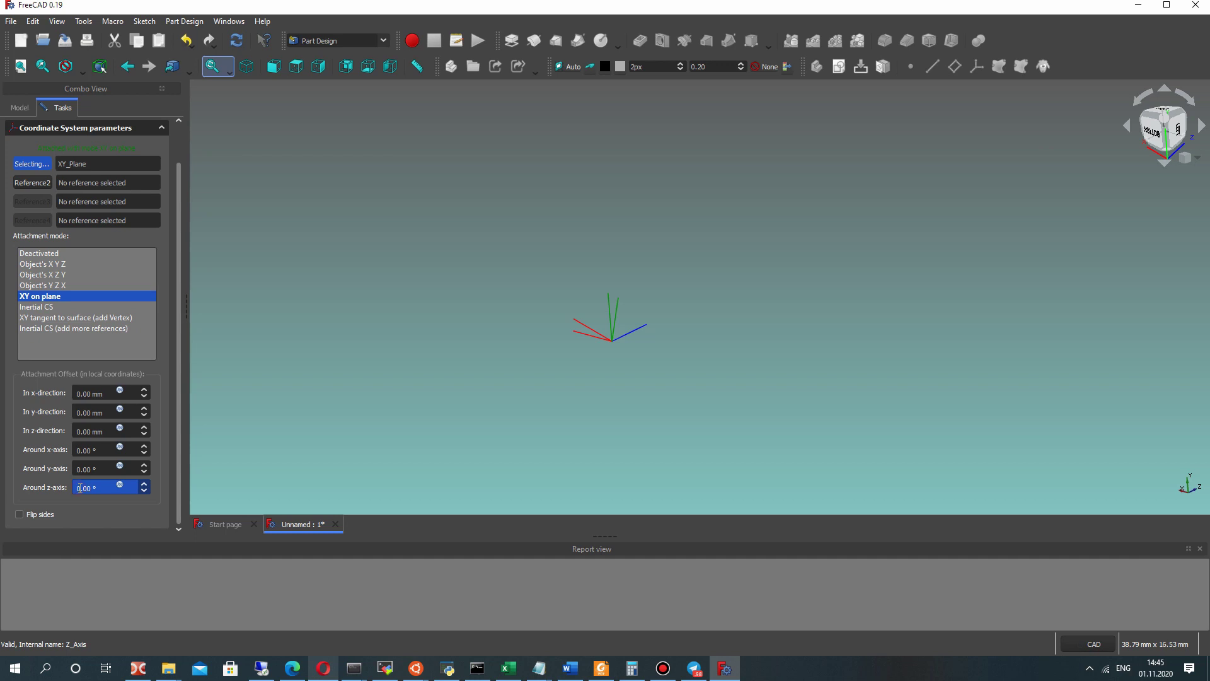
key(BackSpace)
text(3)
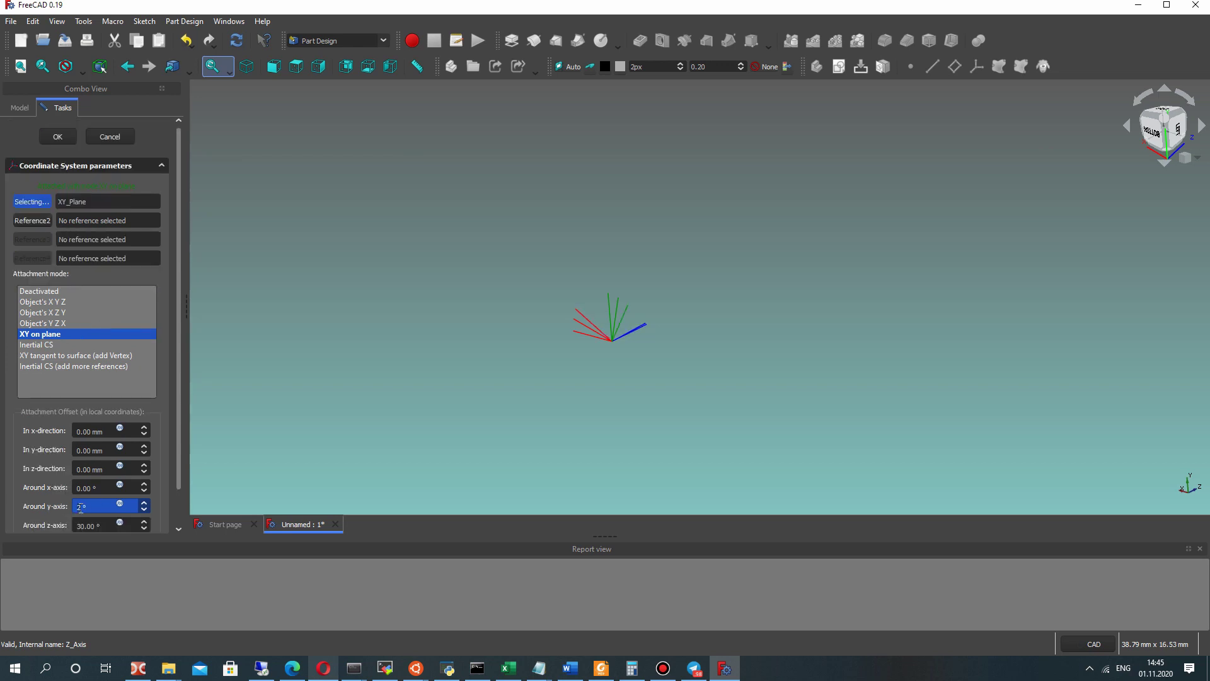
click(80, 523)
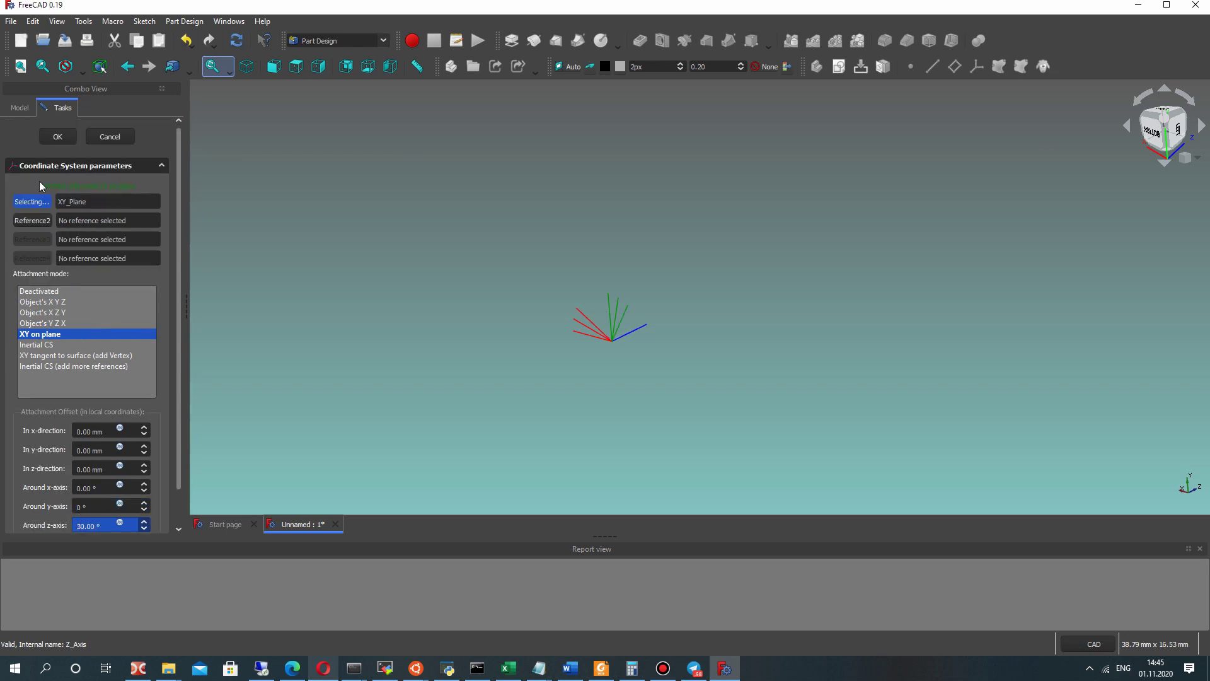
click(58, 136)
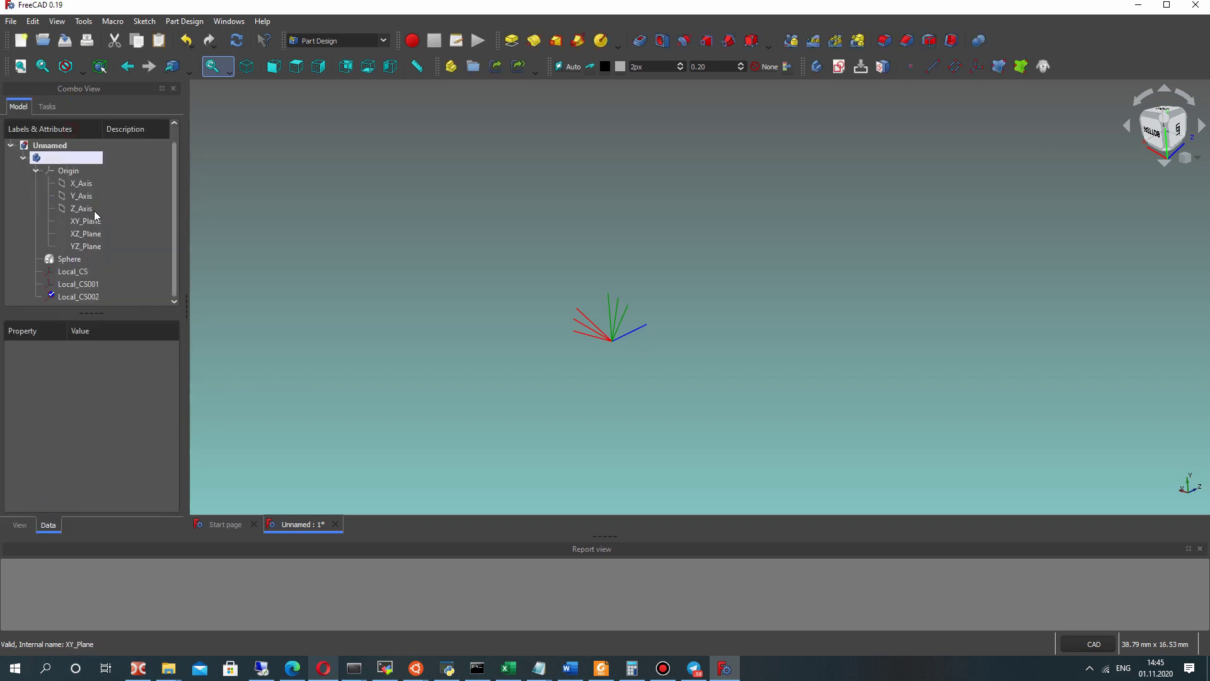
Create a fourth local coordinate system on the XY plane, rotated 45° around the z-axis
click(87, 222)
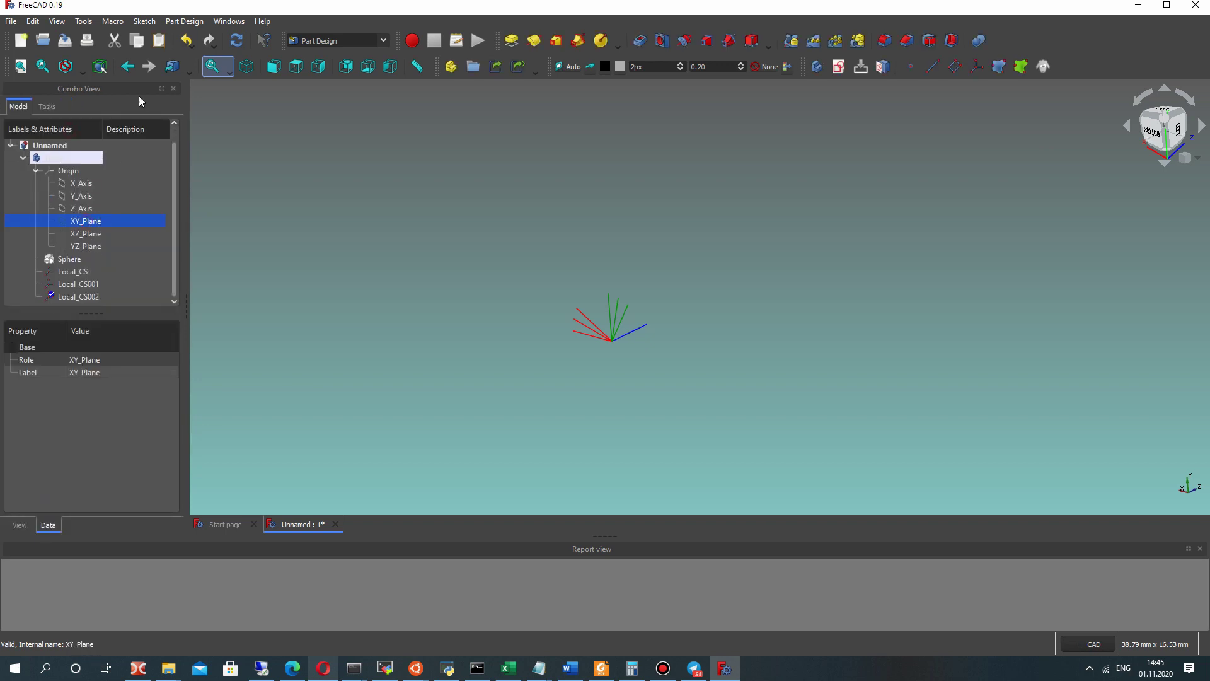
click(981, 66)
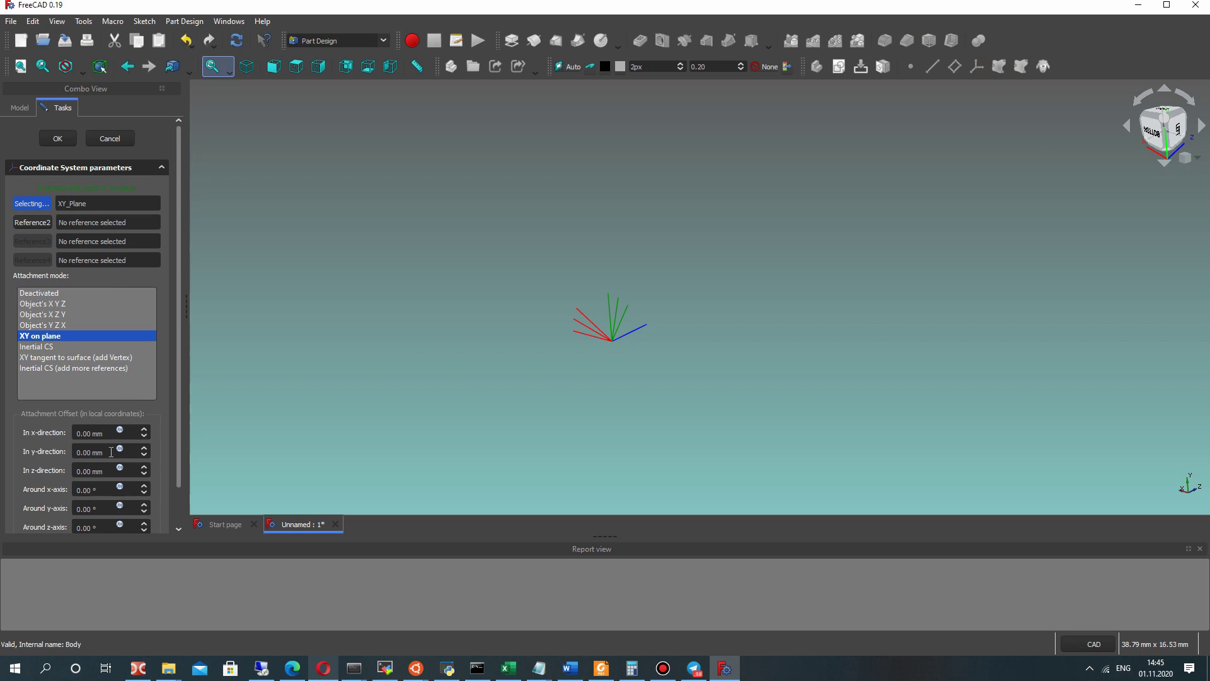
scroll(111, 452, down, 2)
double_click(85, 489)
text(-3)
scroll(85, 489, up, 10)
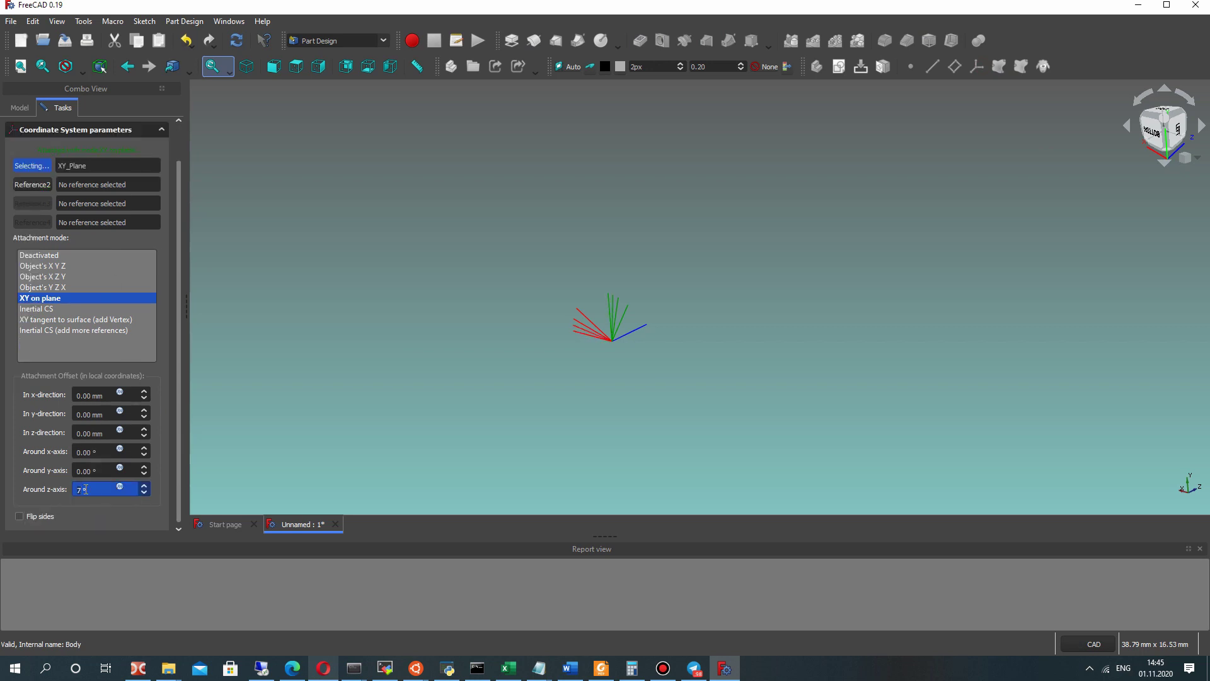
key(BackSpace)
text(24)
key(BackSpace)
key(BackSpace)
text(45)
scroll(180, 279, up, 2)
click(57, 139)
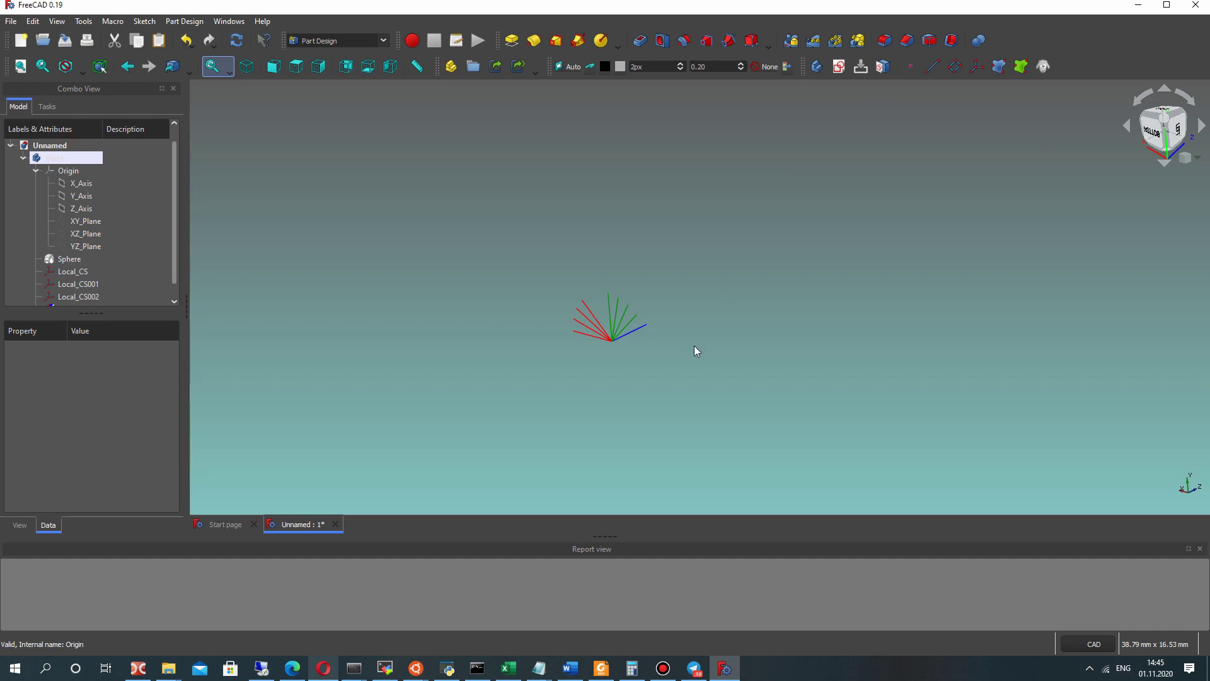
Create a fifth local coordinate system on the XY plane, rotated 60° around the z-axis
click(976, 66)
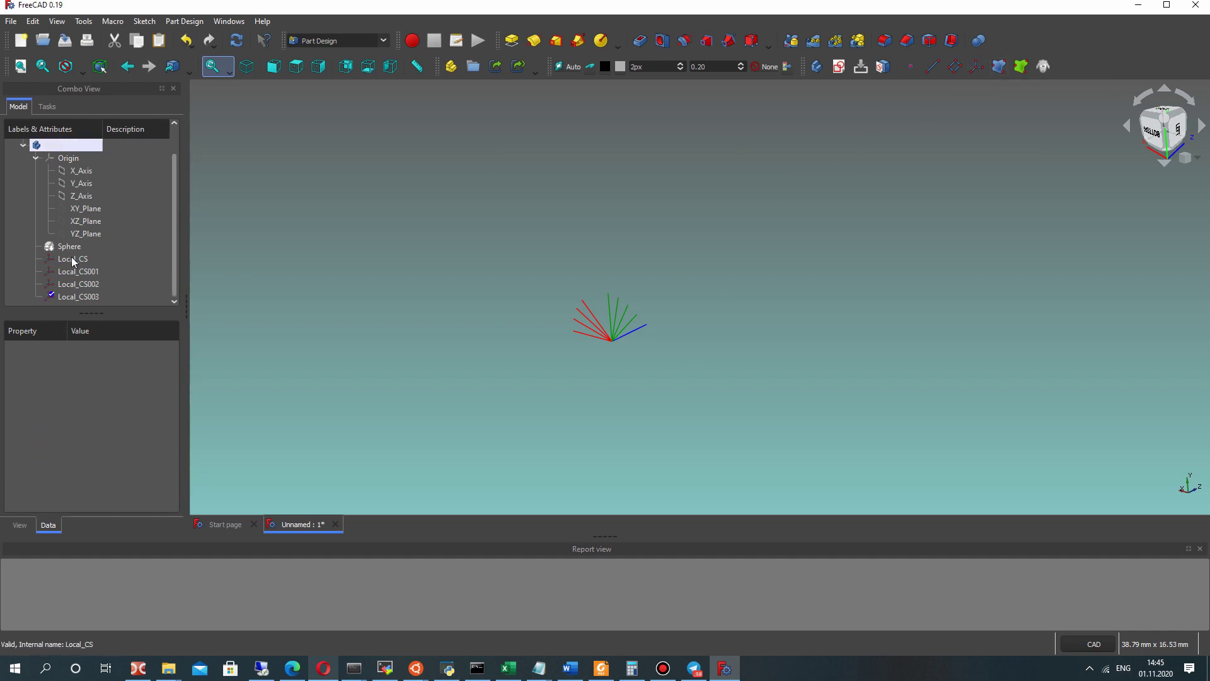
click(88, 209)
click(981, 66)
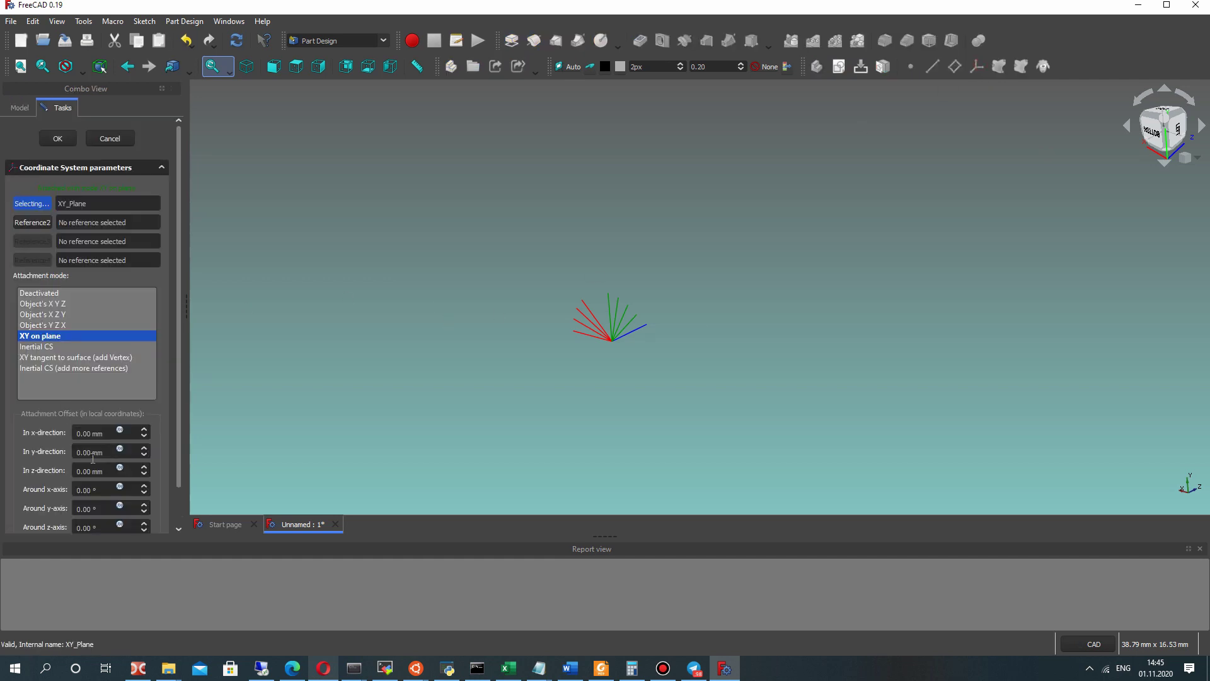
click(79, 494)
scroll(62, 488, down, 1)
click(73, 485)
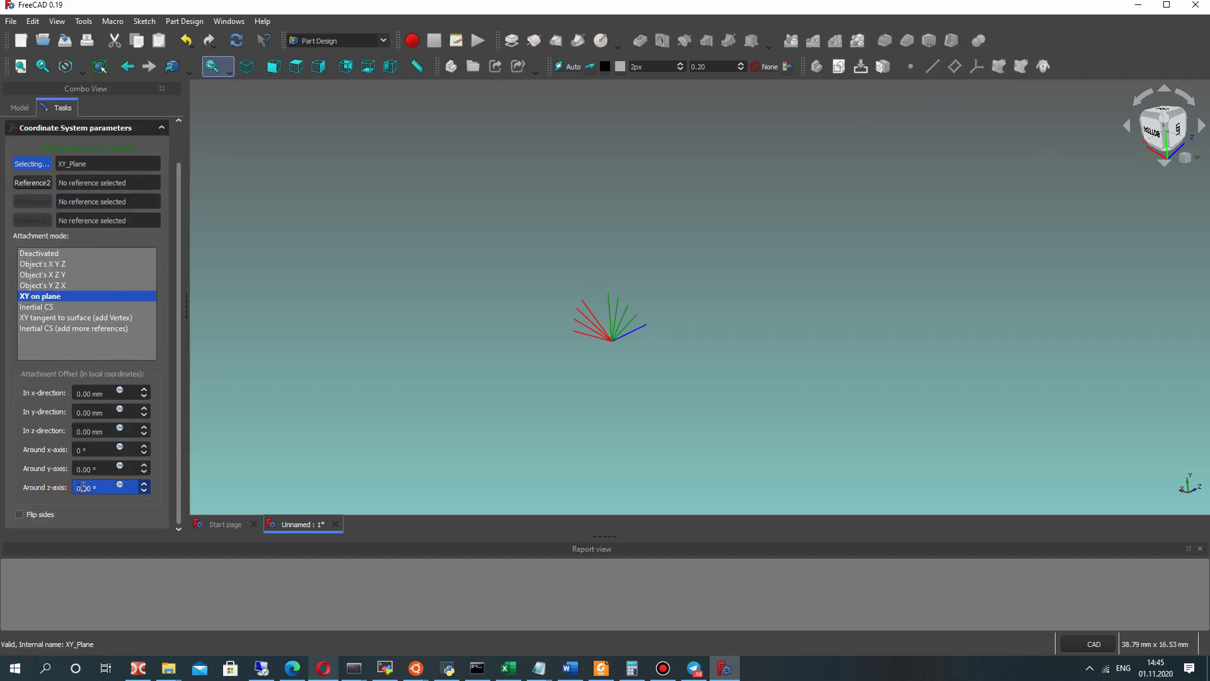
click(48, 469)
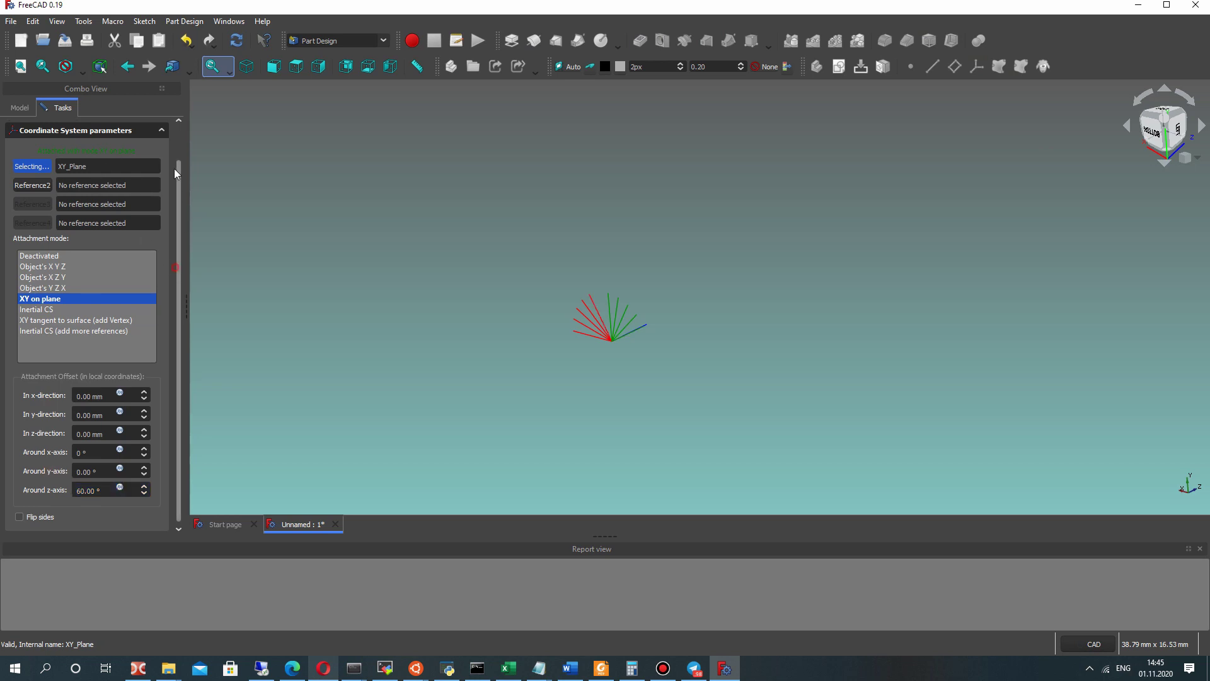
scroll(174, 168, up, 1)
click(58, 140)
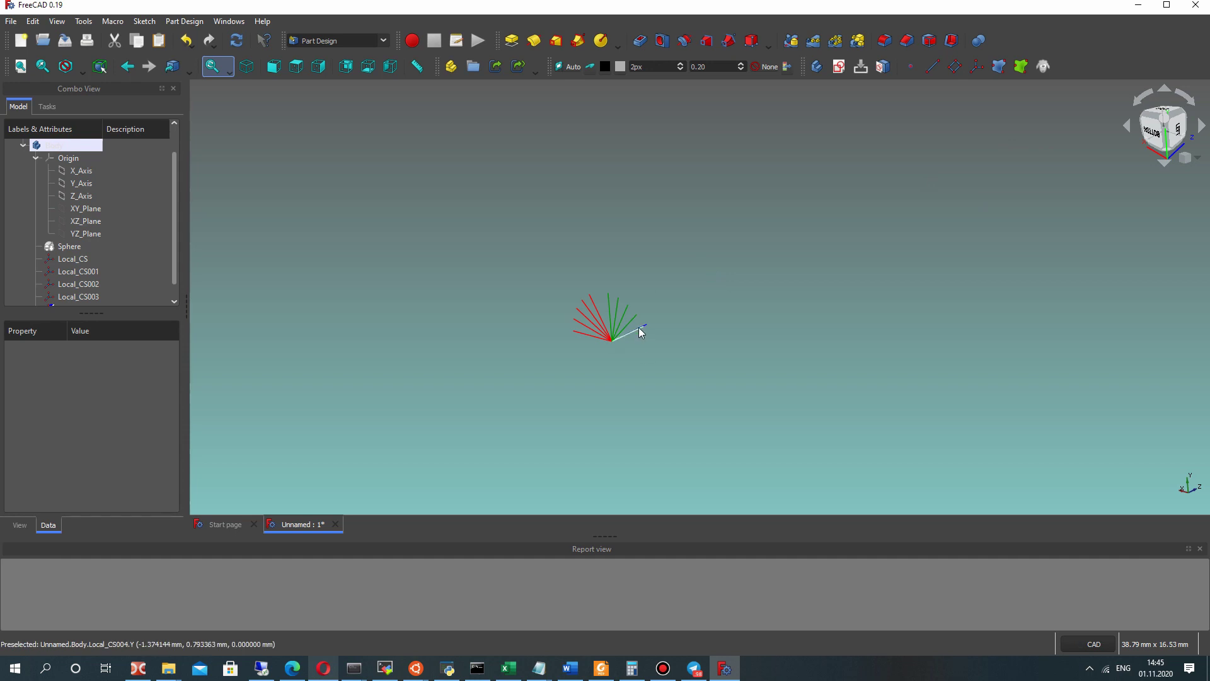
Create a sixth local coordinate system on the XY plane, rotated 75° around the z-axis
mouse_move(677, 342)
middle_down()
mouse_move(762, 333)
mouse_move(769, 316)
mouse_move(745, 284)
mouse_move(679, 289)
mouse_move(671, 334)
middle_up()
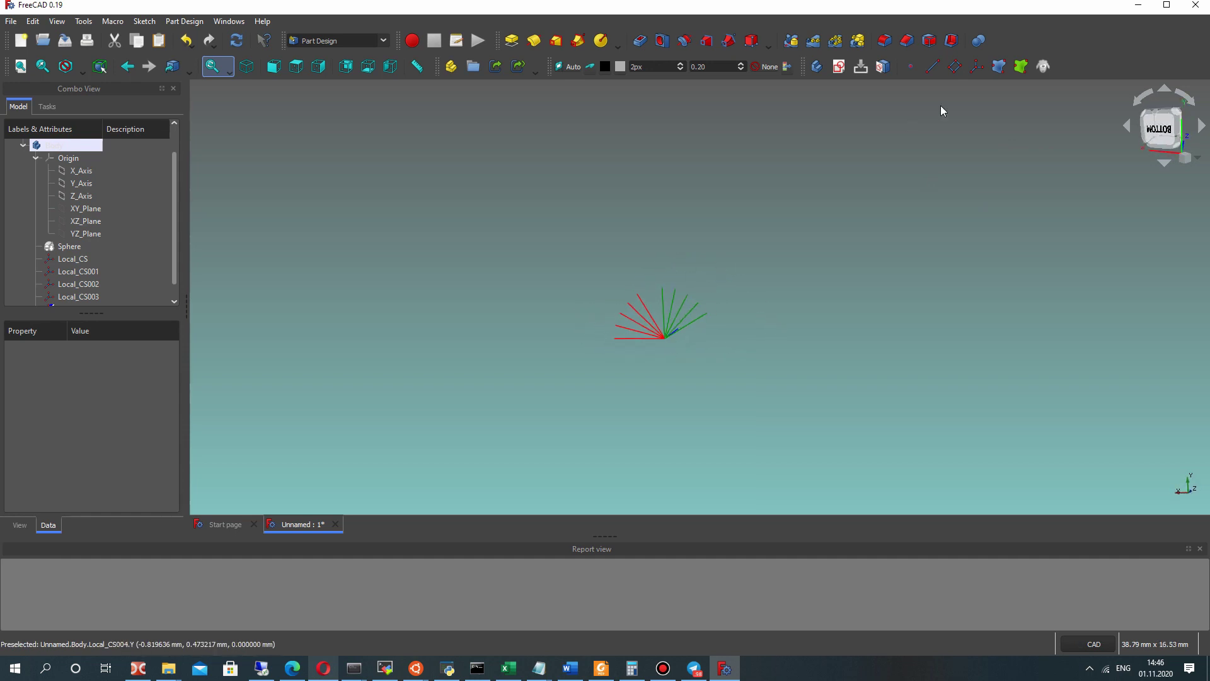
click(101, 207)
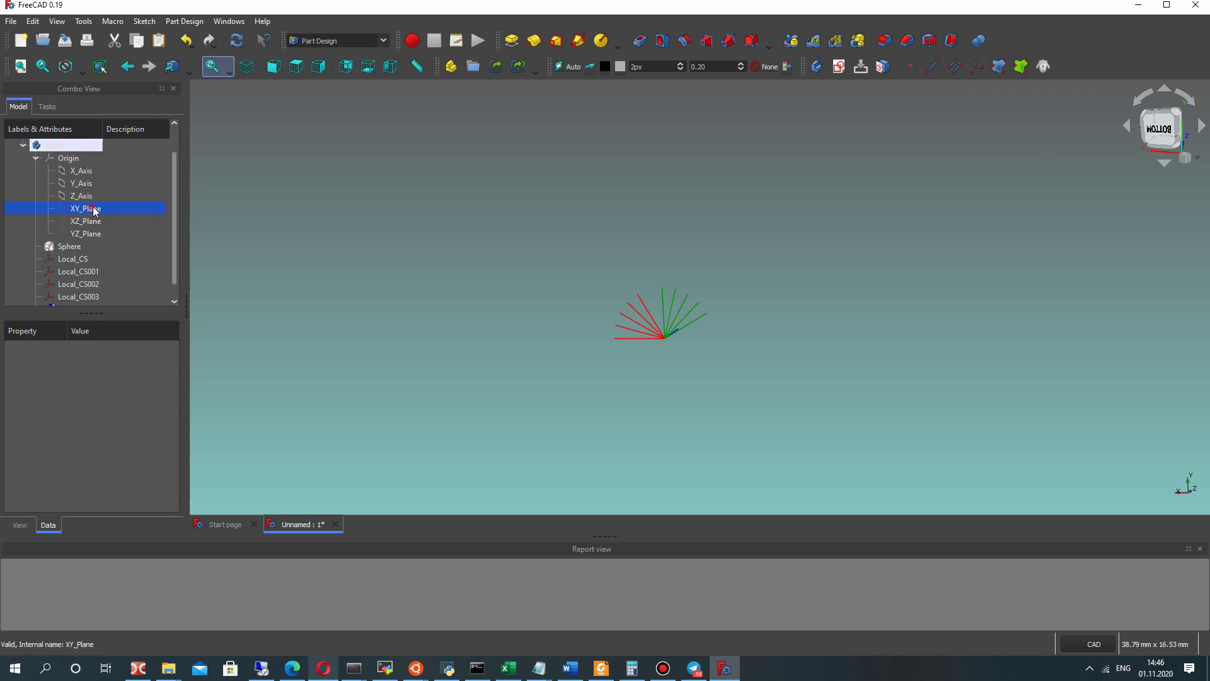
click(976, 68)
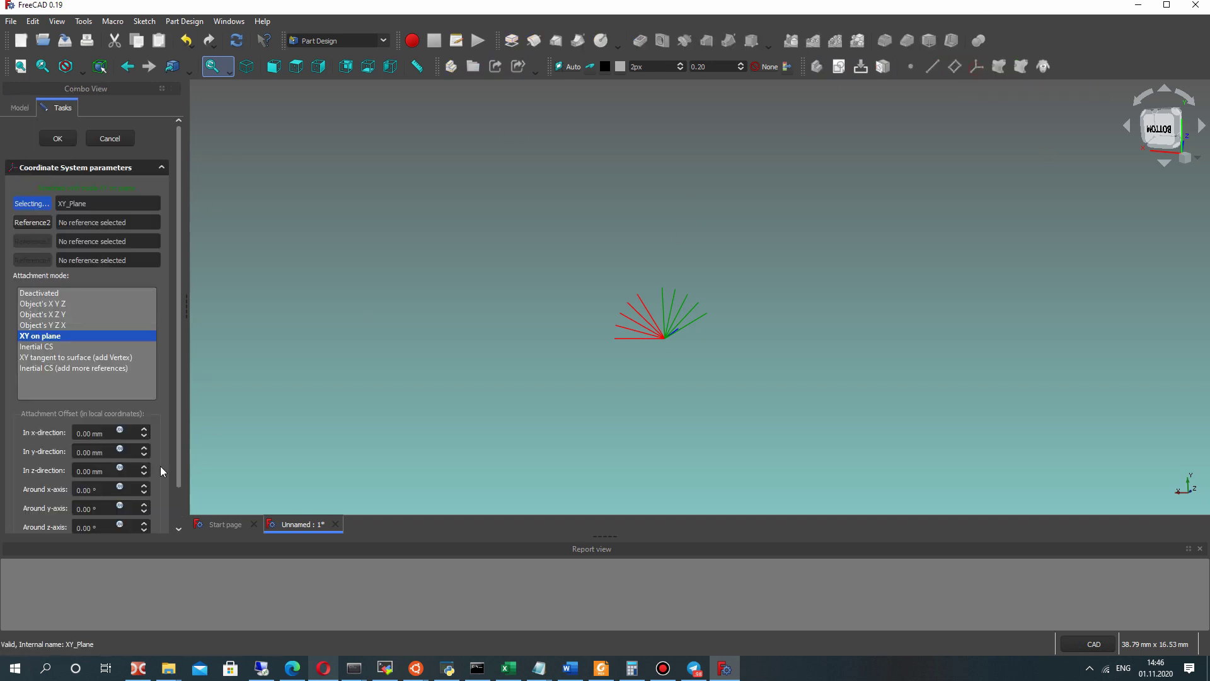
scroll(87, 481, down, 1)
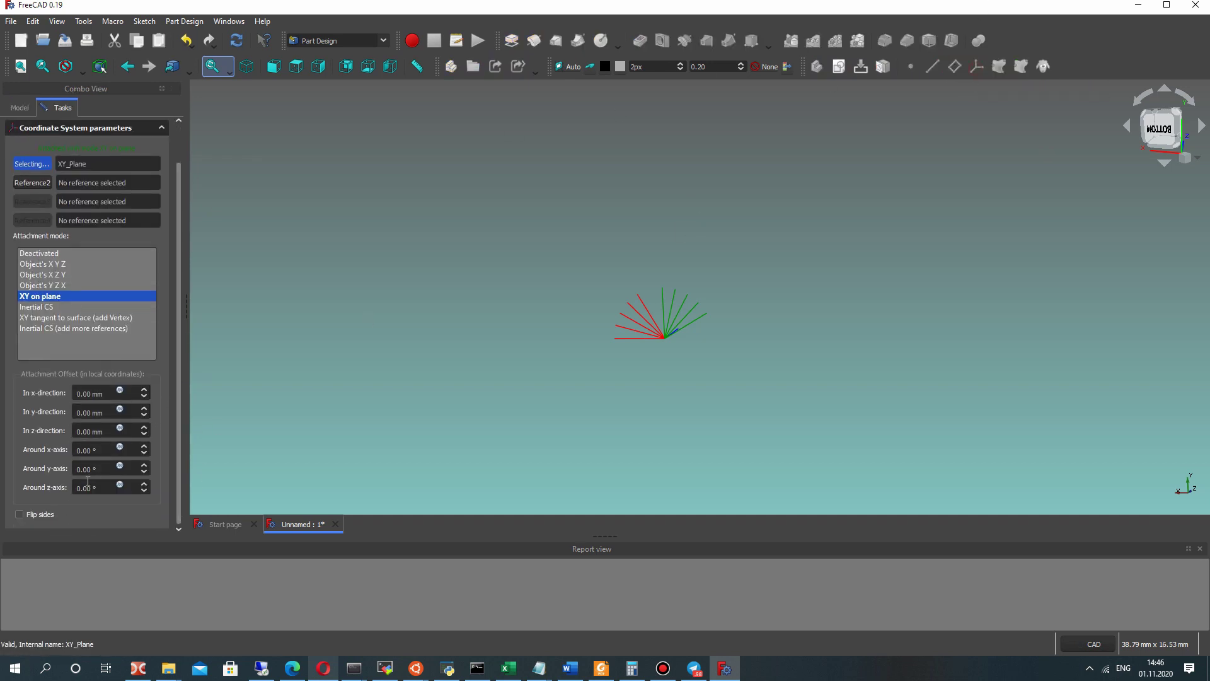
click(80, 488)
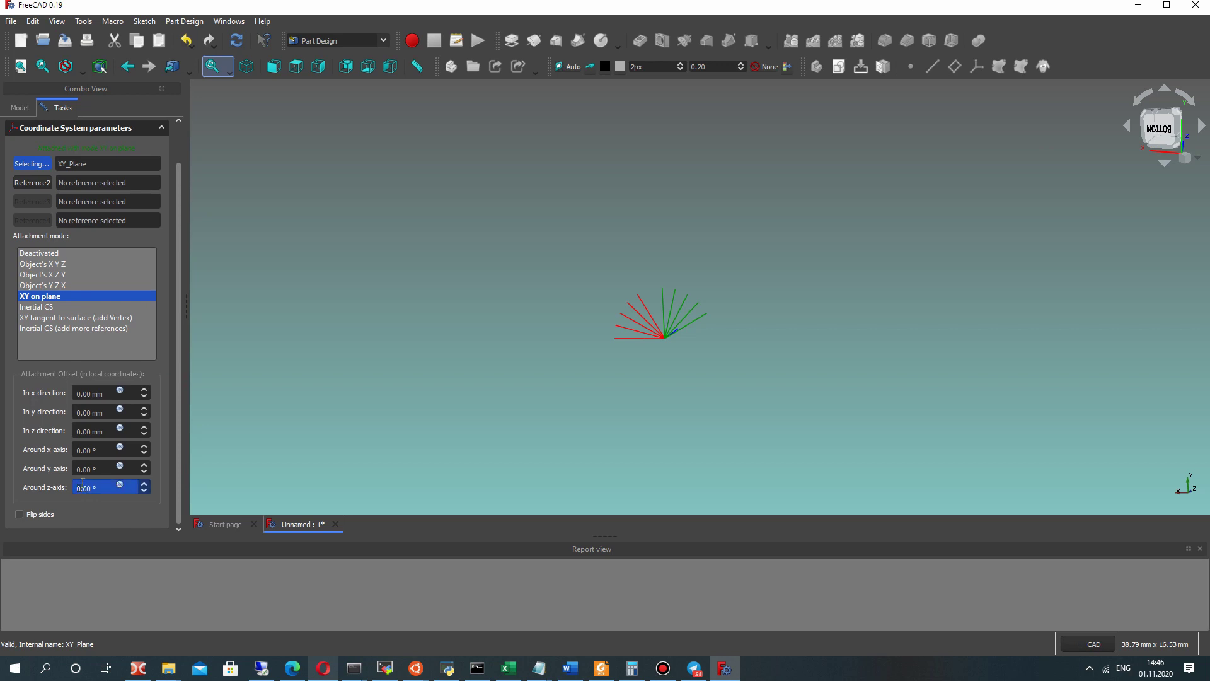
text(75)
key(Return)
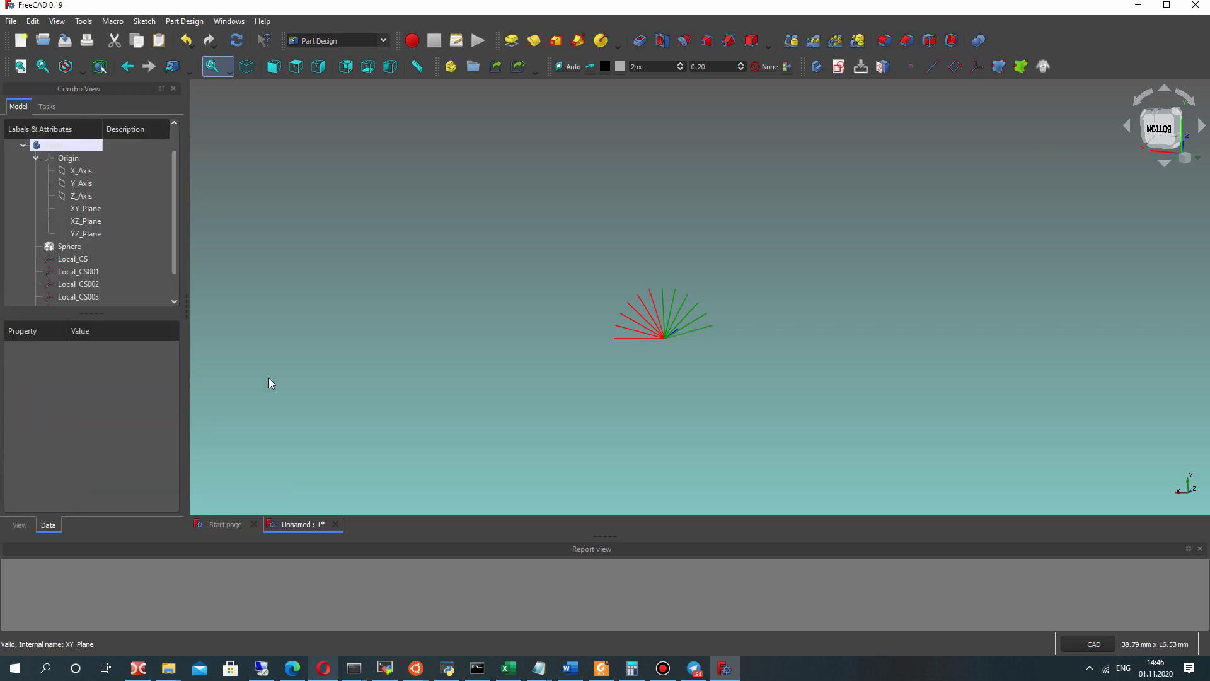
Examine the fan of local coordinate systems from several angles and open the sixth one to check its attachment offset
middle_drag(630, 302, 511, 240)
scroll(85, 287, down, 1)
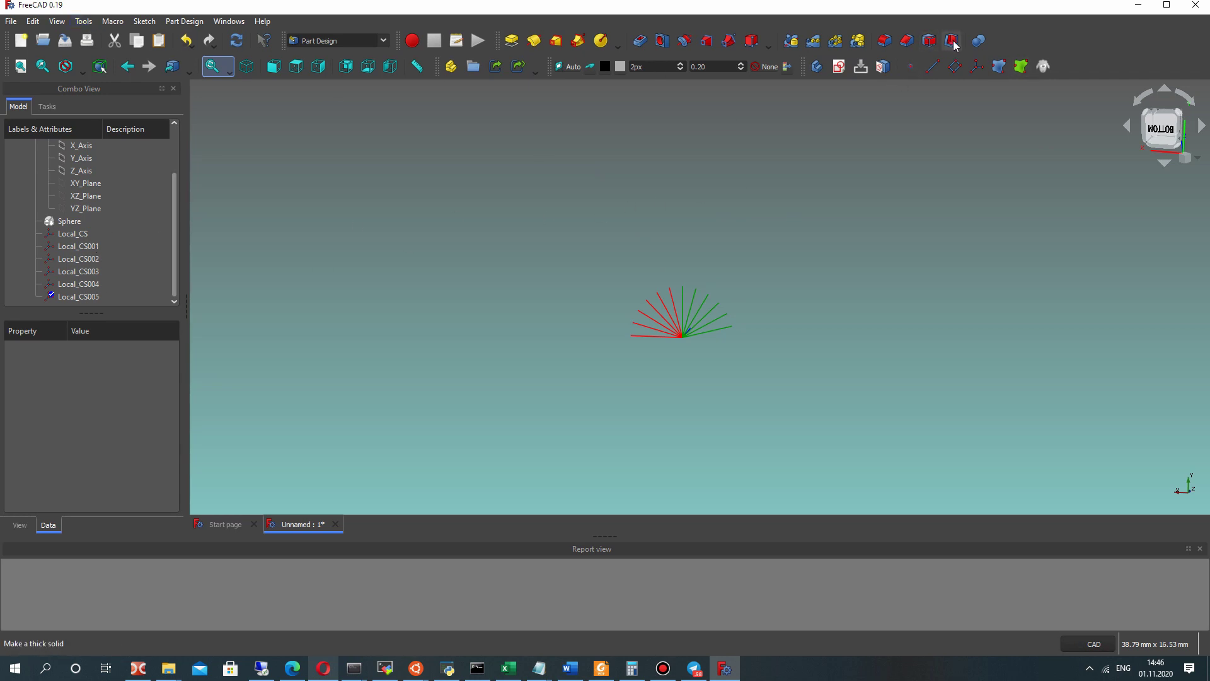
middle_drag(645, 331, 293, 377)
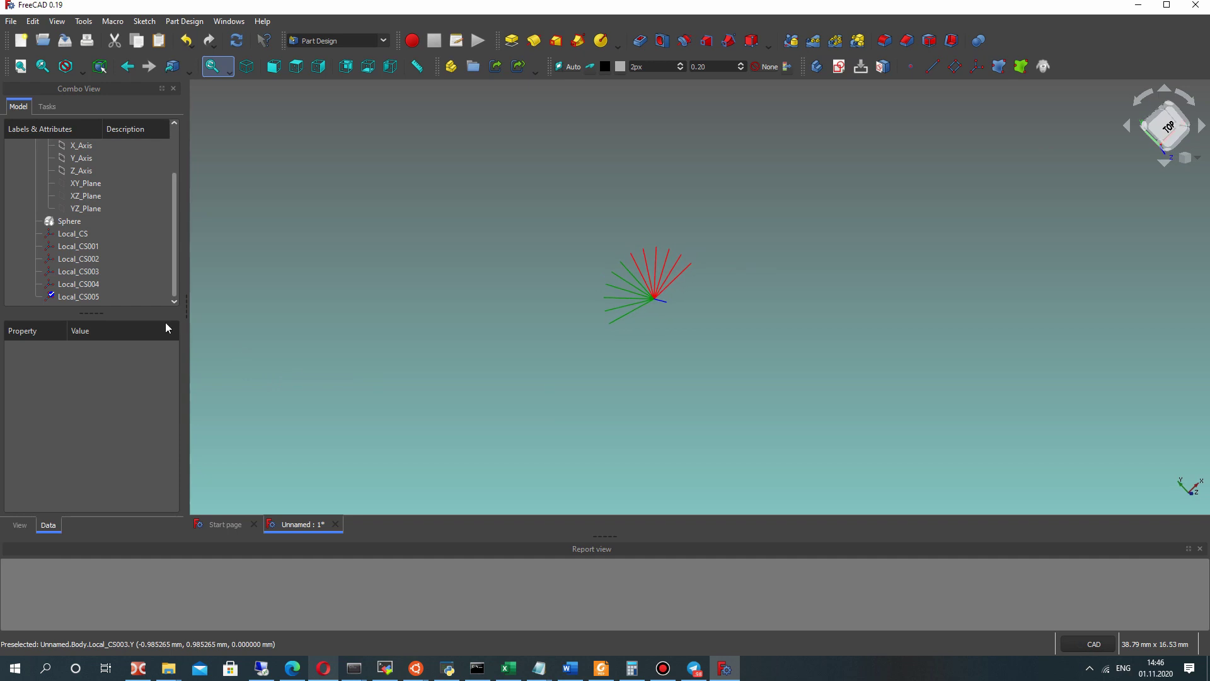
click(71, 286)
click(70, 296)
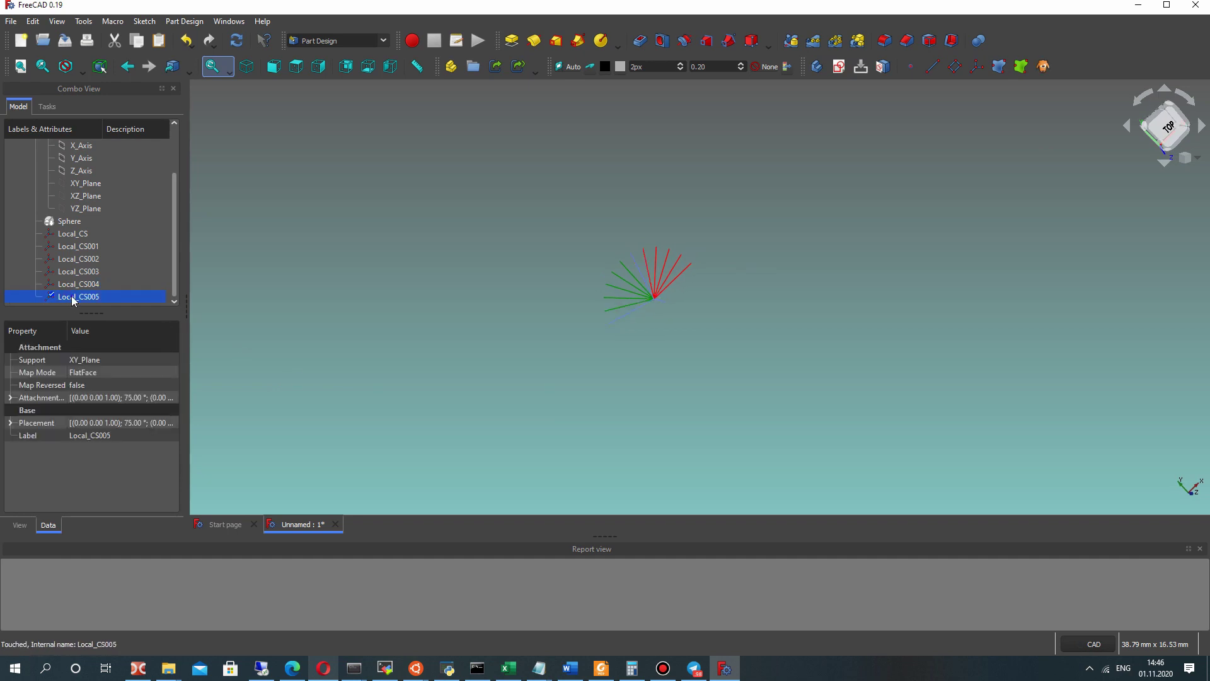
right_click(85, 297)
click(107, 304)
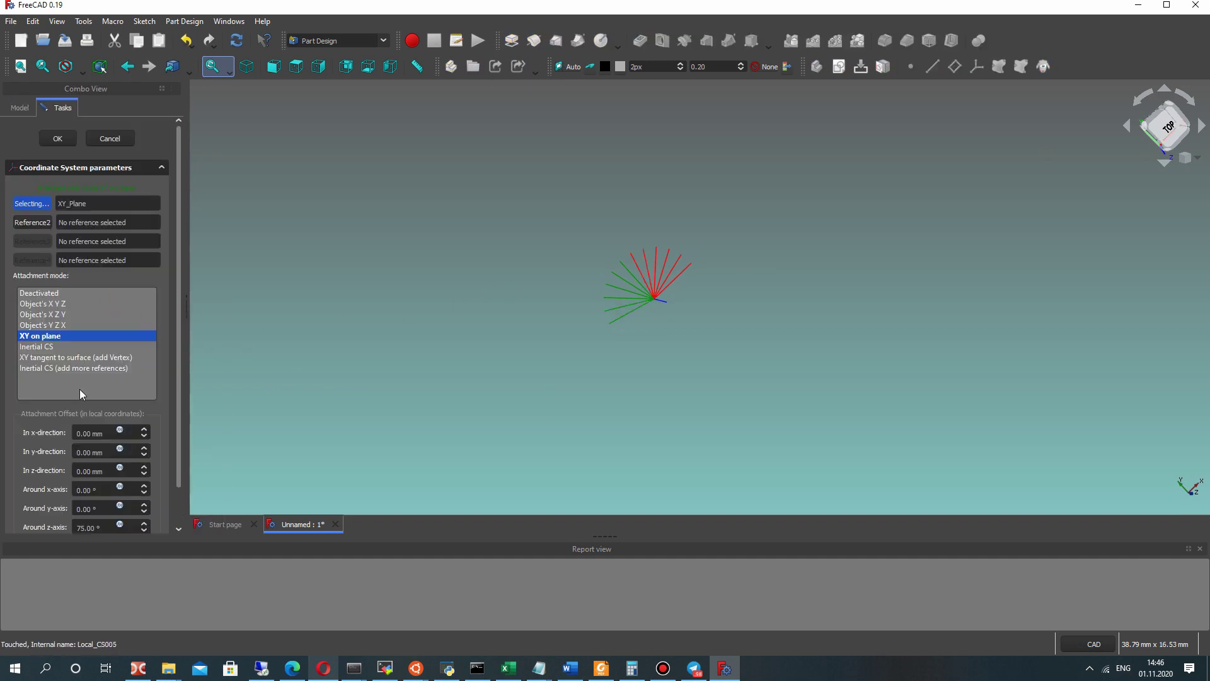
scroll(176, 380, down, 1)
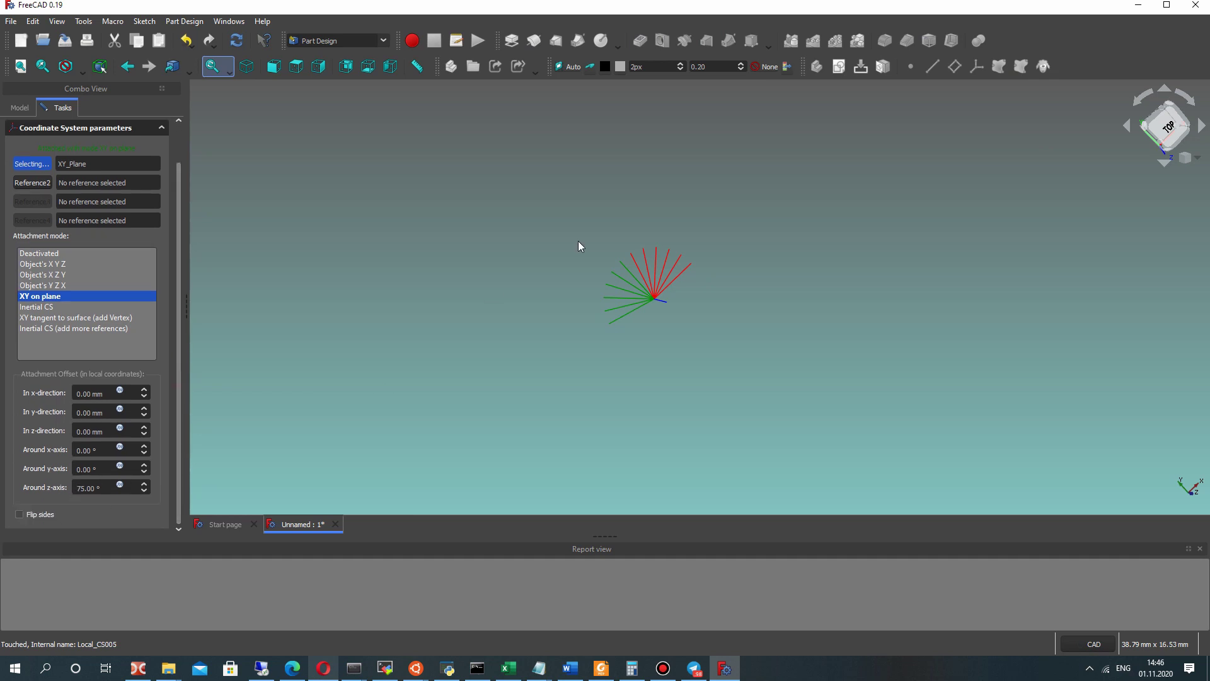
middle_drag(637, 325, 613, 322)
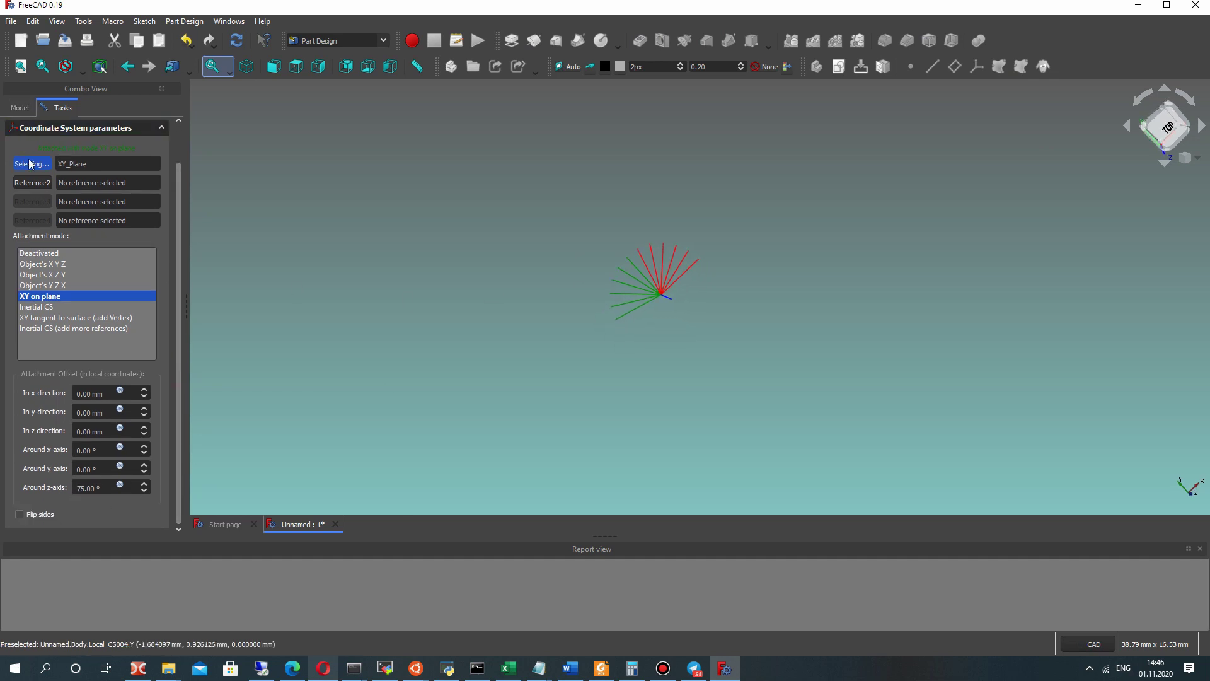
Accept the sixth local coordinate system's parameters and recompute the document
click(19, 107)
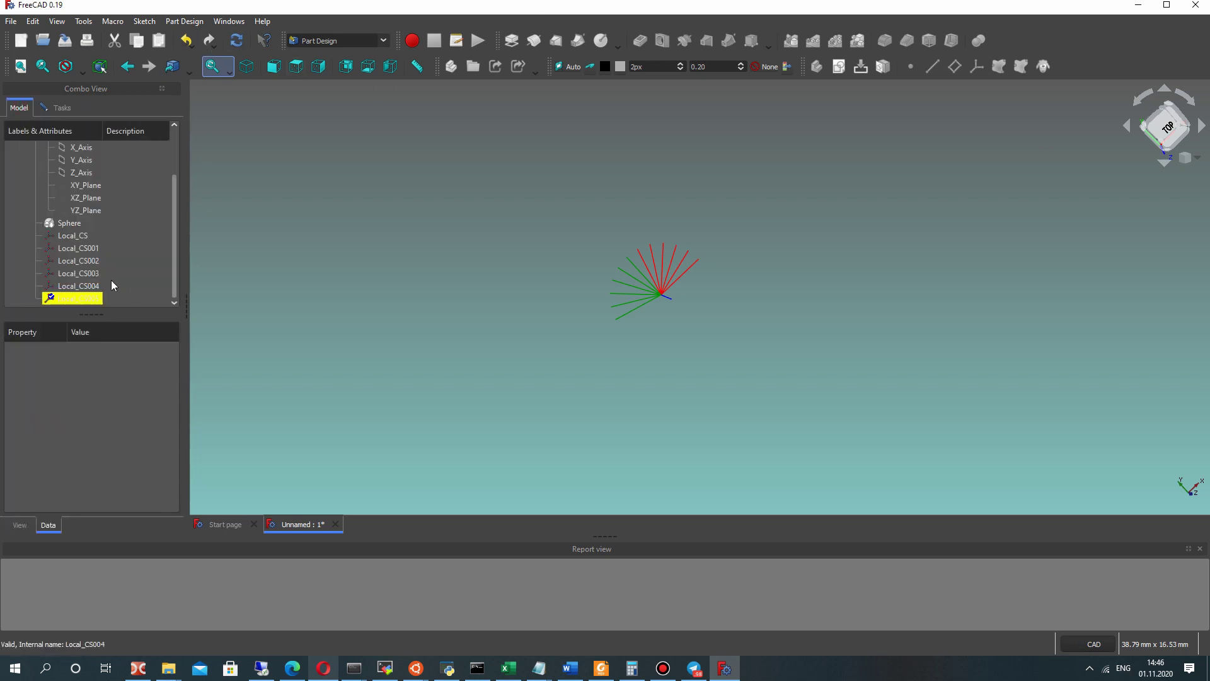
click(51, 106)
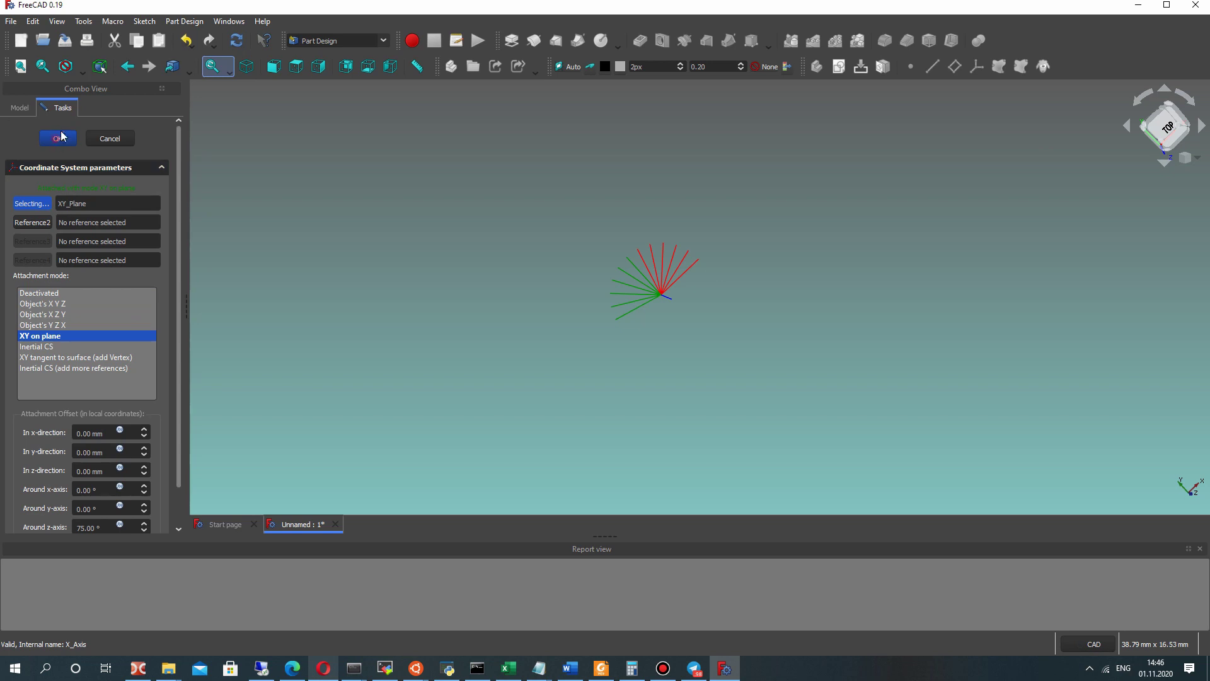
key(Return)
click(236, 40)
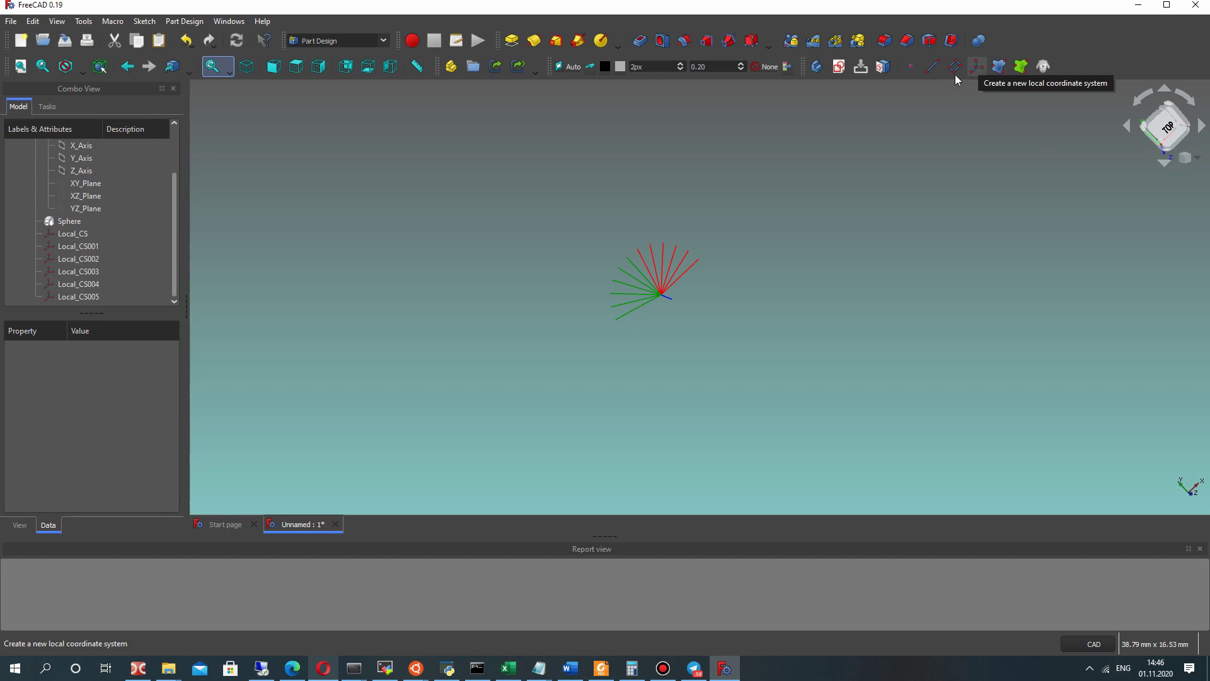
Create a seventh local coordinate system on the XY plane, rotated 90° around the z-axis
click(88, 183)
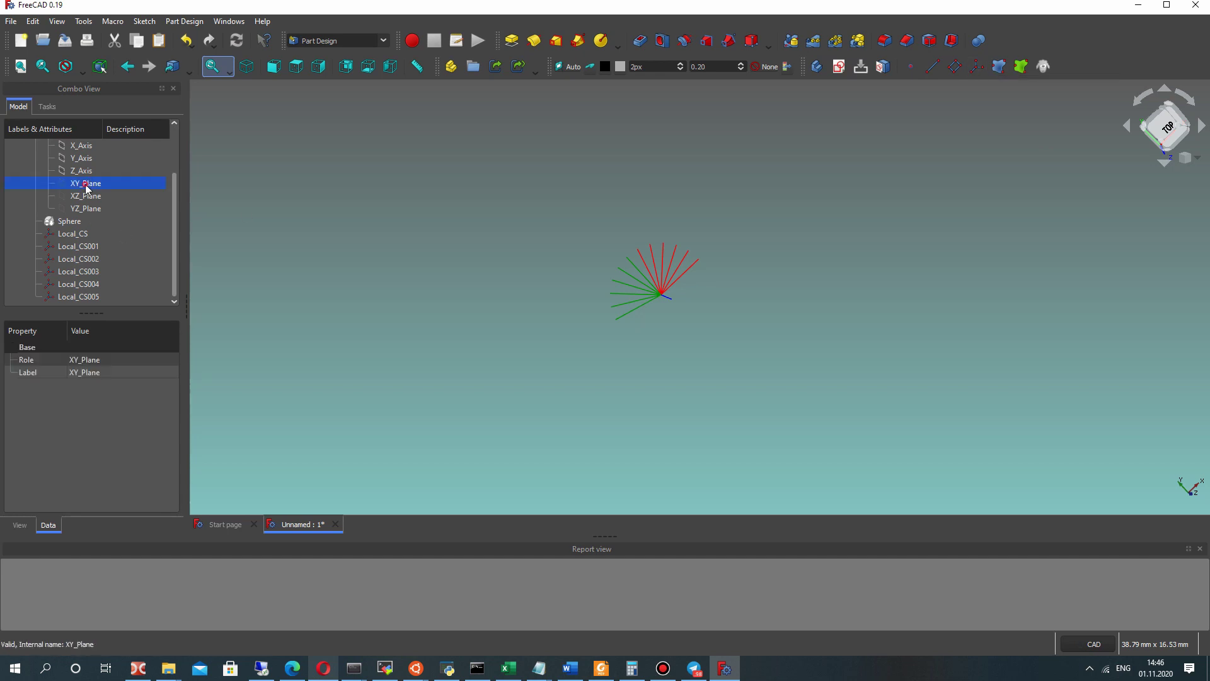
click(978, 66)
scroll(178, 324, down, 1)
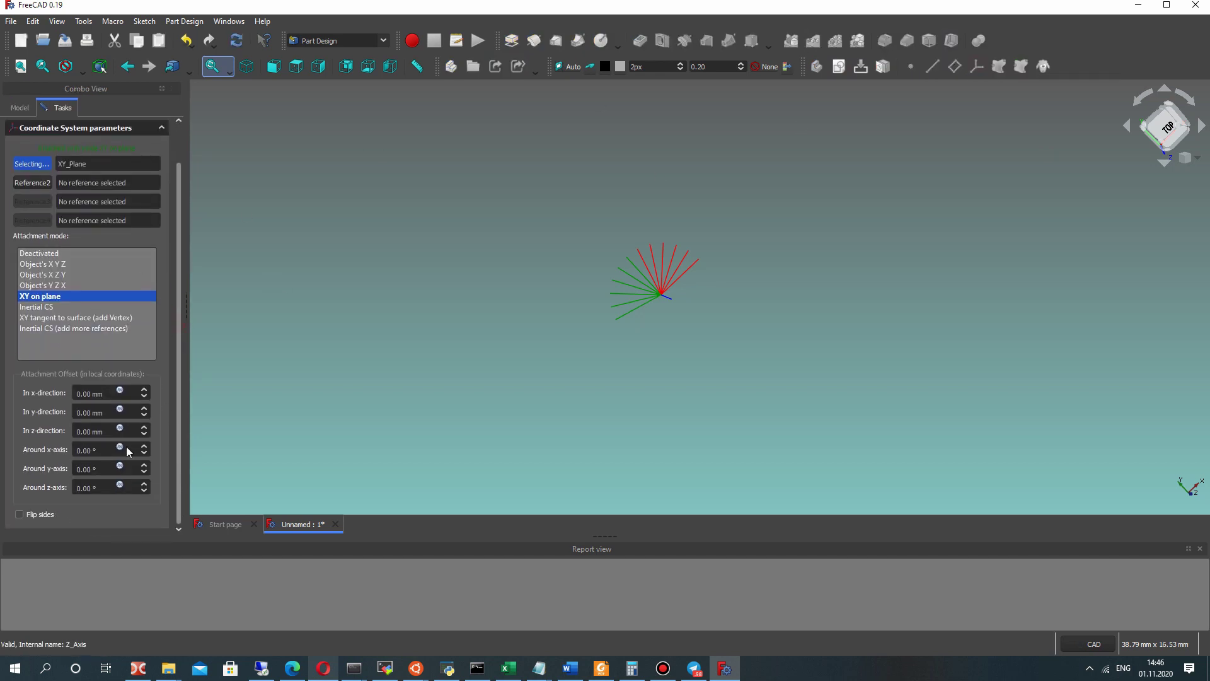
click(77, 487)
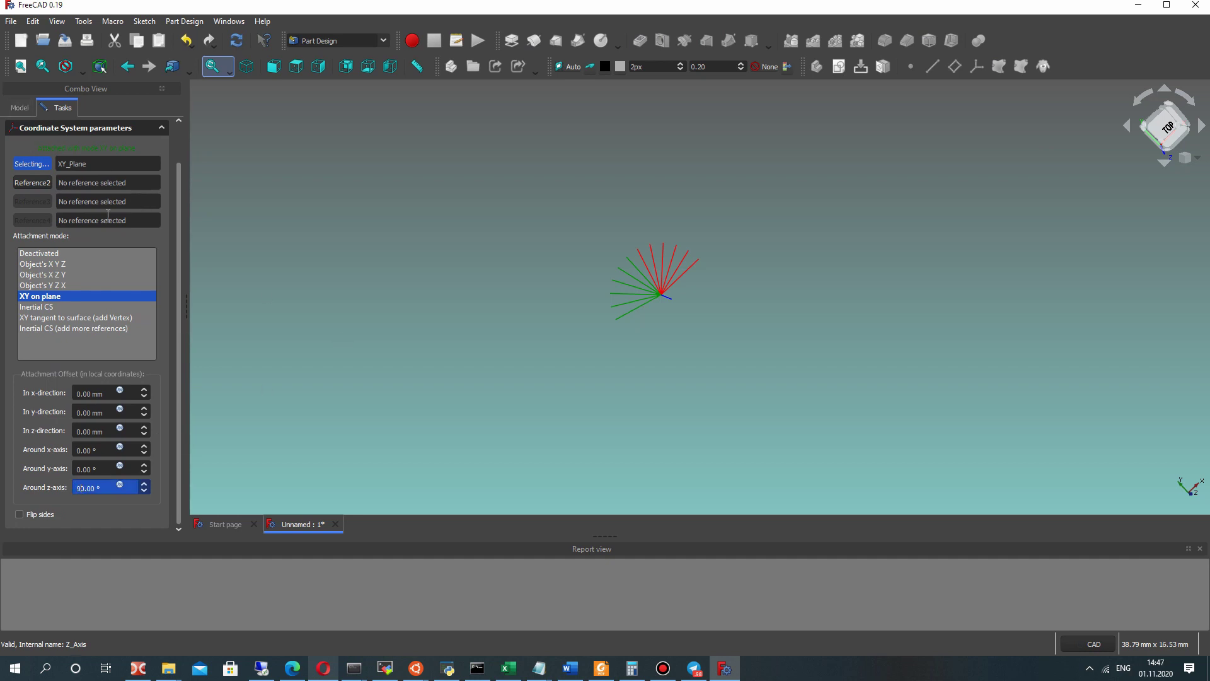
scroll(108, 214, up, 1)
scroll(165, 396, down, 1)
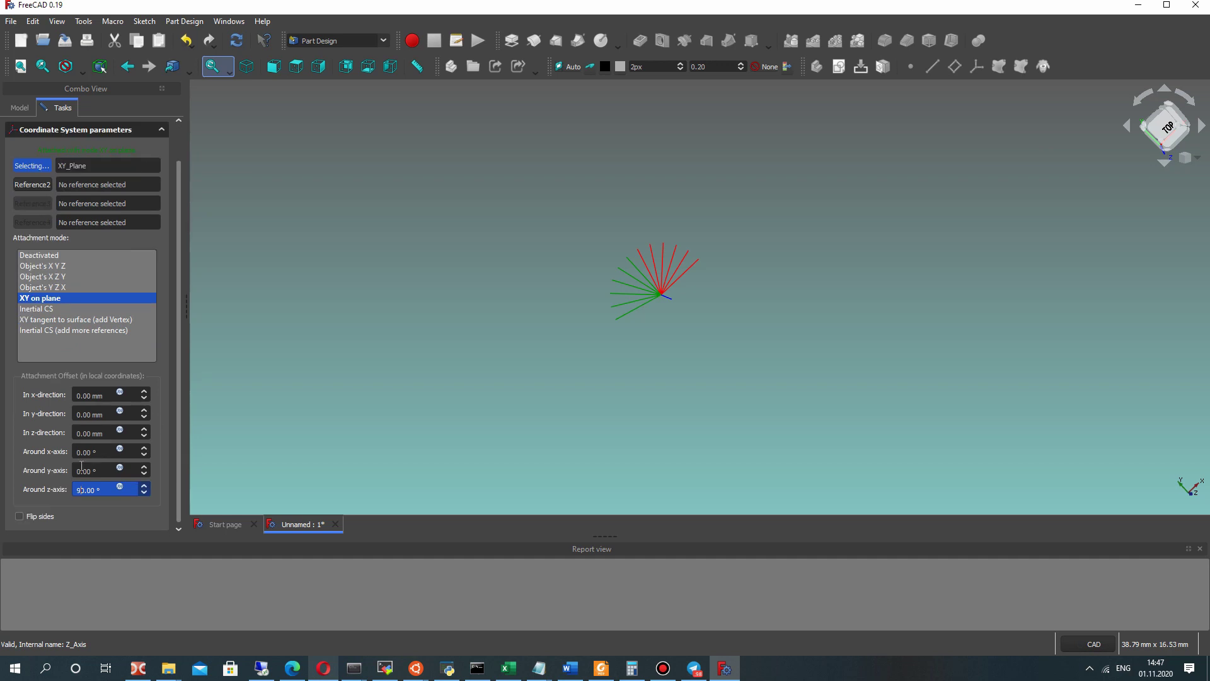
scroll(85, 491, down, 1)
scroll(175, 248, up, 1)
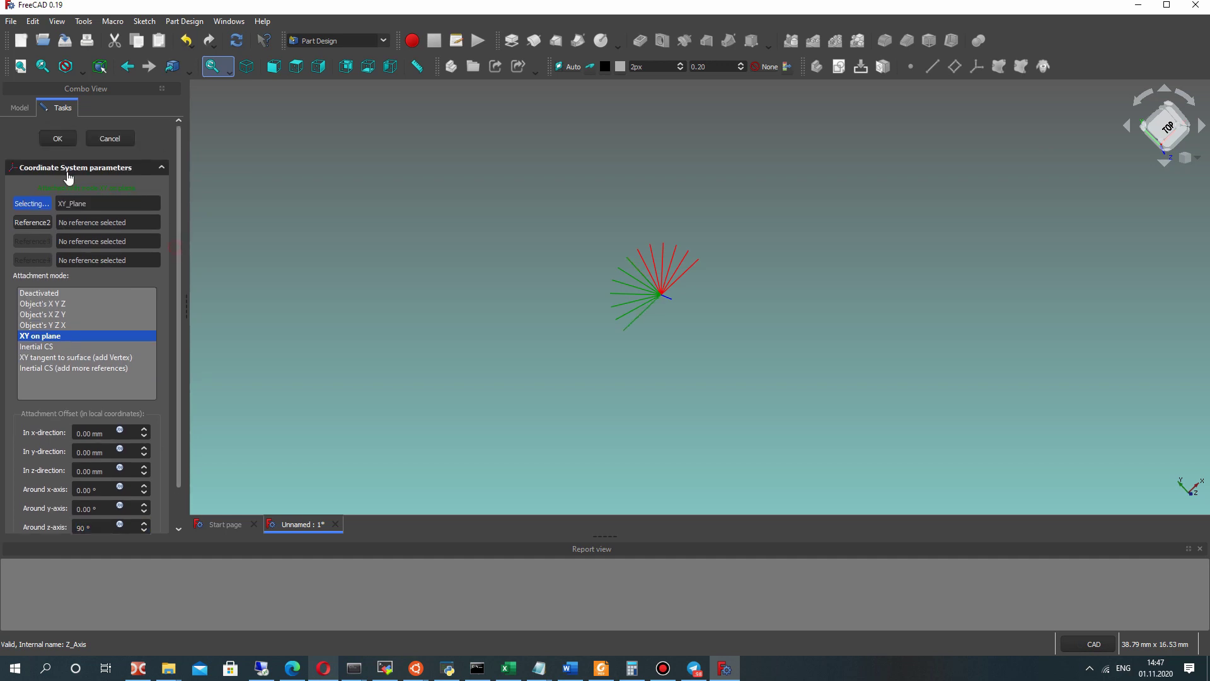
click(63, 139)
scroll(689, 263, down, 2)
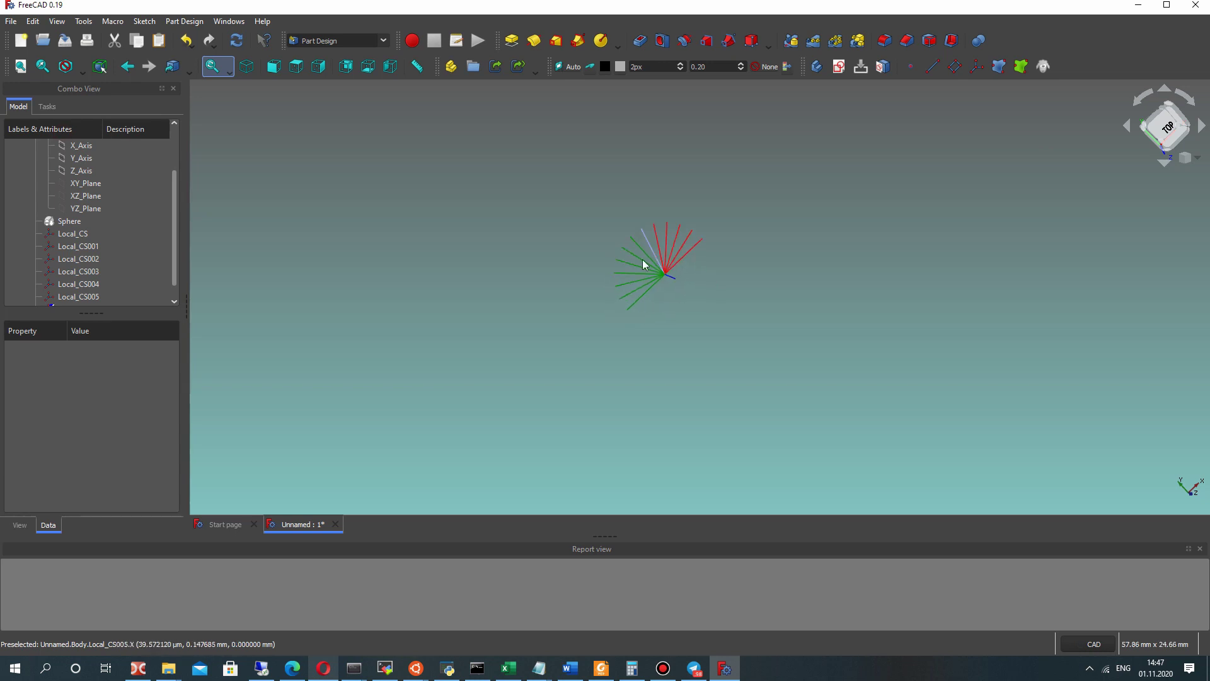
Examine the completed fan of local coordinate systems from several angles, toggling the sphere's visibility and highlighting the first coordinate system
middle_drag(642, 259, 753, 255)
scroll(82, 279, down, 1)
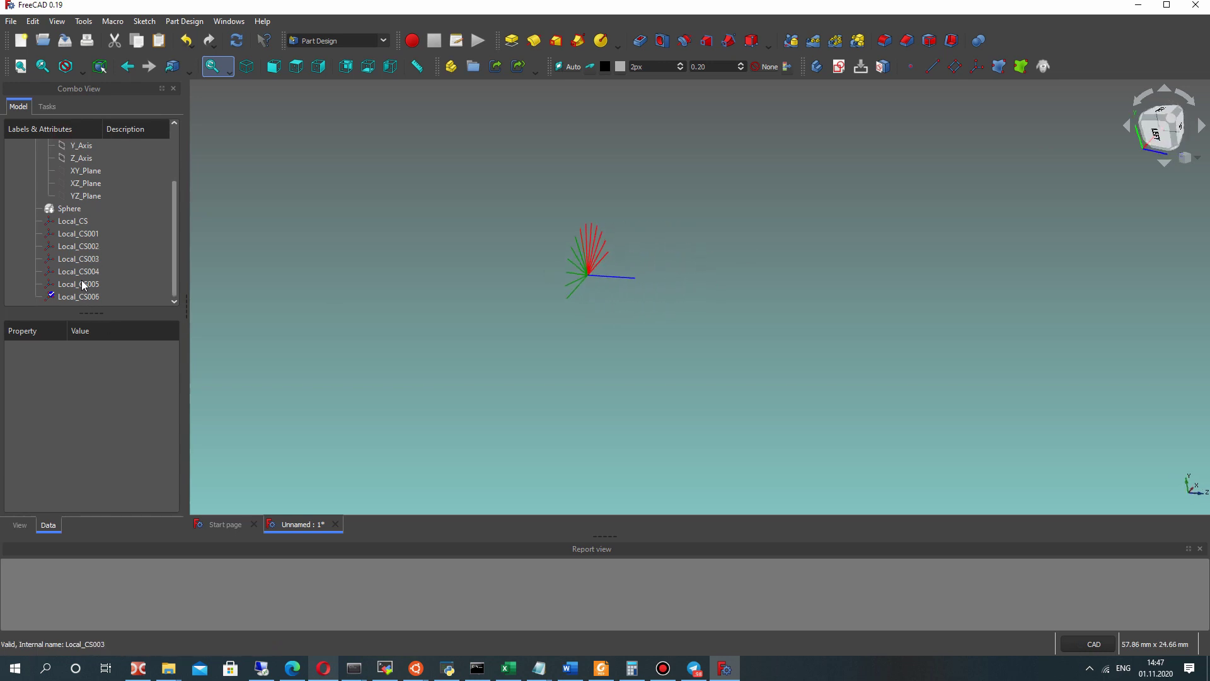
click(70, 208)
key(space)
key(space)
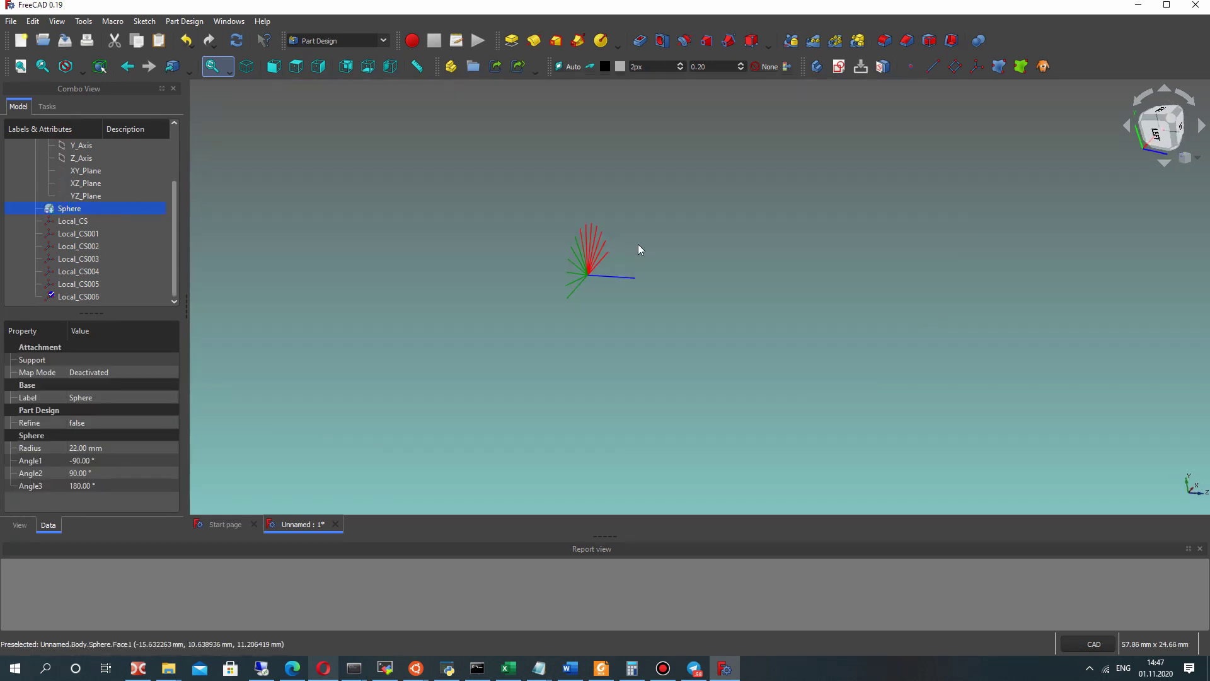
middle_drag(748, 325, 690, 352)
click(80, 222)
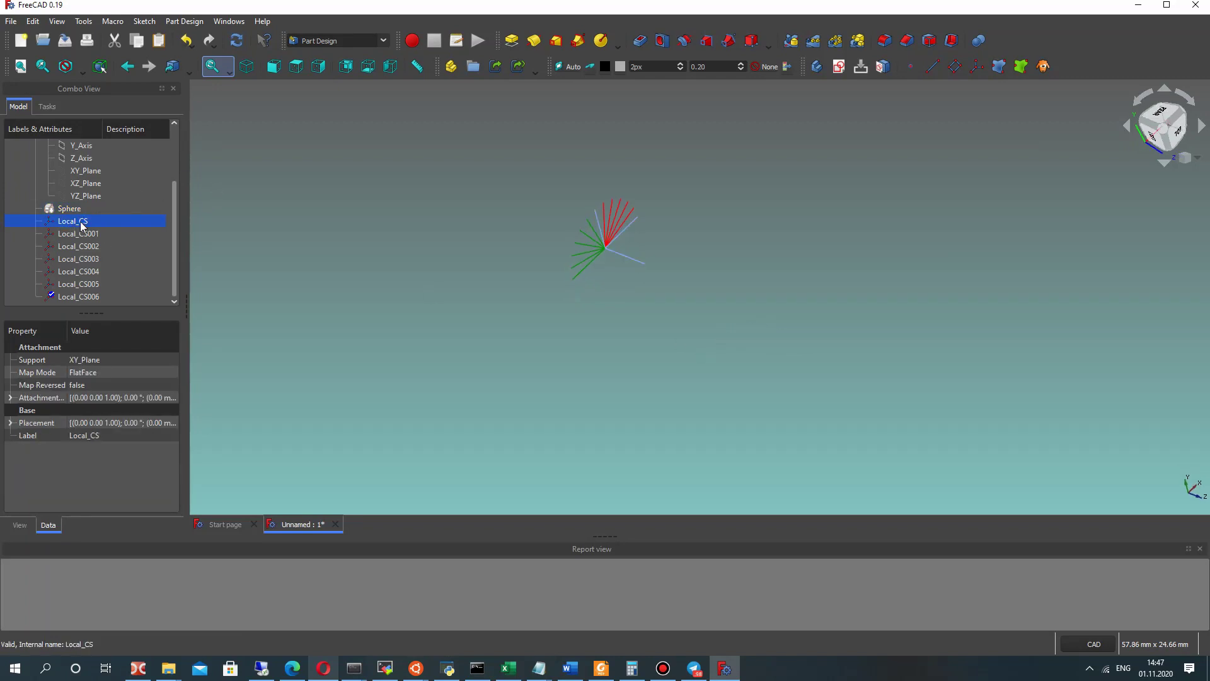
click(762, 128)
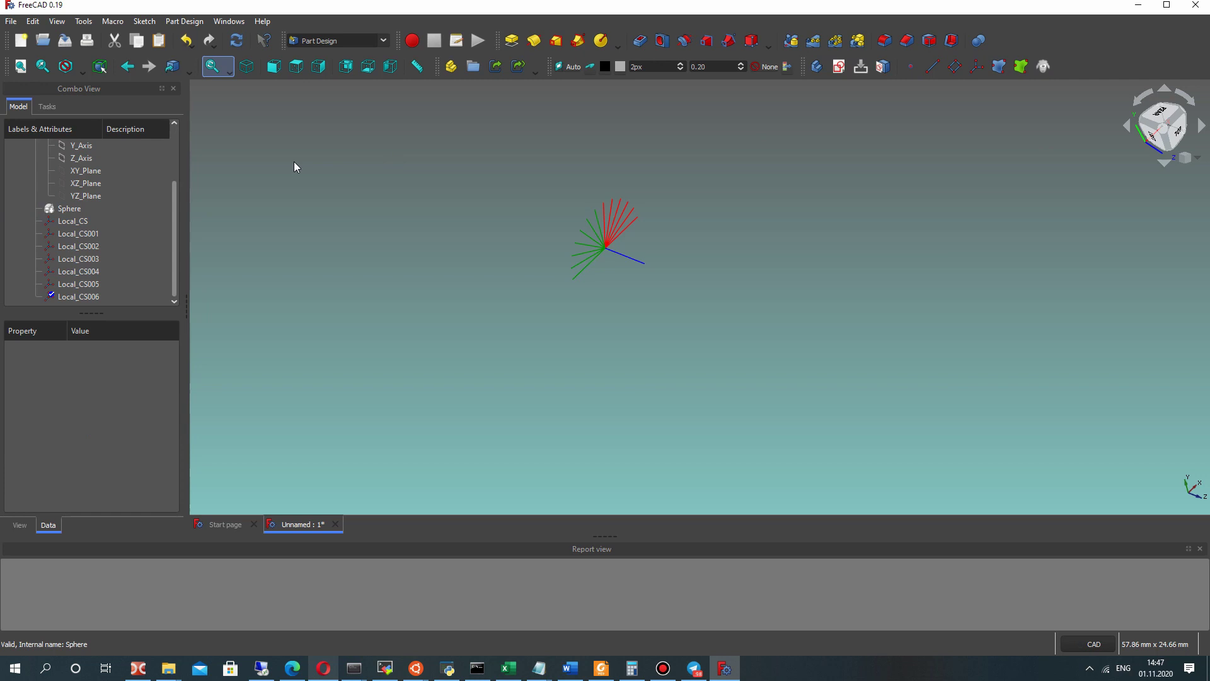
Start a subtractive sphere and attach it to Local_CS with the XY on plane mode
click(60, 223)
click(144, 21)
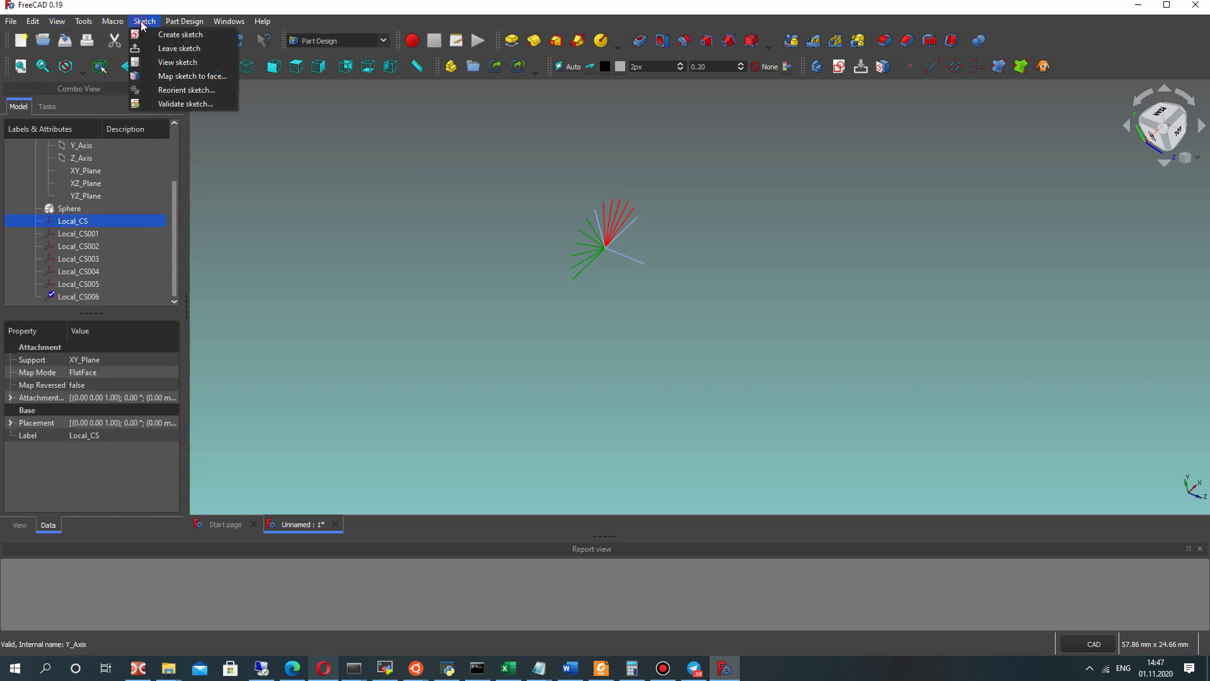
click(144, 21)
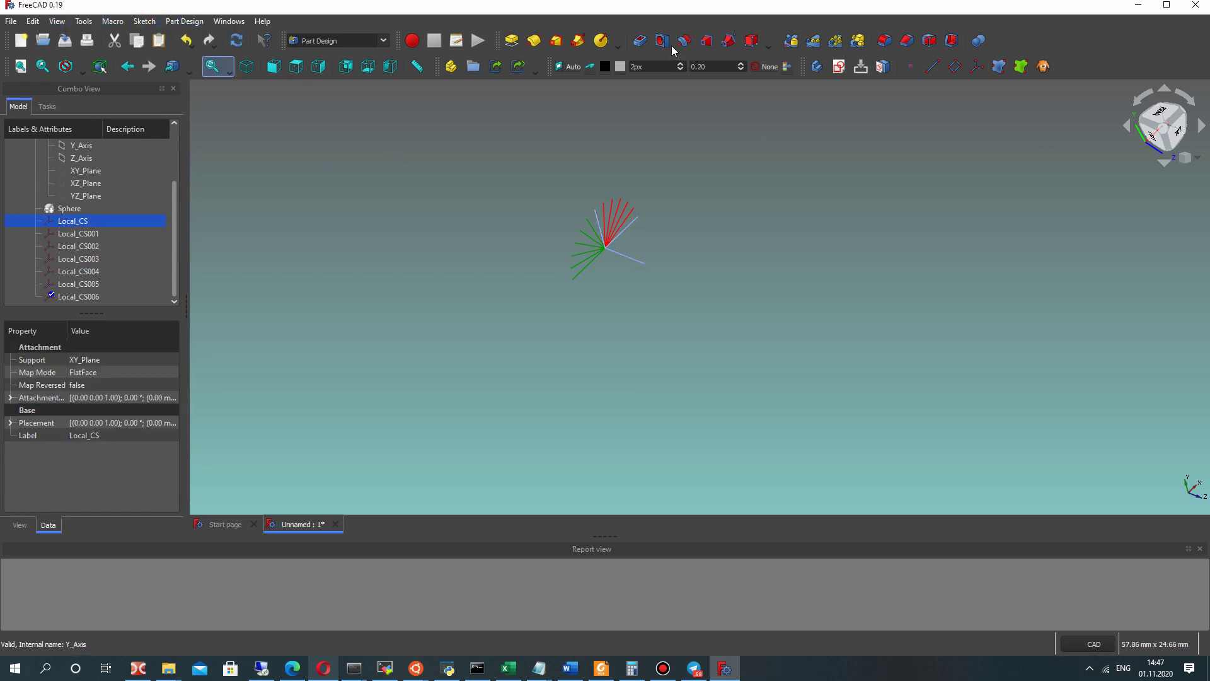
click(770, 43)
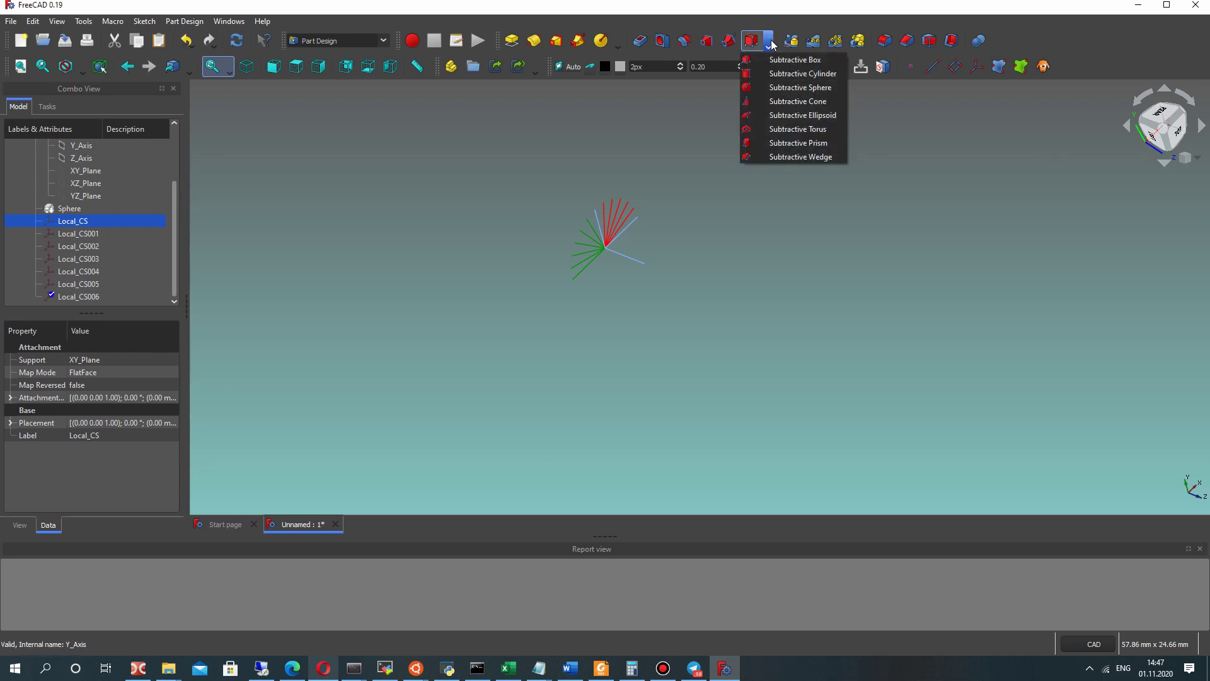
click(797, 87)
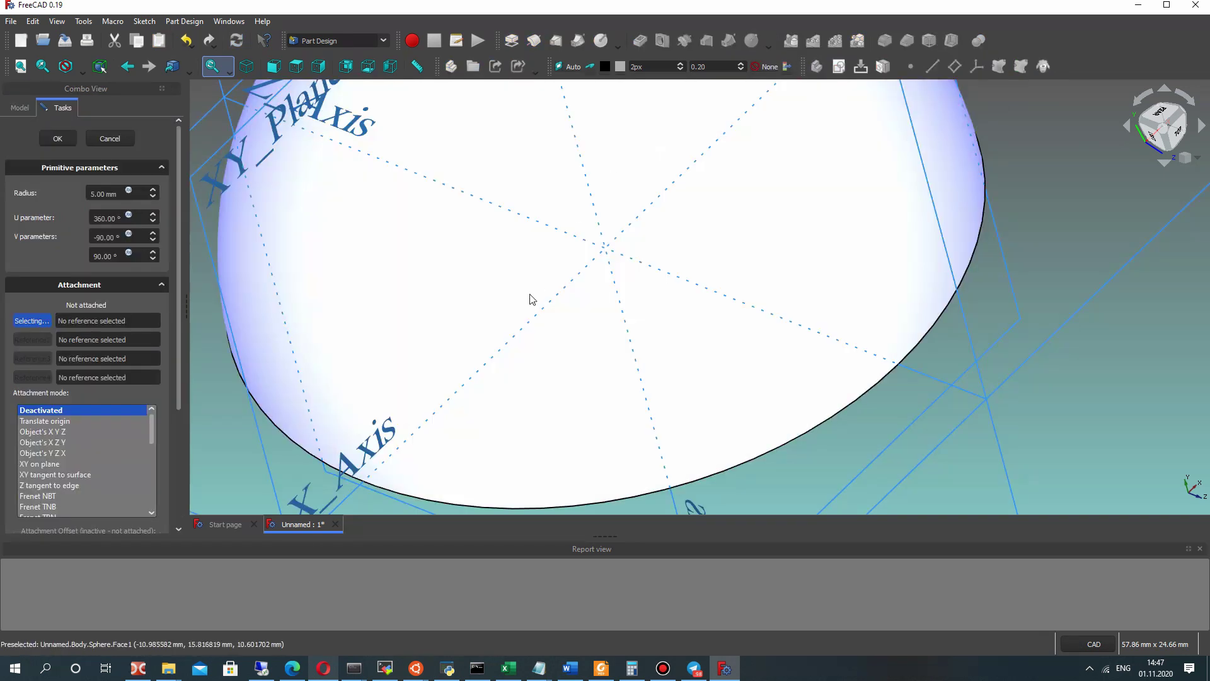
scroll(546, 216, down, 3)
middle_drag(546, 216, 601, 222)
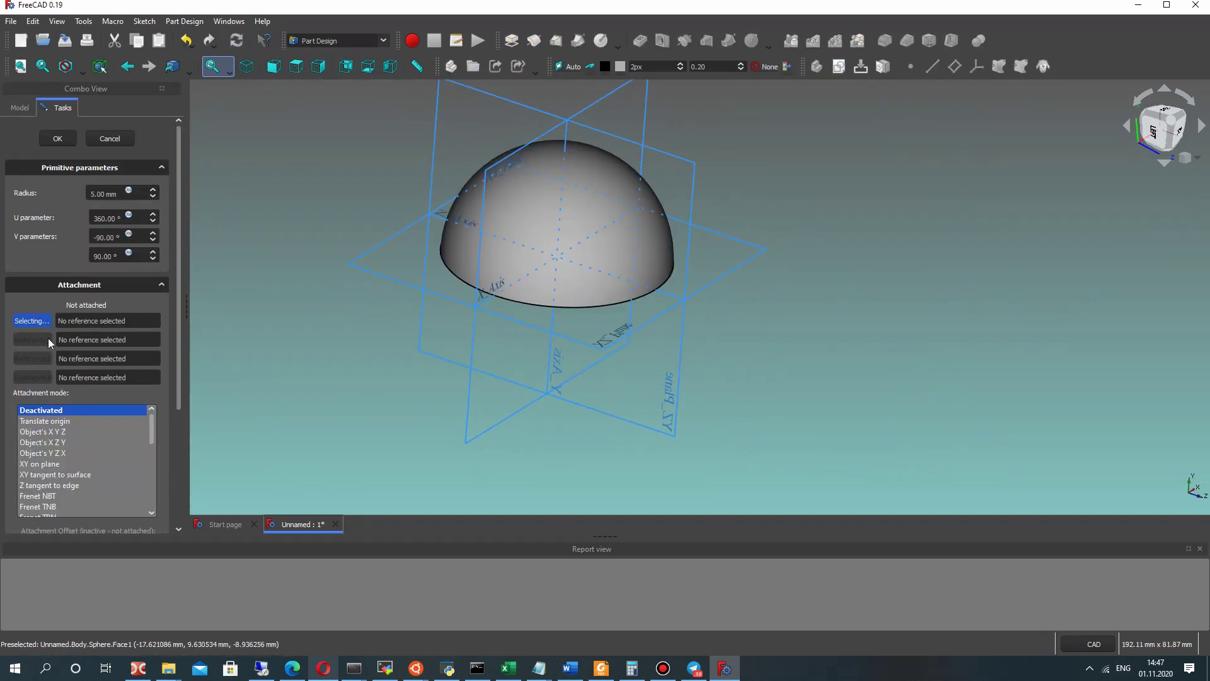
scroll(63, 435, down, 5)
scroll(72, 440, up, 5)
click(18, 108)
click(71, 223)
click(48, 108)
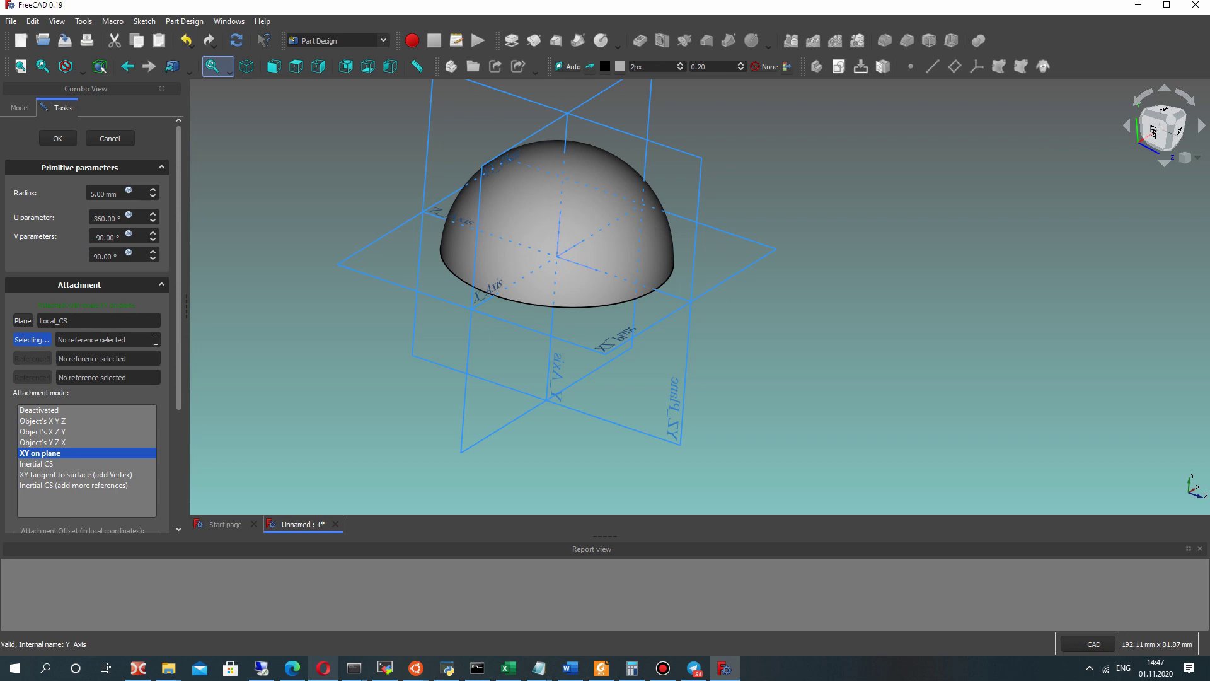
Set the subtractive sphere's radius to 2.50 mm and its attachment offset in the y-direction to 23 mm
click(91, 191)
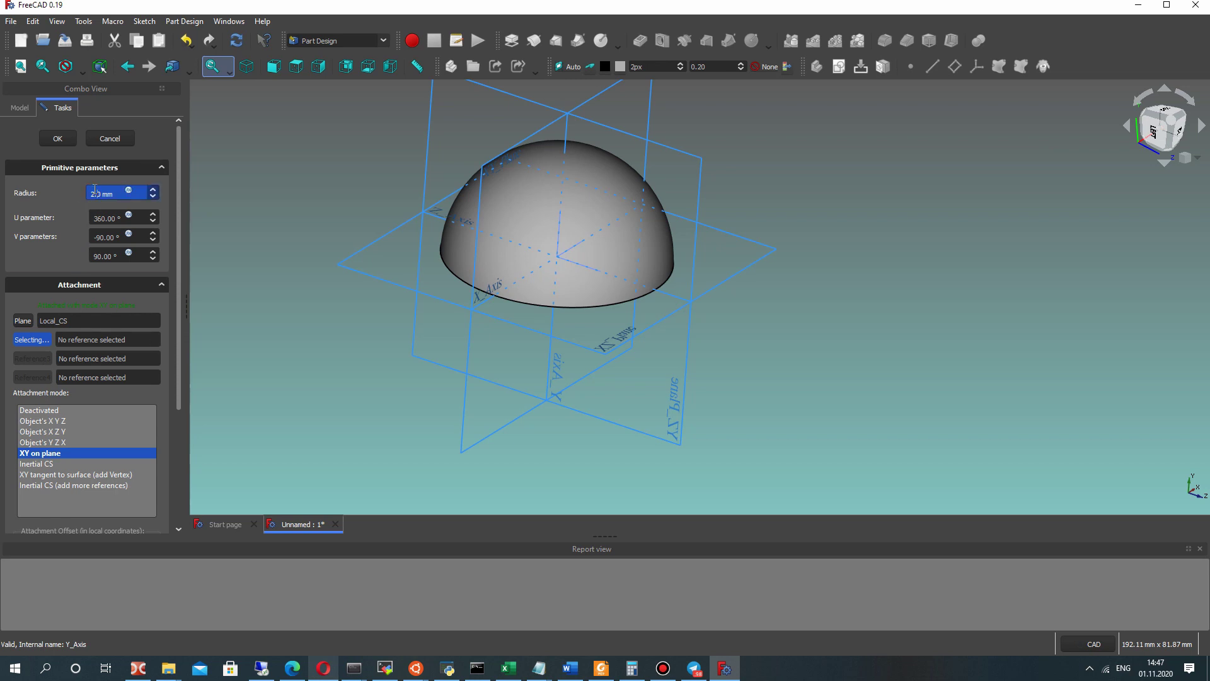
click(34, 241)
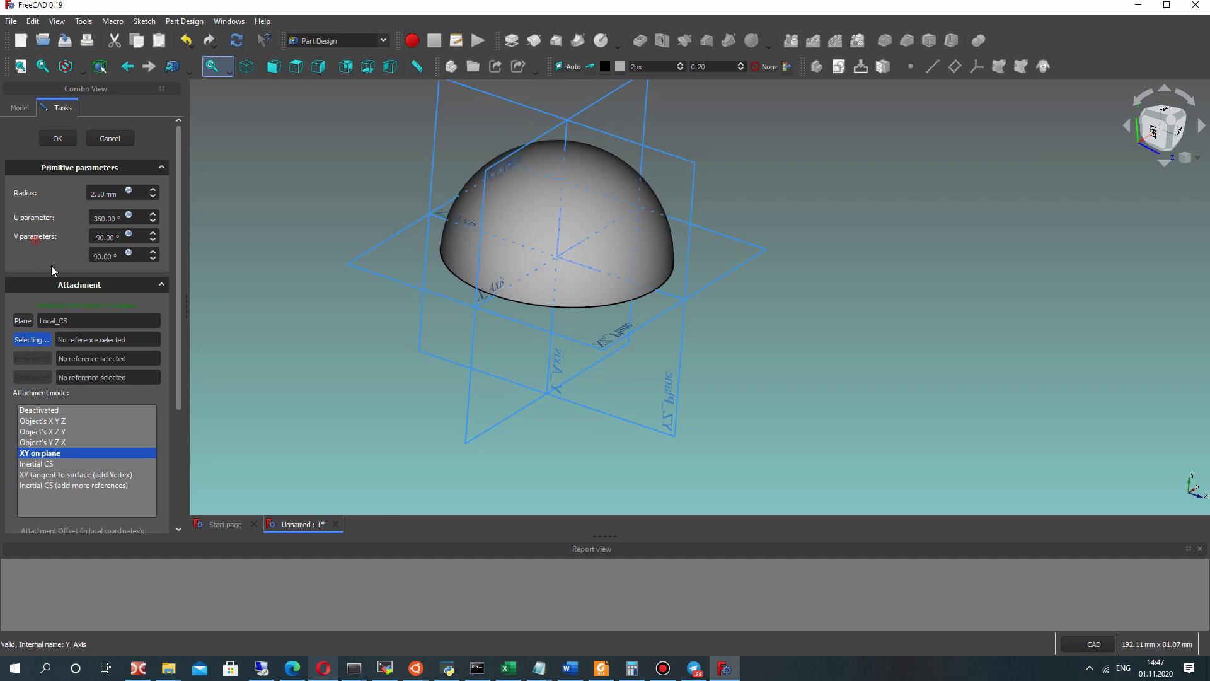
scroll(55, 392, down, 5)
click(78, 412)
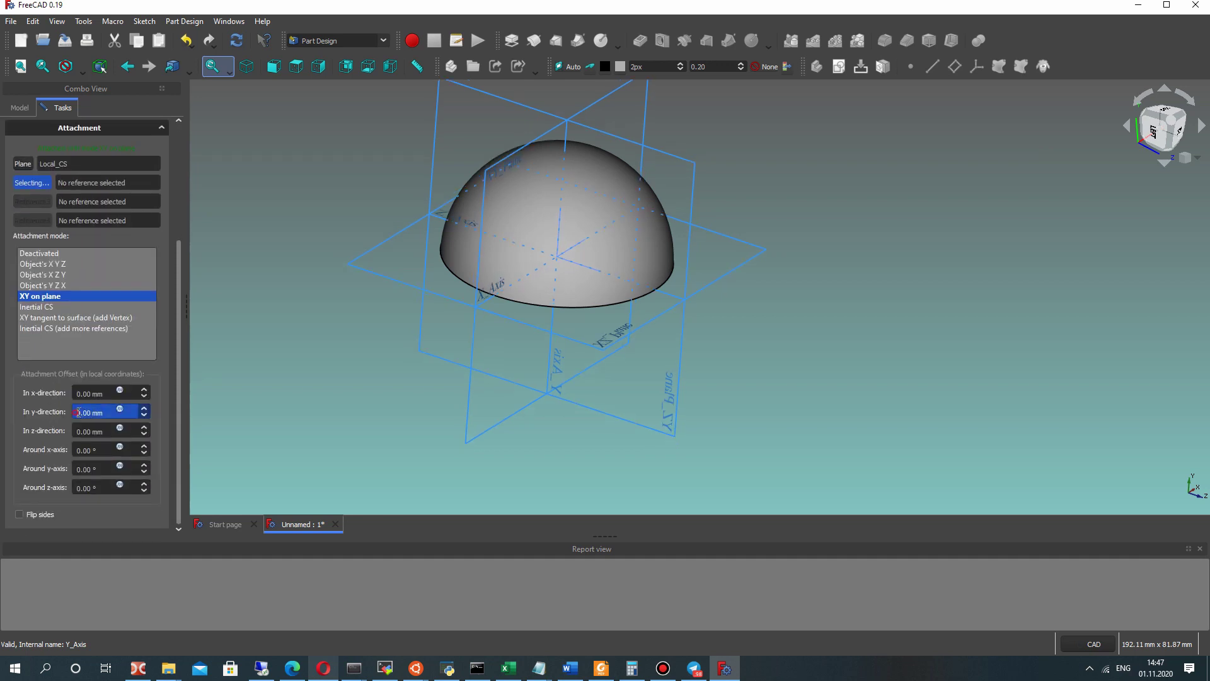
click(34, 424)
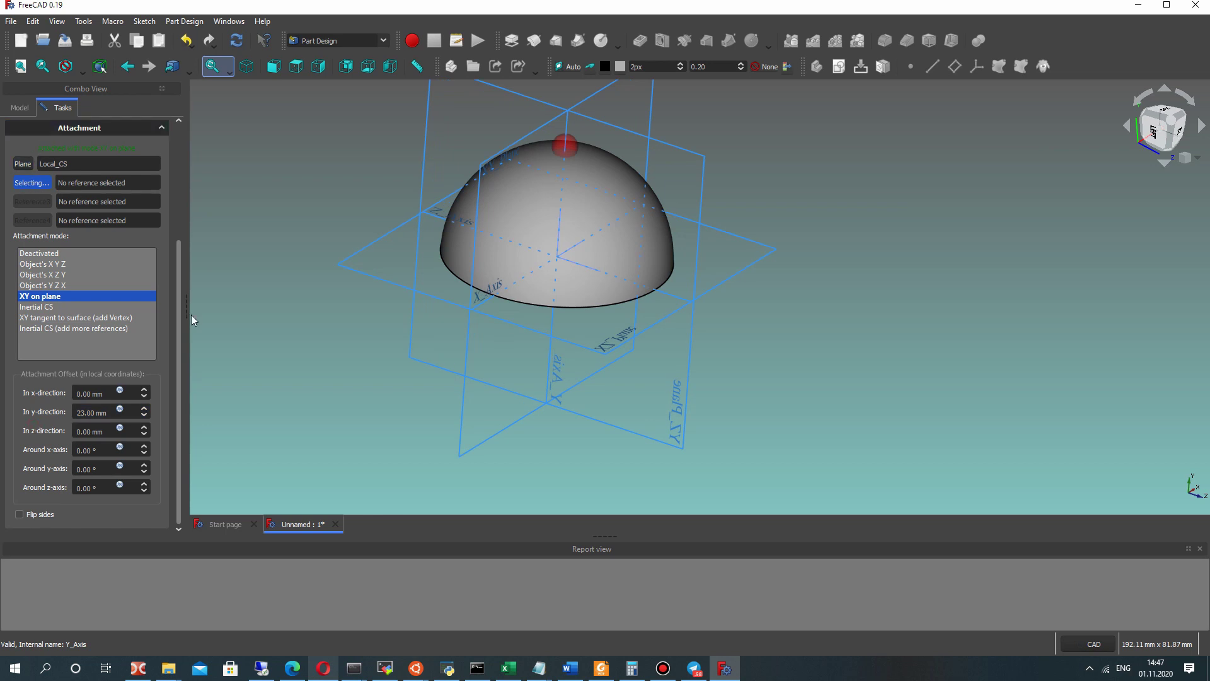
Accept the subtractive sphere and inspect the recess it cuts at the top of the dome
drag(178, 337, 177, 215)
click(65, 134)
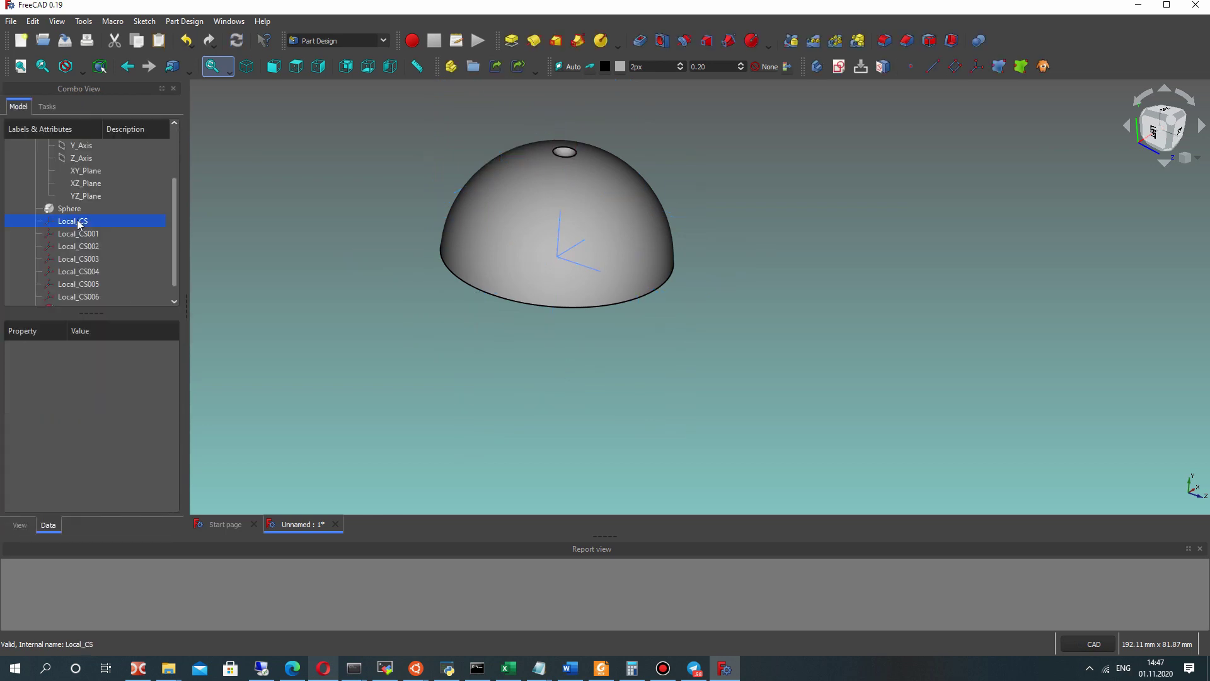
scroll(103, 227, down, 1)
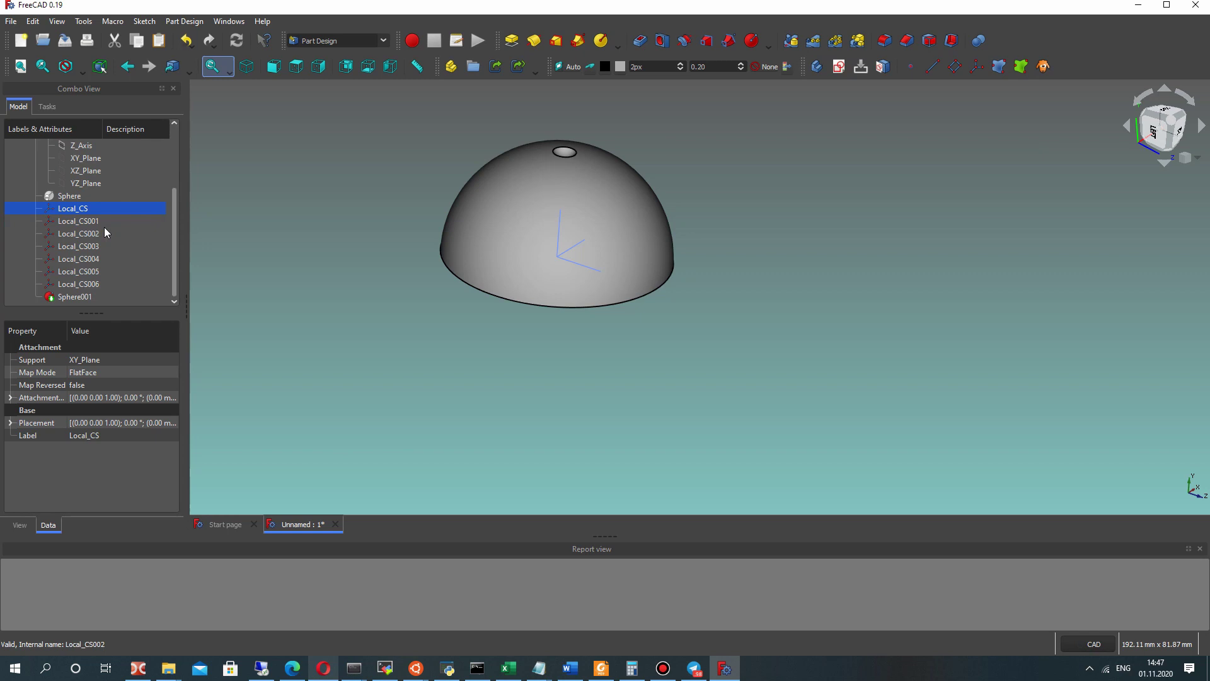
click(75, 297)
middle_drag(404, 167, 443, 231)
scroll(640, 217, up, 1)
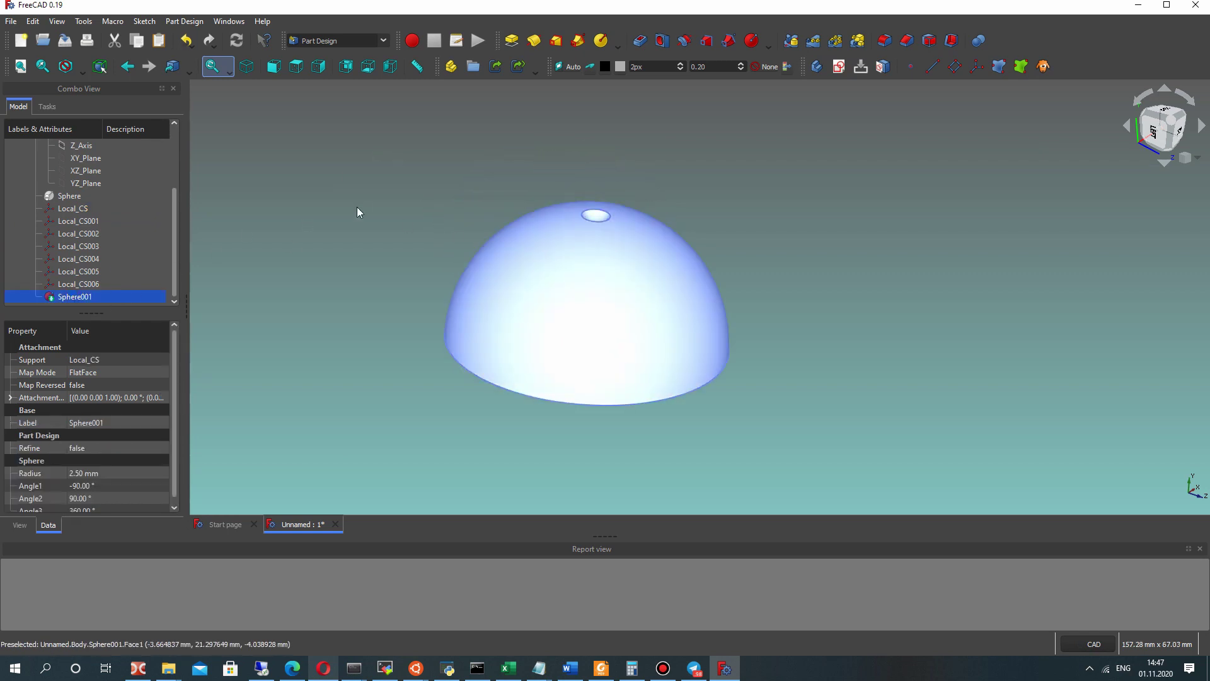
click(357, 208)
Start a second subtractive sphere and attach it to Local_CS001 with the XY on plane mode
scroll(71, 232, up, 1)
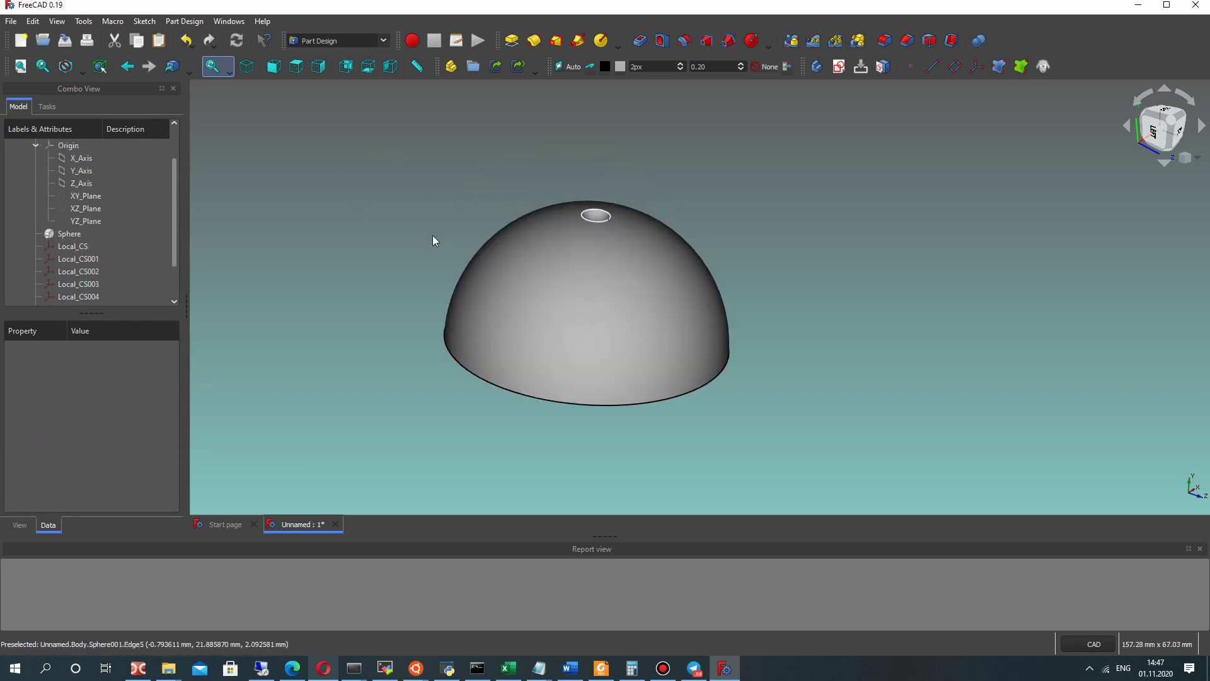
scroll(121, 241, down, 1)
click(95, 222)
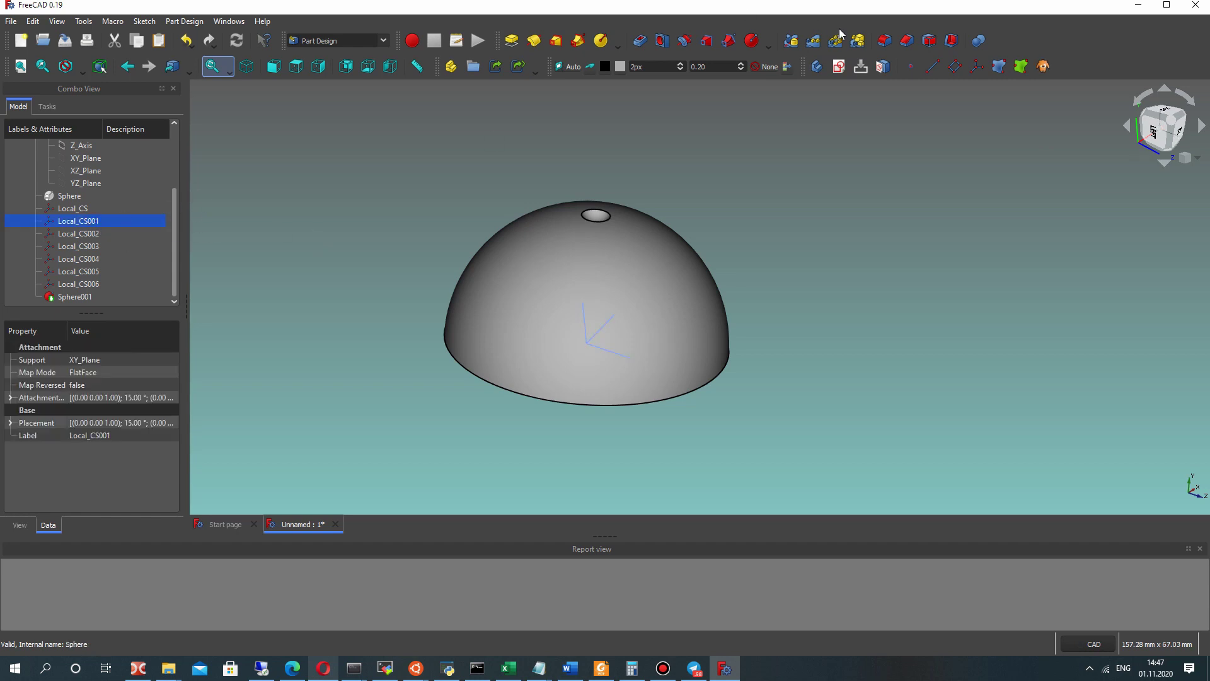
click(752, 40)
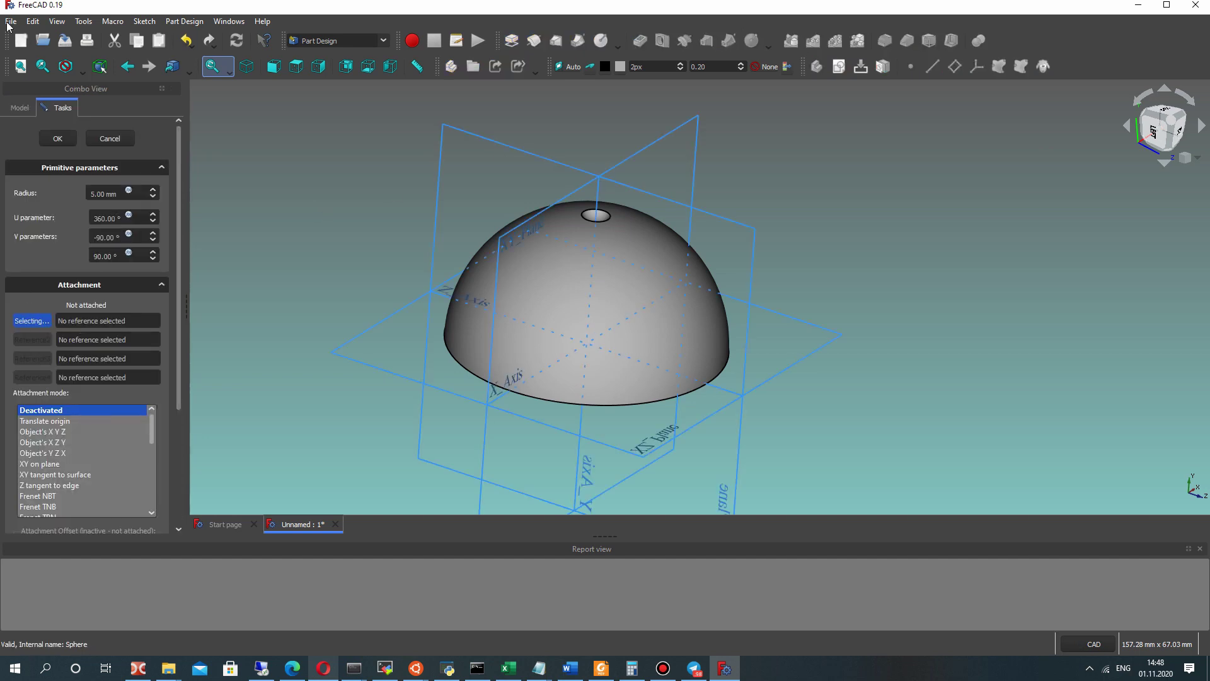
click(20, 107)
click(76, 223)
click(63, 108)
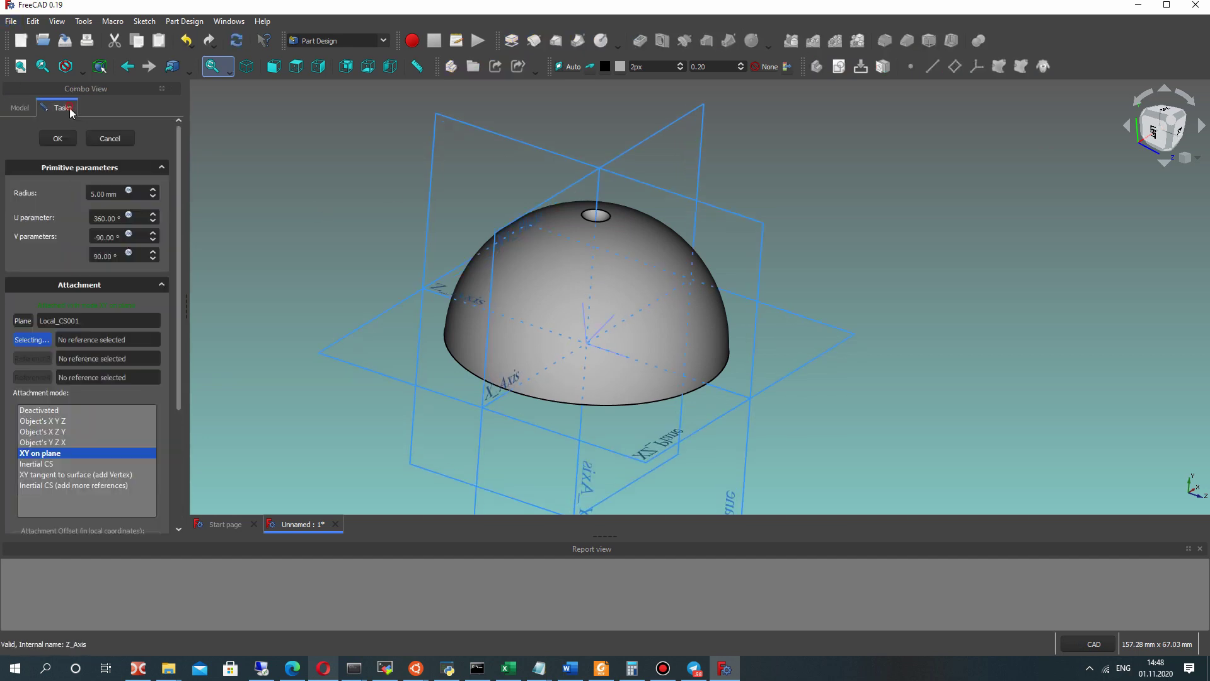
Give the second subtractive sphere a radius of 2.50 mm and a y-direction attachment offset of 23 mm
scroll(106, 307, down, 3)
scroll(106, 306, up, 3)
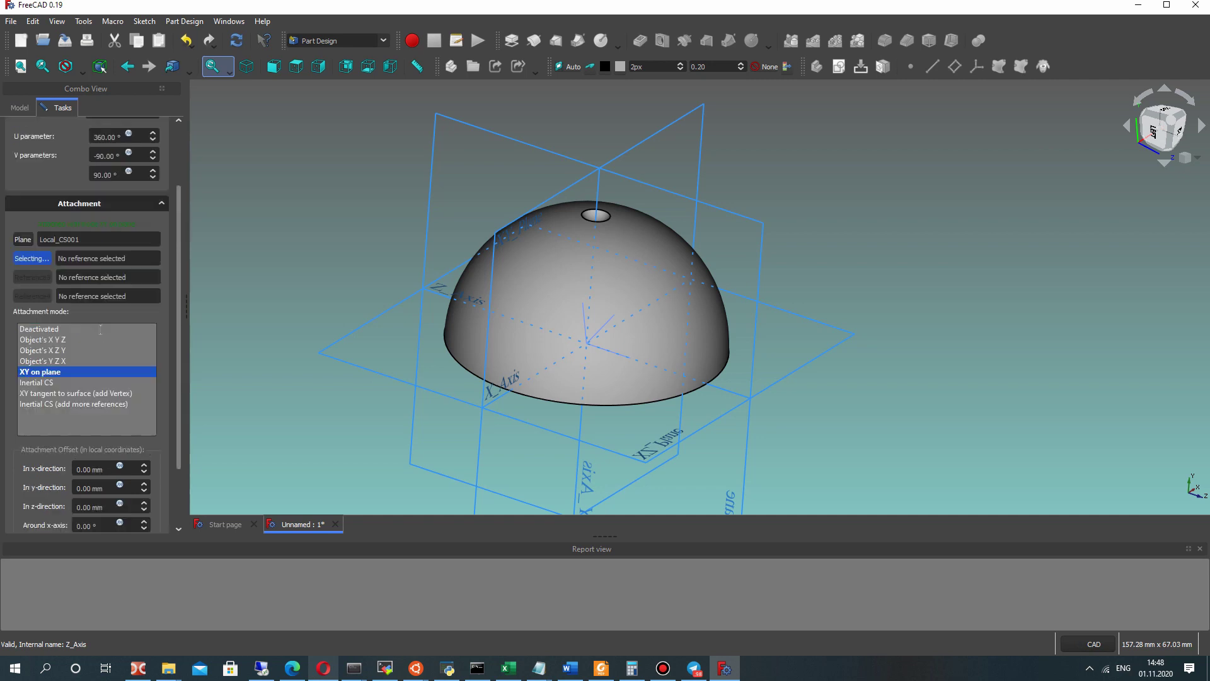
click(91, 185)
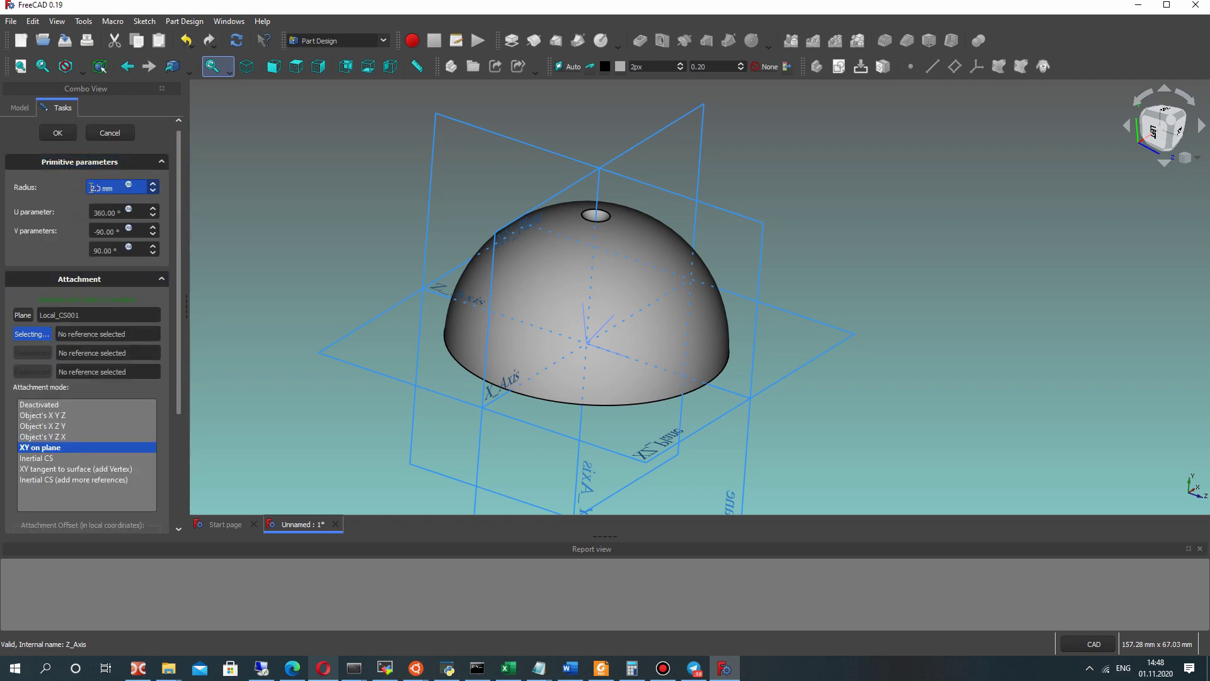
scroll(67, 225, down, 4)
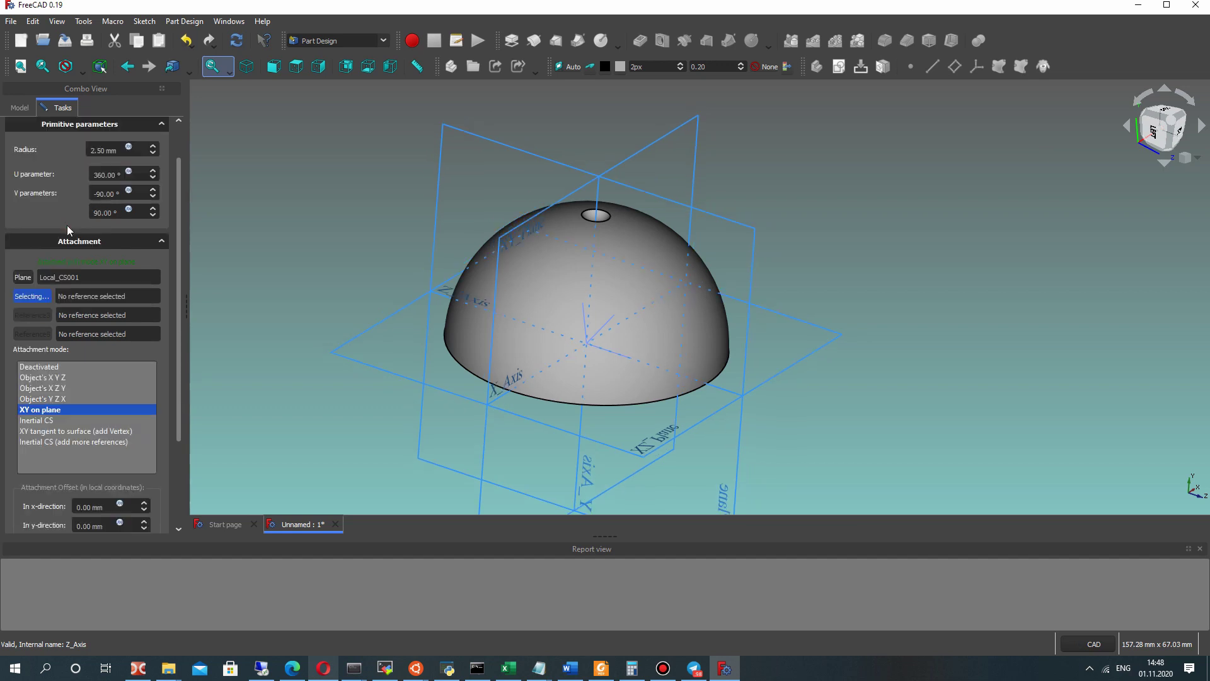
click(85, 413)
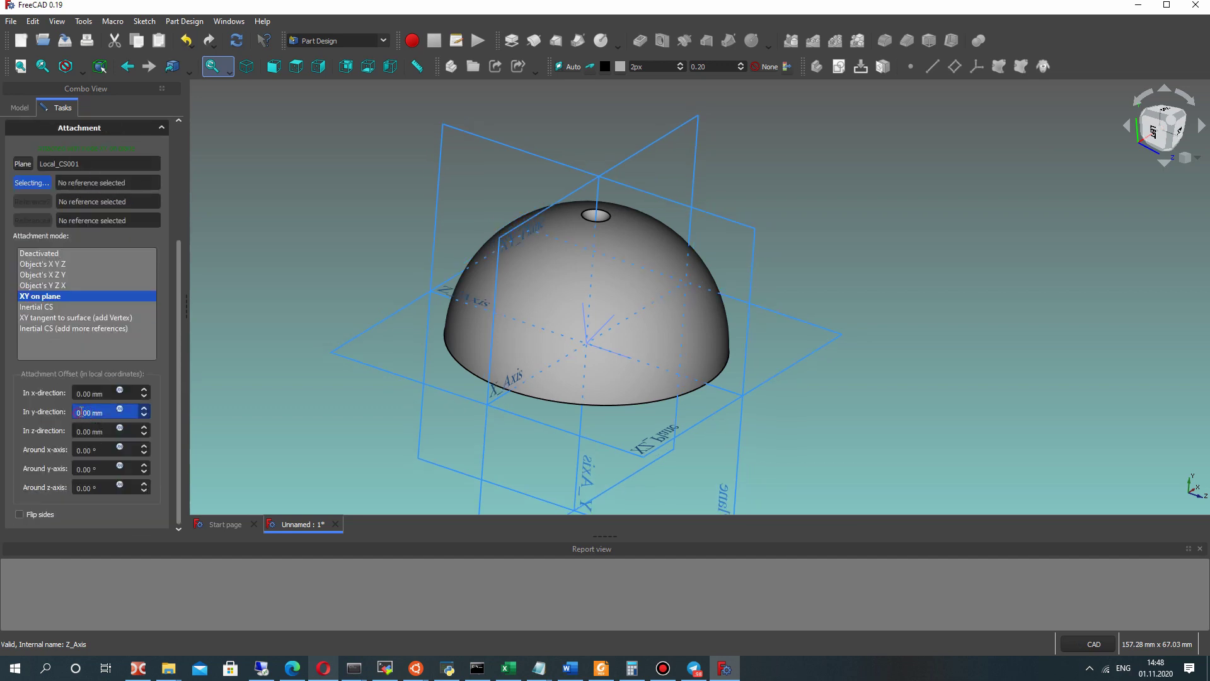
text(23)
key(Return)
Check the second cutting sphere's position on the dome from another angle and accept it
middle_drag(694, 307, 514, 283)
middle_drag(826, 402, 726, 354)
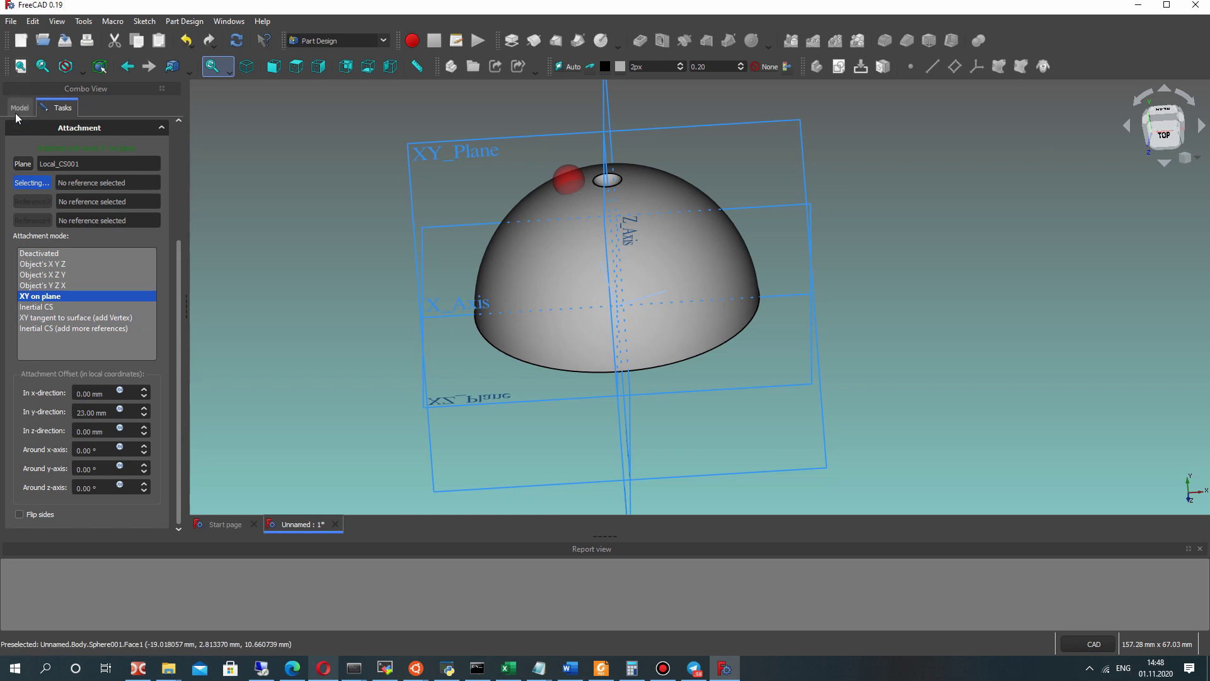
drag(179, 335, 172, 217)
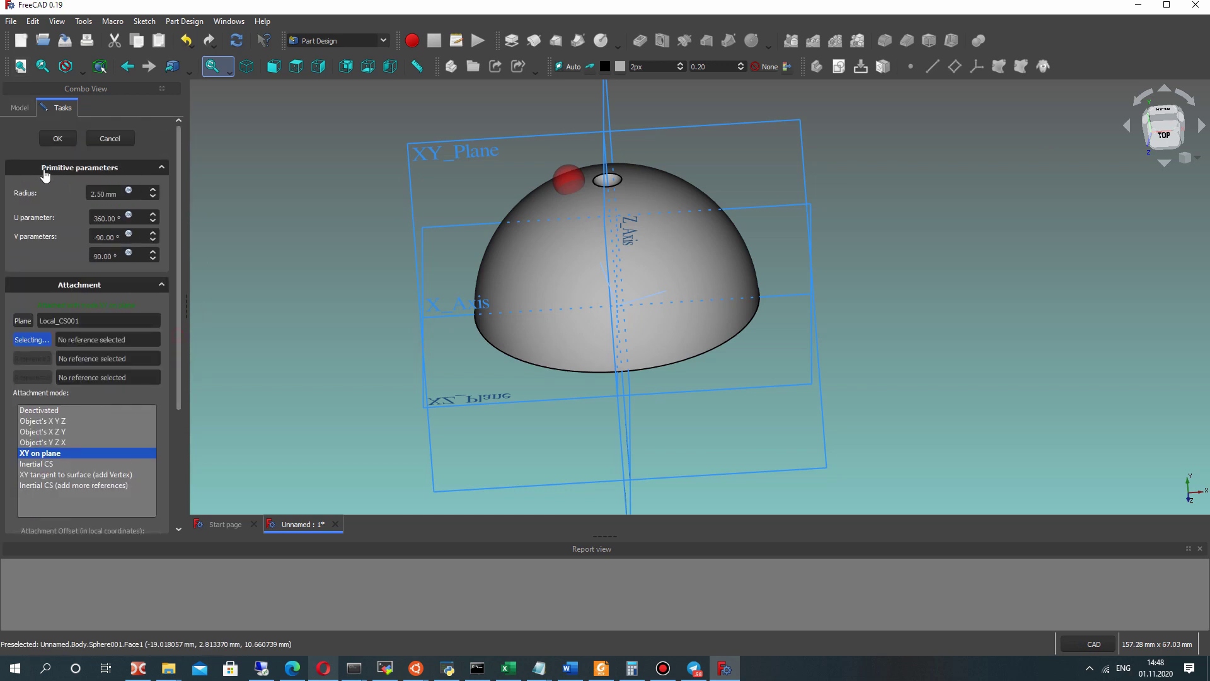
click(59, 138)
middle_drag(689, 334, 814, 403)
scroll(70, 278, down, 1)
Start a polar pattern of the second subtractive sphere and set its axis to the Base Y axis
click(76, 298)
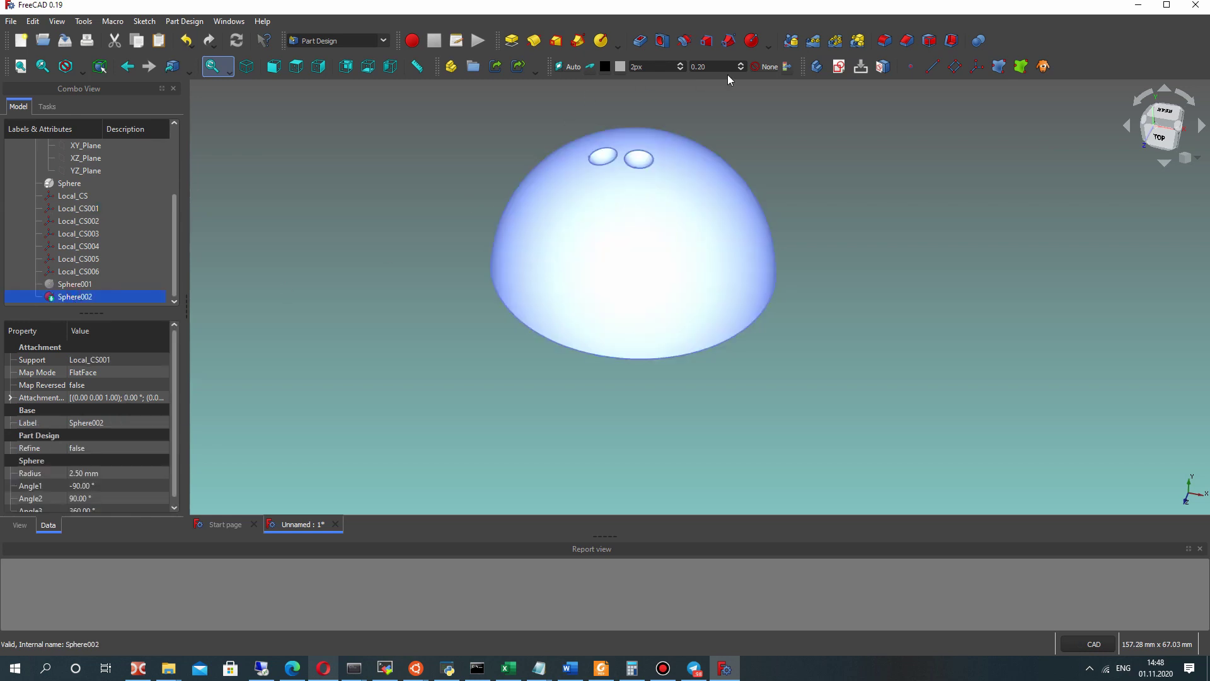
click(835, 41)
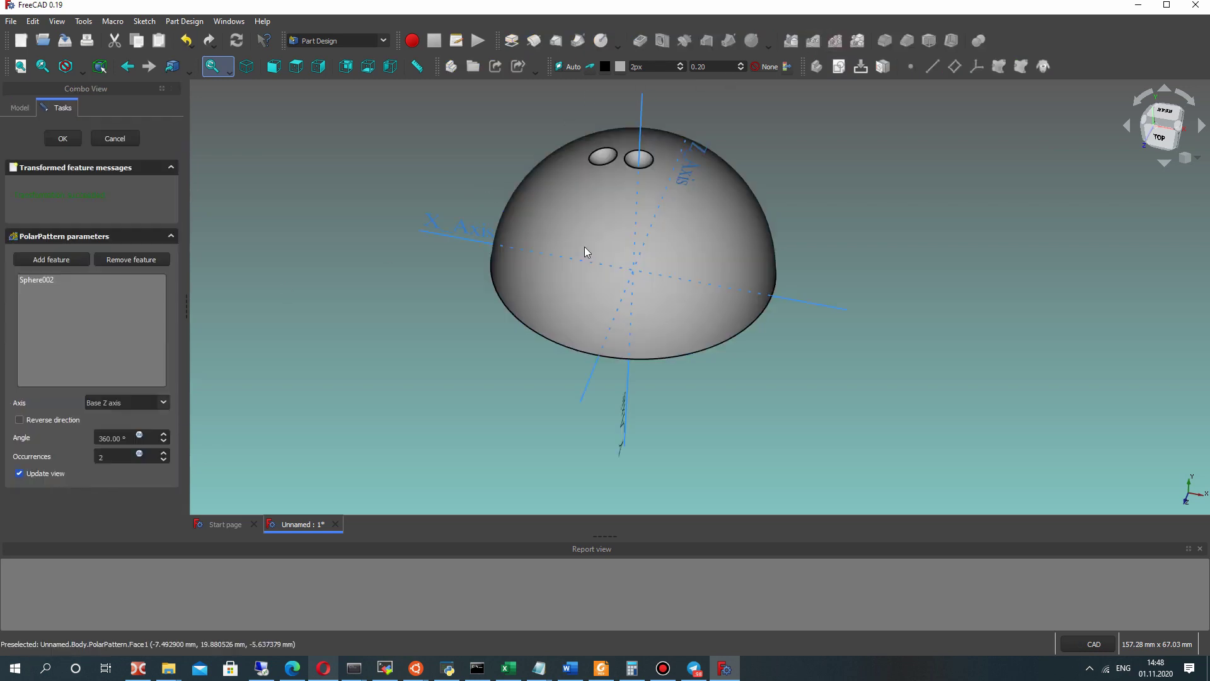
click(112, 406)
click(112, 431)
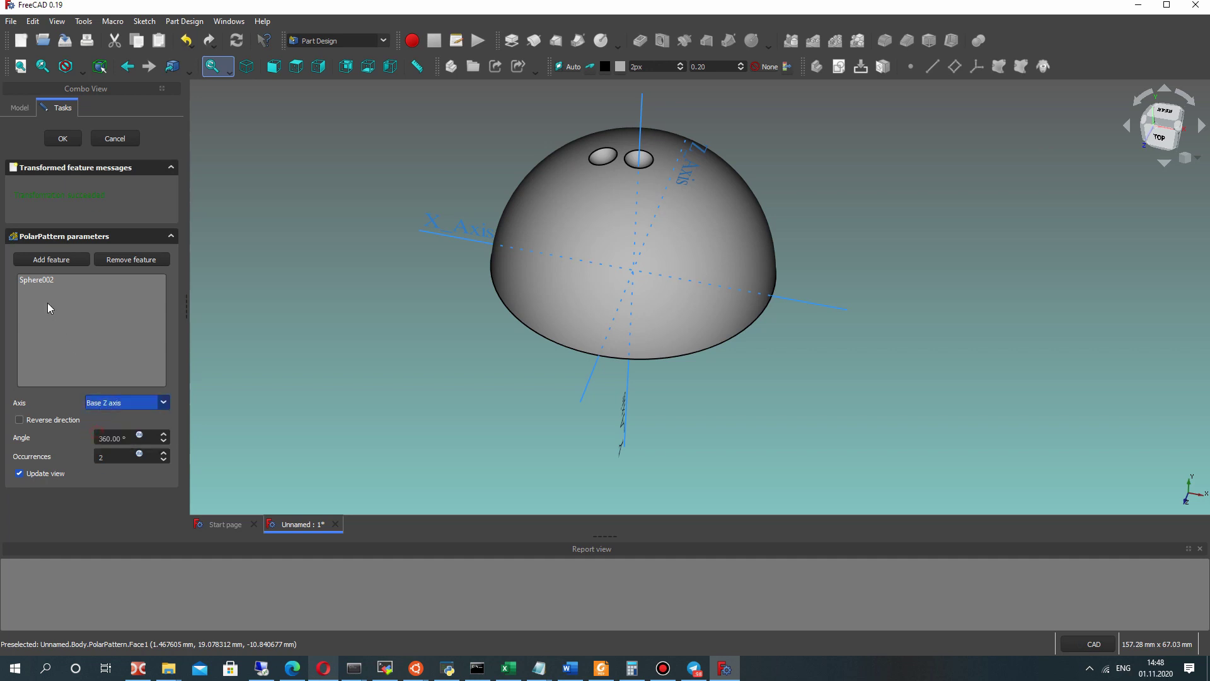
click(33, 281)
double_click(104, 456)
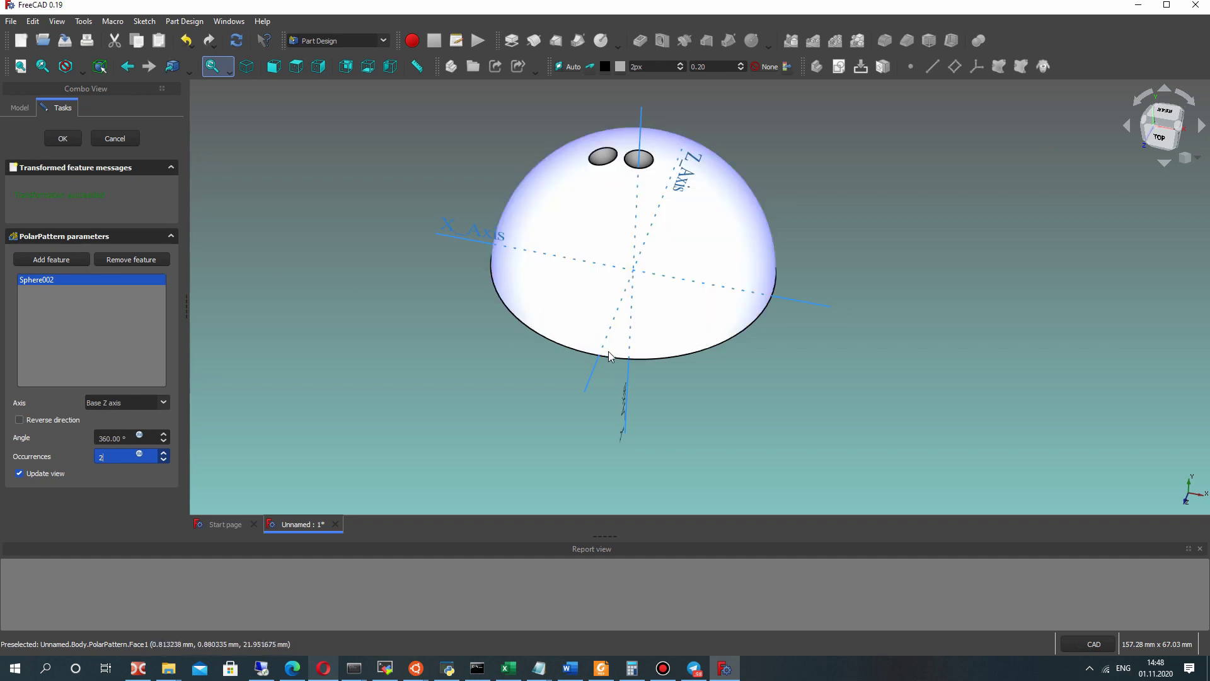
middle_drag(609, 354, 515, 315)
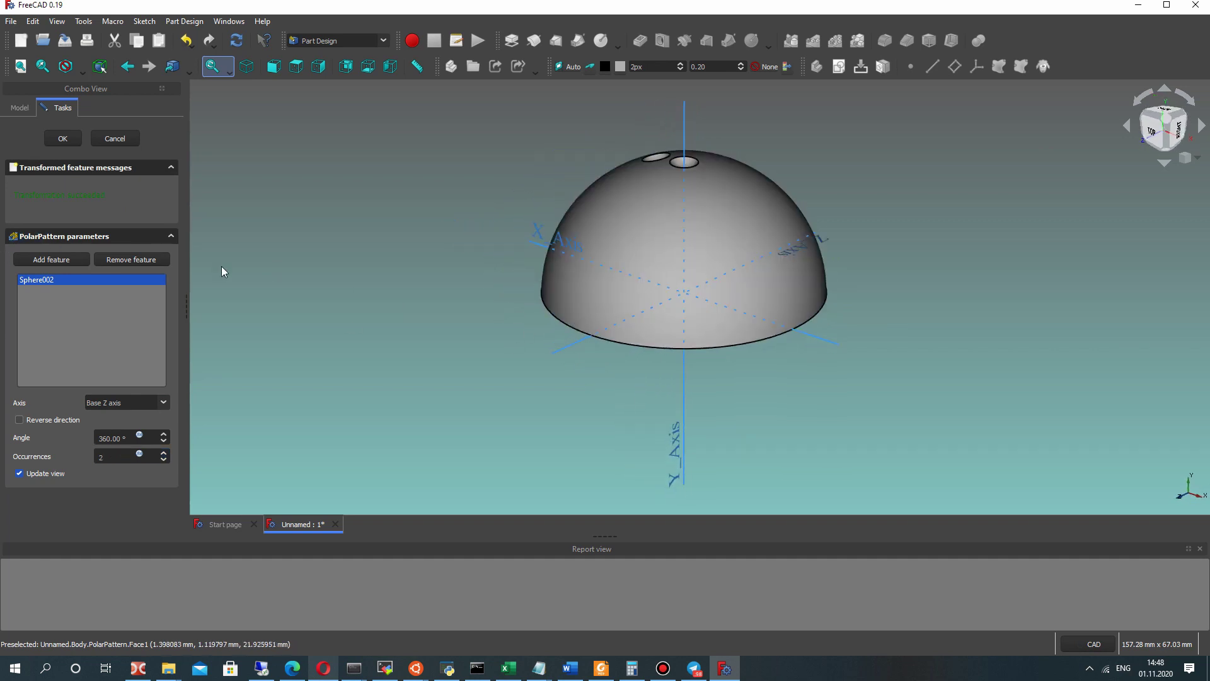
click(120, 402)
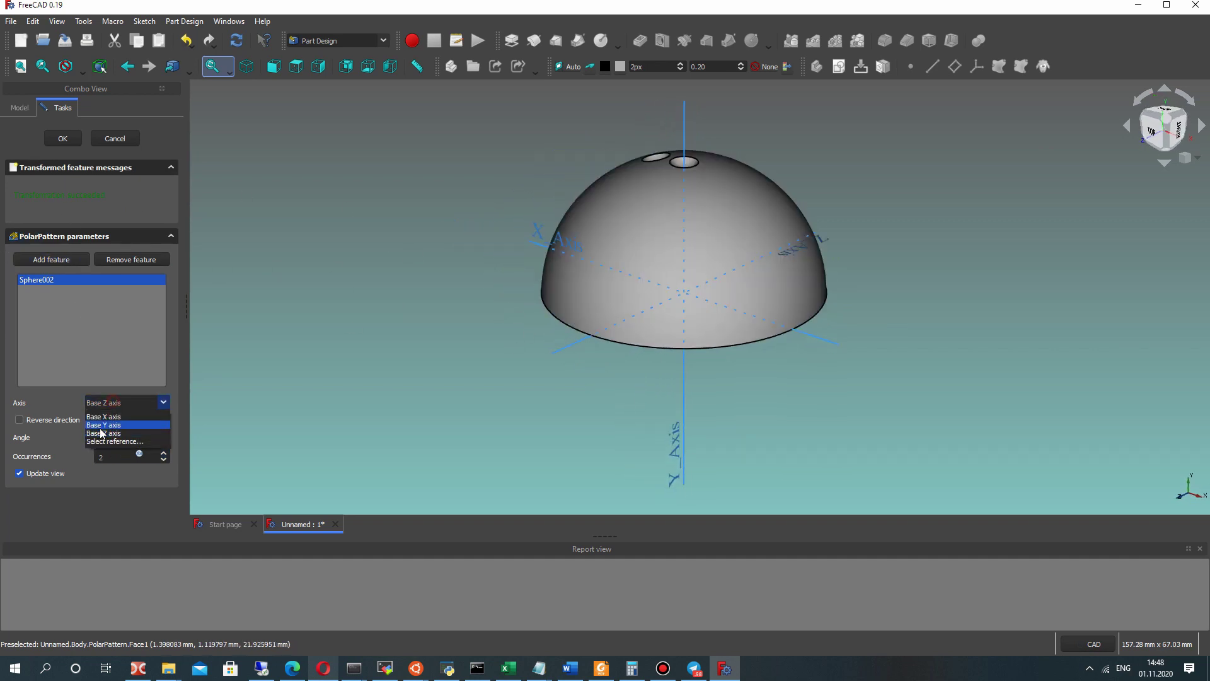
click(99, 426)
middle_drag(624, 286, 647, 313)
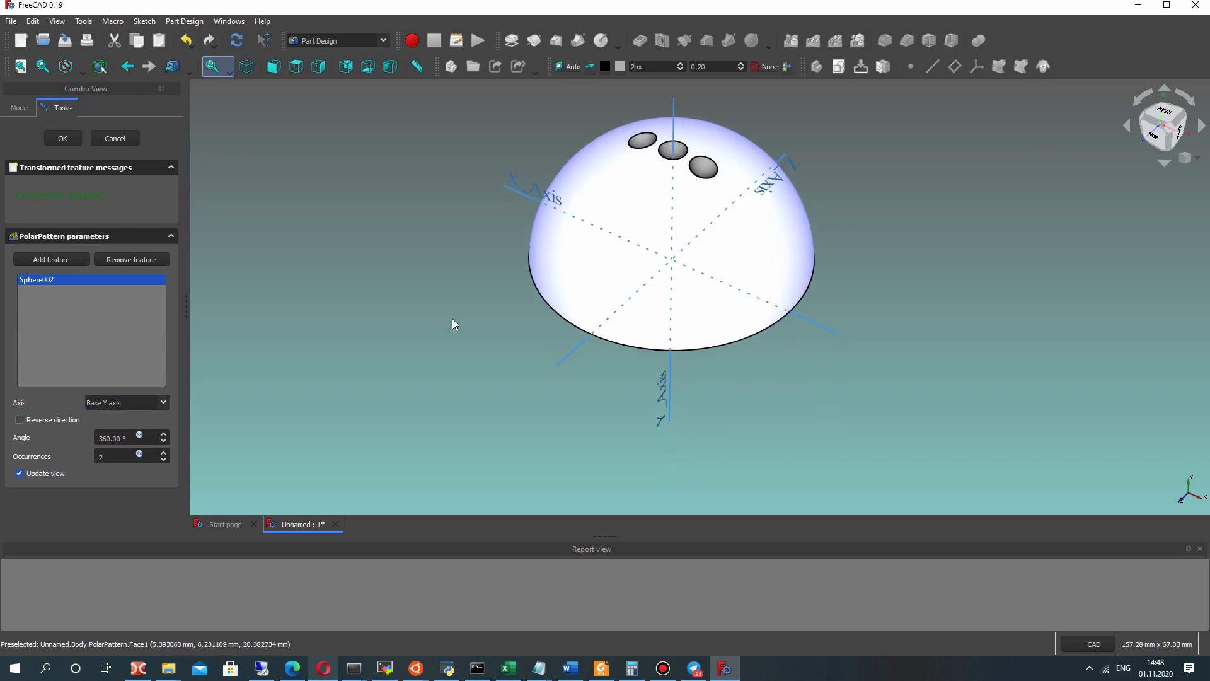
Set the polar pattern to 6 occurrences over 360° and accept it
double_click(106, 457)
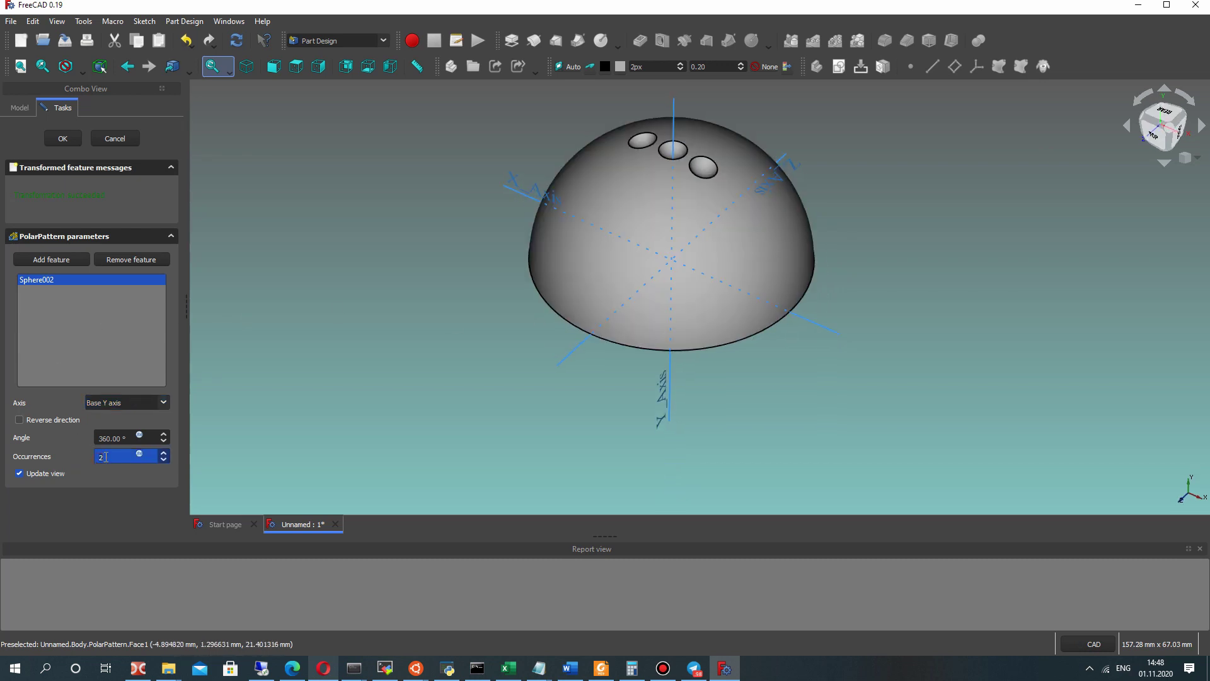
text(6)
click(88, 486)
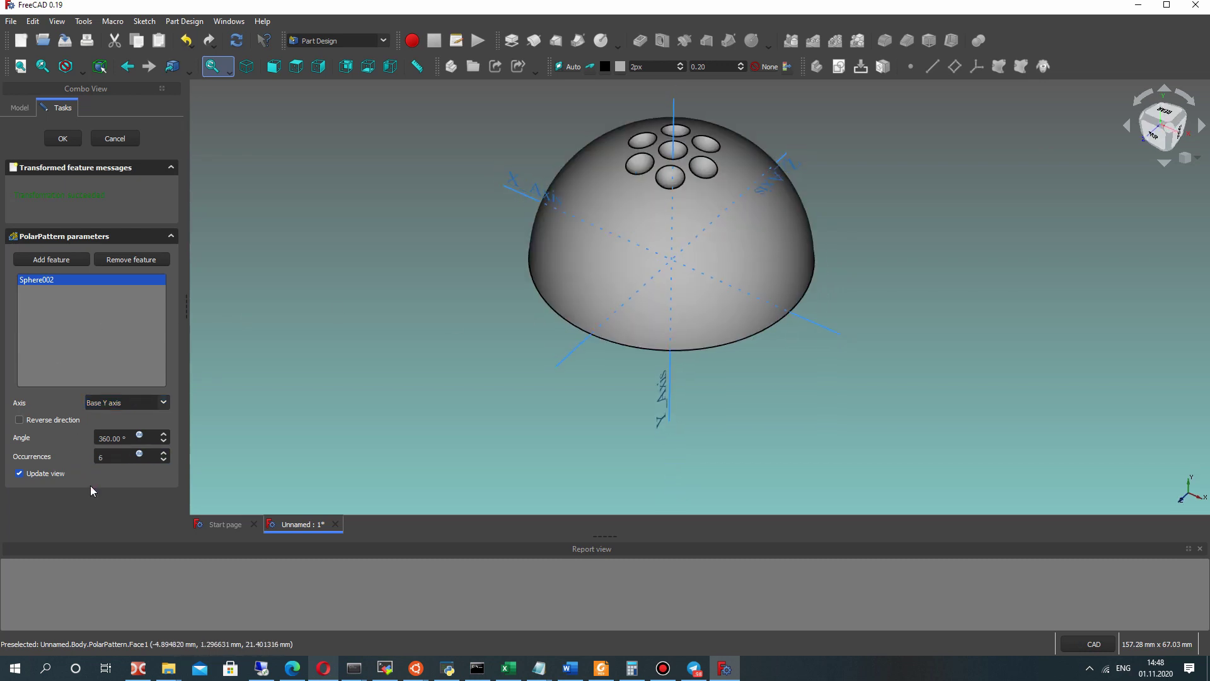
click(60, 139)
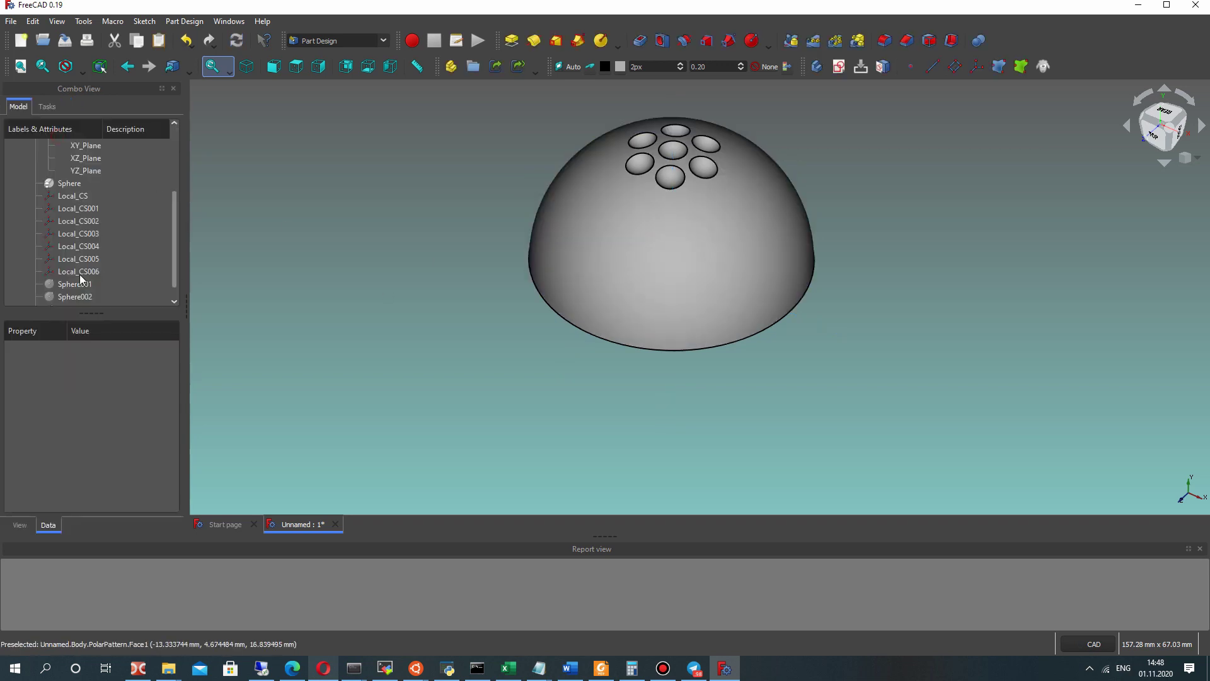
Start a third subtractive sphere and attach it to Local_CS002 with the XY on plane mode
scroll(637, 270, up, 2)
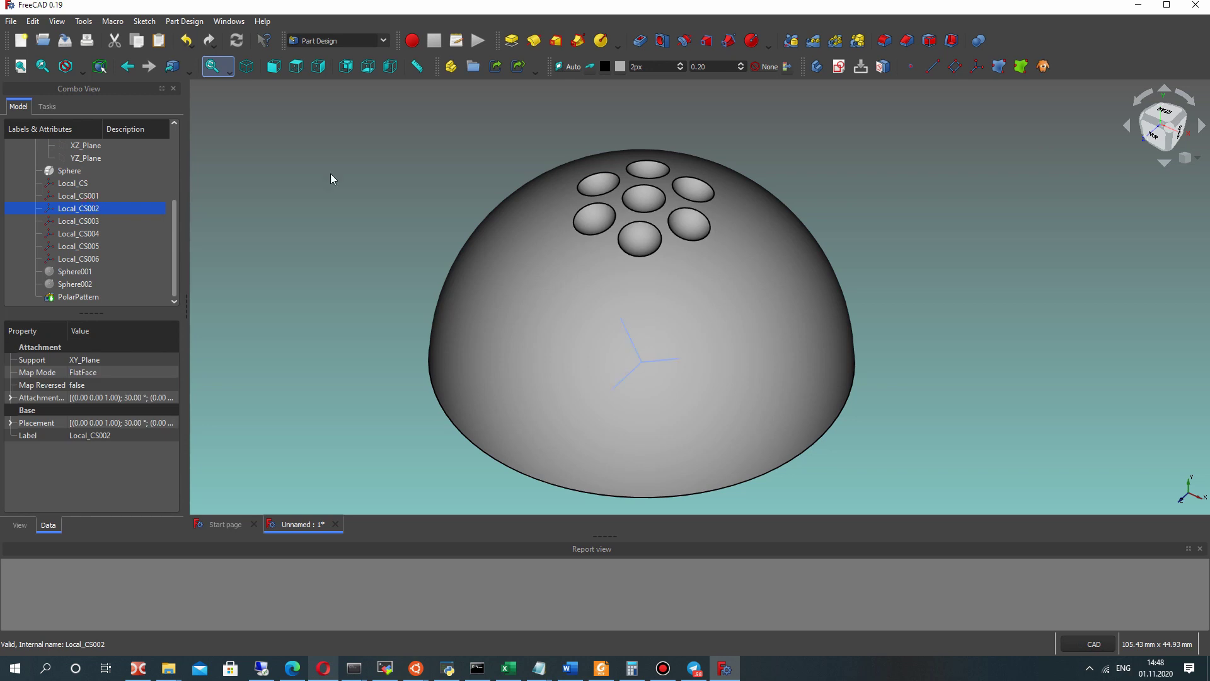
click(612, 117)
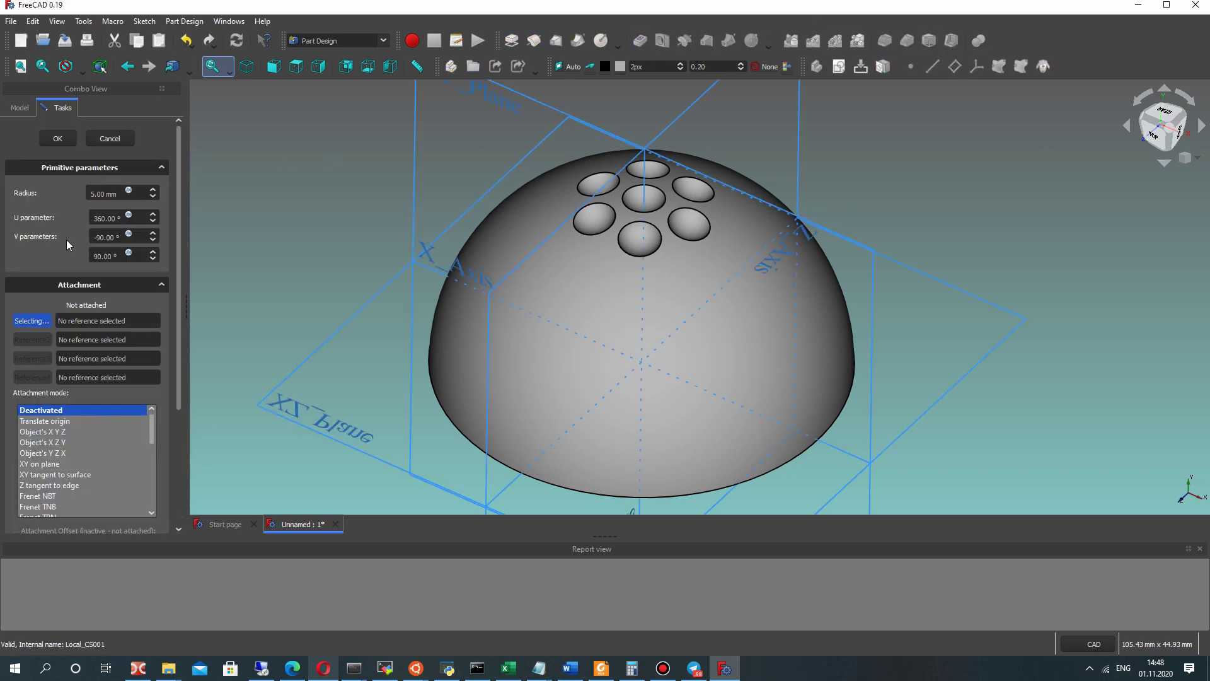
click(58, 138)
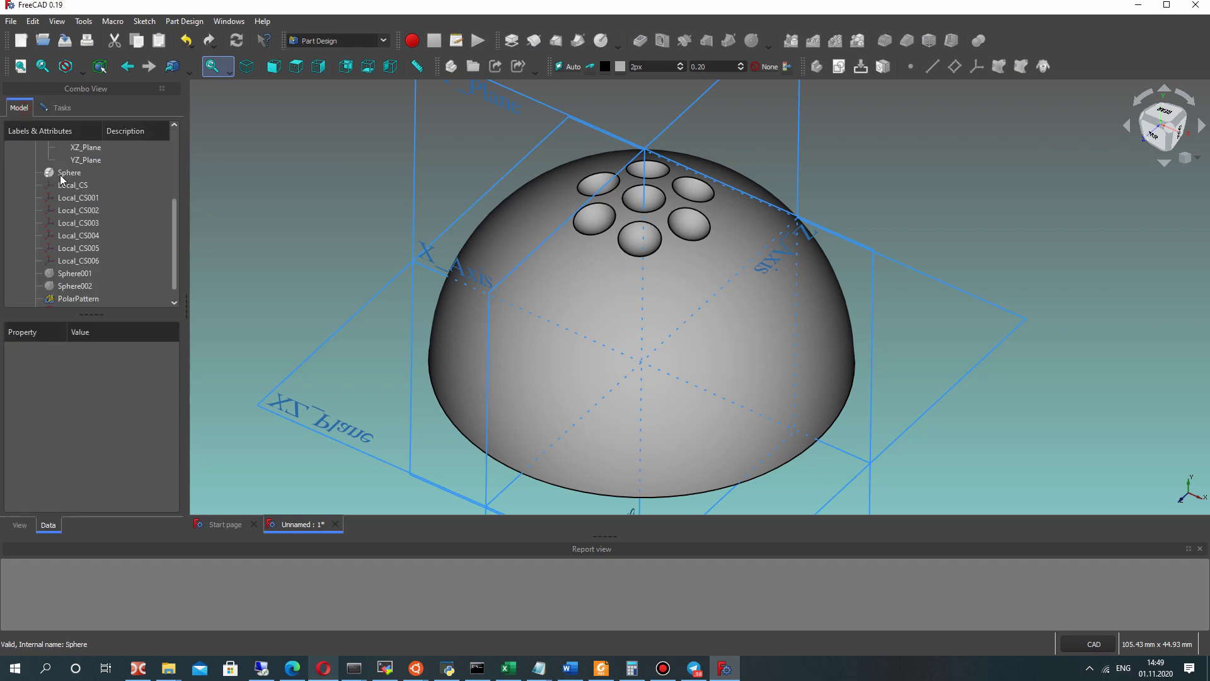
click(81, 209)
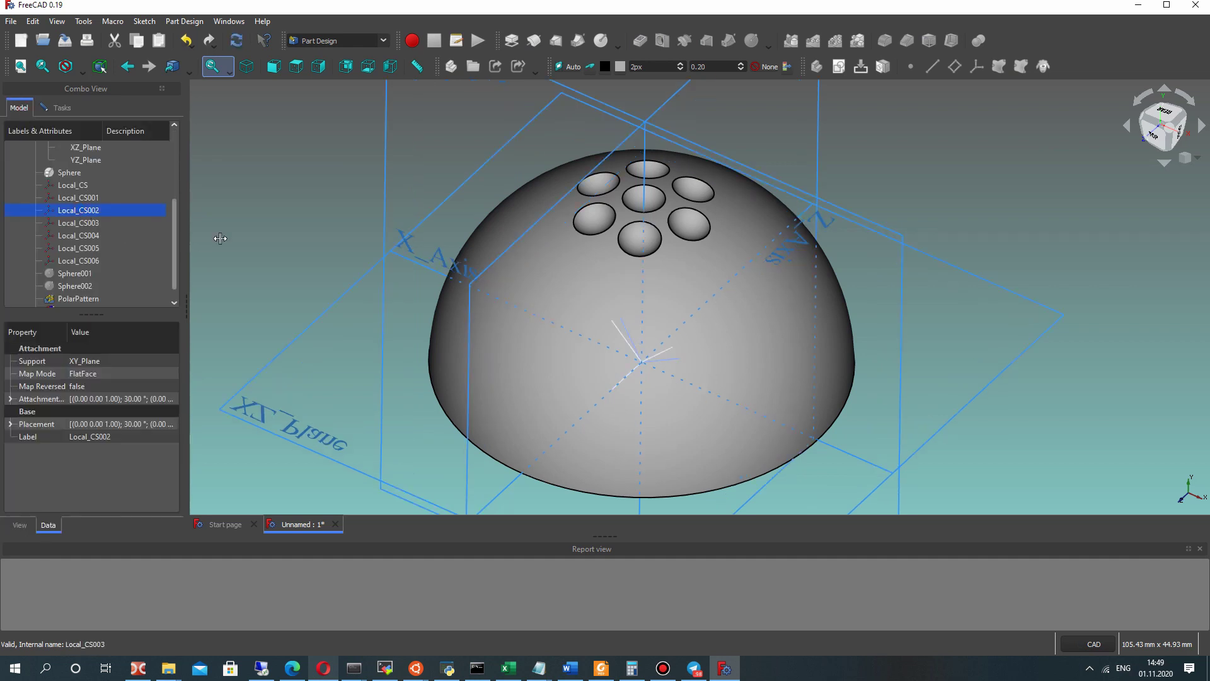
click(62, 107)
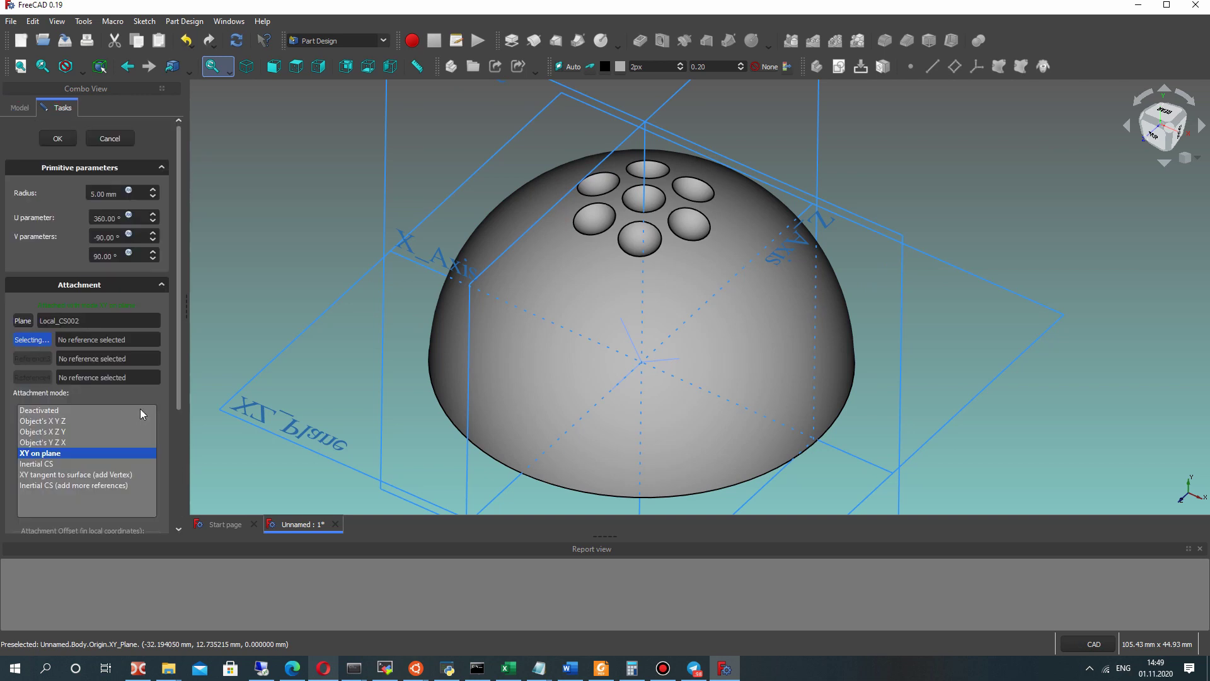
Give the third subtractive sphere a radius of 2.50 mm and a y-direction attachment offset of 23 mm, and accept it
click(91, 193)
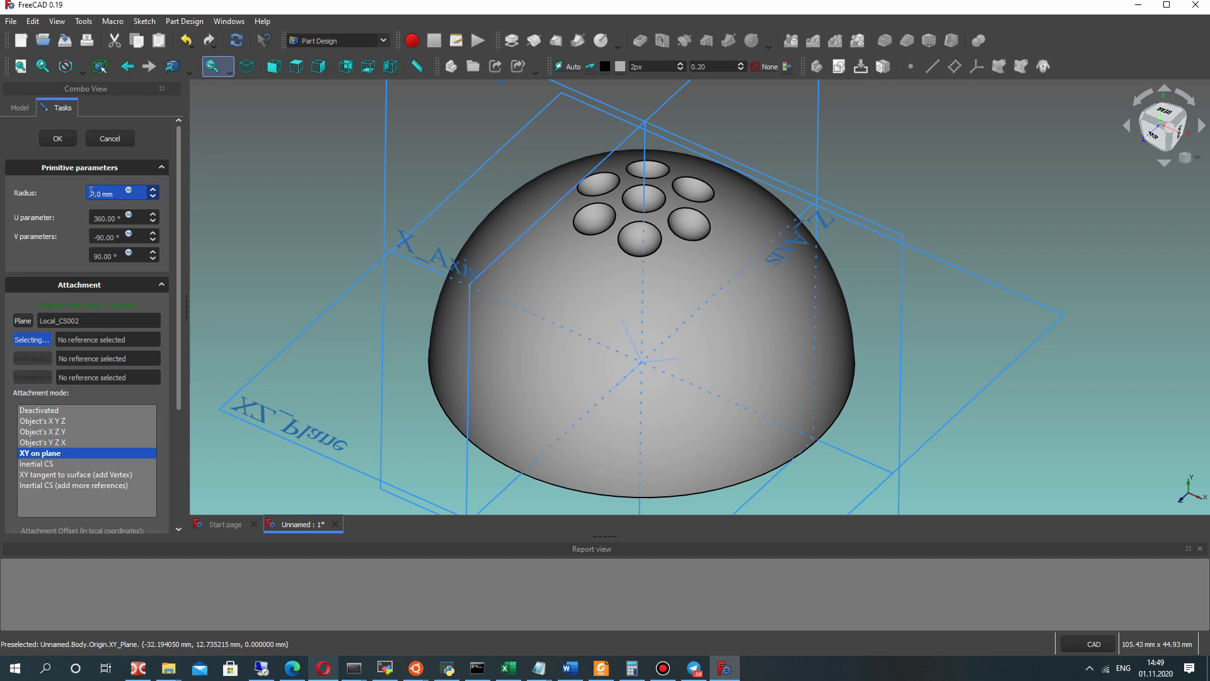
click(47, 253)
scroll(51, 252, down, 5)
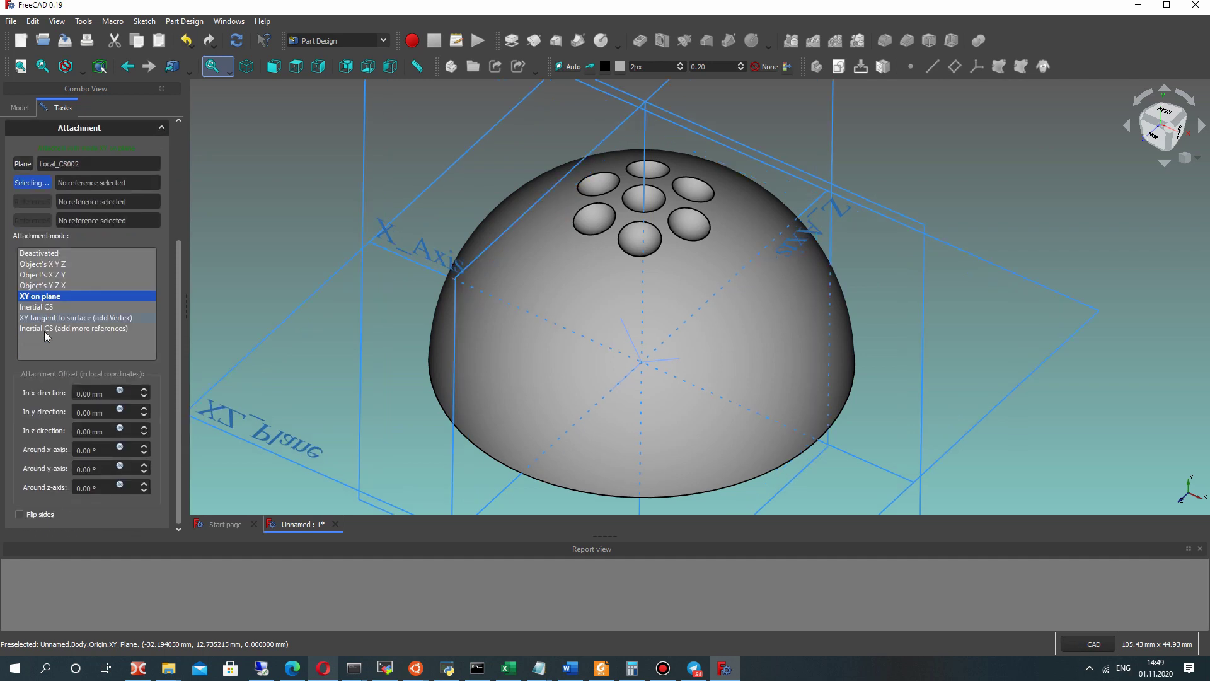
click(84, 411)
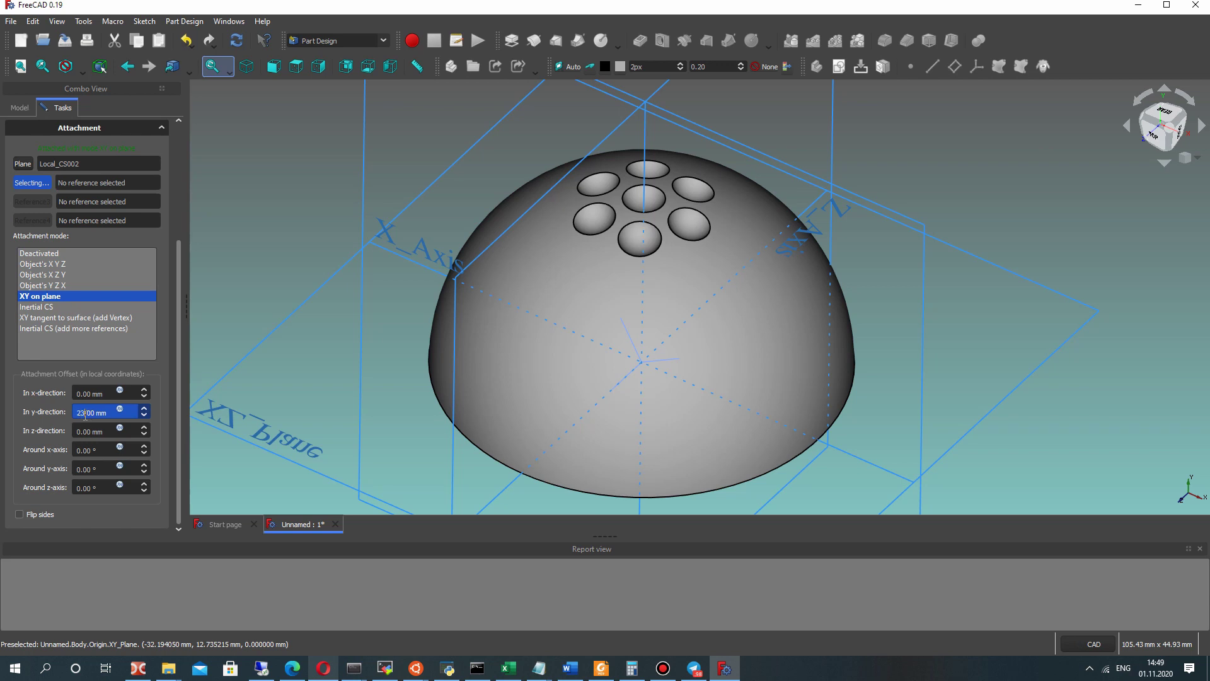
click(549, 171)
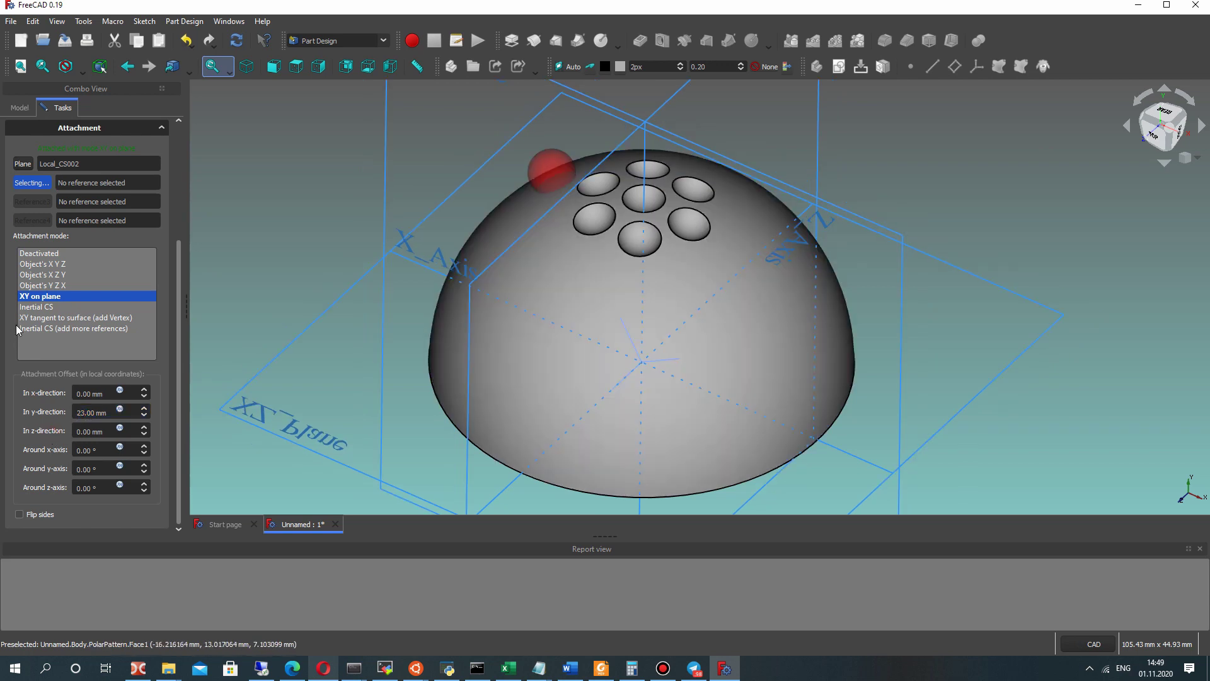
scroll(45, 182, up, 5)
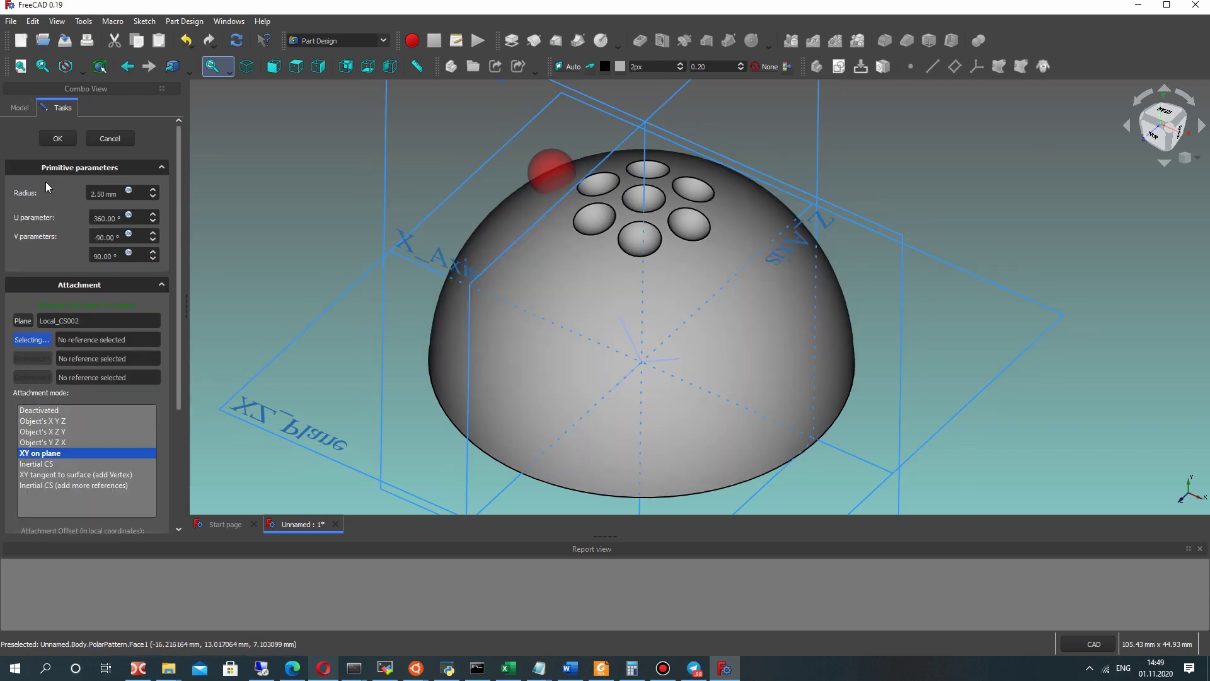
click(56, 137)
Polar-pattern the third subtractive sphere around the Base Y axis with 12 occurrences over 360°
middle_drag(724, 324, 458, 244)
click(77, 303)
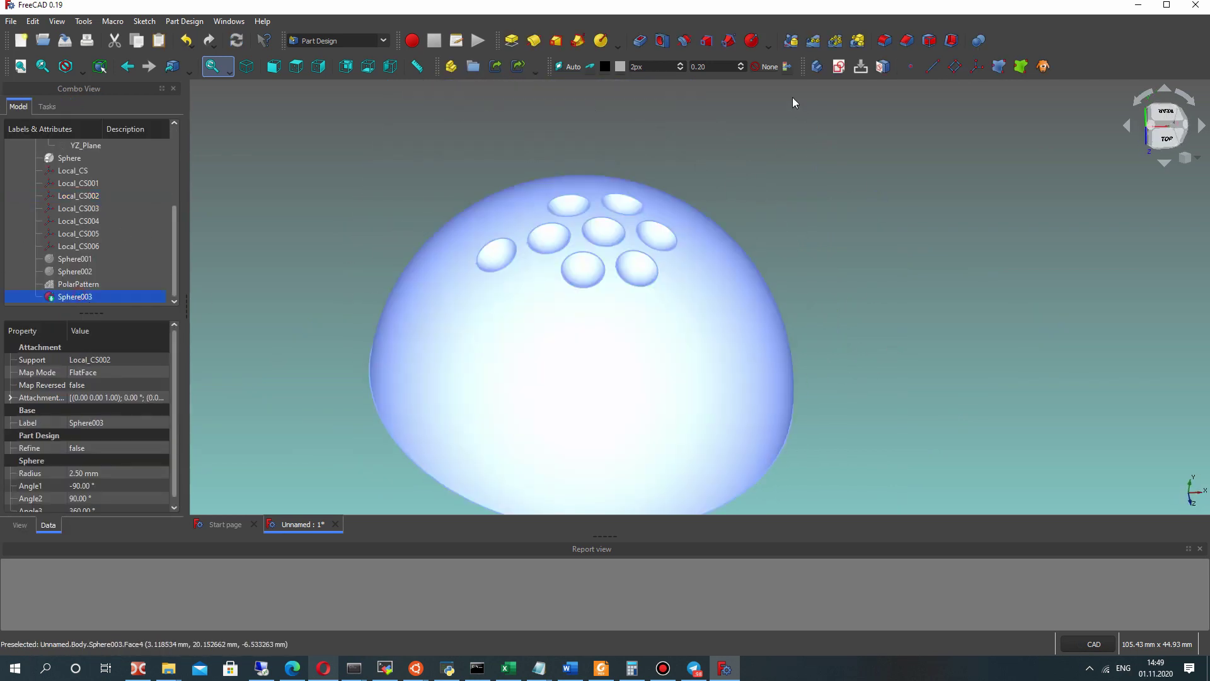
click(835, 40)
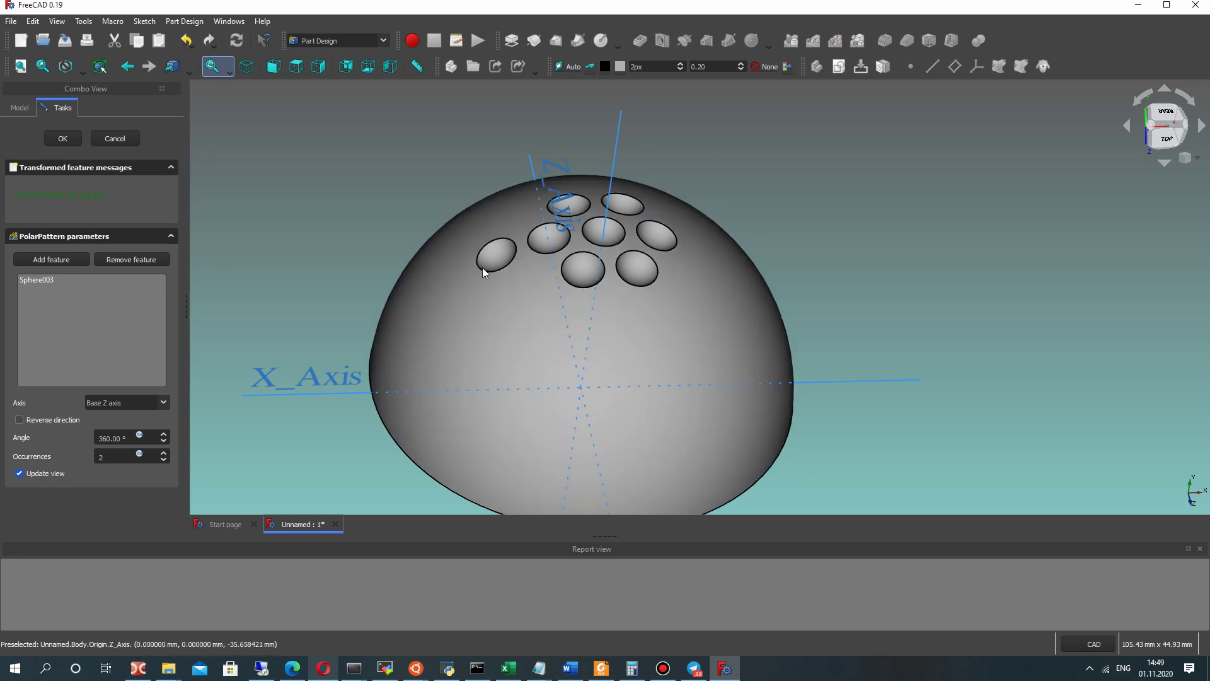
click(106, 408)
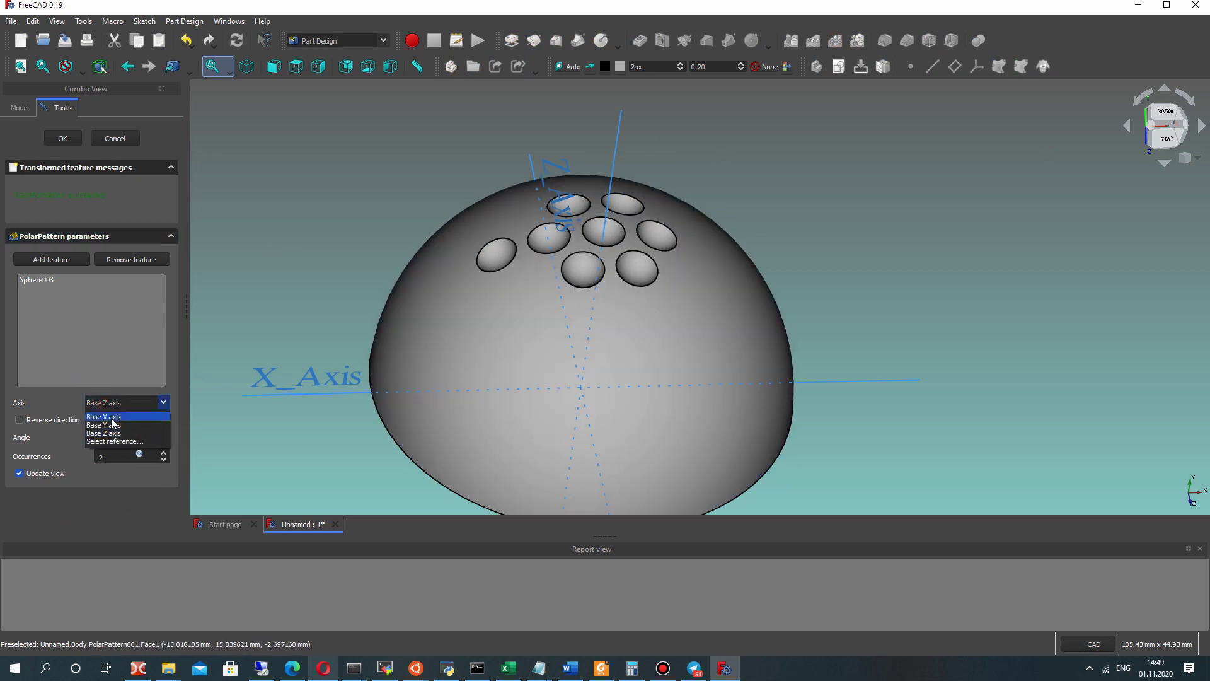
click(108, 419)
click(97, 455)
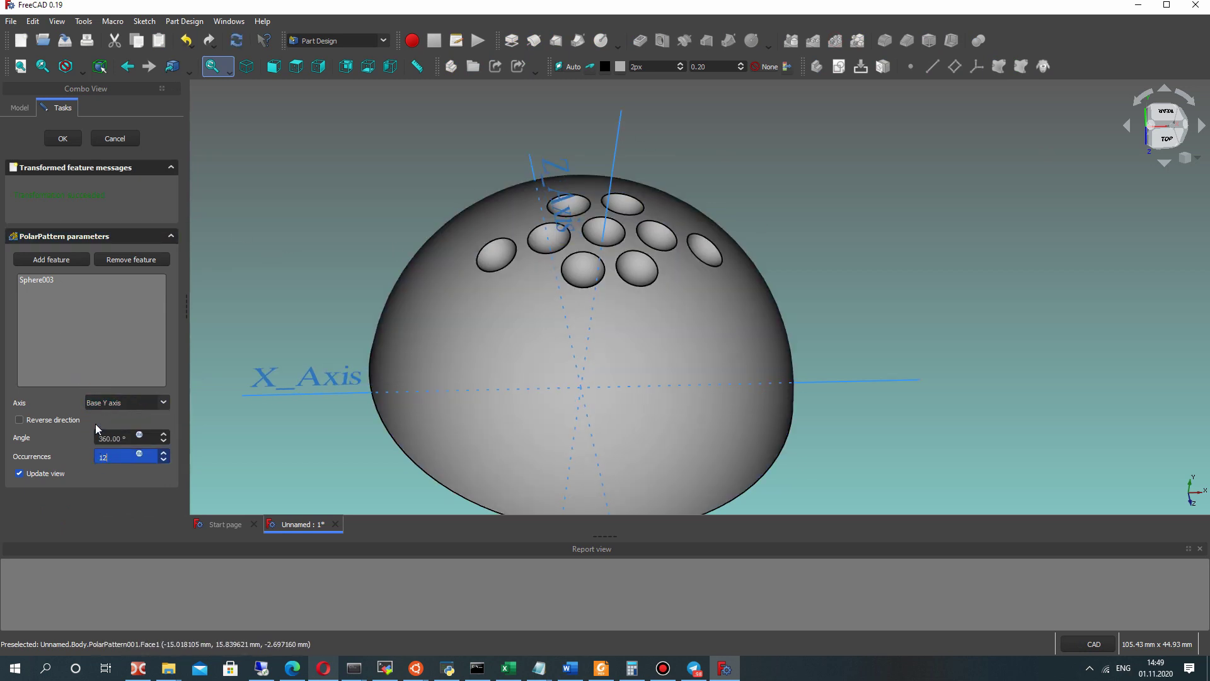
text(12)
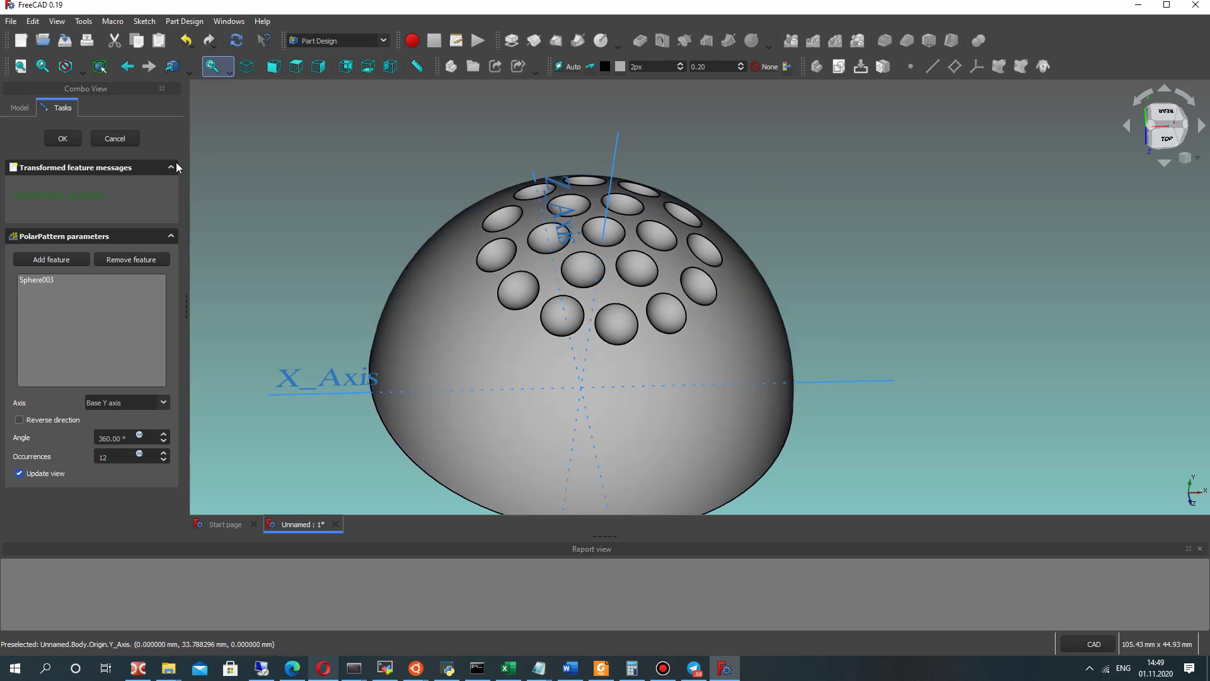
click(64, 137)
Start a fourth subtractive sphere with a radius of 2.50 mm
middle_drag(792, 318, 788, 378)
scroll(131, 266, down, 1)
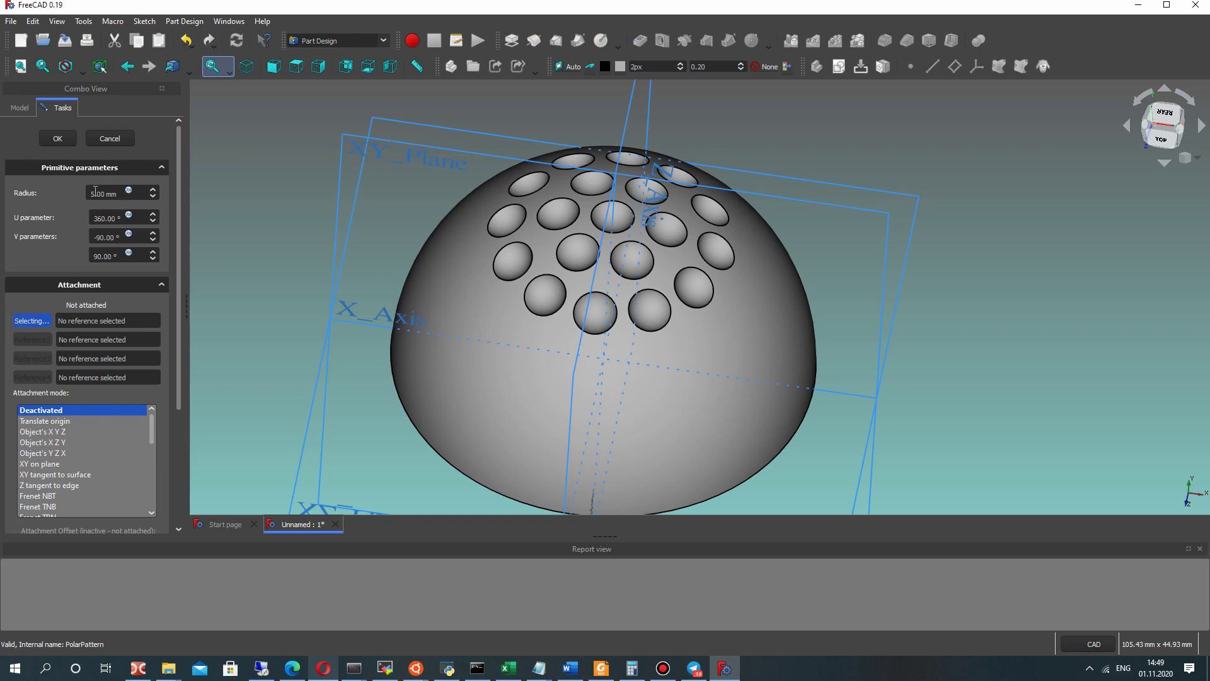
click(93, 192)
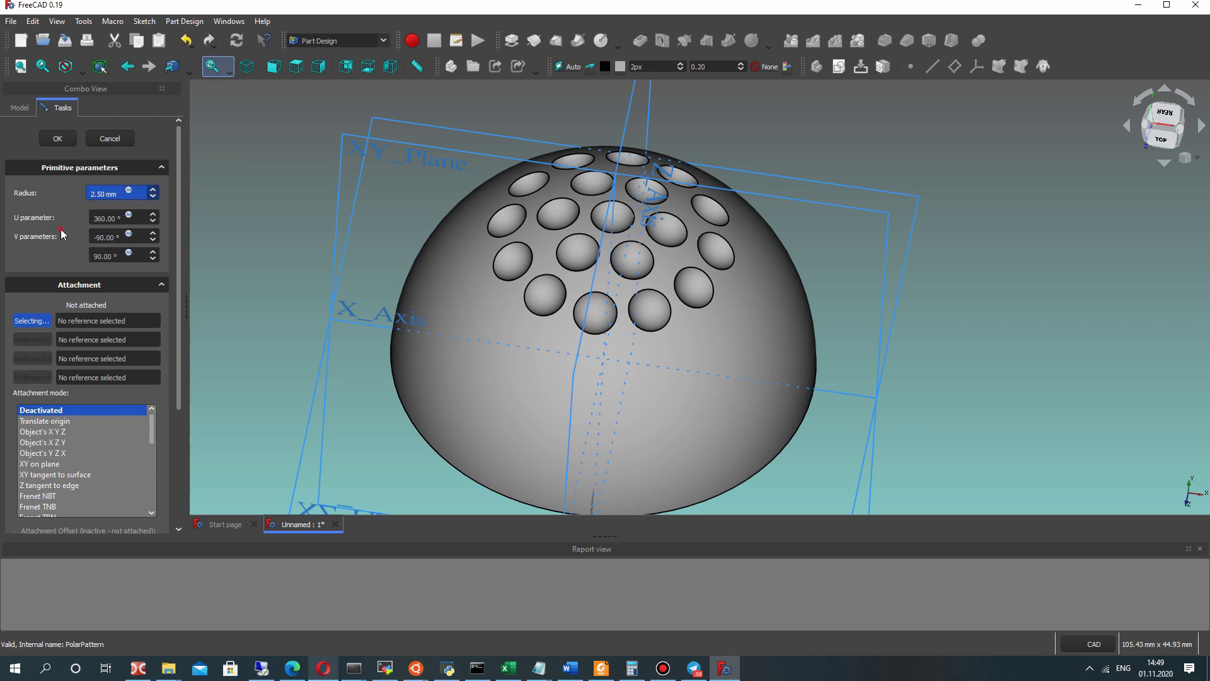
Attach the fourth subtractive sphere to Local_CS003 with the XY on plane mode
click(20, 107)
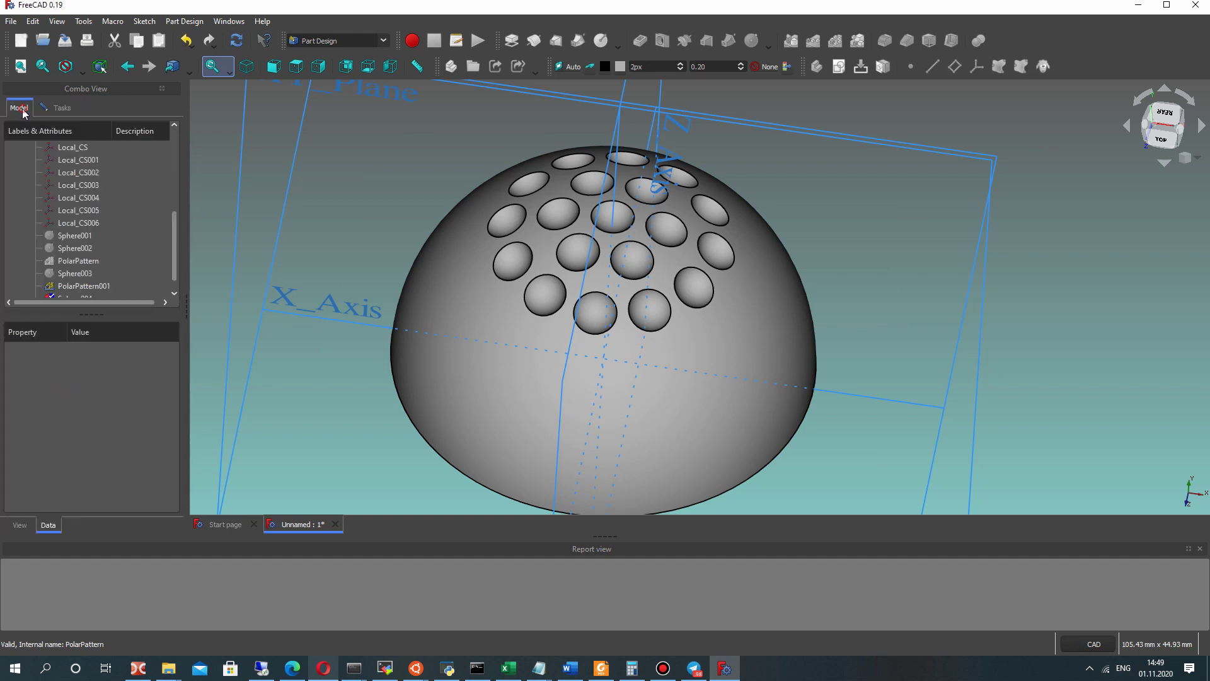
scroll(76, 230, up, 2)
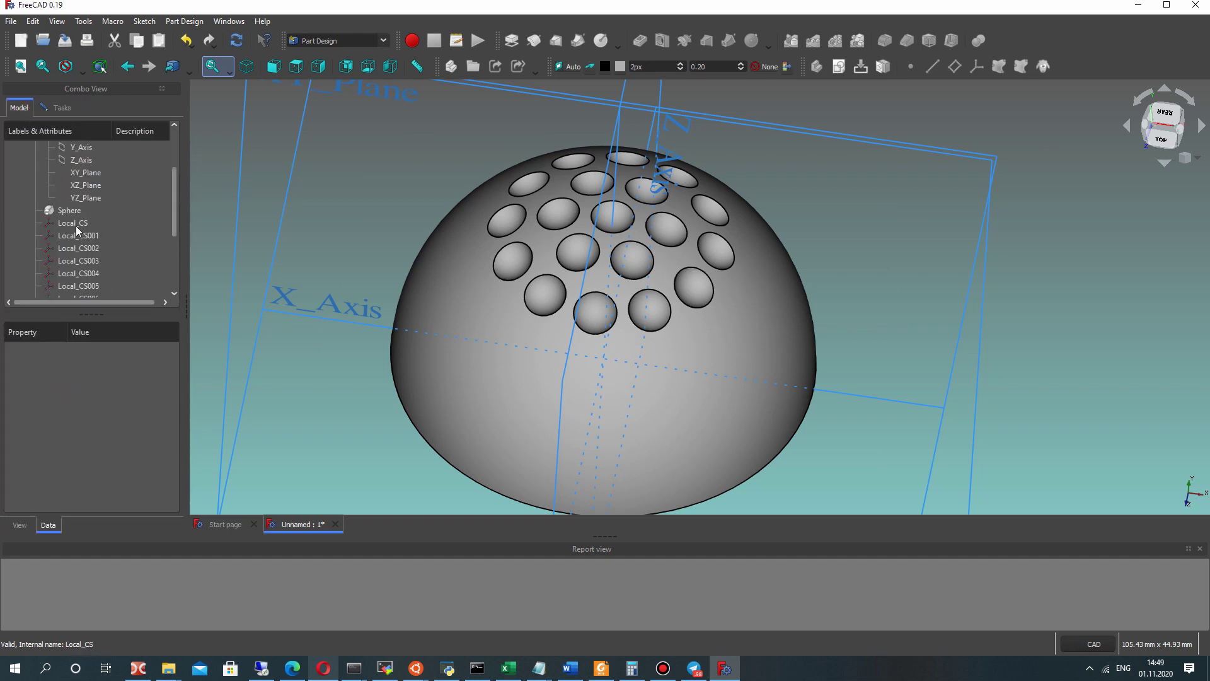
click(84, 260)
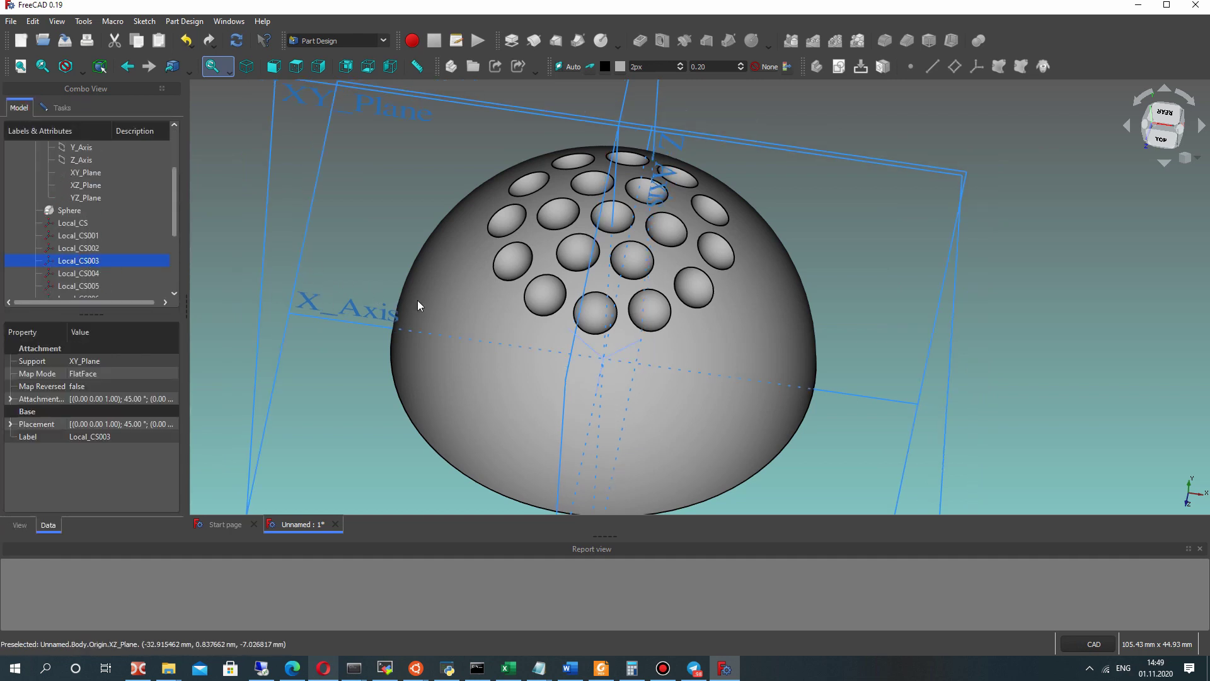
scroll(26, 234, down, 3)
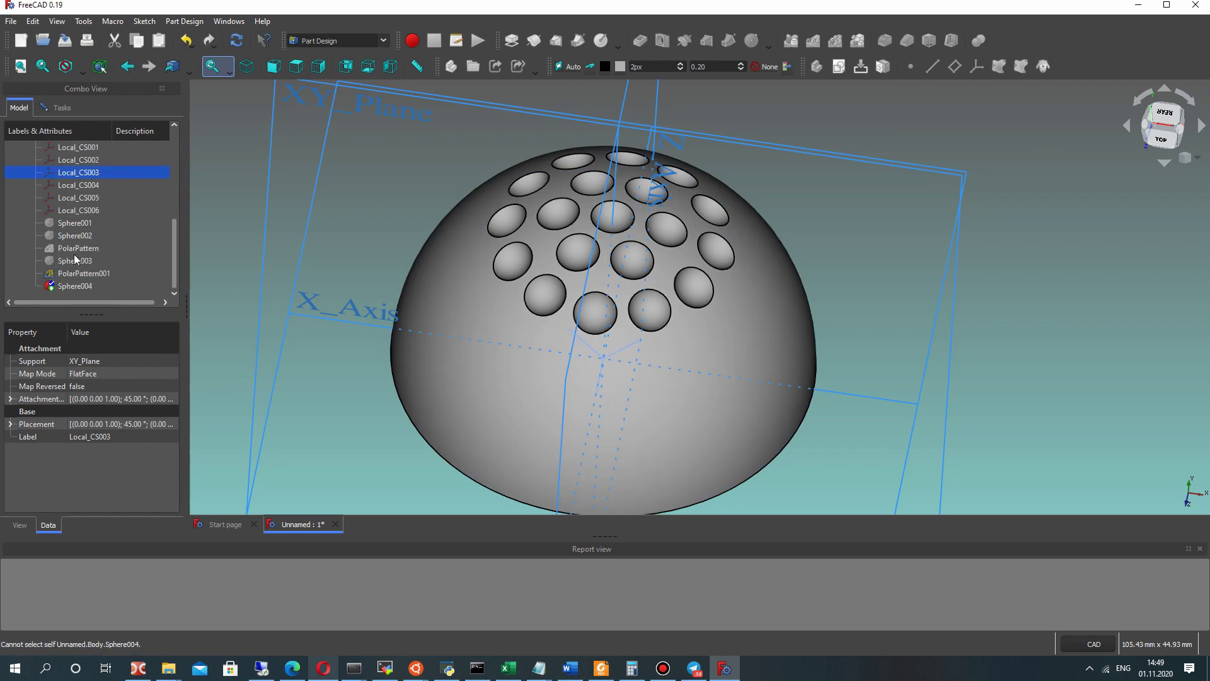
click(53, 108)
Set the fourth subtractive sphere's y-direction attachment offset to 23 mm and accept the cut
scroll(47, 440, down, 3)
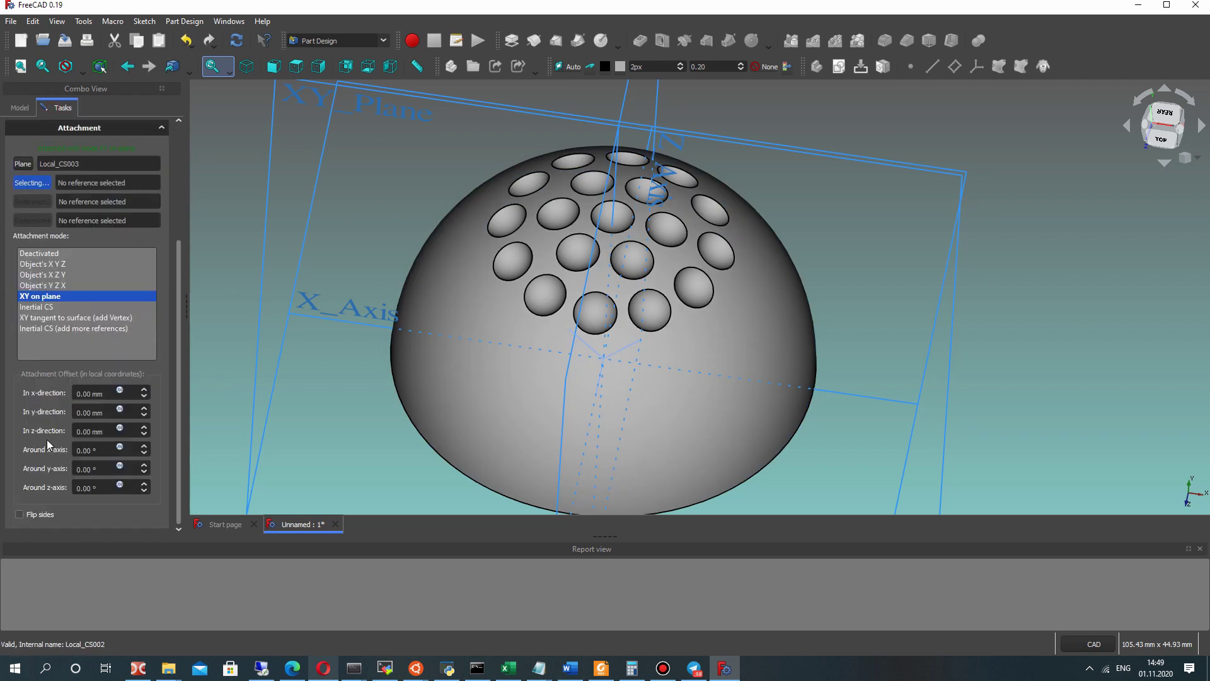
scroll(69, 300, up, 3)
scroll(79, 454, down, 3)
click(79, 411)
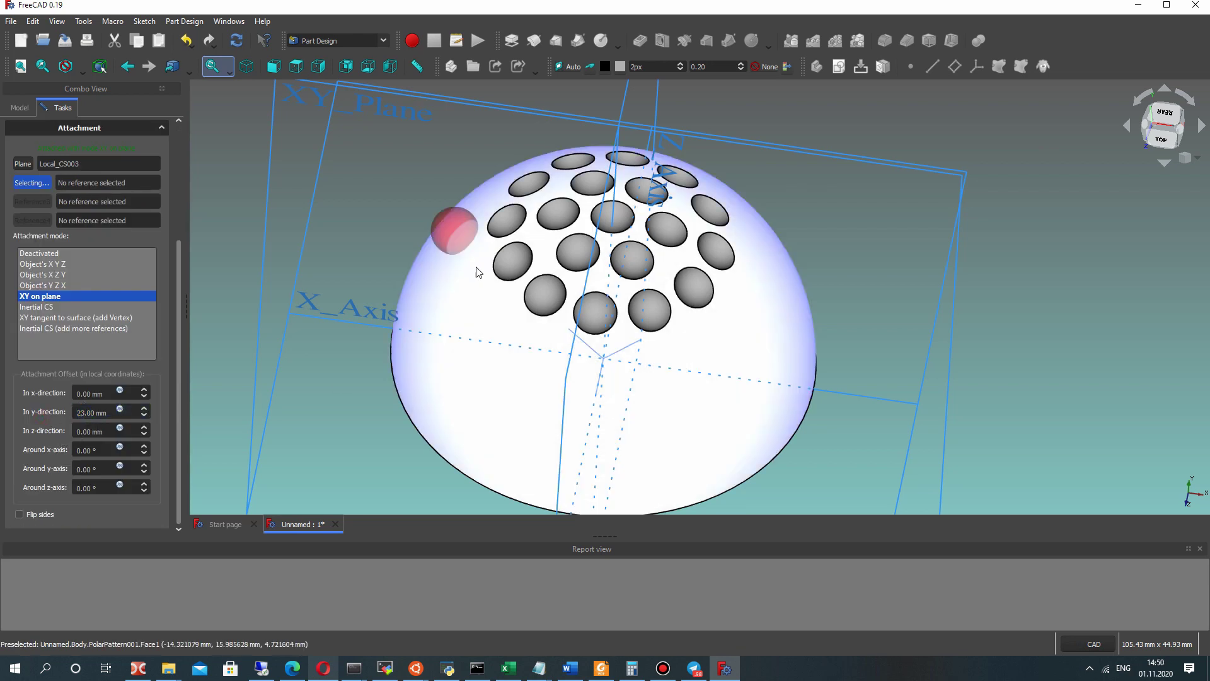
scroll(45, 123, up, 3)
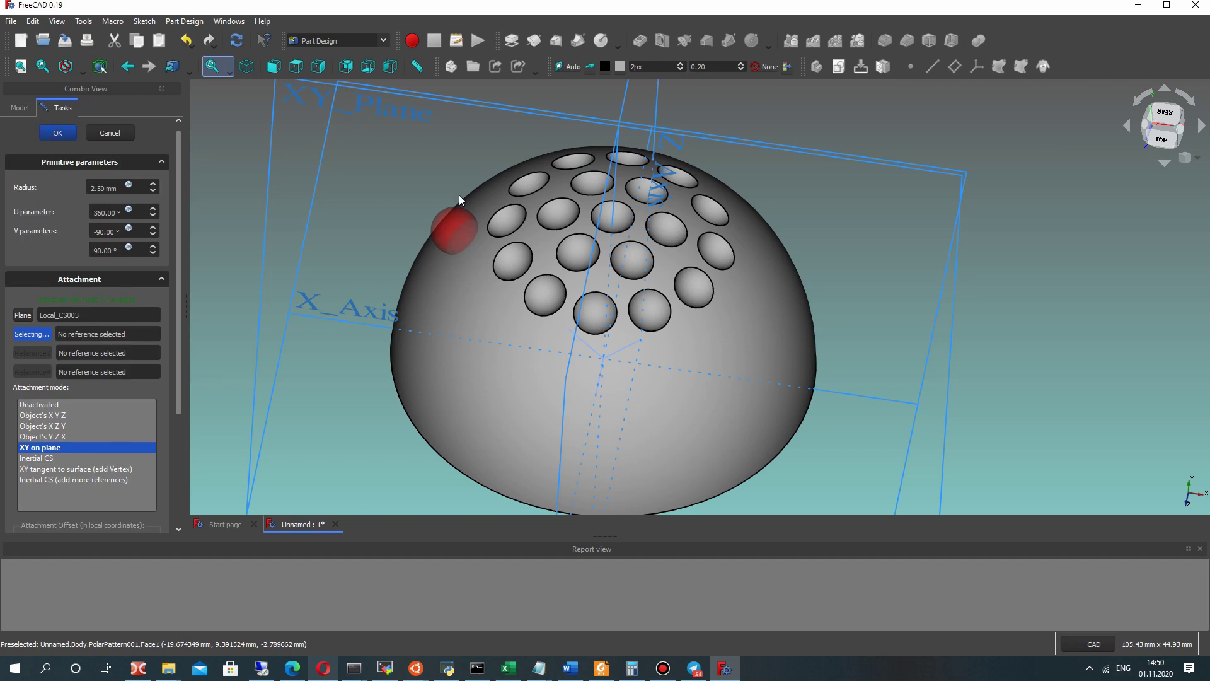
mouse_move(687, 258)
middle_down()
mouse_move(738, 268)
mouse_move(703, 243)
middle_up()
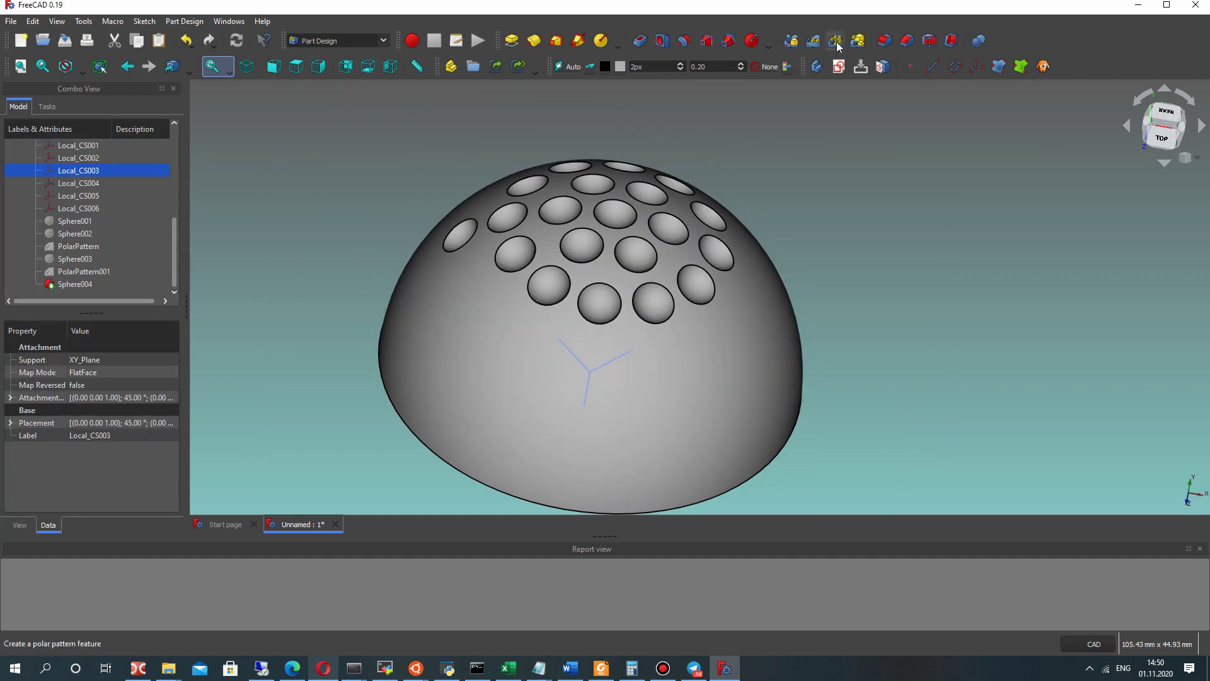
Polar-pattern the fourth subtractive sphere around the Base Y axis with 18 occurrences over 360°
click(837, 42)
click(115, 138)
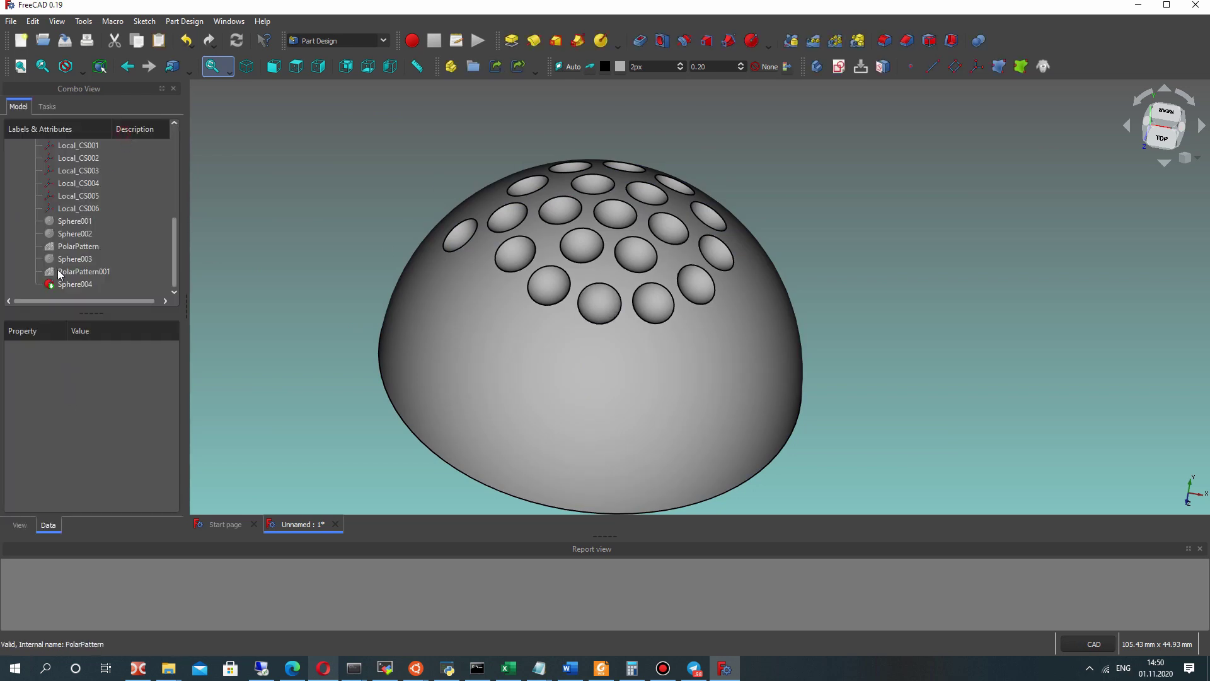
click(74, 284)
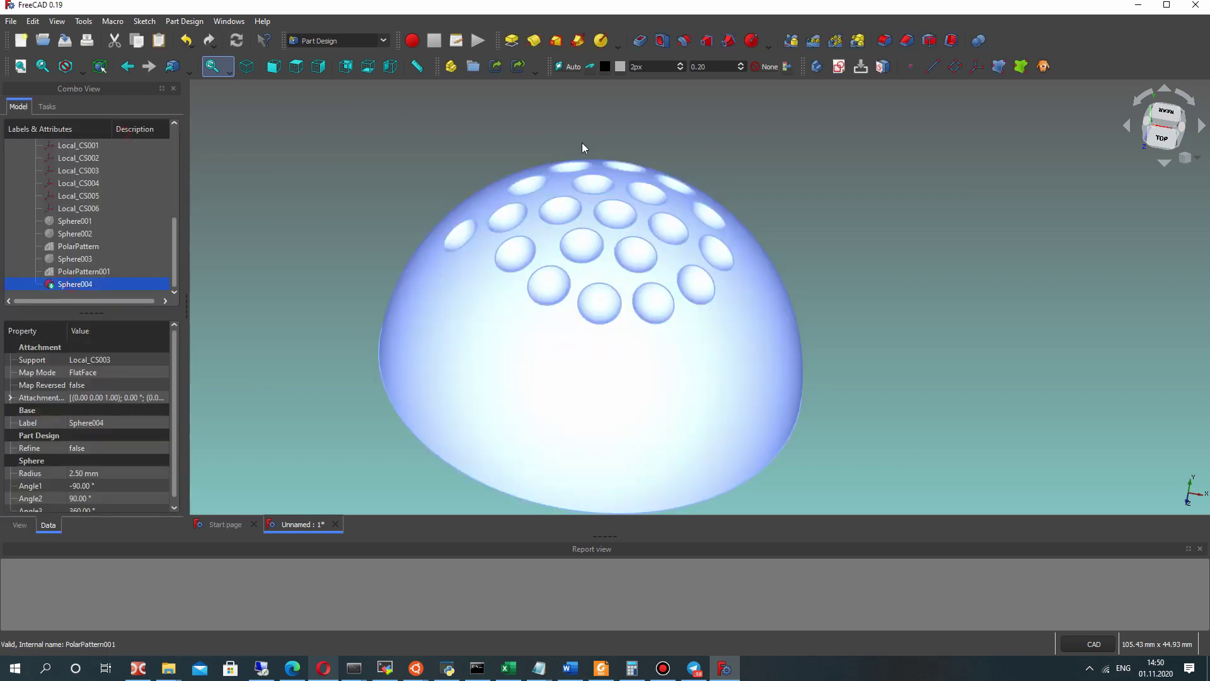
click(837, 42)
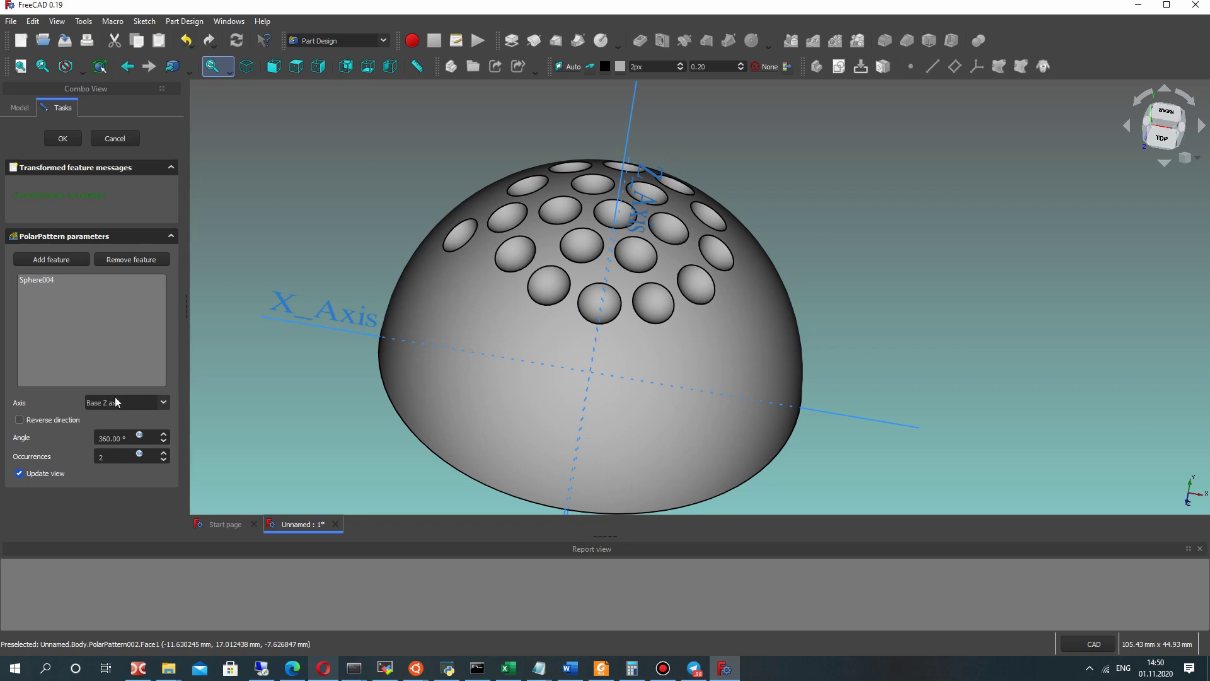
click(115, 401)
click(128, 413)
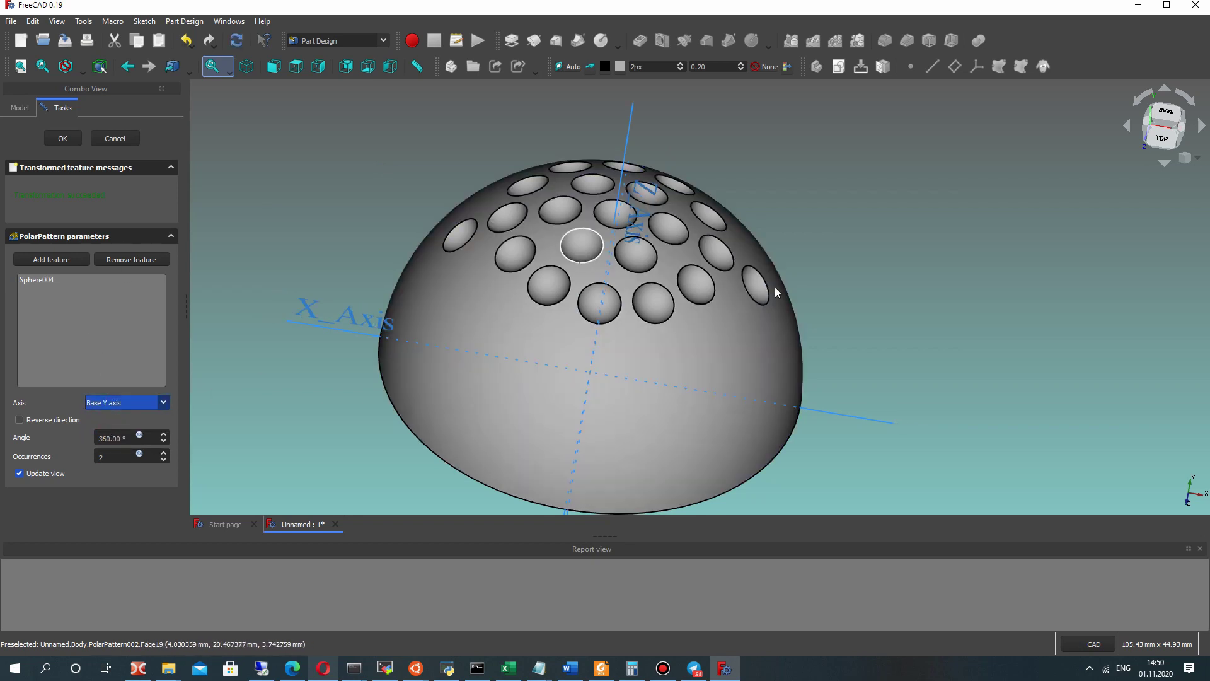
drag(115, 457, 78, 459)
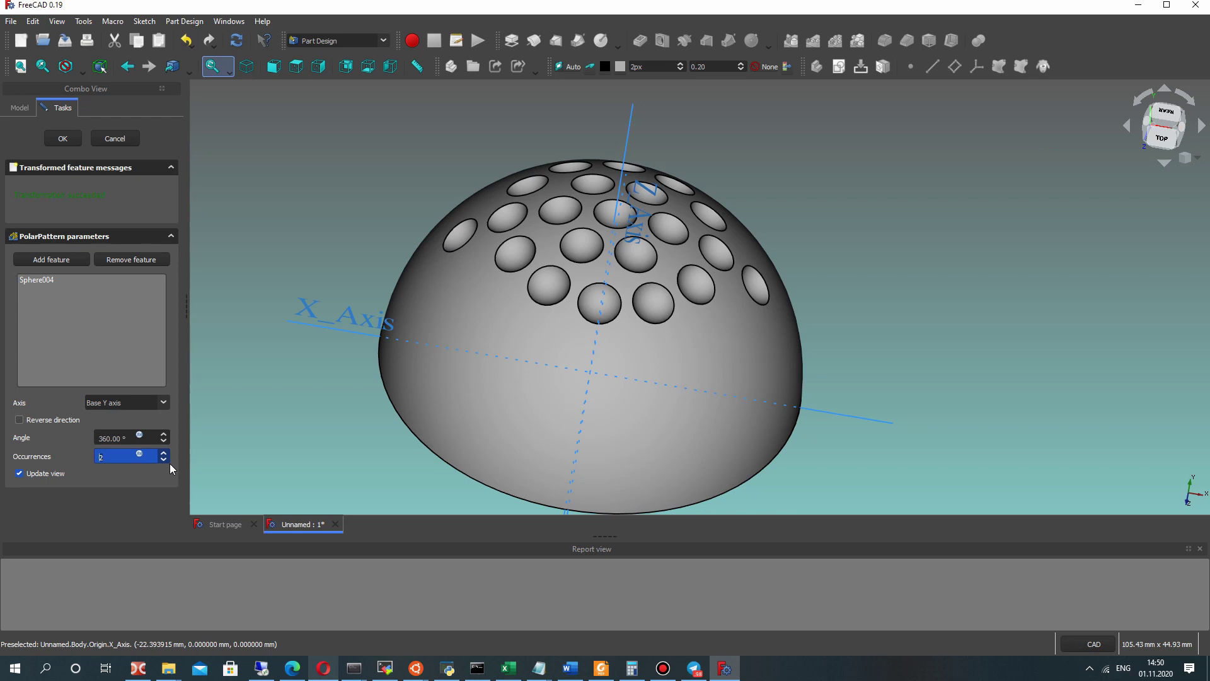
text(18)
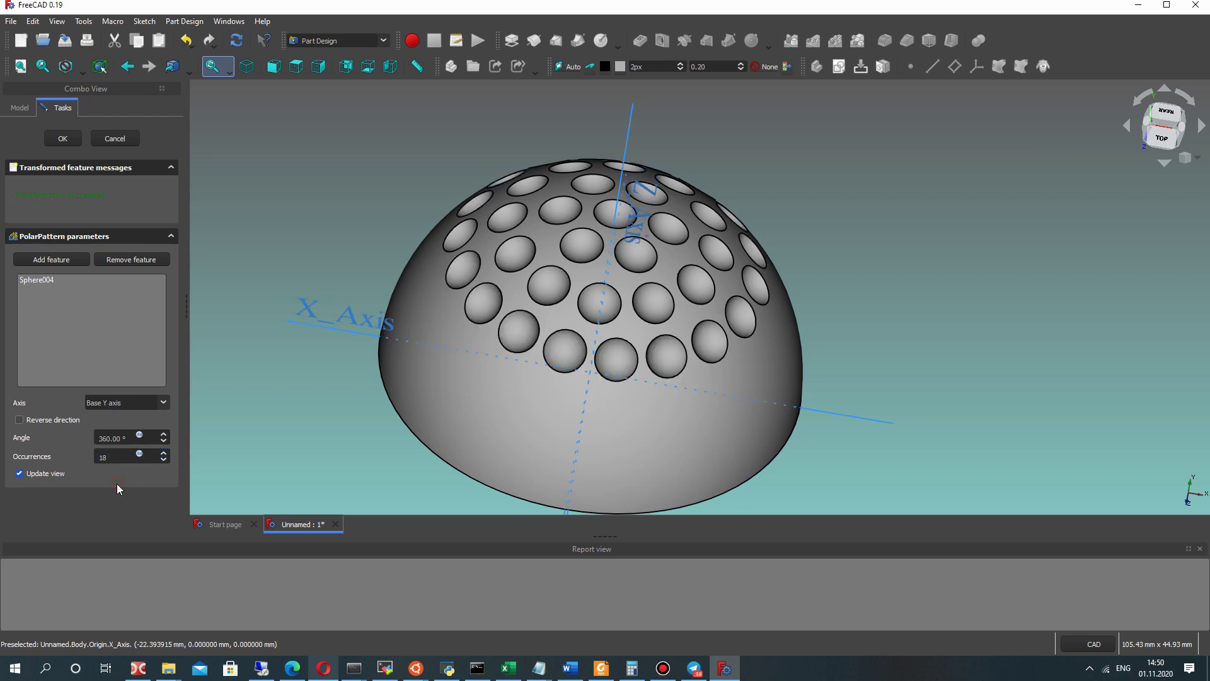
mouse_move(640, 217)
middle_down()
mouse_move(657, 283)
mouse_move(680, 286)
mouse_move(638, 226)
middle_up()
scroll(638, 227, down, 3)
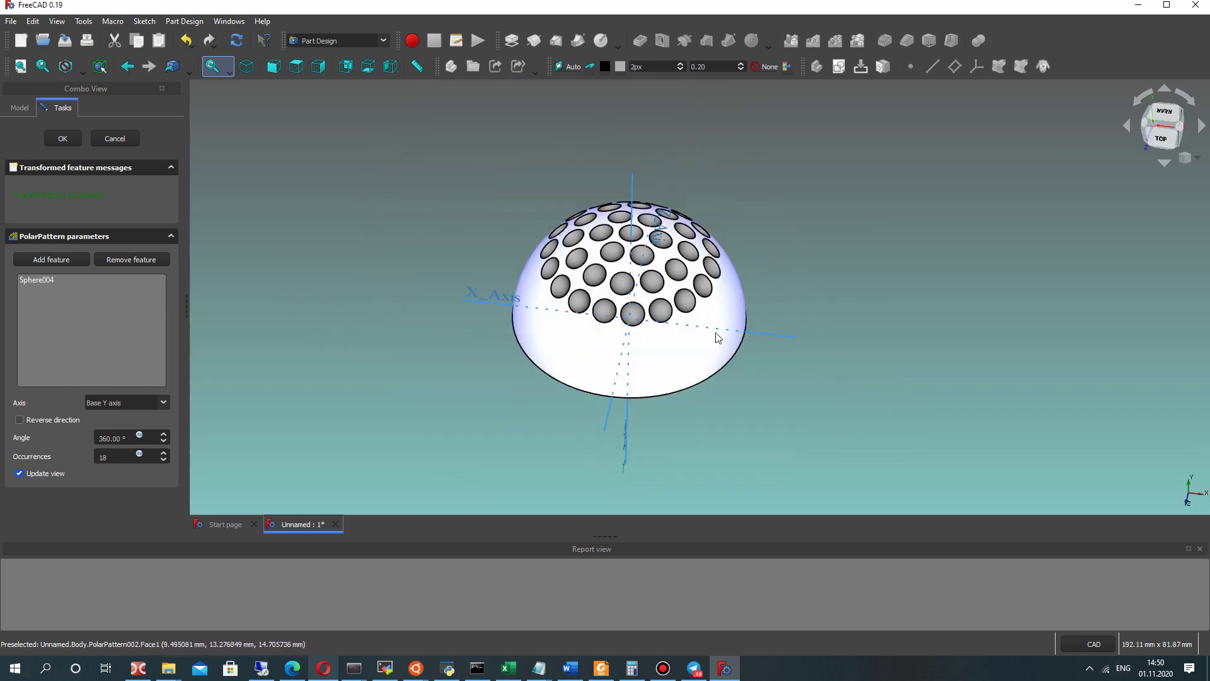
middle_drag(716, 338, 342, 230)
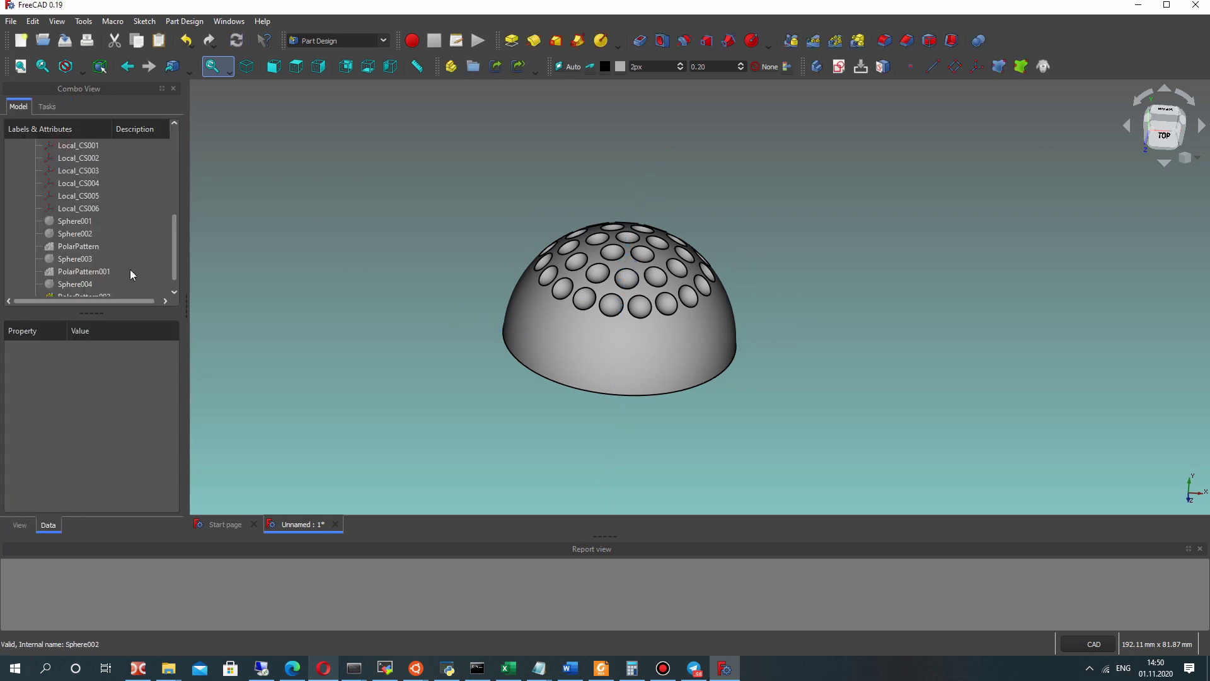
Start a fifth subtractive sphere with a radius of 2.5 mm and attach it to Local_CS004 in XY on plane mode
click(751, 41)
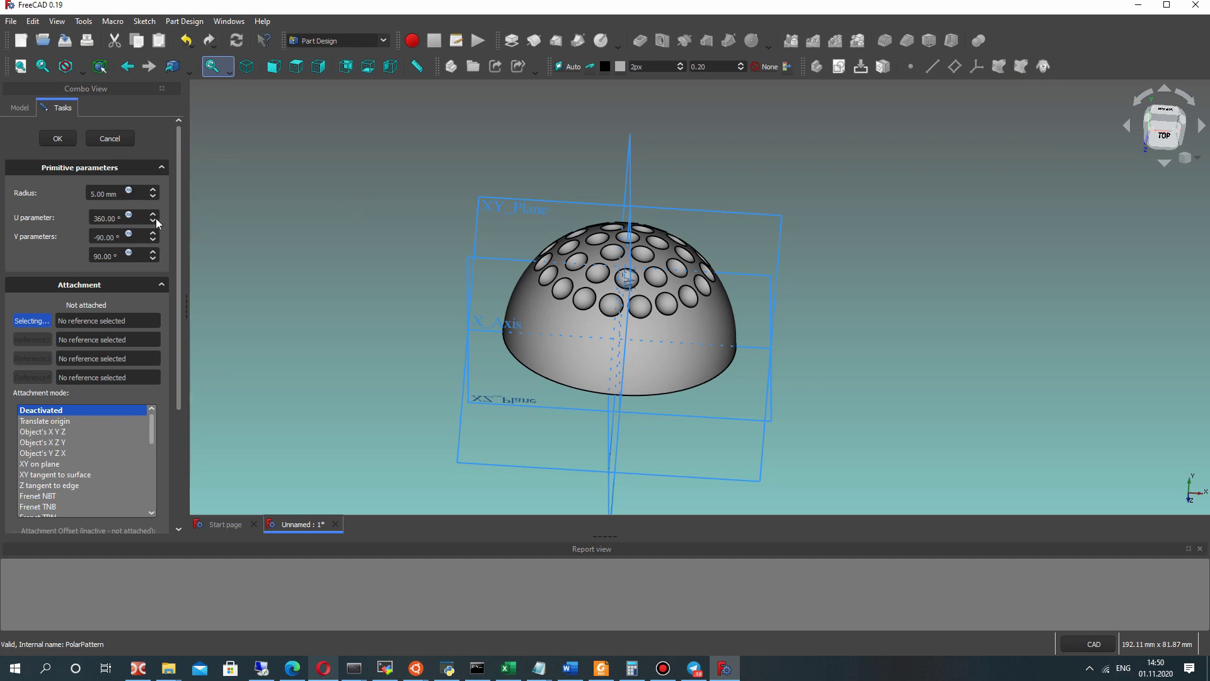
double_click(89, 195)
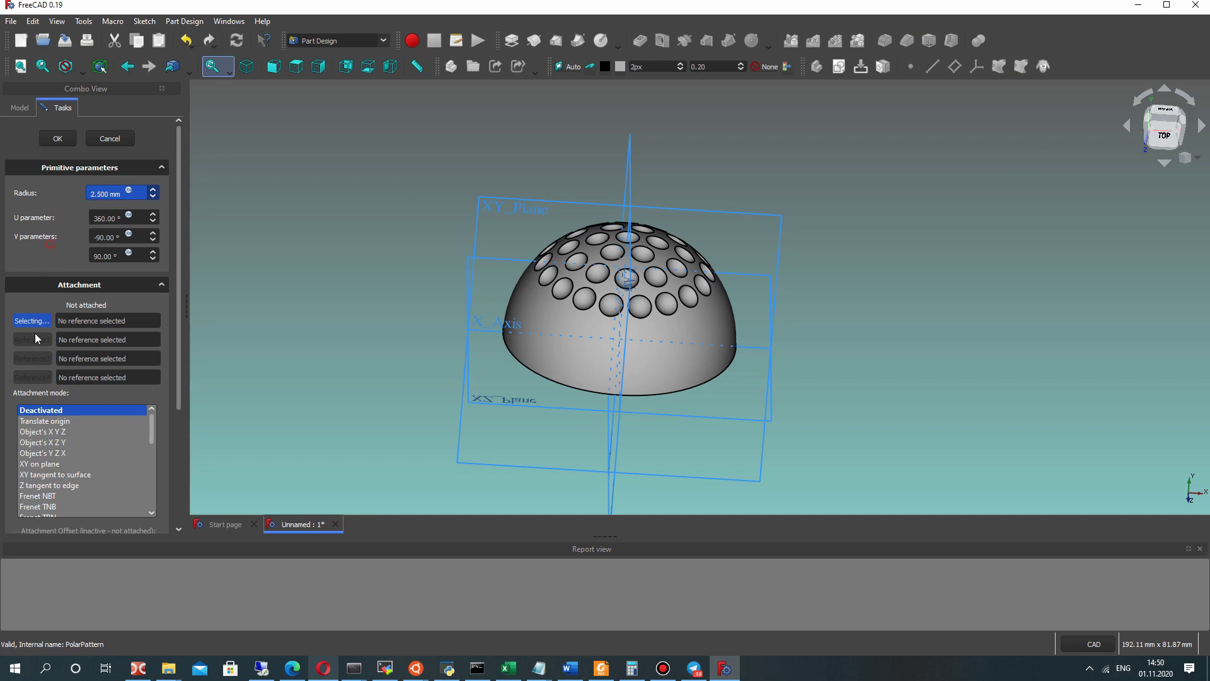
click(20, 107)
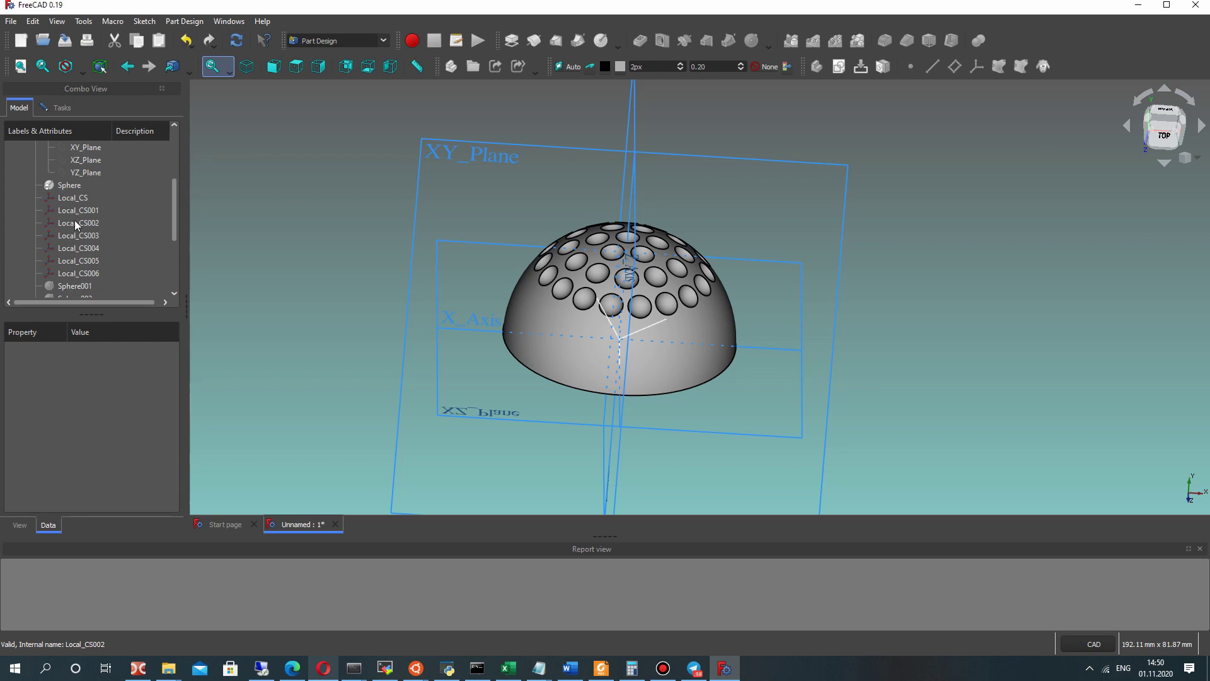
click(77, 249)
scroll(79, 246, down, 3)
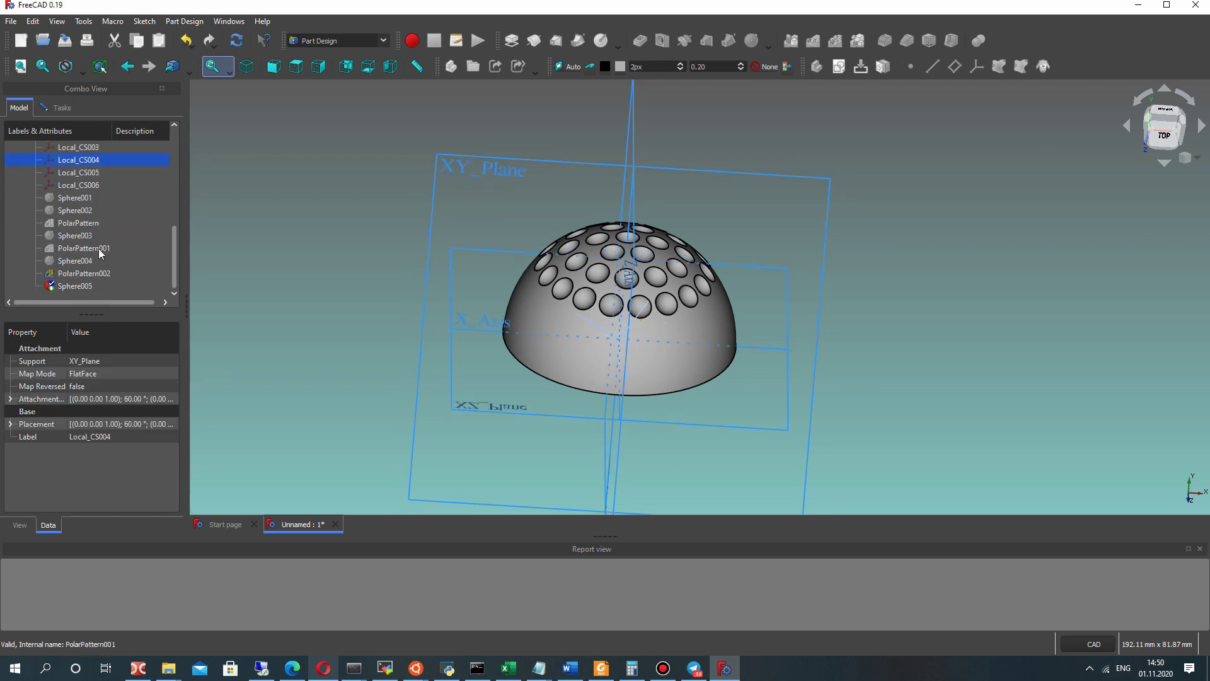
click(56, 108)
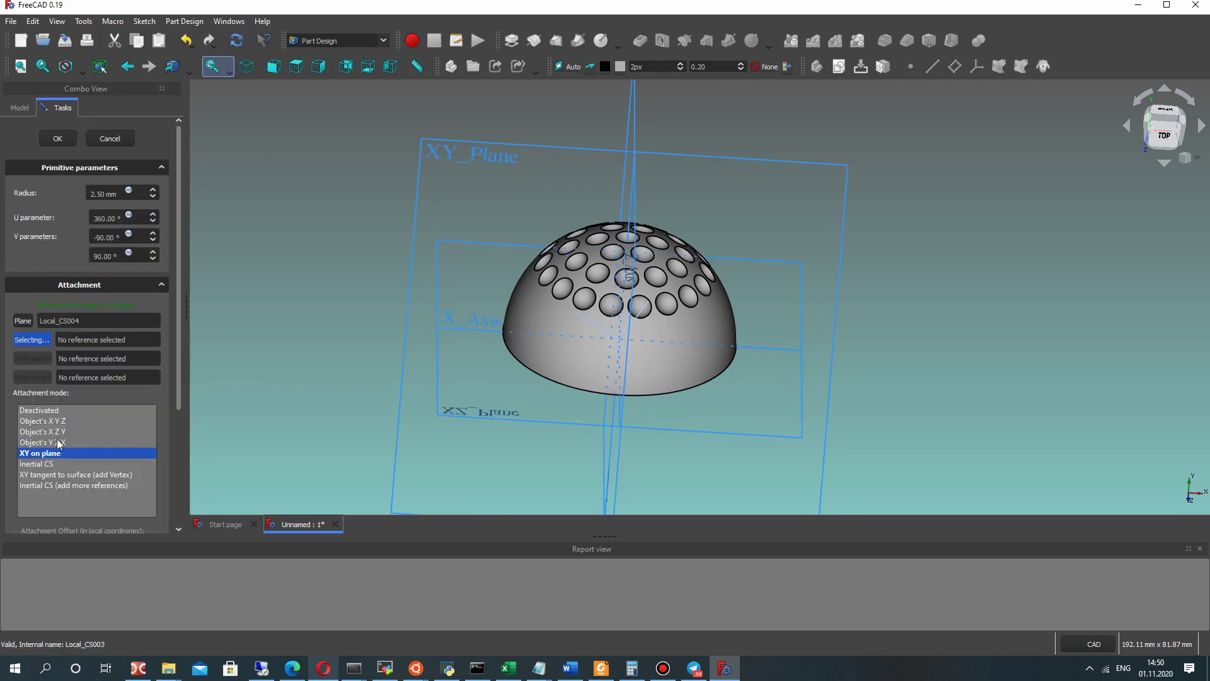
Set the fifth subtractive sphere's y-direction attachment offset to 23 mm and accept the cut
scroll(96, 443, down, 5)
click(79, 414)
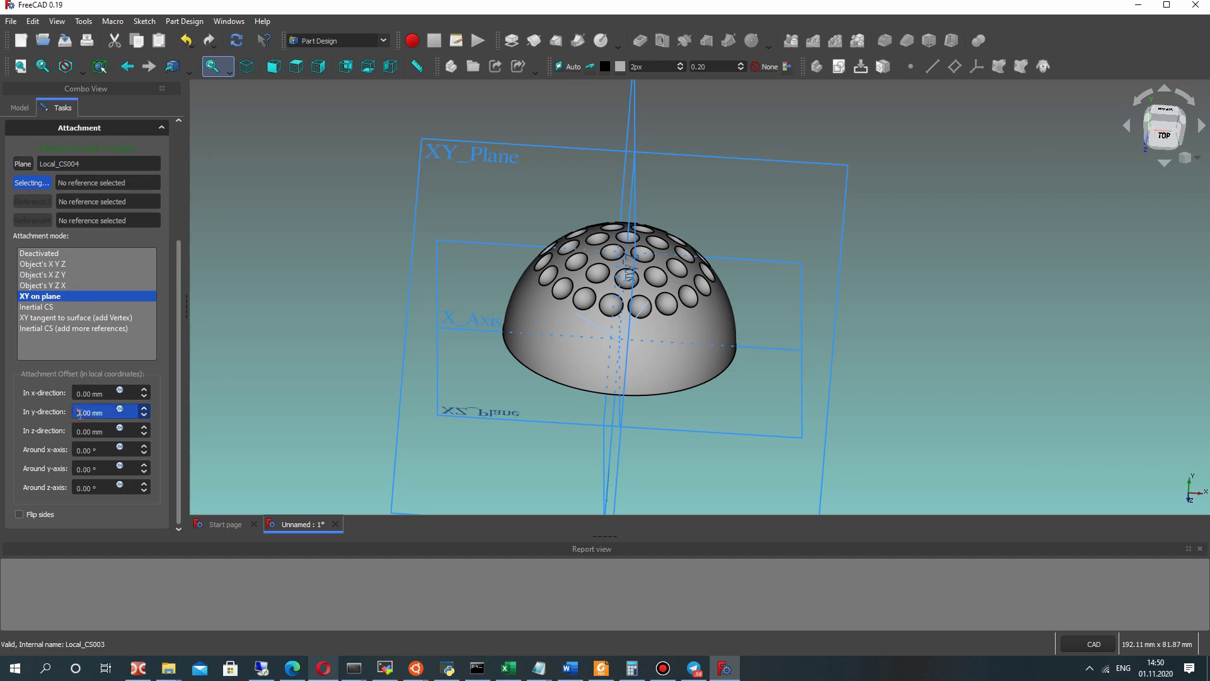
click(52, 416)
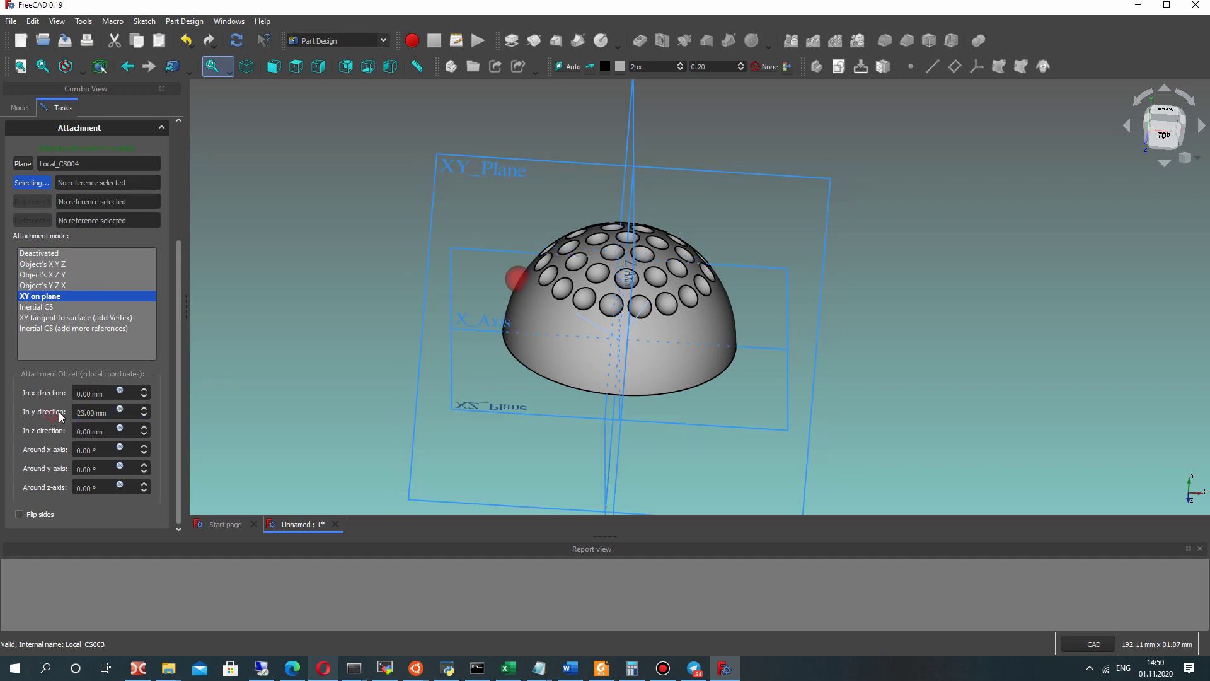
scroll(81, 146, up, 5)
click(60, 138)
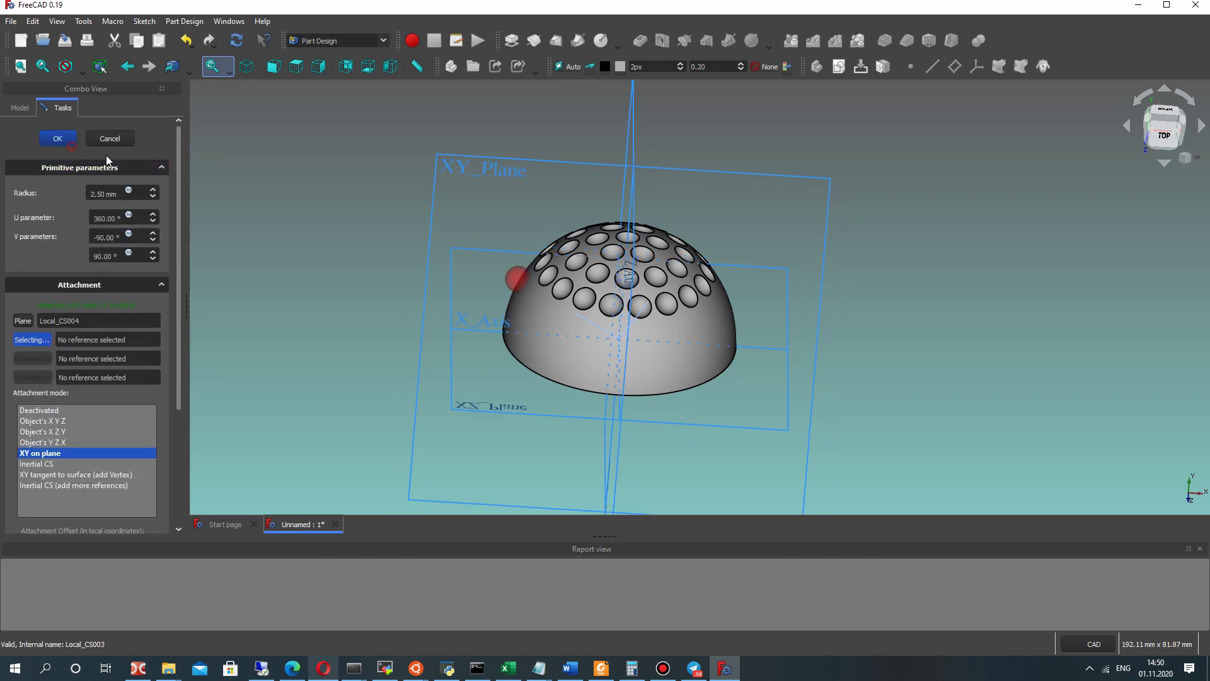
Start a polar pattern of the fifth subtractive sphere around the Base Y axis over 360°
middle_drag(543, 268, 713, 275)
scroll(591, 276, up, 4)
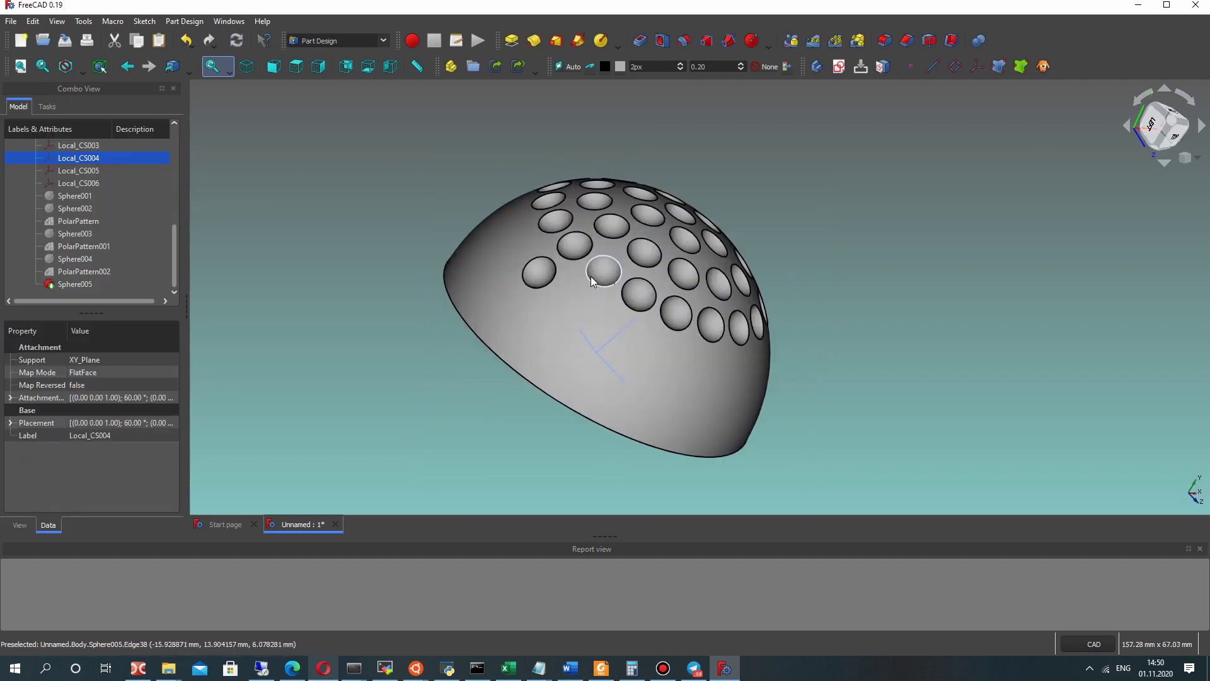
scroll(528, 262, down, 3)
click(71, 284)
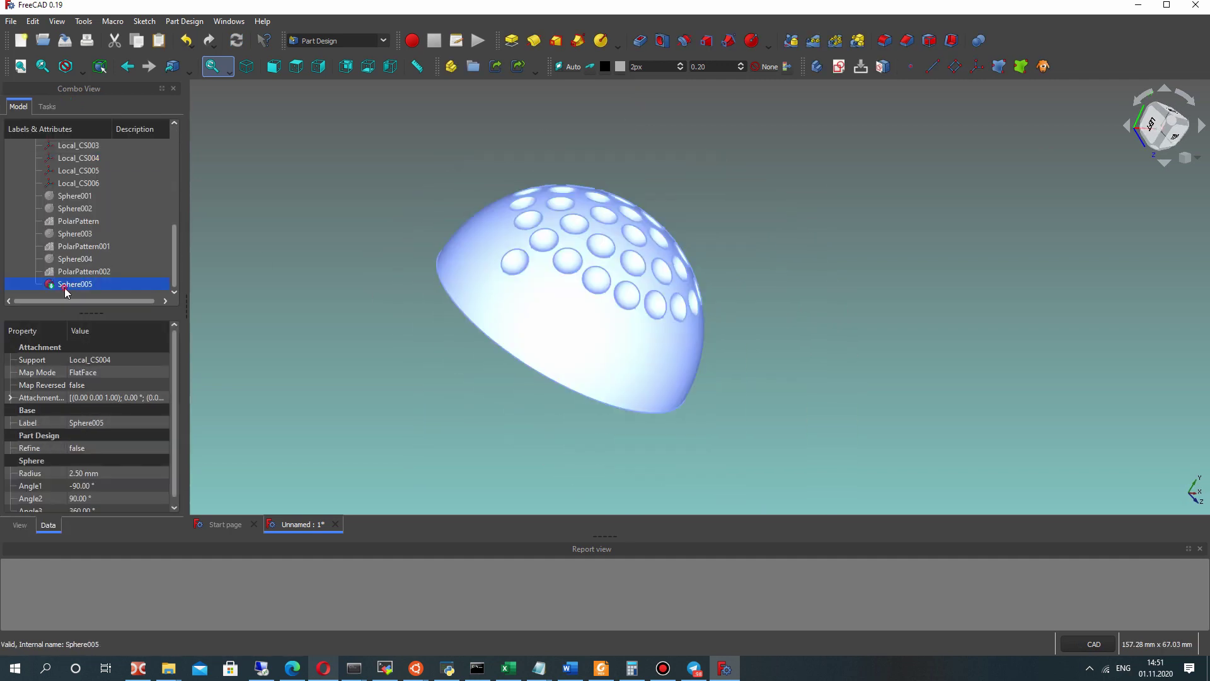
click(835, 40)
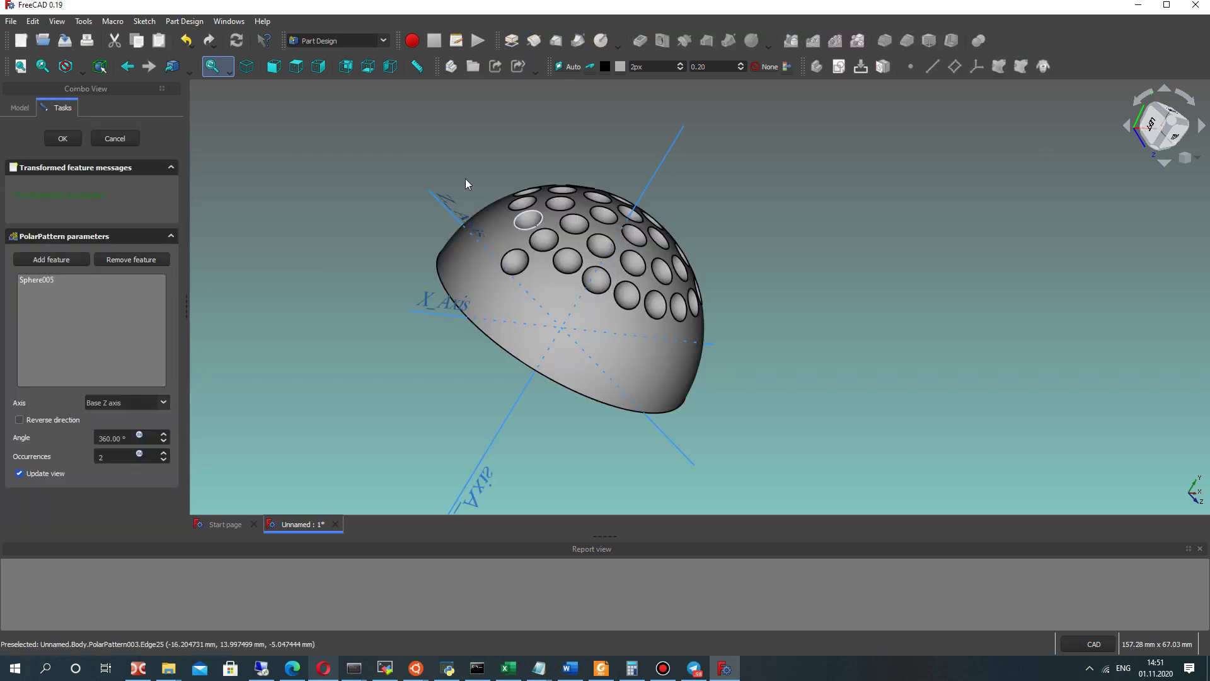
click(119, 403)
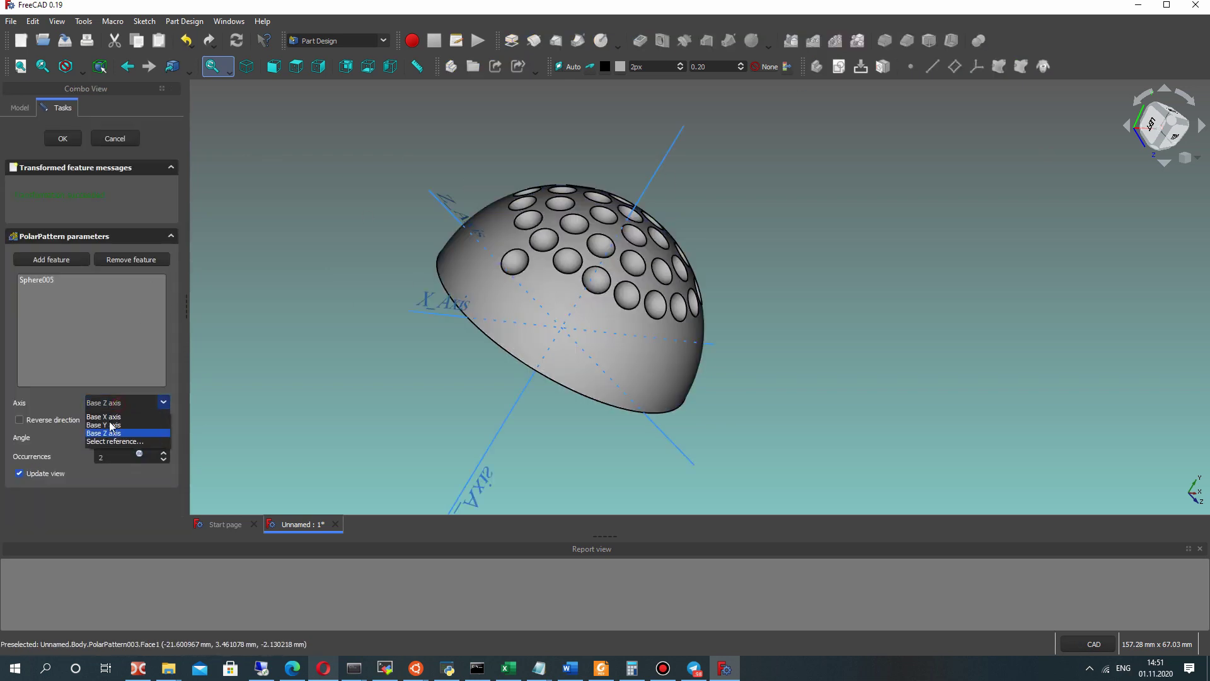
click(120, 409)
middle_drag(434, 351, 636, 237)
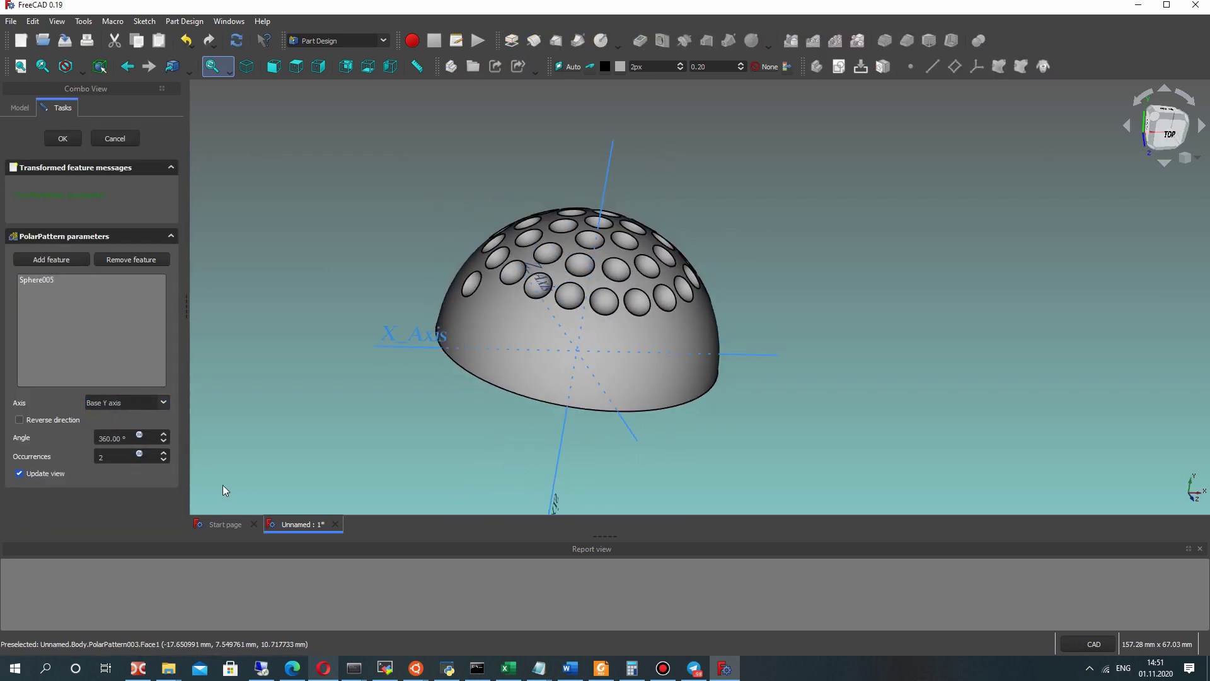
Try 24 and 22 occurrences for the fifth sphere's polar pattern and check the dimple spacing around the dome
double_click(104, 454)
text(4)
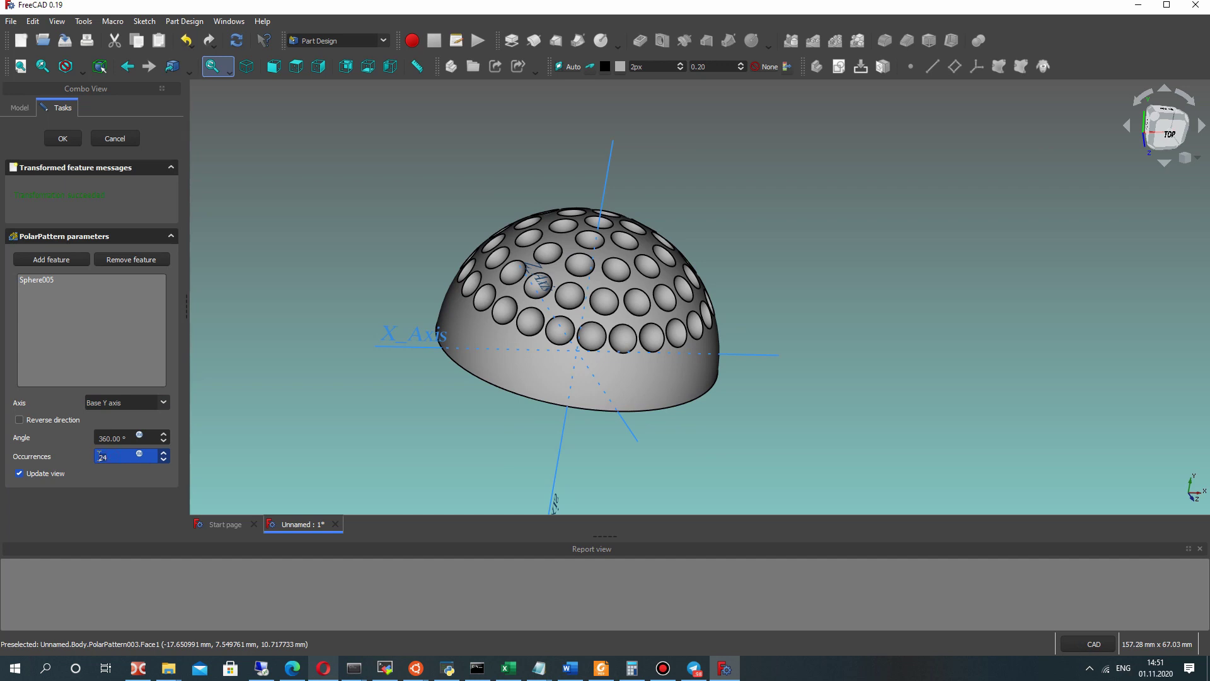
key(BackSpace)
text(2)
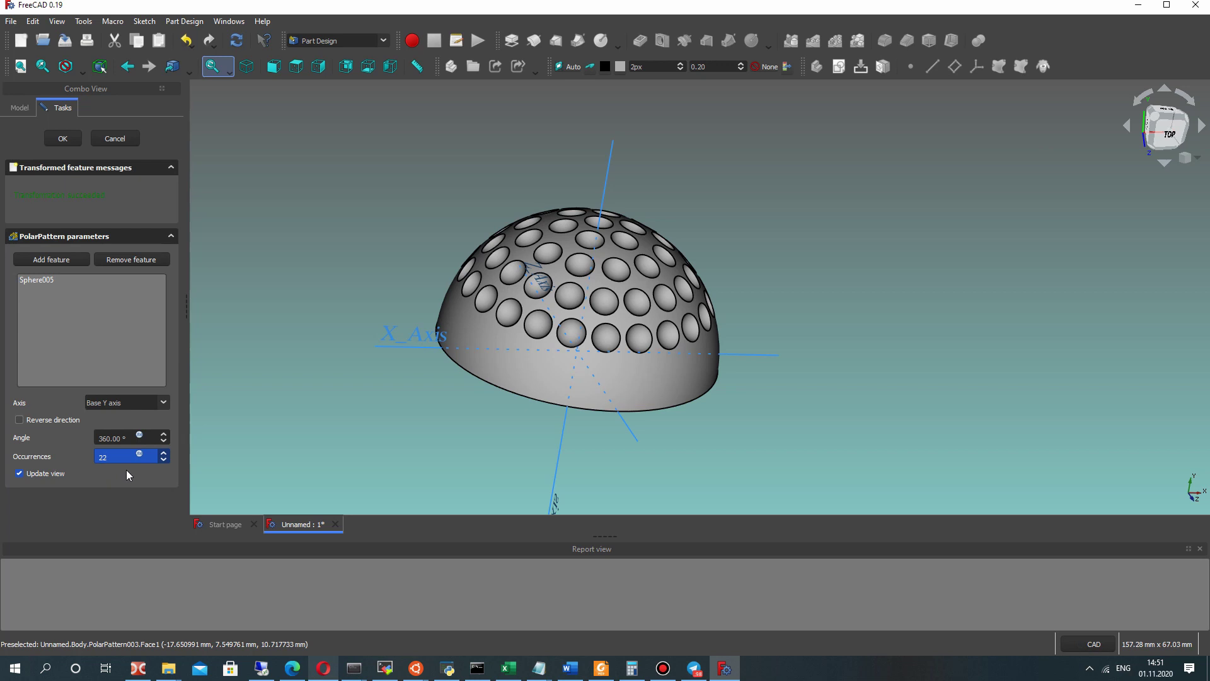
middle_drag(753, 351, 603, 422)
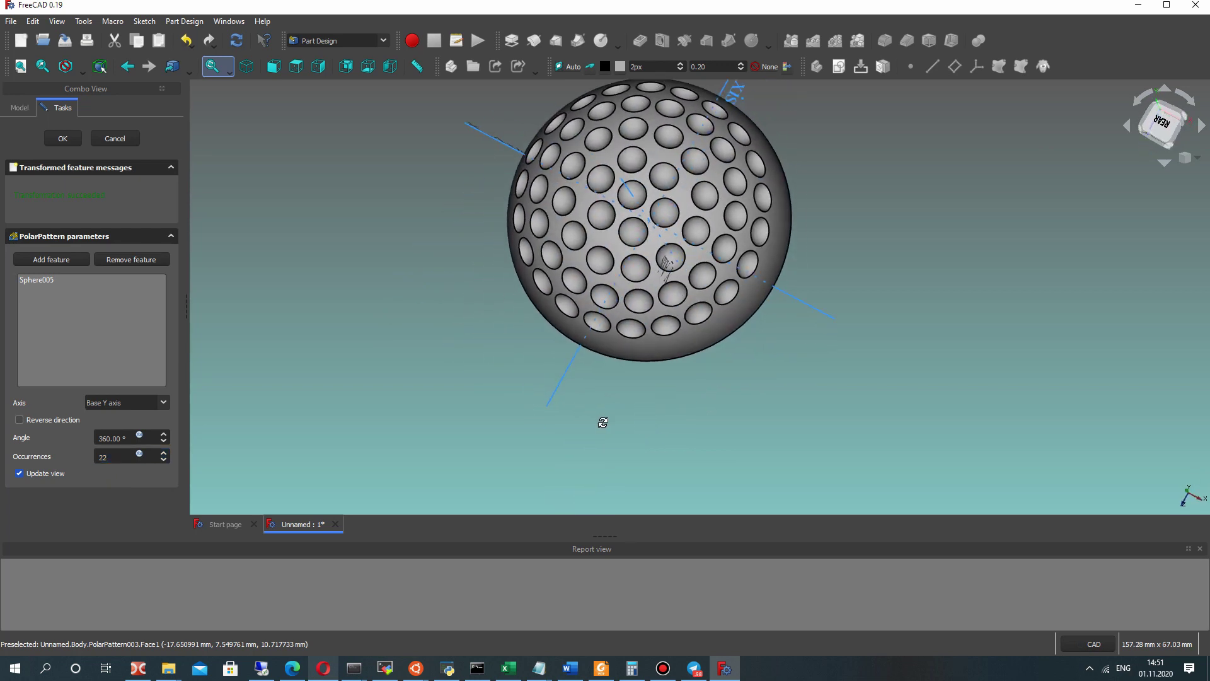
middle_drag(597, 419, 405, 371)
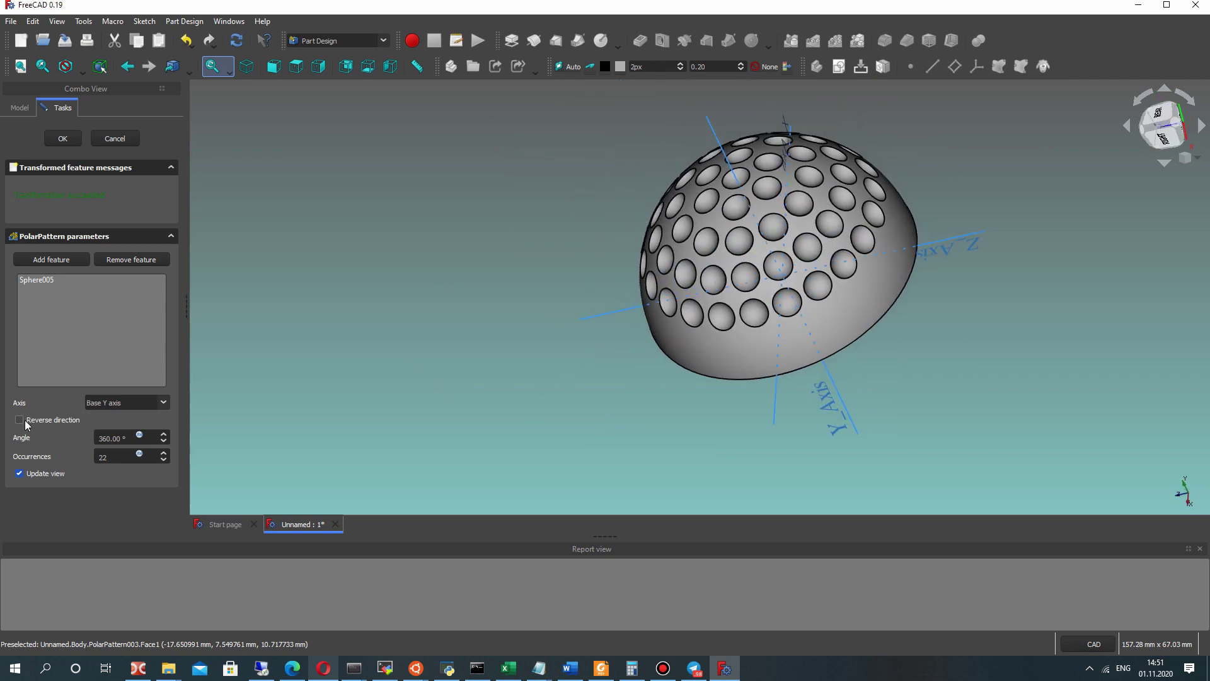
Set the fifth sphere's polar pattern to 21 occurrences and accept it
scroll(115, 460, down, 1)
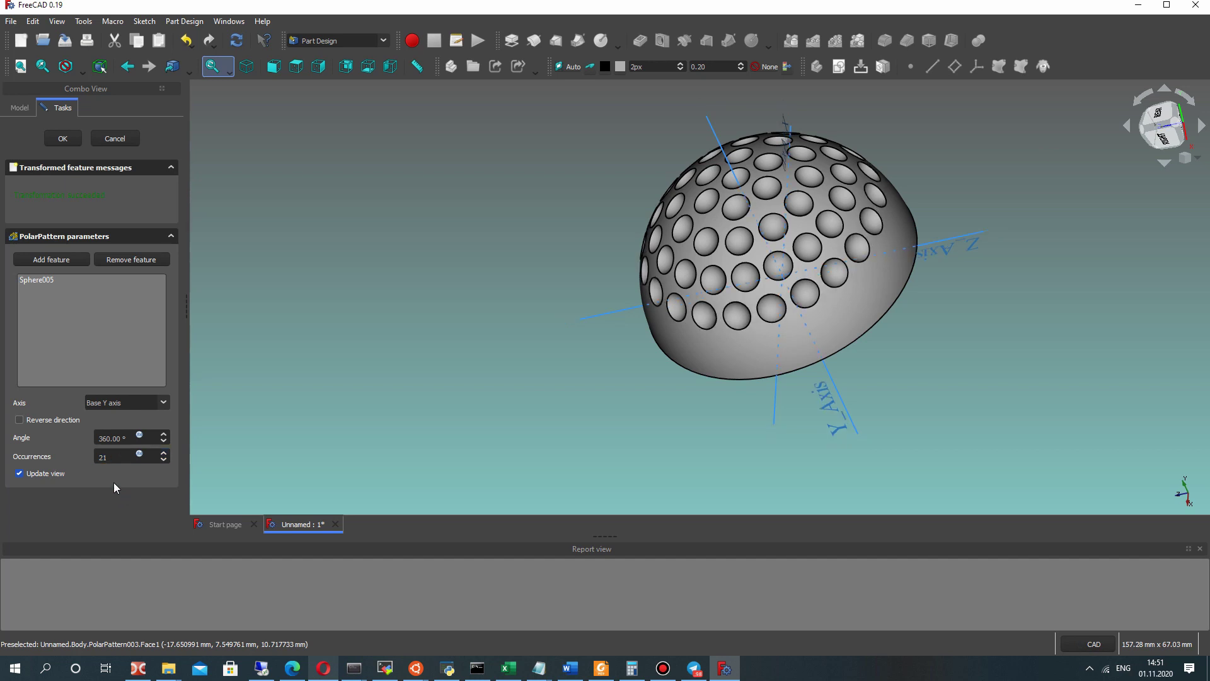
middle_drag(603, 224, 796, 198)
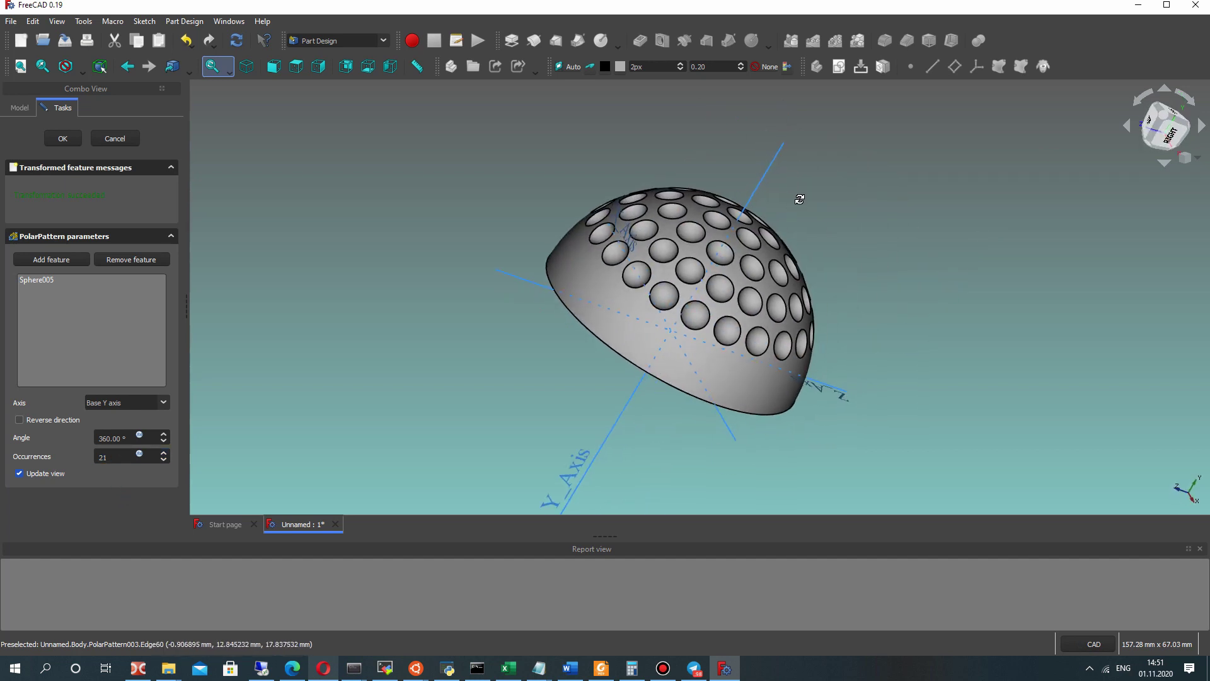
click(63, 138)
Examine the dimple rings around the half sphere from several sides, checking their spacing and the uncut band near the base
middle_drag(568, 302, 811, 275)
scroll(126, 231, up, 2)
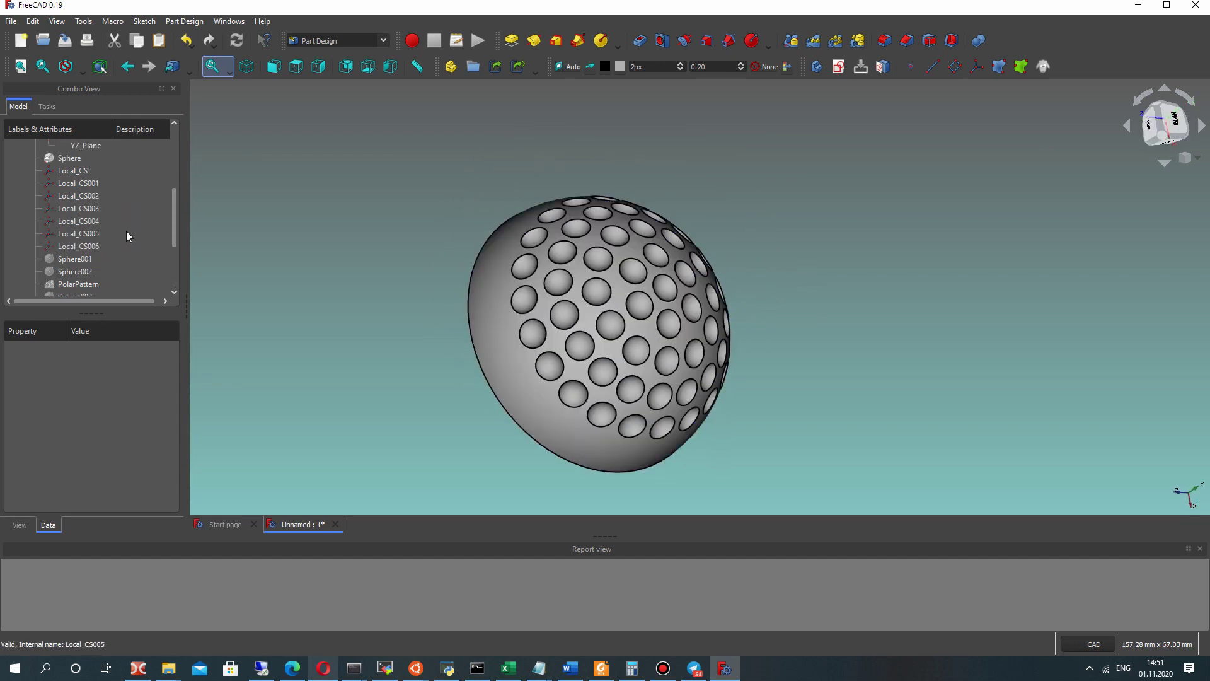
middle_drag(471, 286, 641, 312)
click(673, 301)
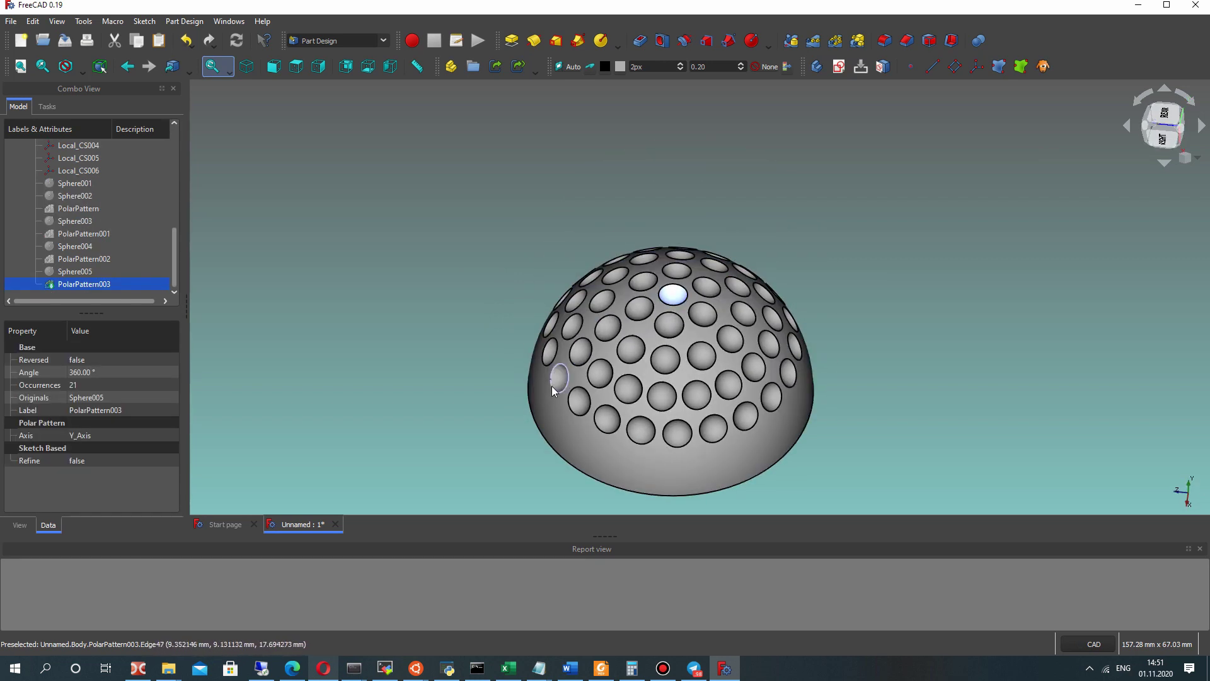
middle_drag(546, 393, 539, 337)
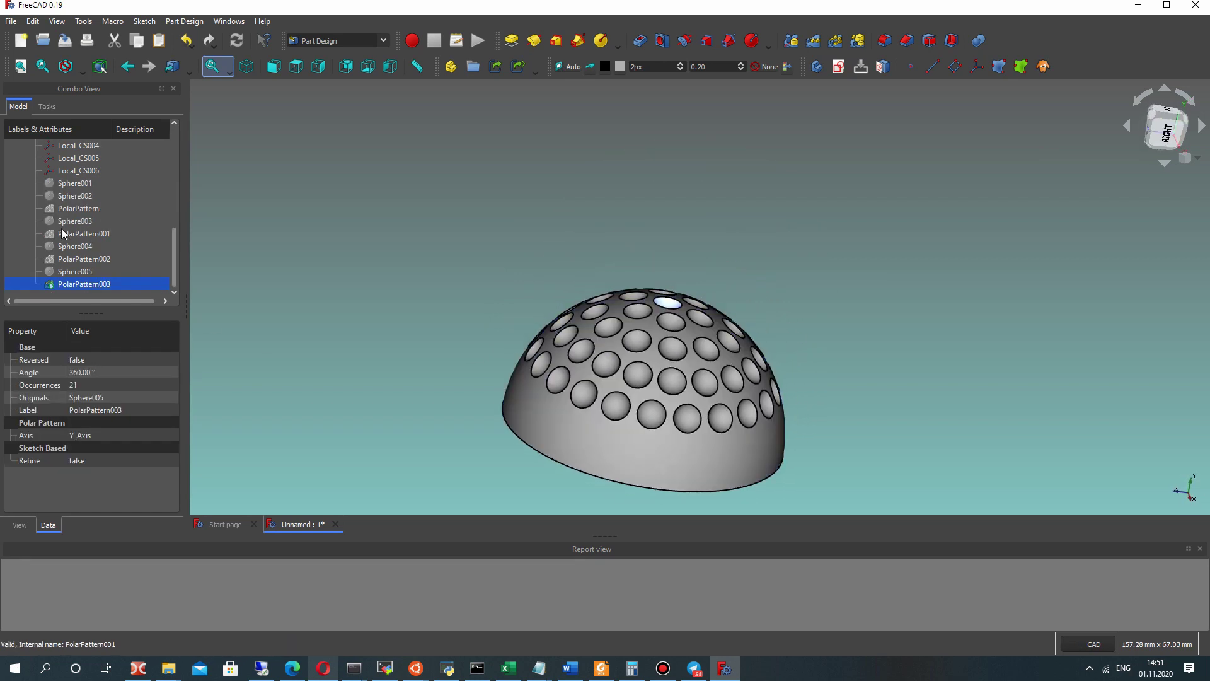
click(400, 207)
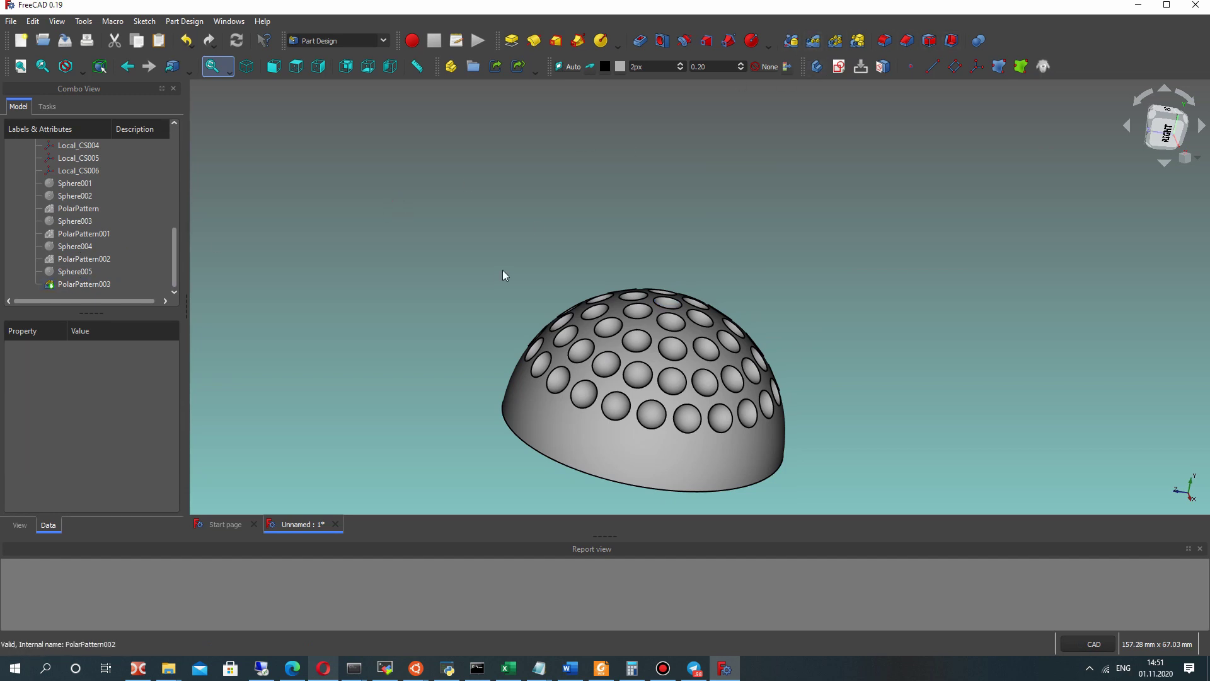
middle_drag(503, 271, 525, 241)
scroll(80, 202, up, 1)
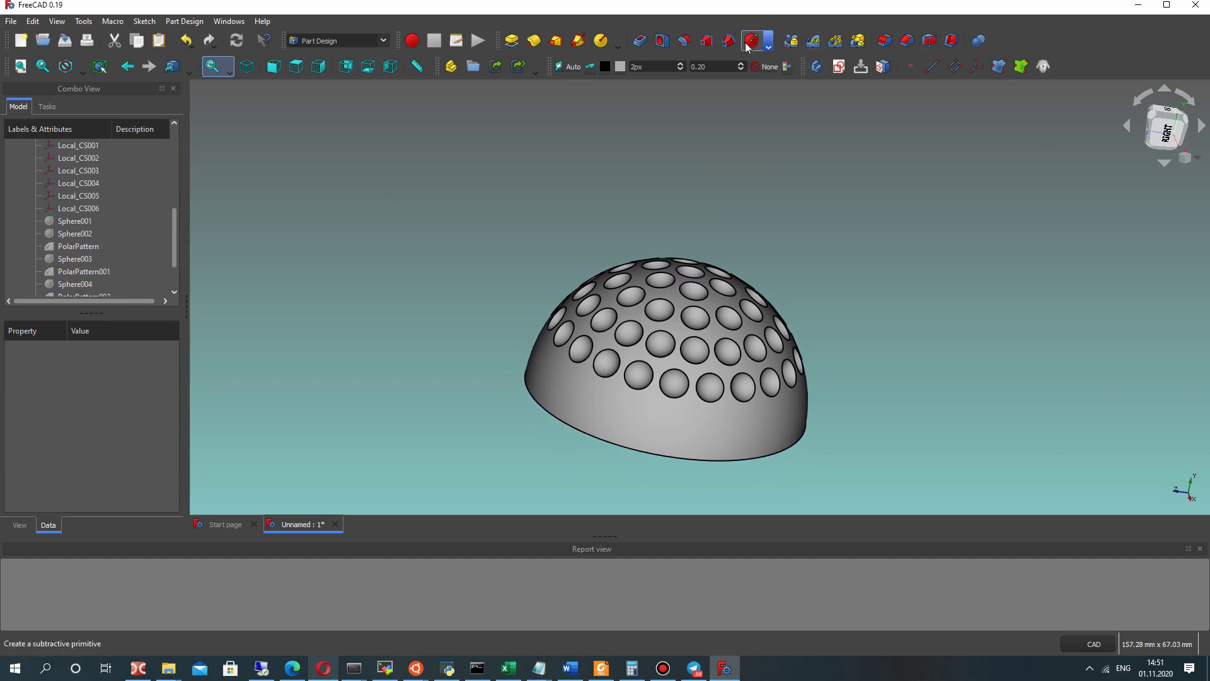
Create a sixth subtractive sphere with a 2.5 mm radius and attach it to Local_CS005 in XY on plane mode
click(751, 41)
click(94, 192)
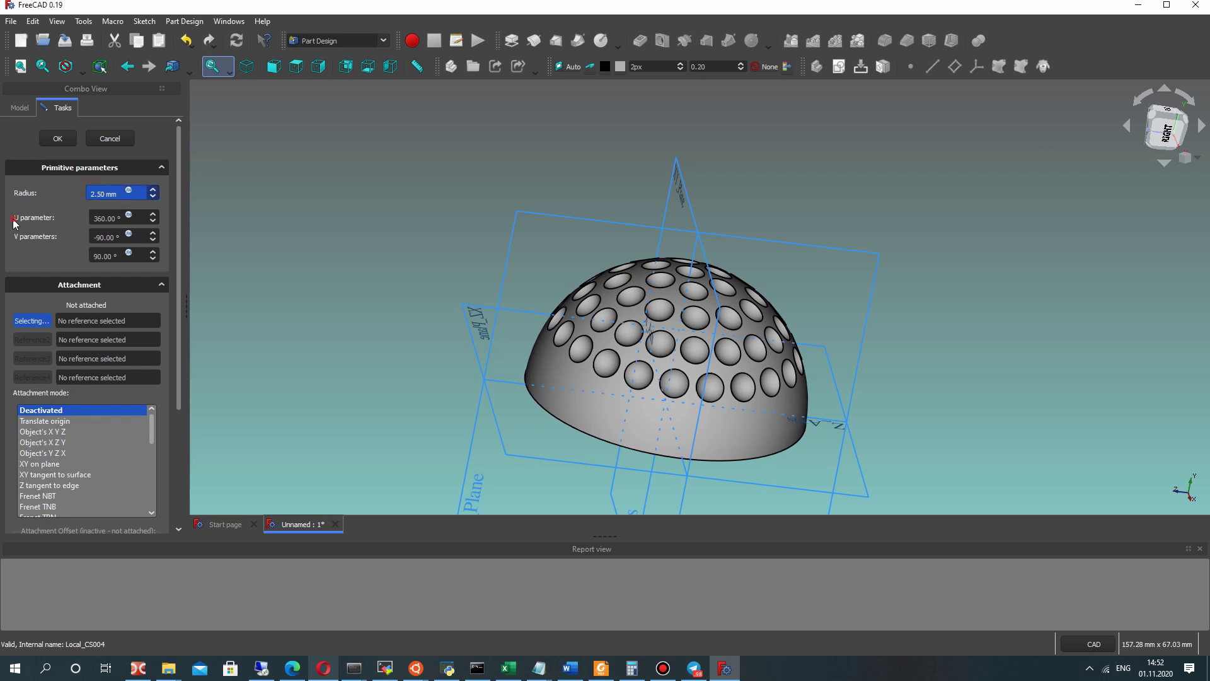
scroll(56, 367, down, 4)
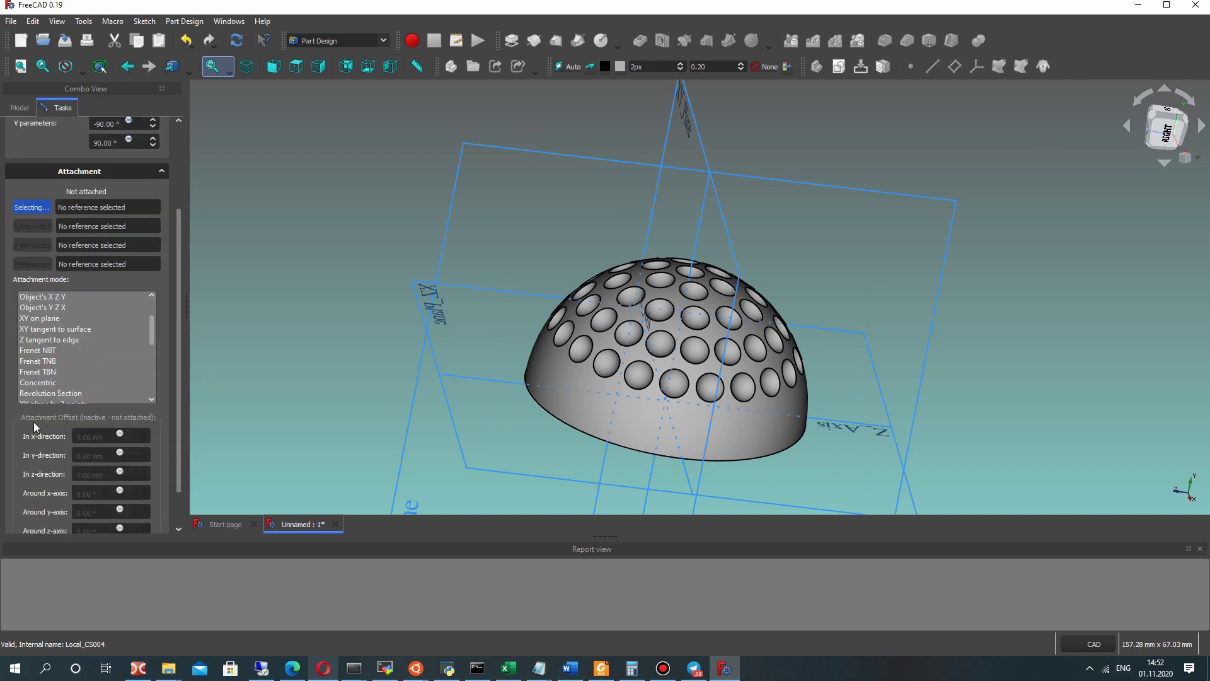
scroll(39, 337, up, 1)
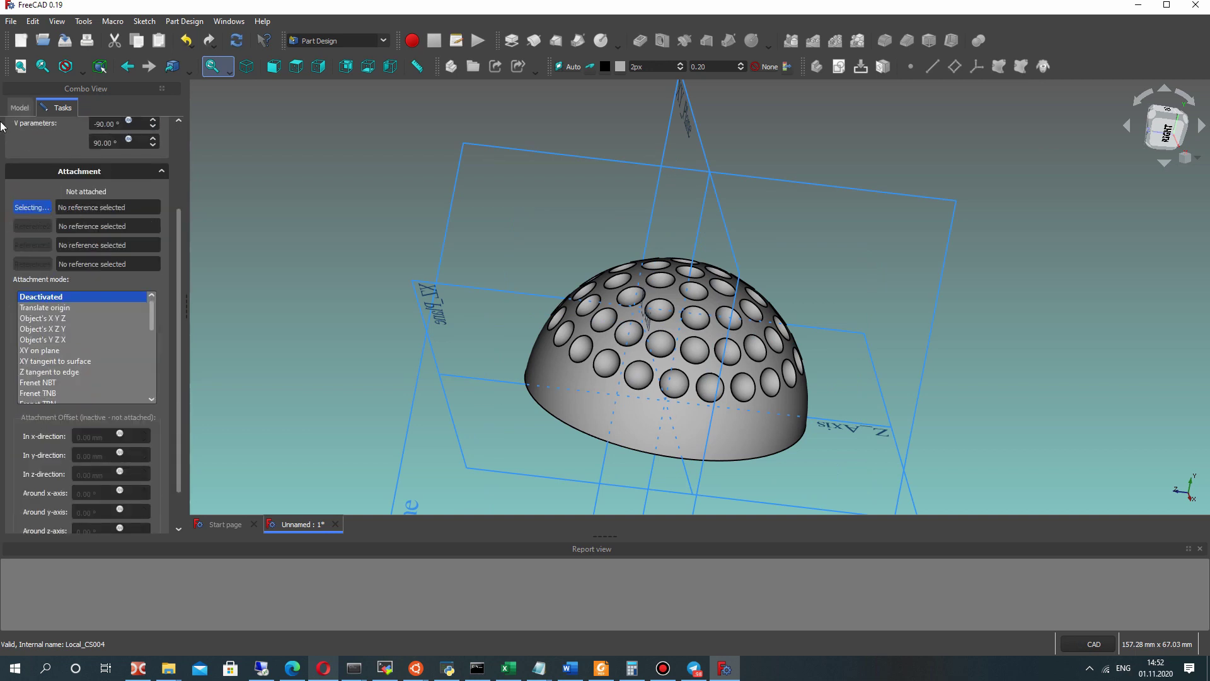
click(19, 107)
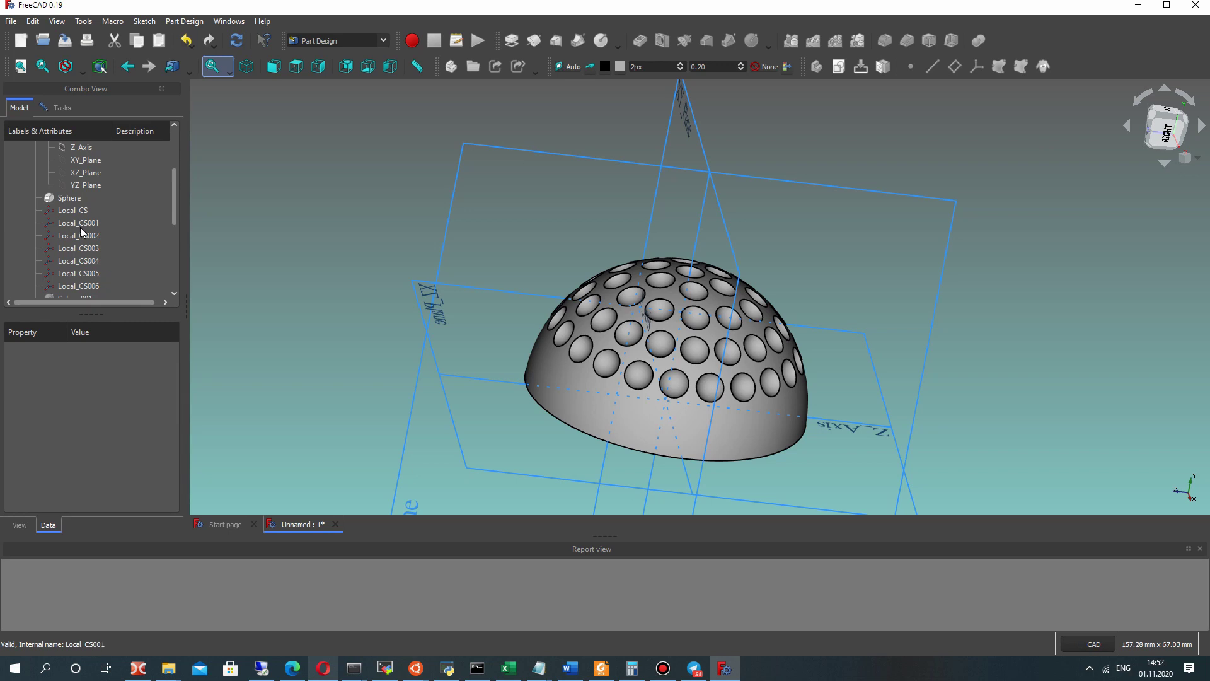
click(76, 270)
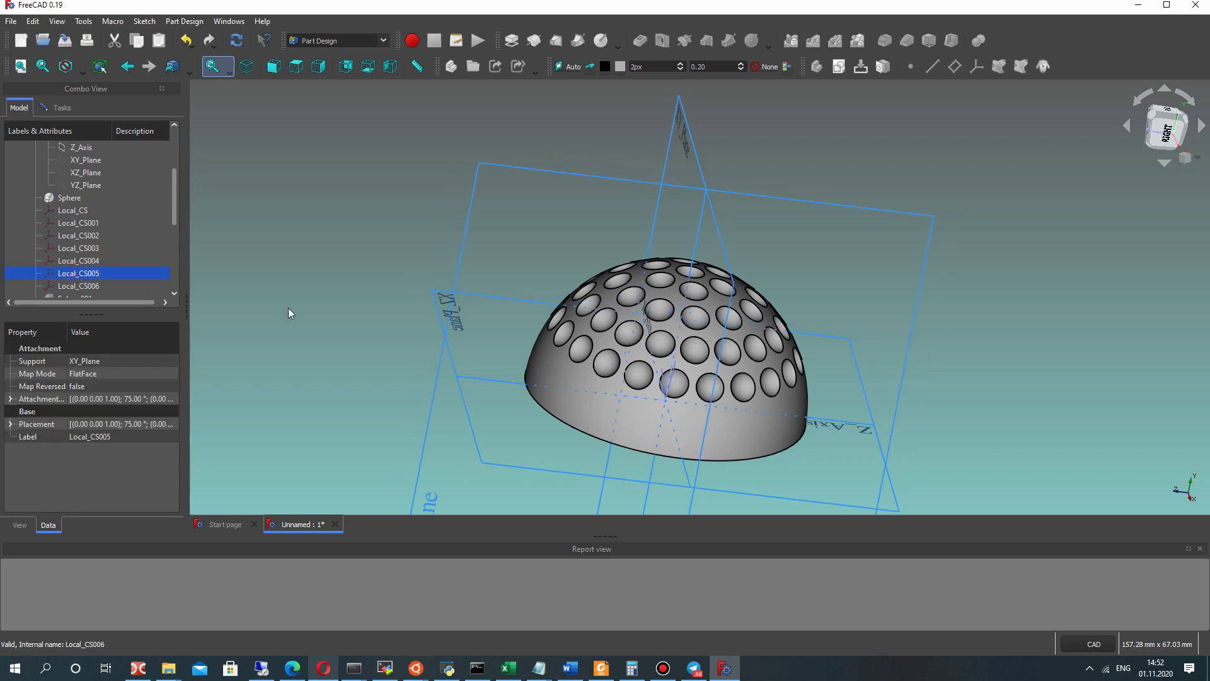
click(59, 107)
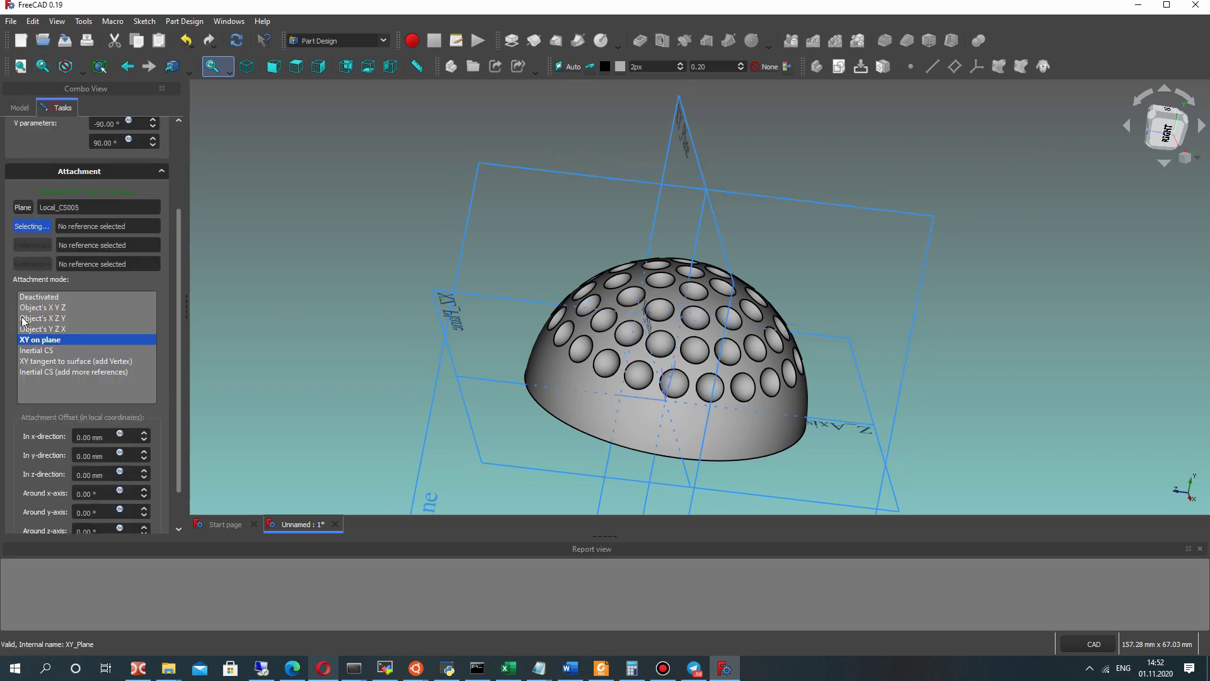
scroll(51, 441, down, 2)
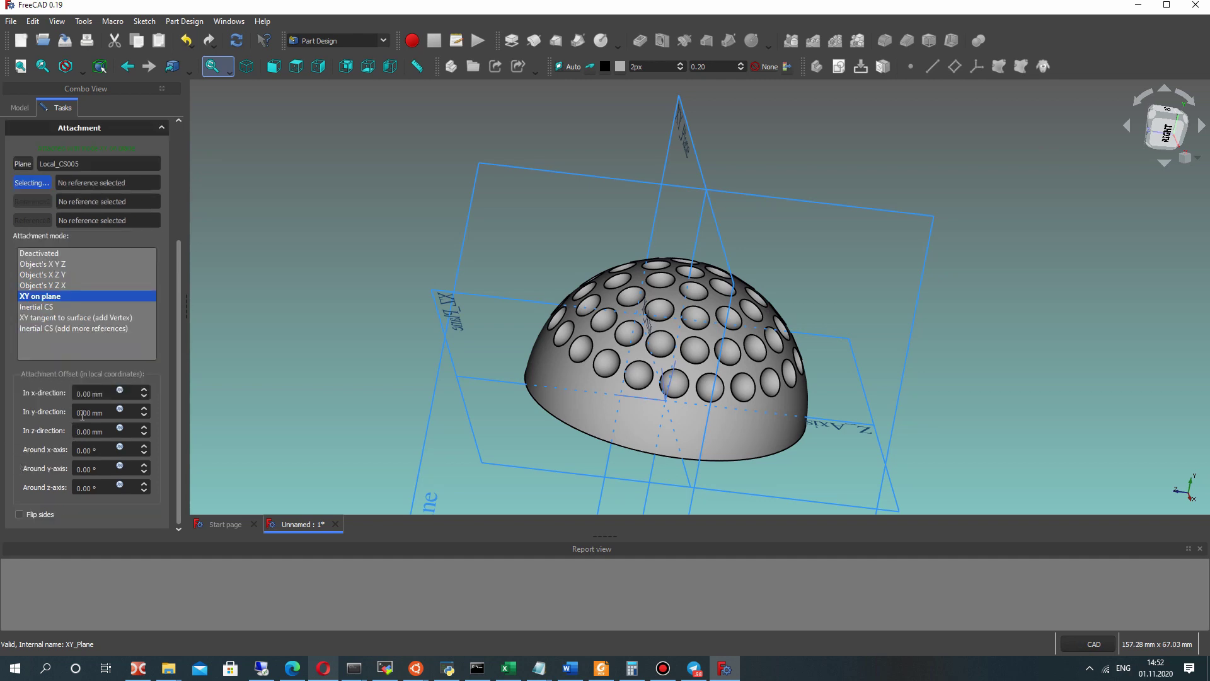
Offset the sixth sphere in its local y-direction onto the dome surface and accept the cut
click(81, 413)
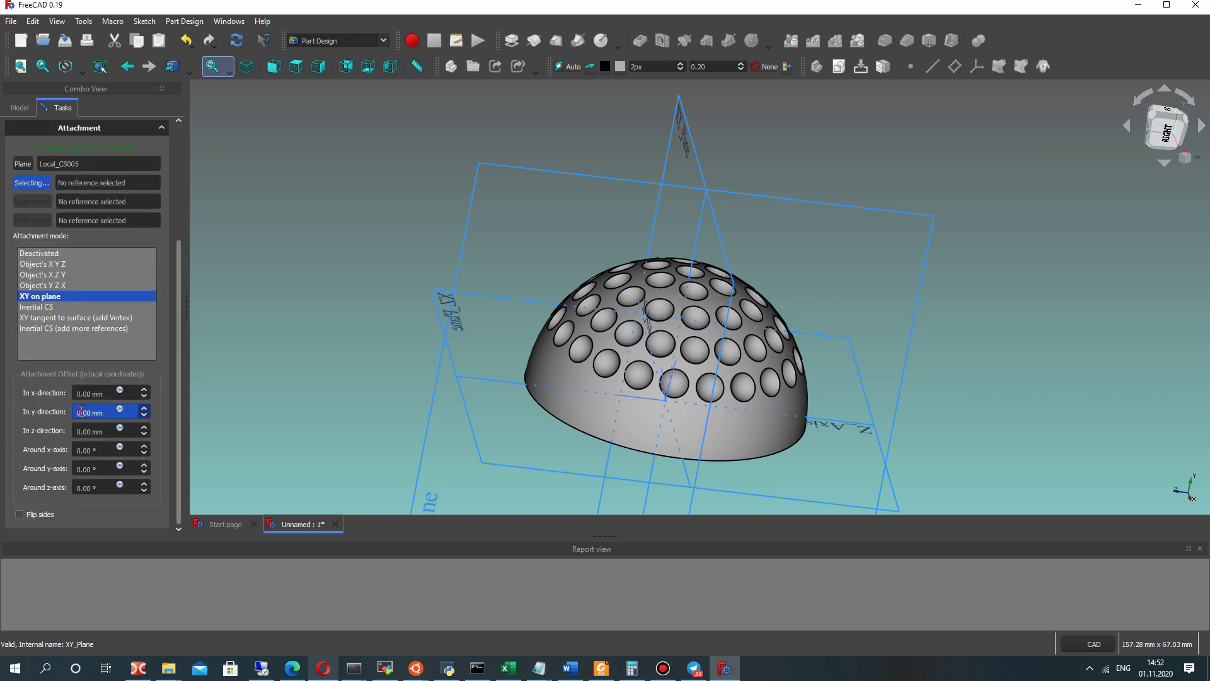
click(29, 436)
middle_drag(239, 334, 449, 261)
scroll(50, 227, up, 5)
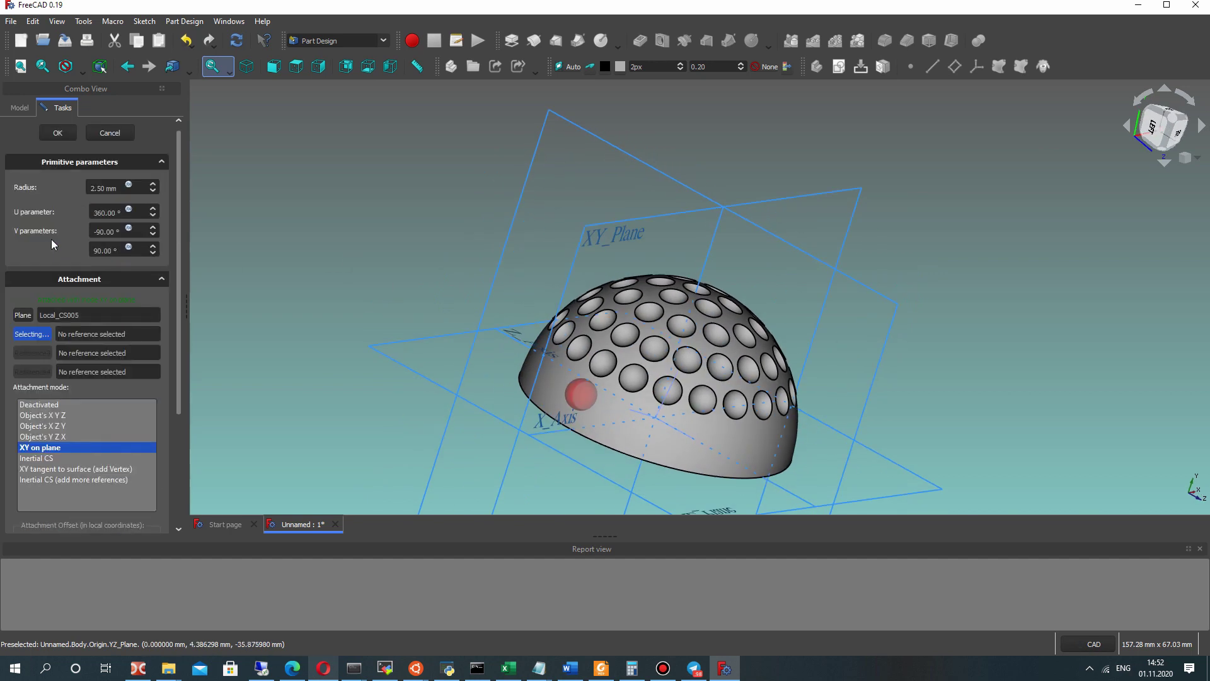
click(58, 138)
Start a polar pattern of the sixth subtractive sphere around the Base Y axis over 360°
scroll(63, 271, down, 3)
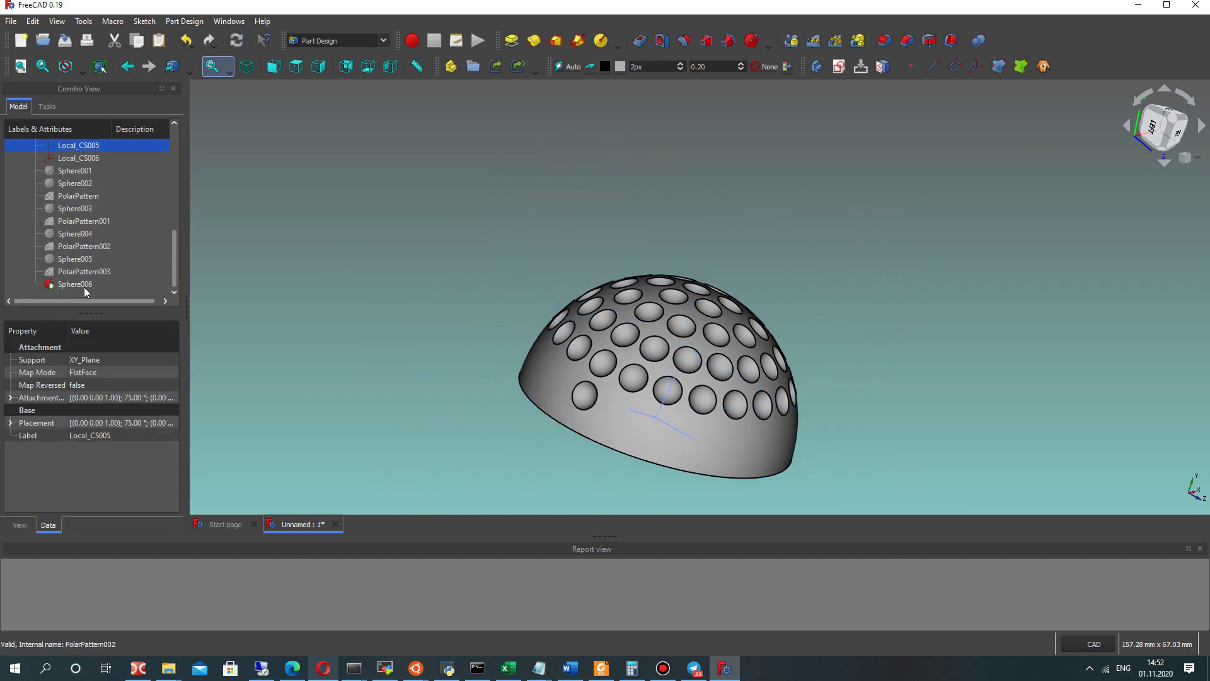
click(79, 284)
click(835, 40)
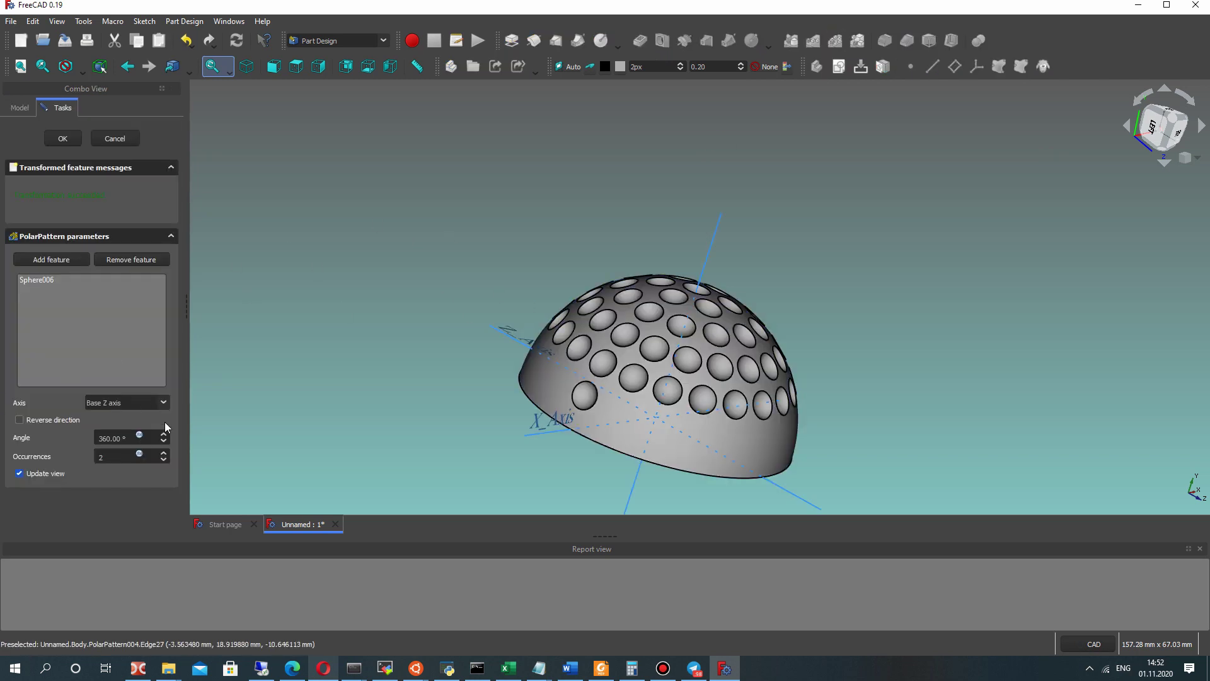
click(144, 403)
click(113, 424)
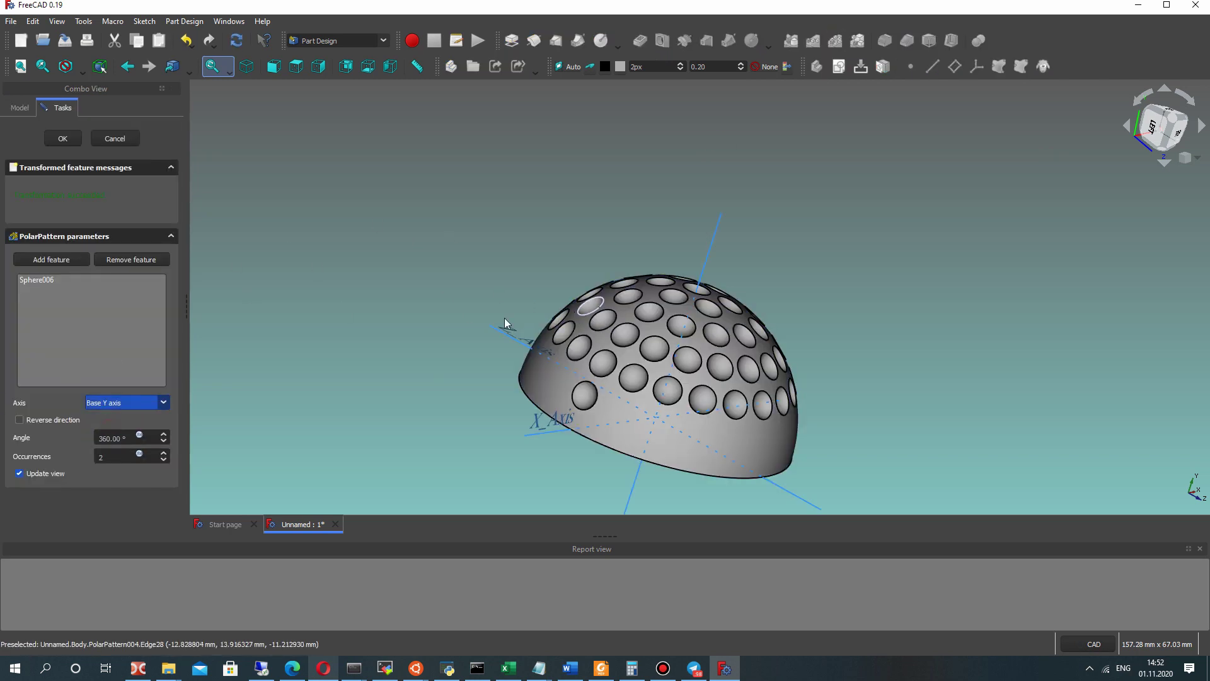
Try 22 occurrences for the sixth sphere's polar pattern, set it to 23 and accept the pattern
double_click(111, 459)
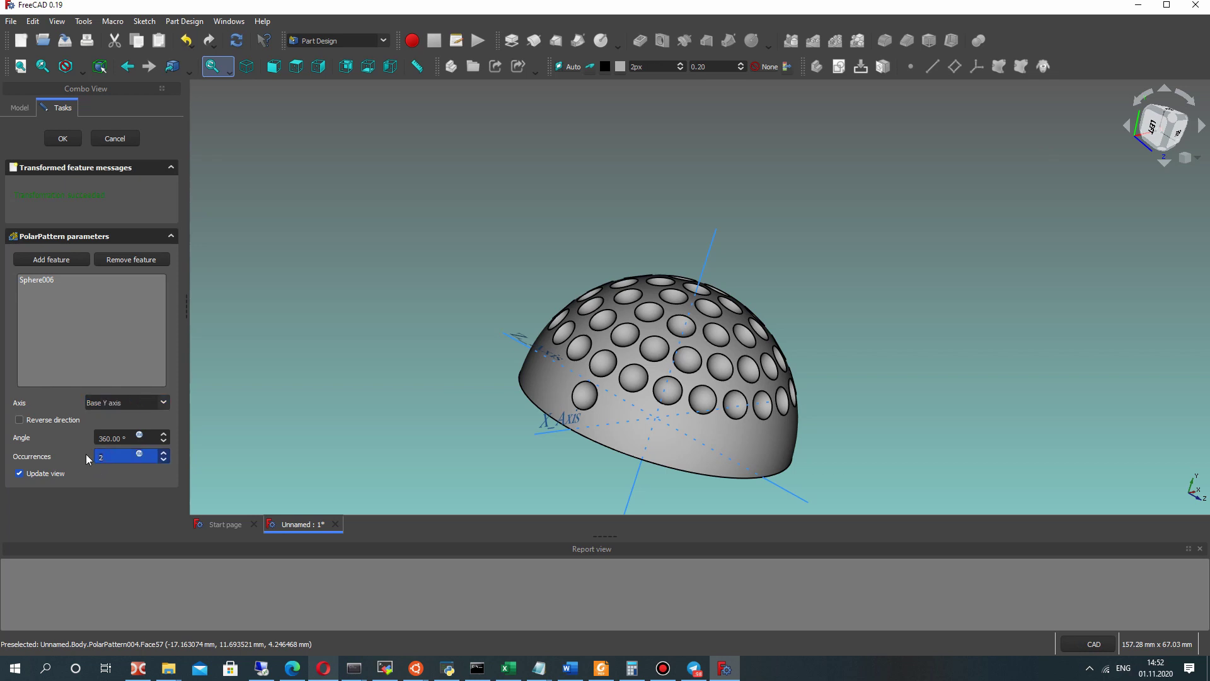
text(2)
middle_drag(875, 332, 823, 328)
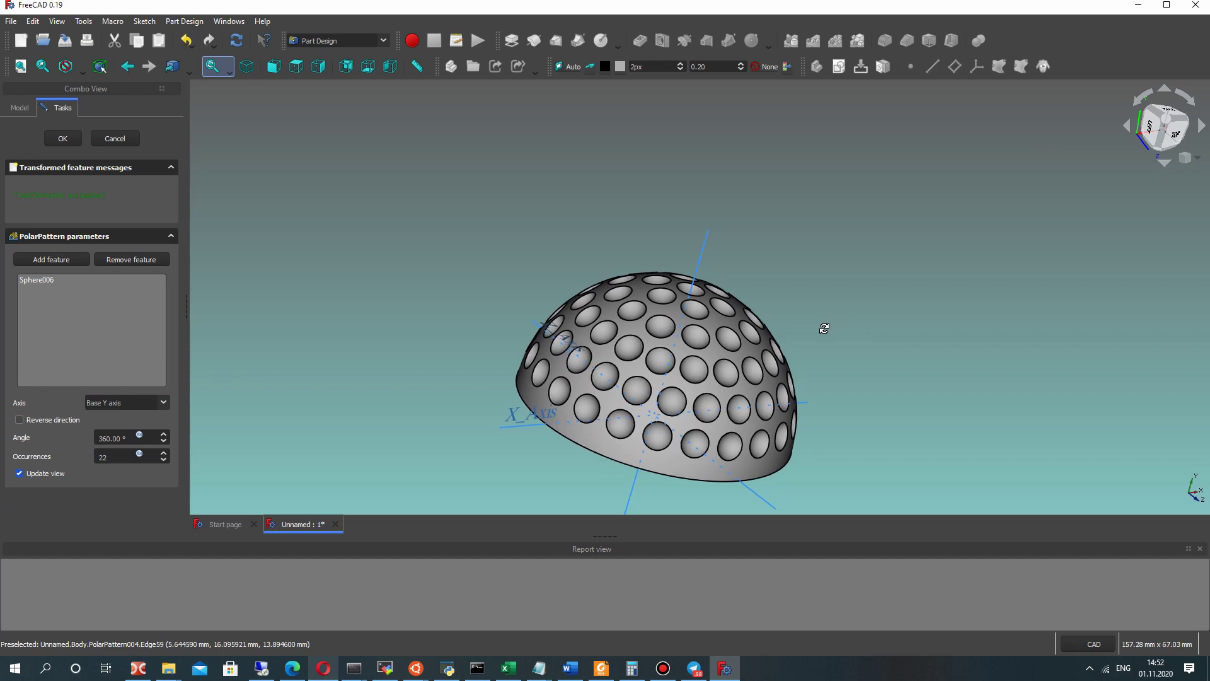
double_click(105, 455)
text(23)
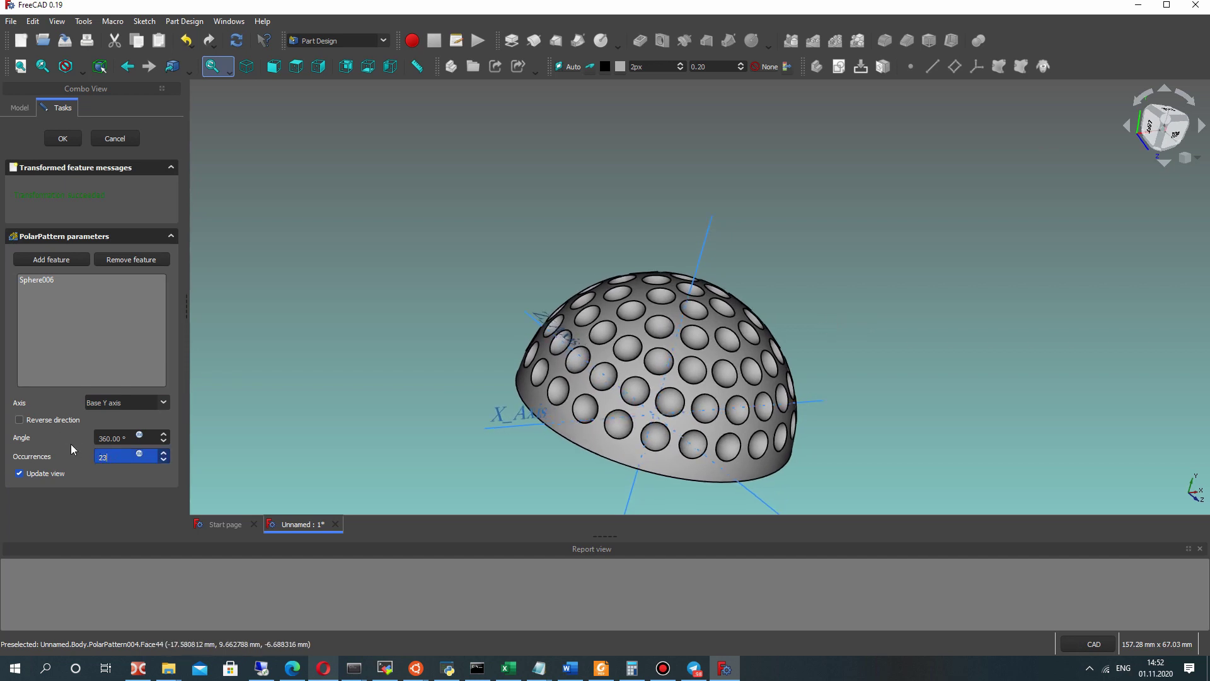
click(107, 479)
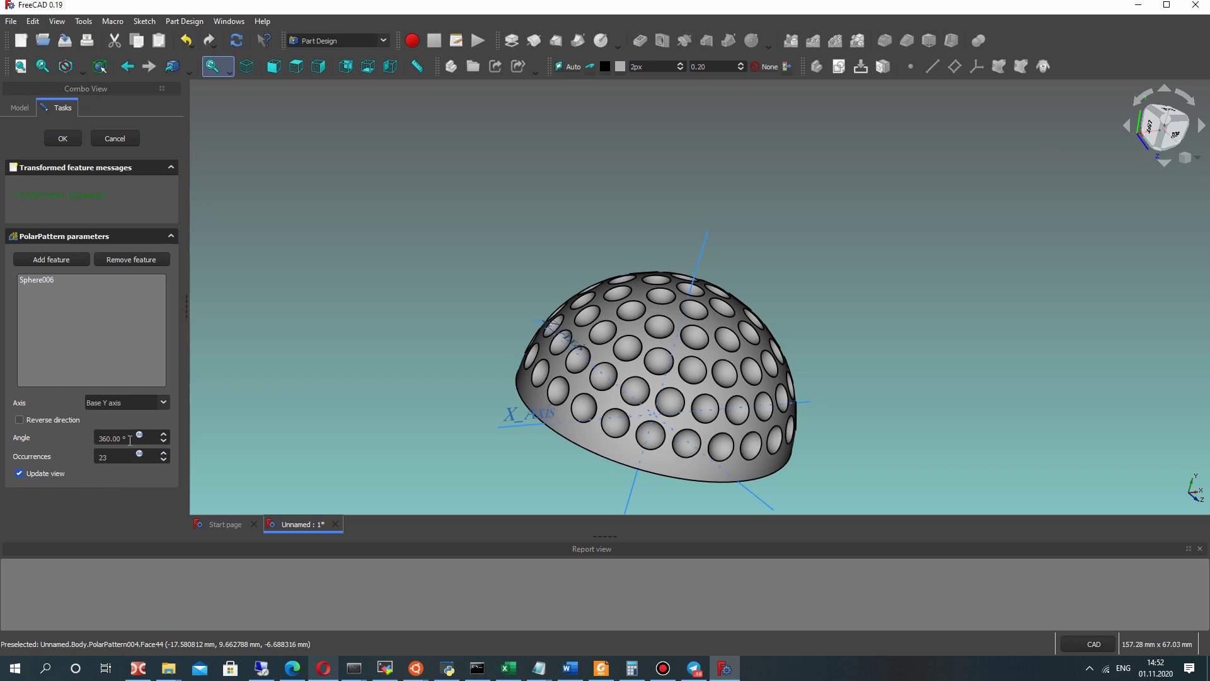
middle_drag(792, 386, 524, 283)
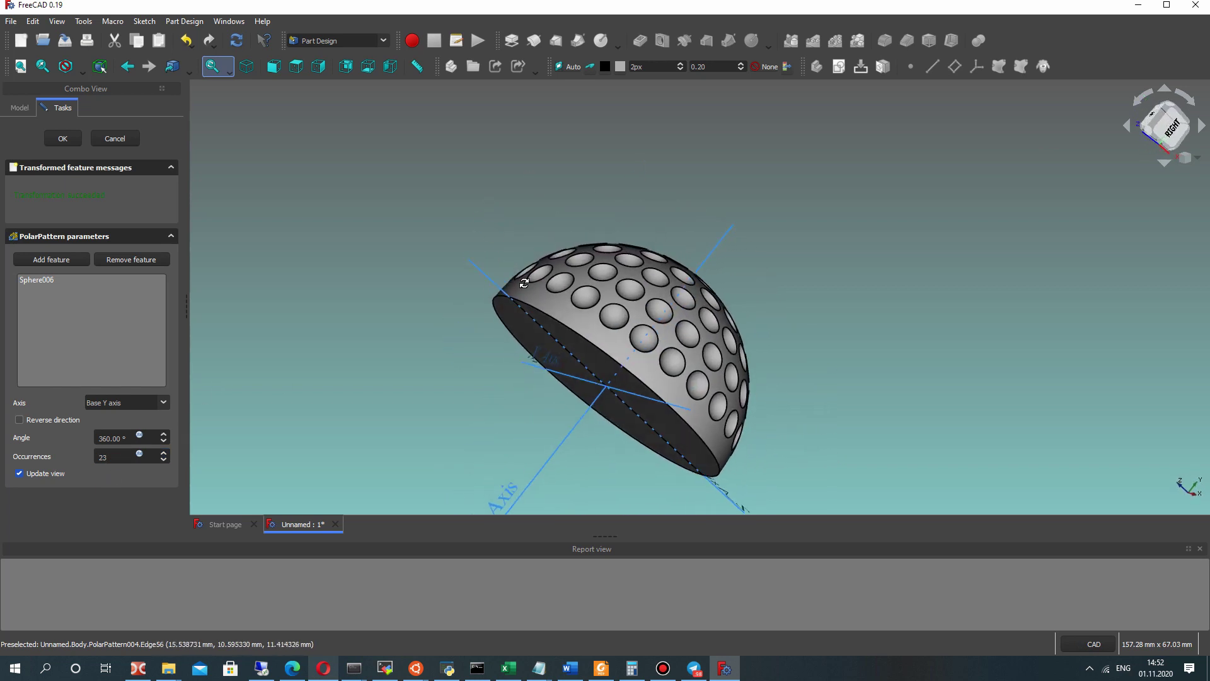
click(62, 138)
Examine the half sphere from its flat side and review the spheres, patterns and coordinate systems in the feature tree
middle_drag(422, 224, 596, 319)
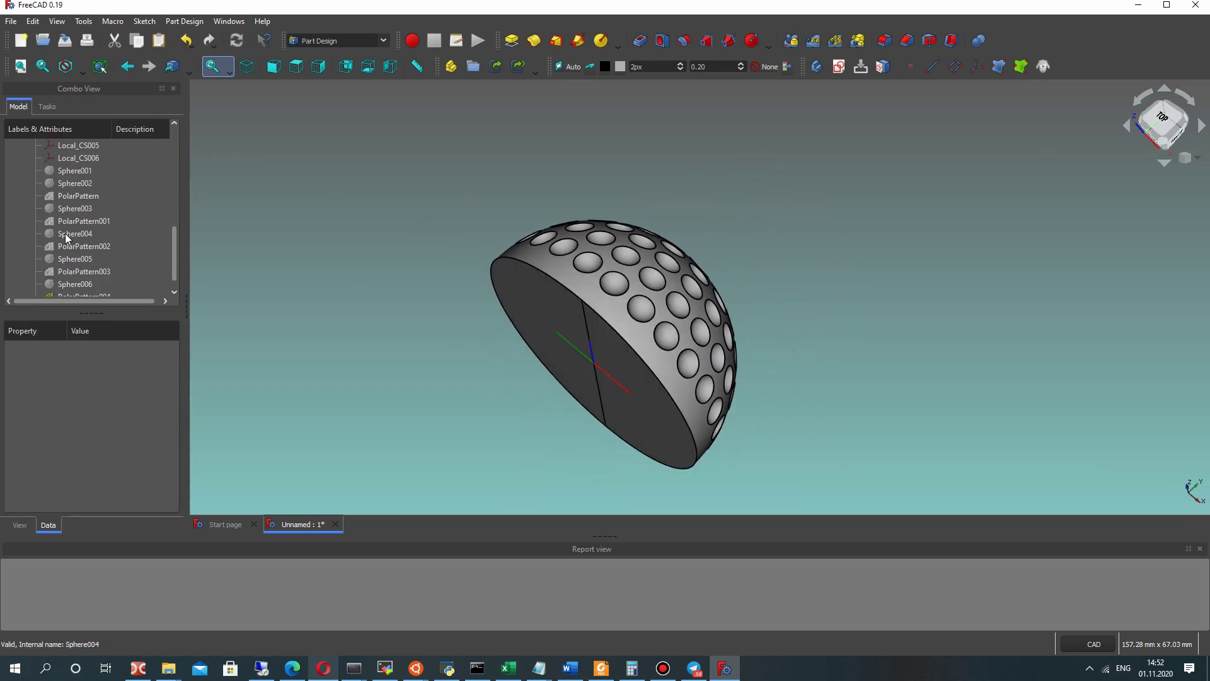
scroll(77, 272, down, 1)
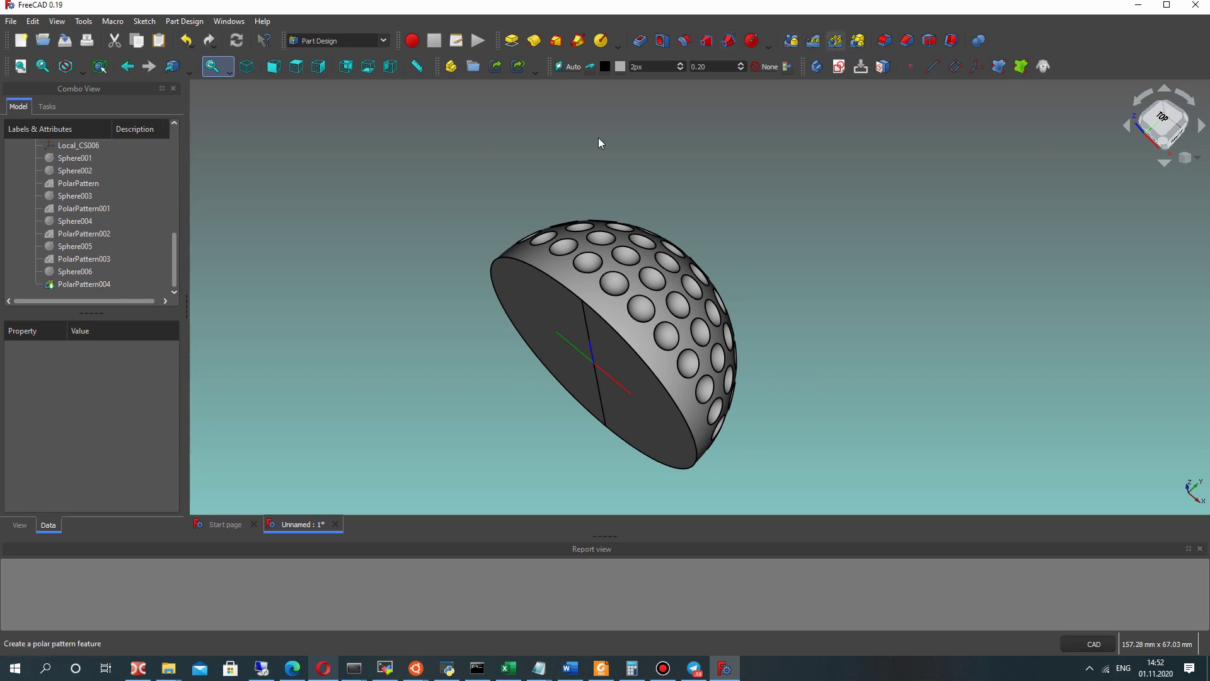
scroll(71, 264, up, 6)
scroll(71, 263, down, 6)
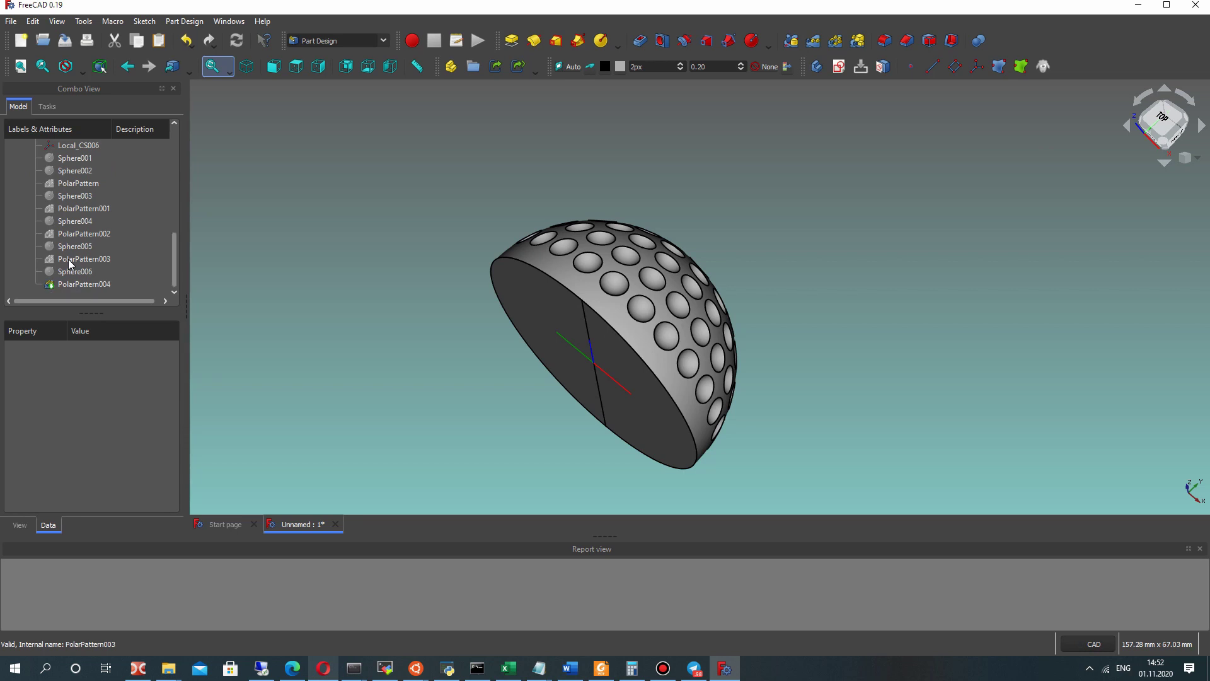
click(766, 42)
click(766, 43)
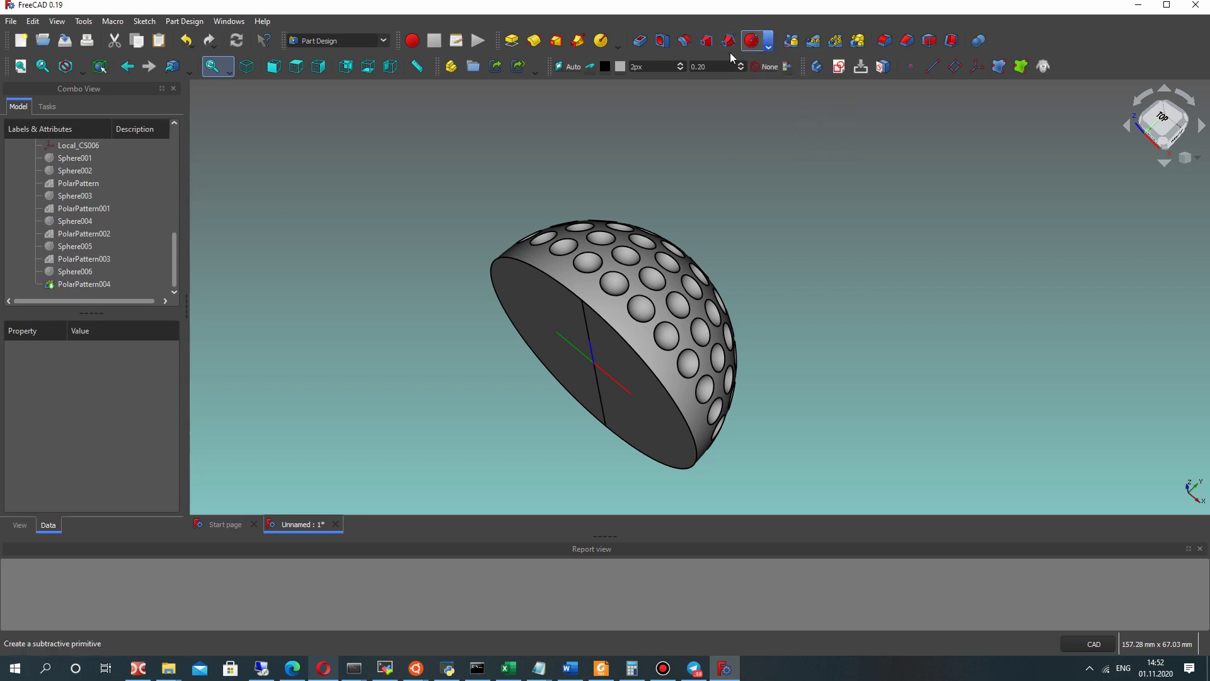
scroll(98, 226, up, 3)
scroll(99, 227, up, 4)
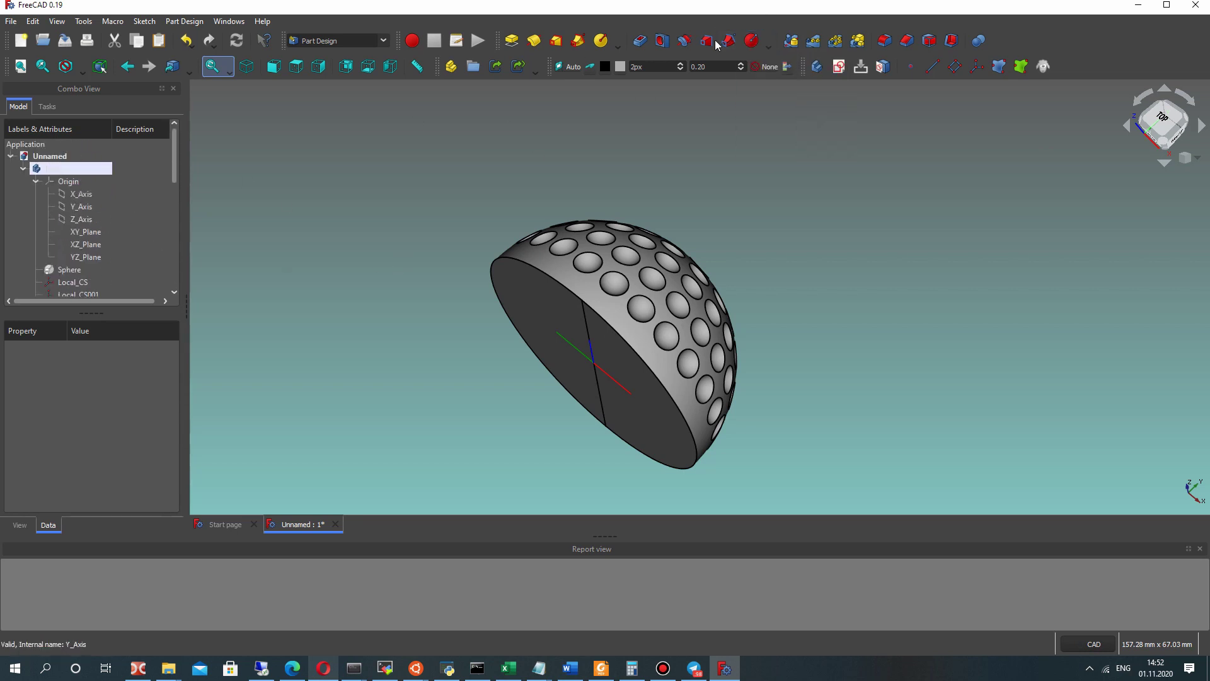
Create a seventh subtractive sphere with a 2.5 mm radius and attach it to Local_CS006 in XY on plane mode
click(752, 41)
click(92, 193)
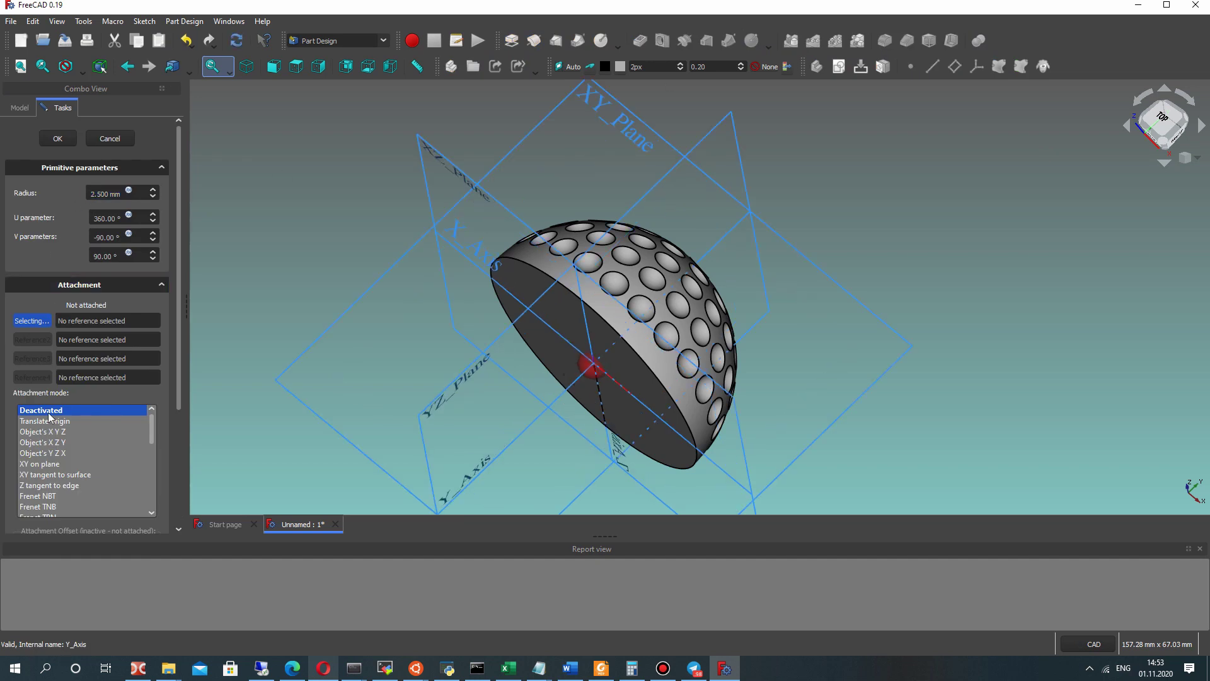
click(19, 112)
scroll(79, 243, down, 4)
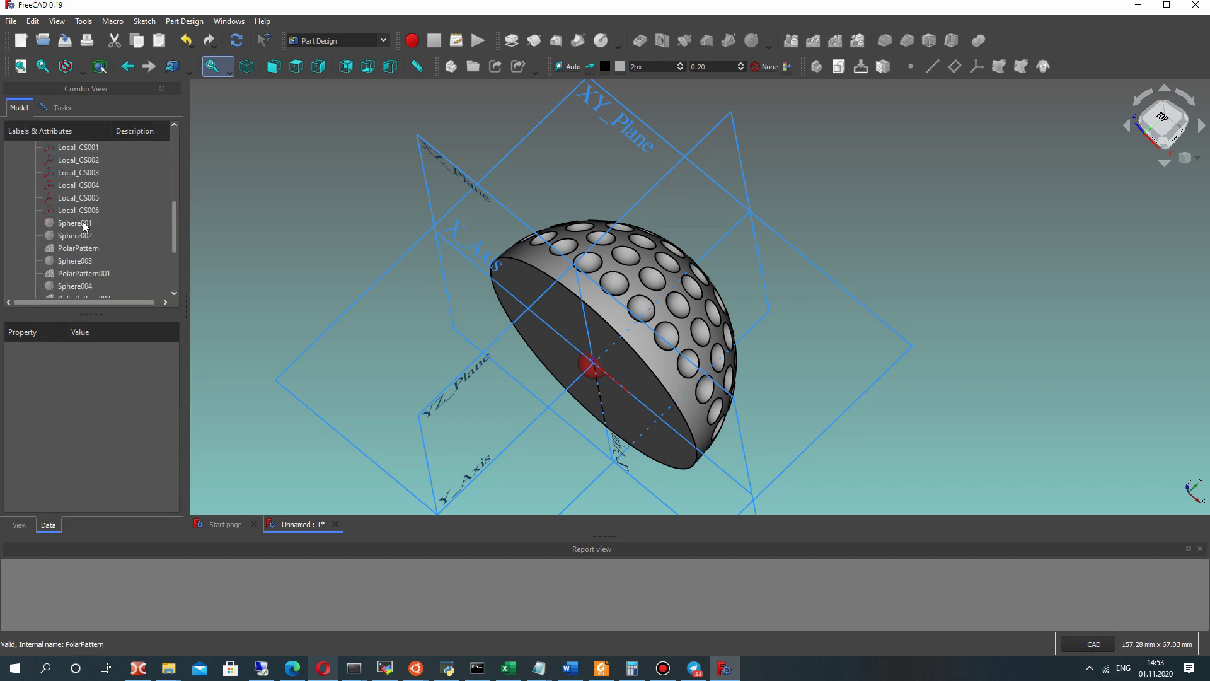
click(84, 212)
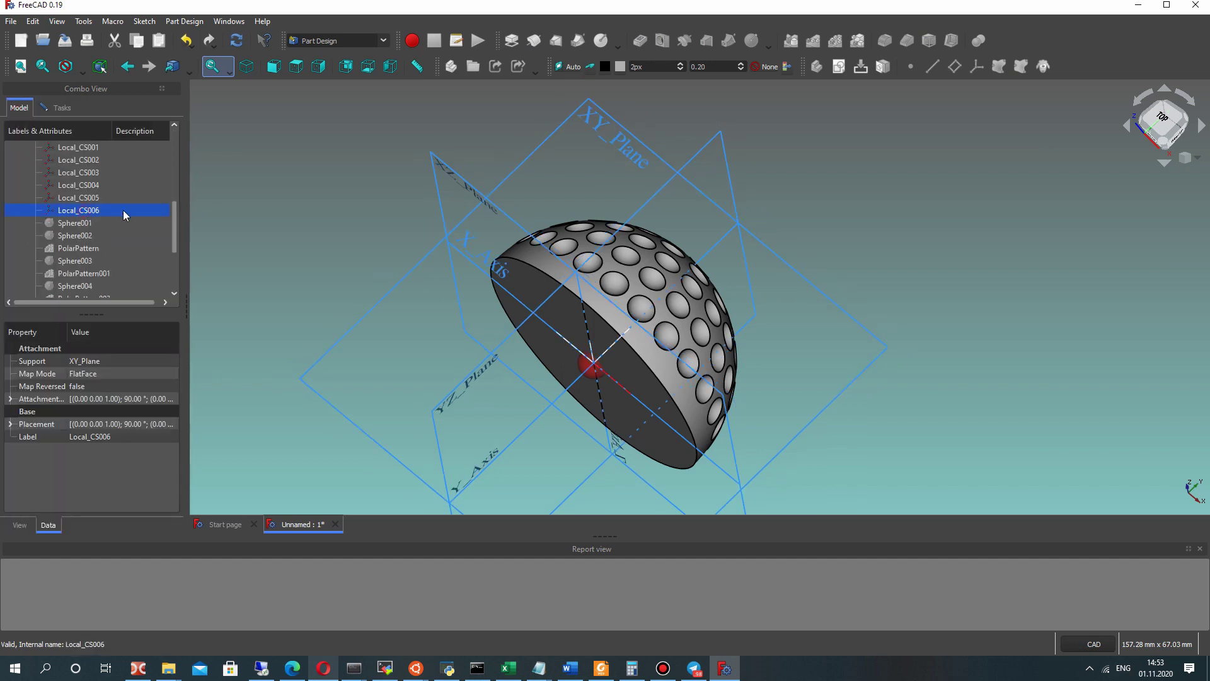
click(63, 108)
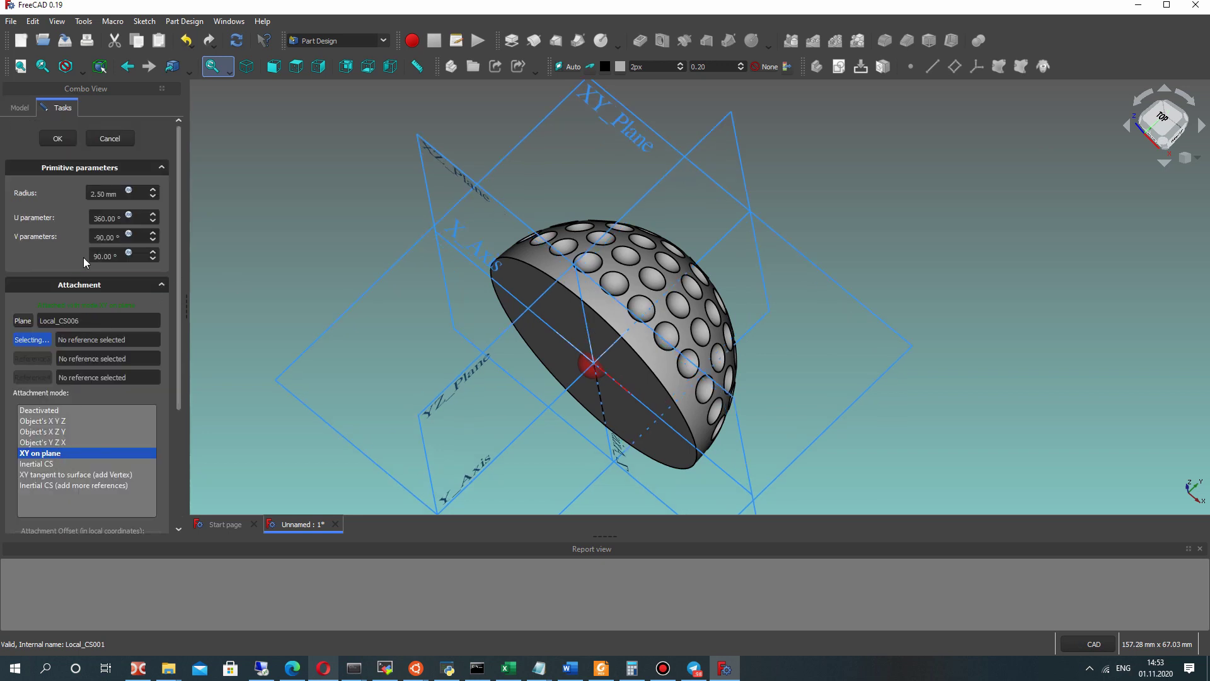
Offset the seventh sphere 23 mm in its local y-direction and accept the cut at the dome's base edge
scroll(81, 315, down, 4)
click(76, 411)
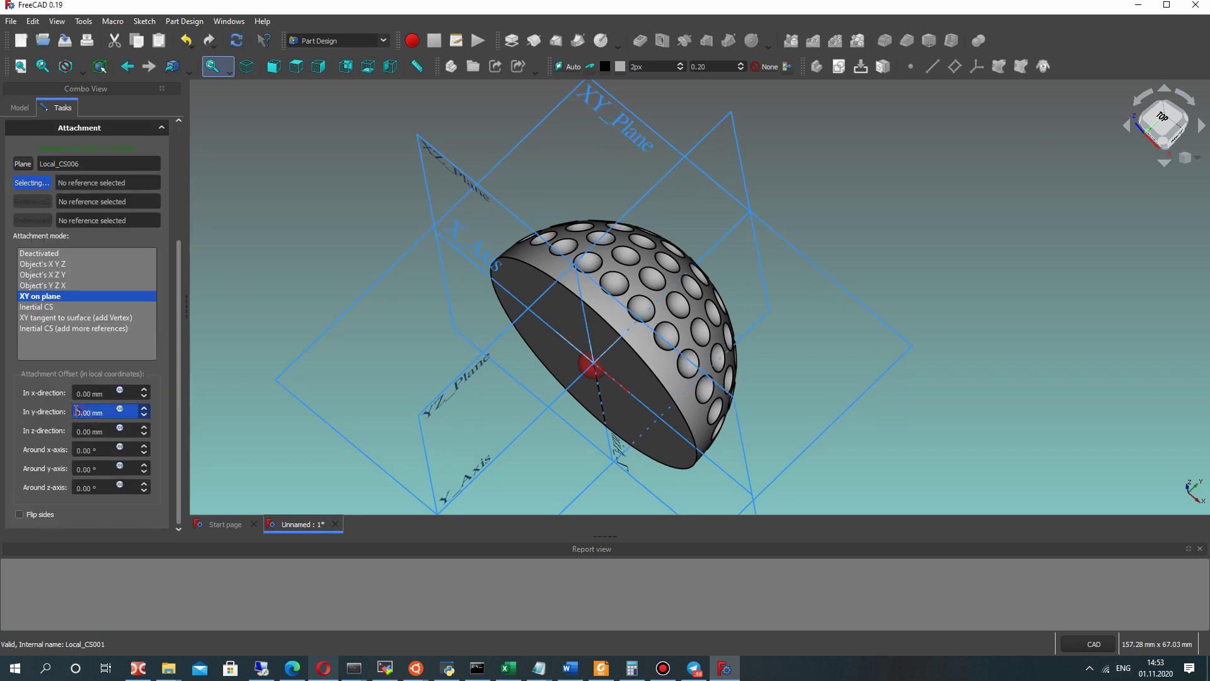
click(34, 411)
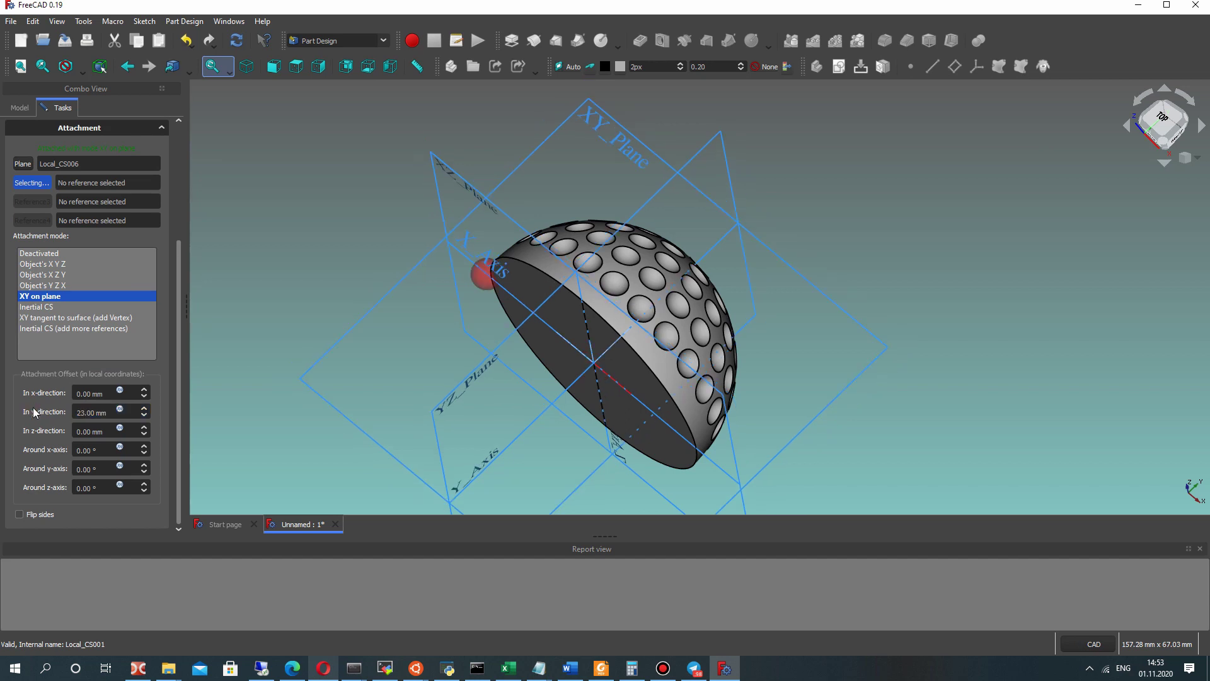
middle_drag(712, 211, 782, 271)
middle_drag(749, 319, 630, 202)
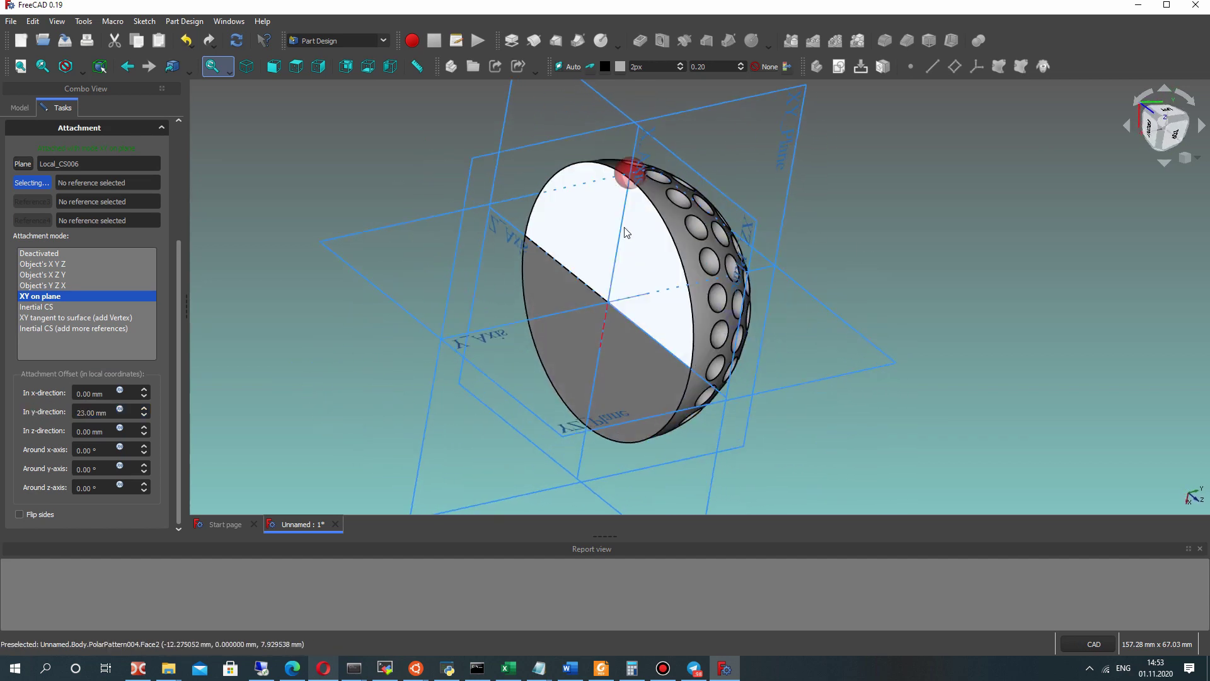
scroll(607, 173, up, 3)
scroll(60, 151, up, 5)
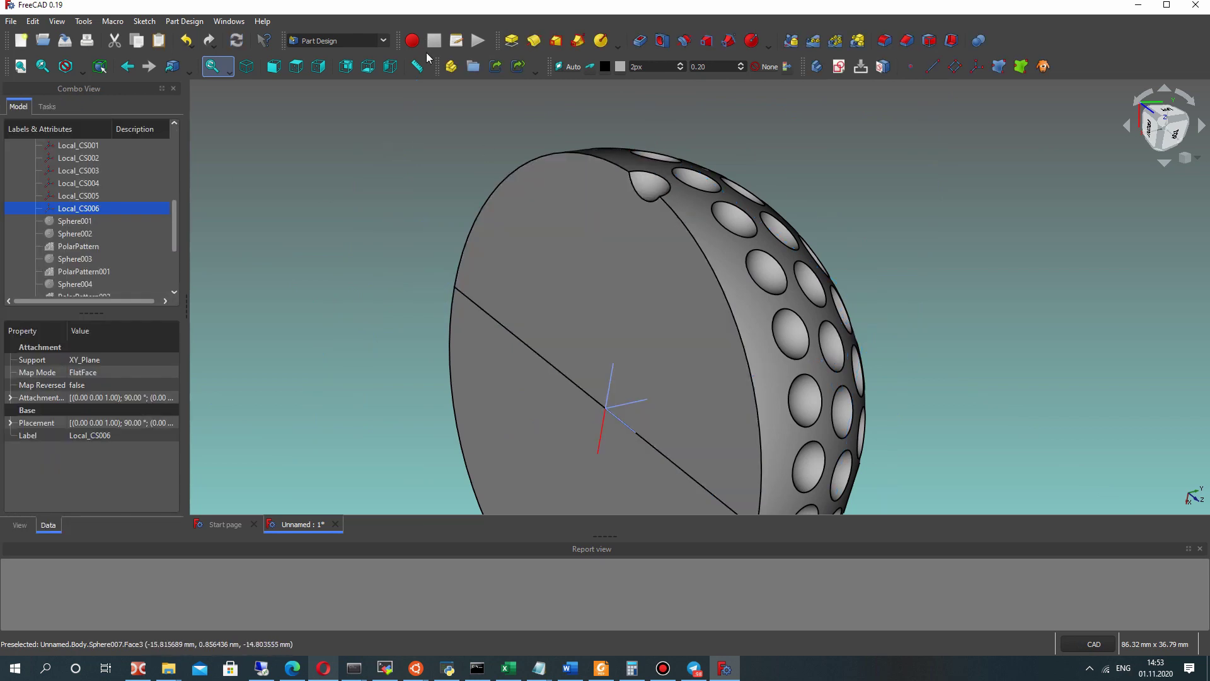
scroll(717, 85, down, 2)
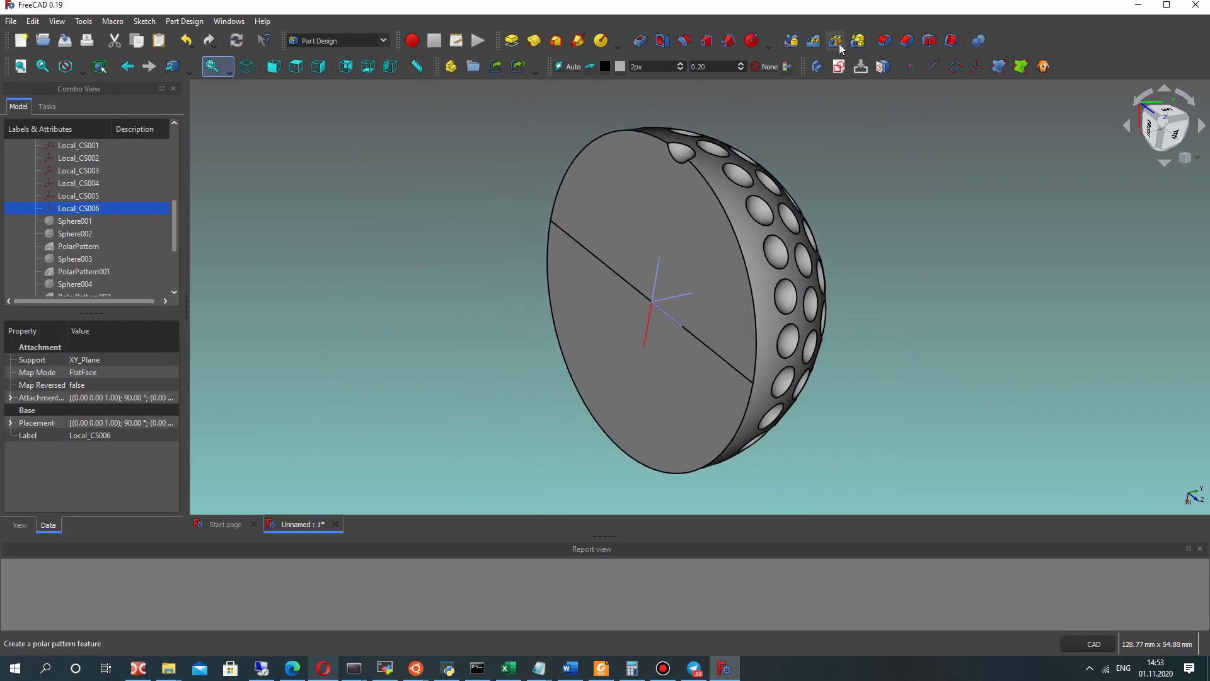
click(835, 40)
click(115, 138)
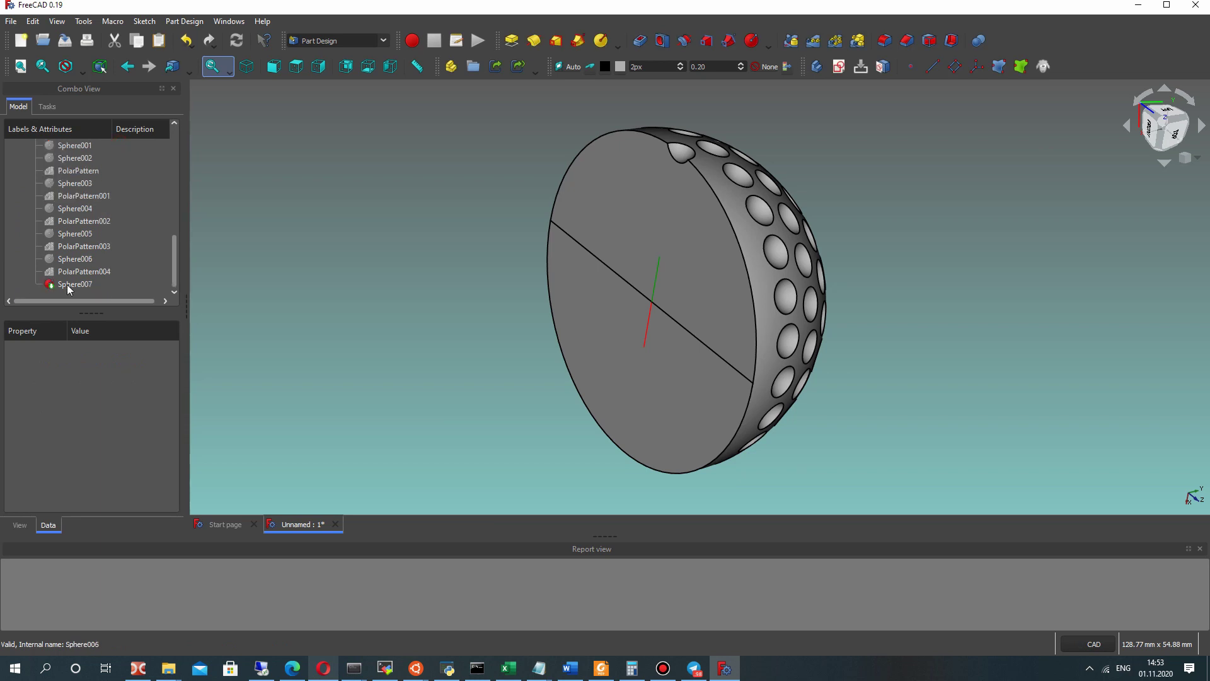
Create a polar pattern of the seventh sphere with 24 occurrences over 360° about the base Y axis and accept it
click(74, 284)
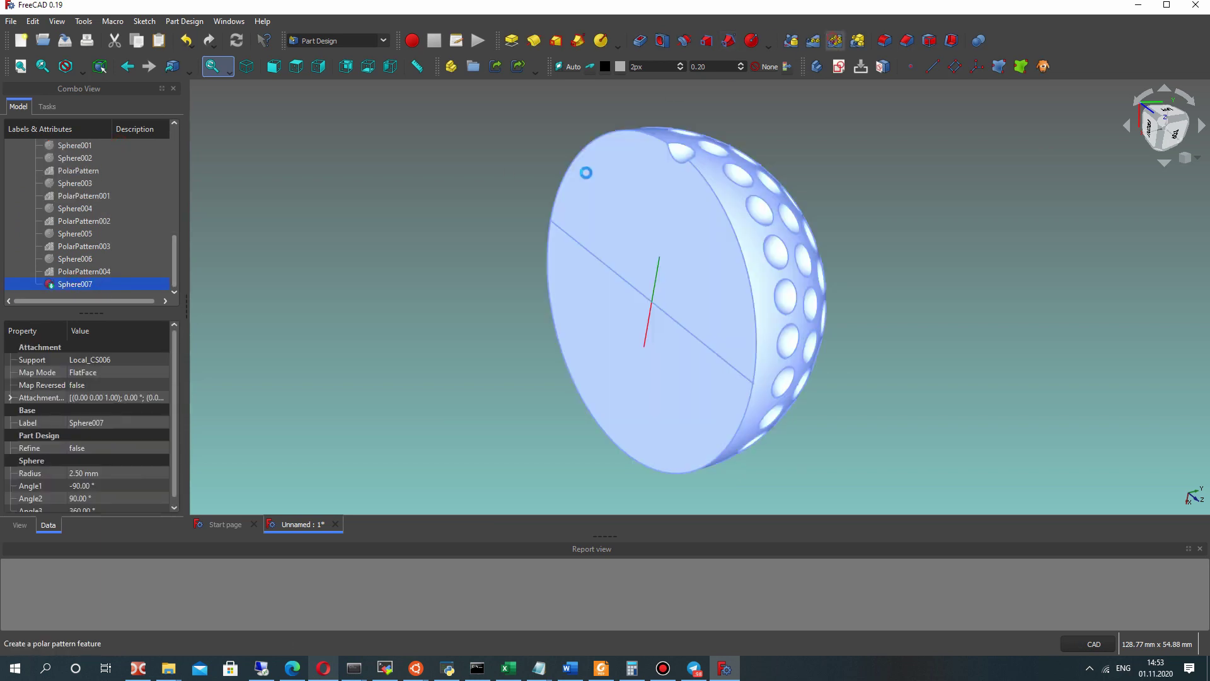
double_click(99, 456)
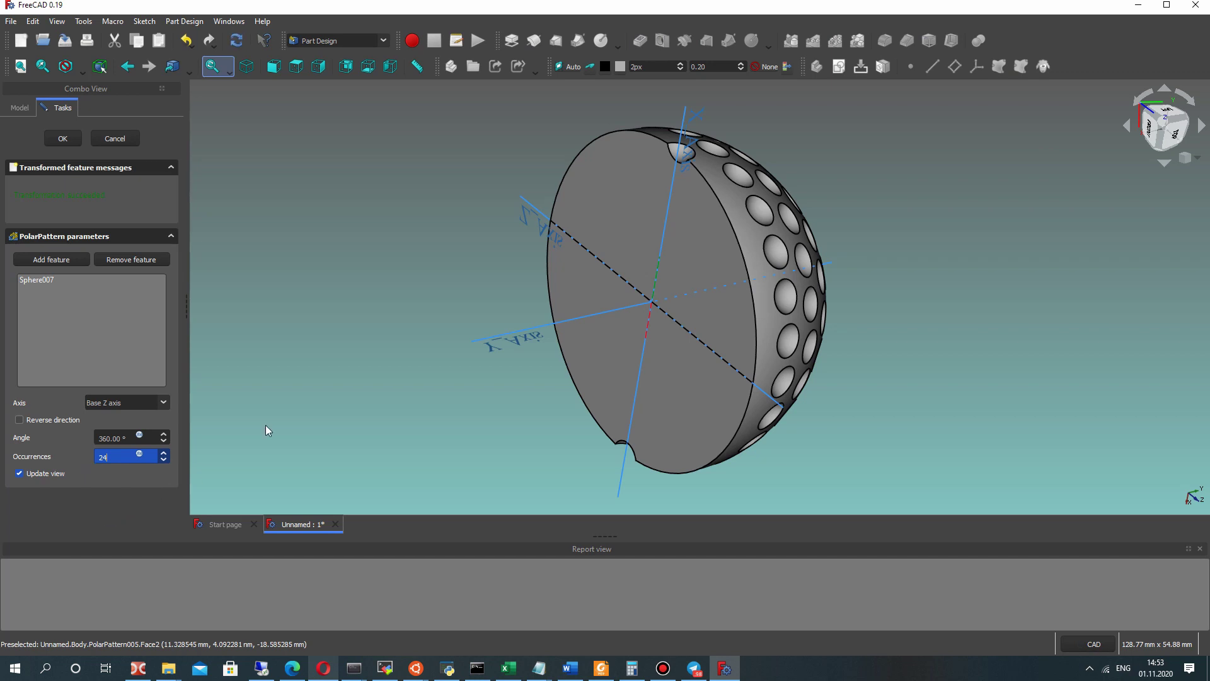
click(378, 355)
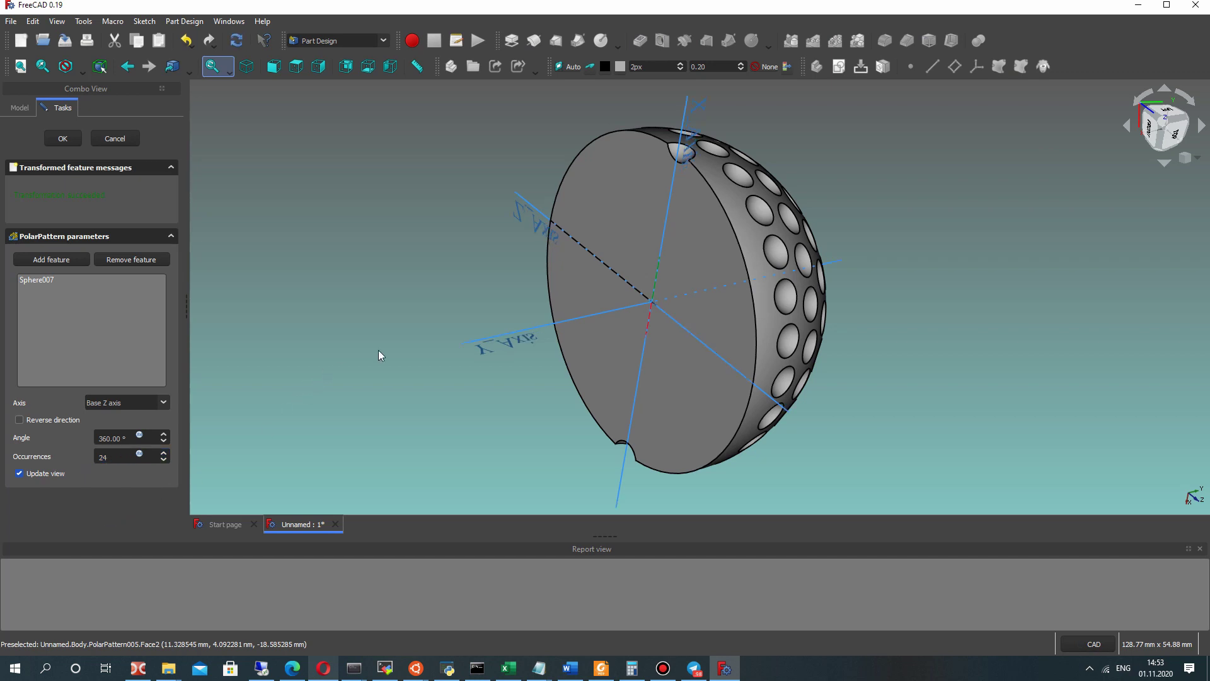
click(115, 401)
click(110, 415)
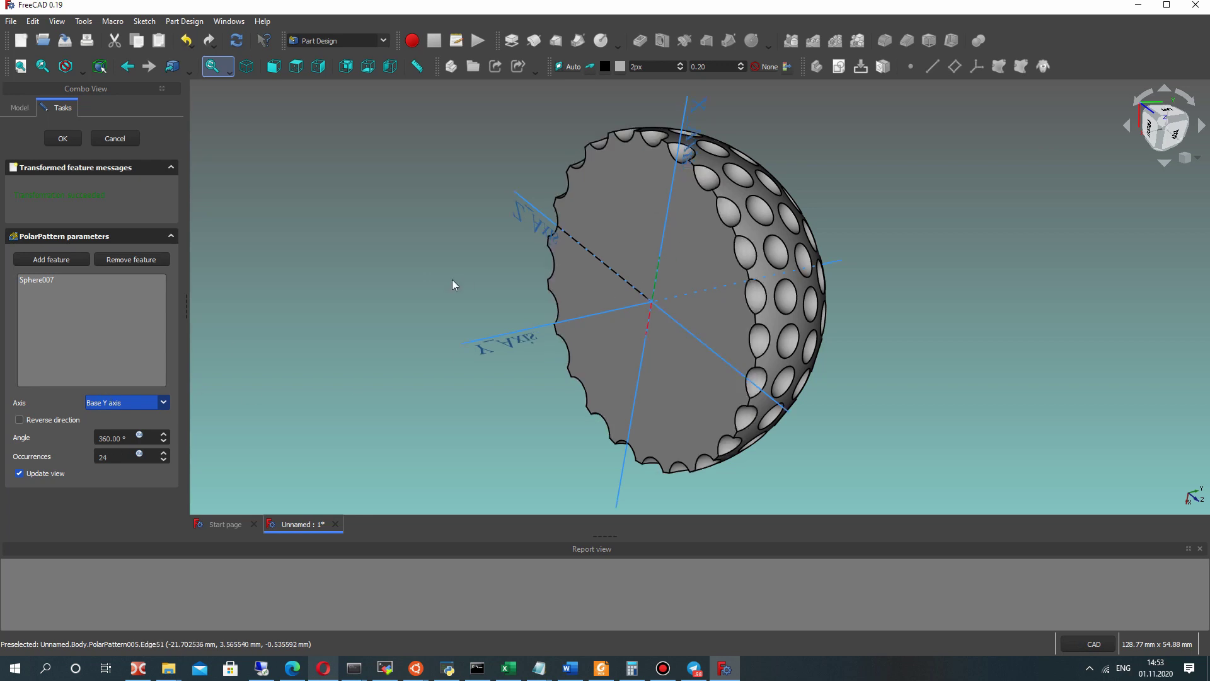
middle_drag(568, 316, 540, 322)
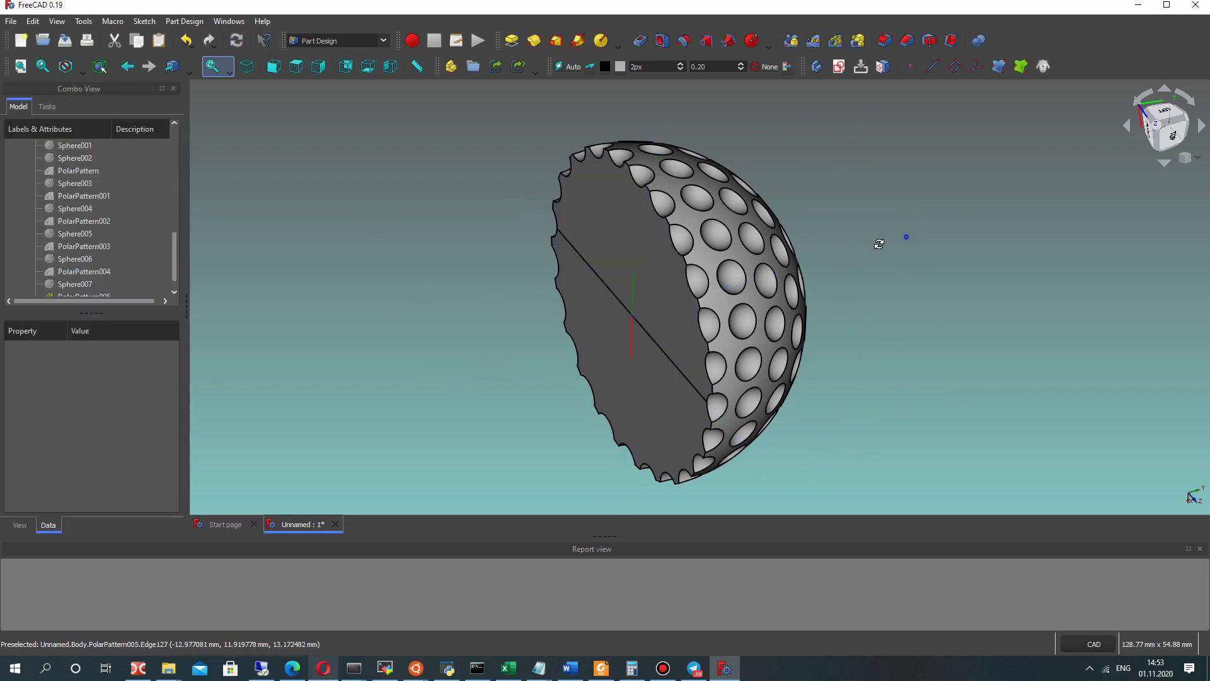
middle_drag(877, 245, 558, 271)
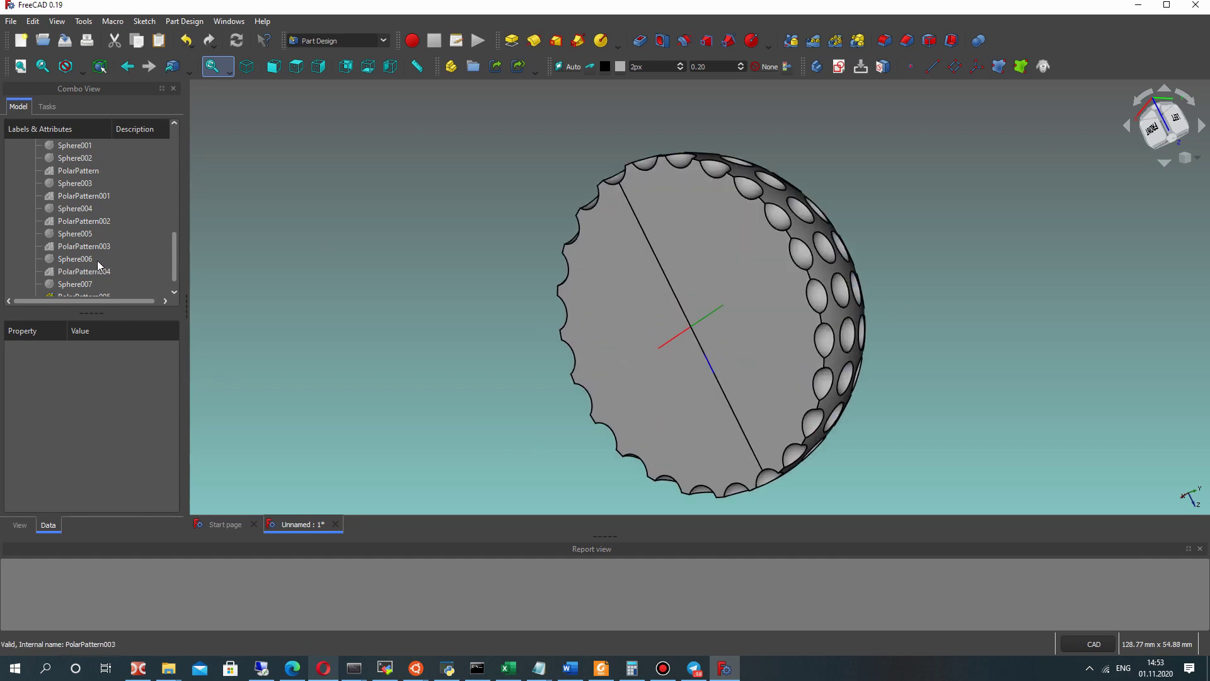
Switch to the Part workbench and collapse the dimpled half sphere's body in the feature tree
click(84, 293)
click(372, 41)
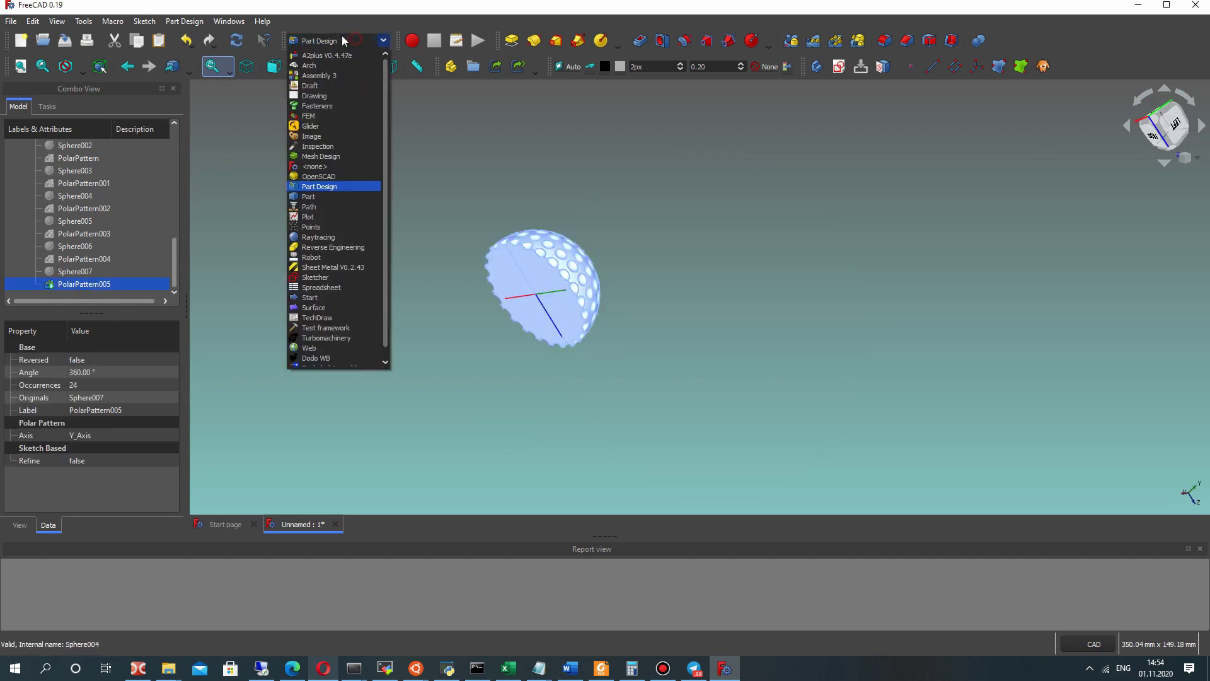
click(315, 196)
scroll(385, 184, up, 3)
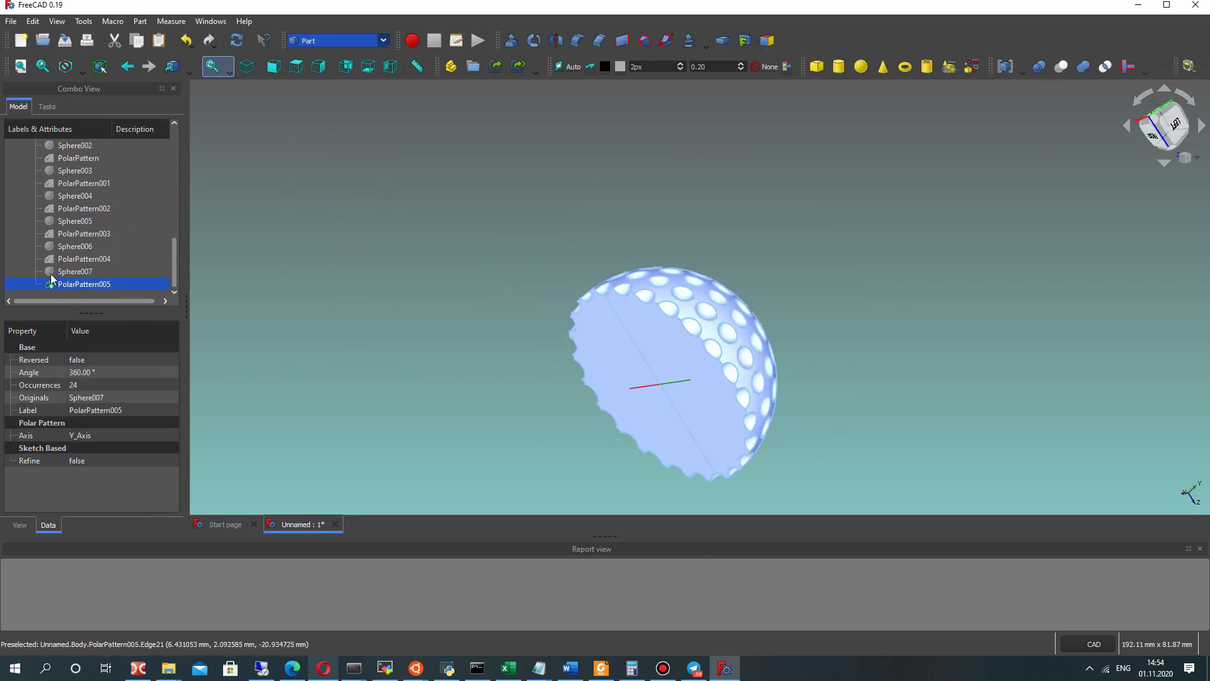
scroll(52, 236, up, 4)
scroll(53, 238, up, 3)
double_click(43, 171)
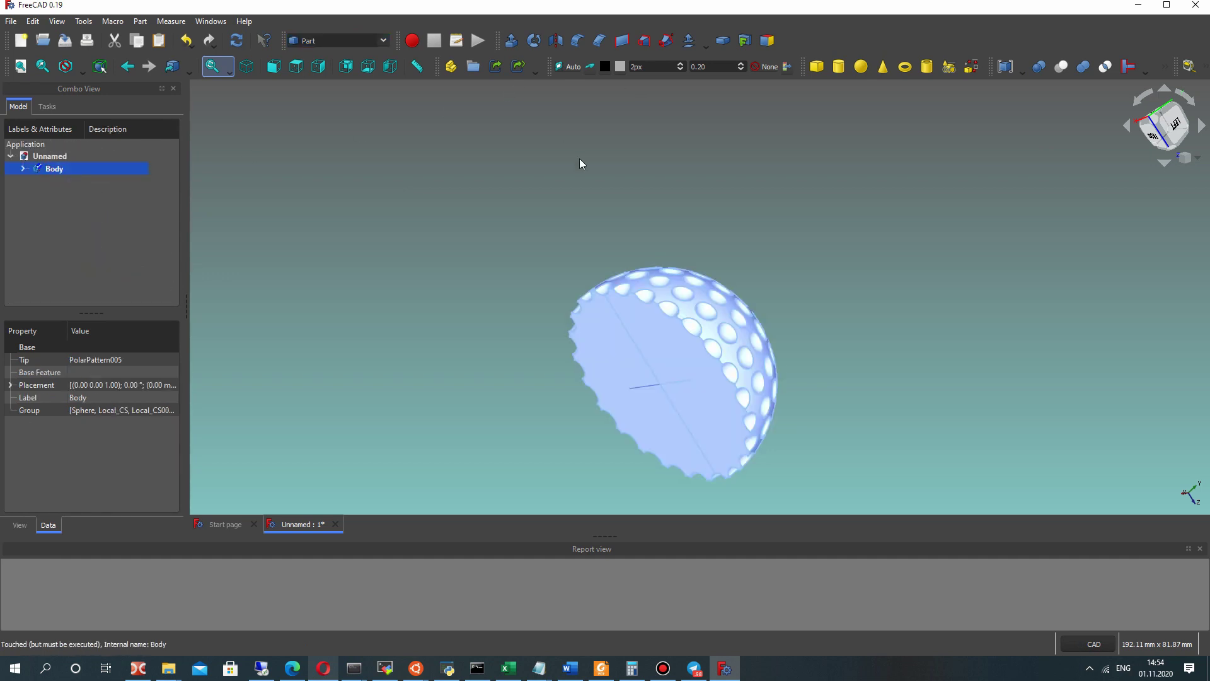
click(629, 174)
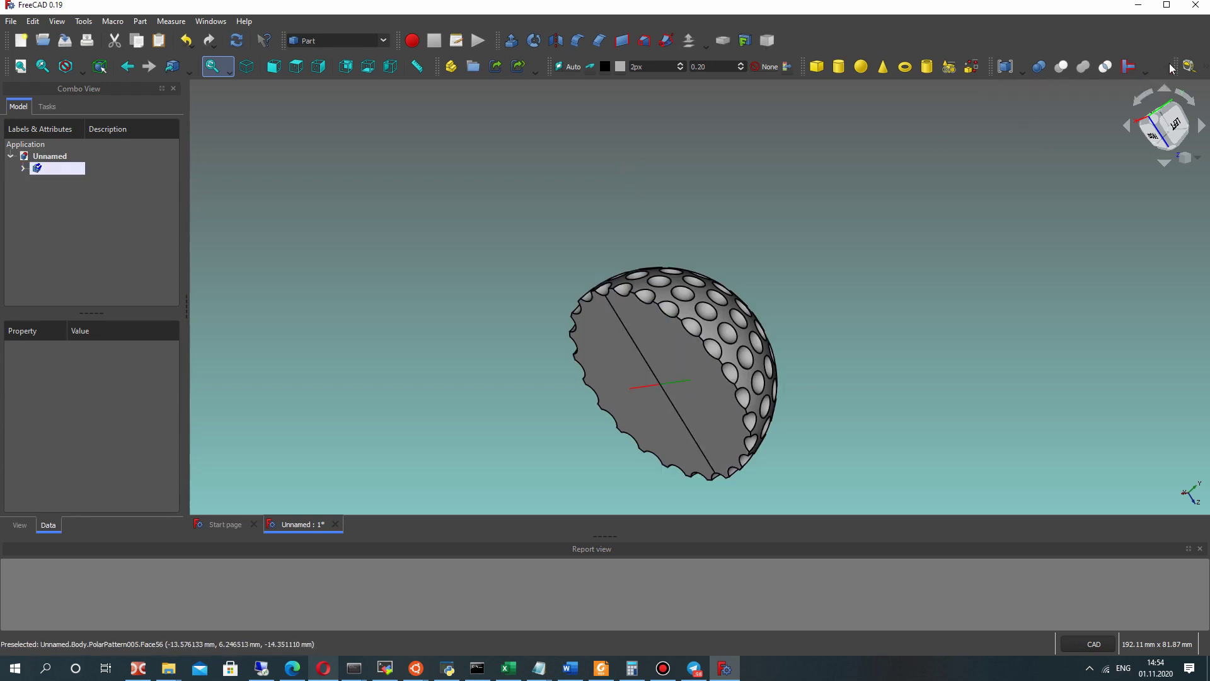
Mirror PolarPattern005 across the XZ plane with the base point at the origin to form the other half of the ball
click(140, 22)
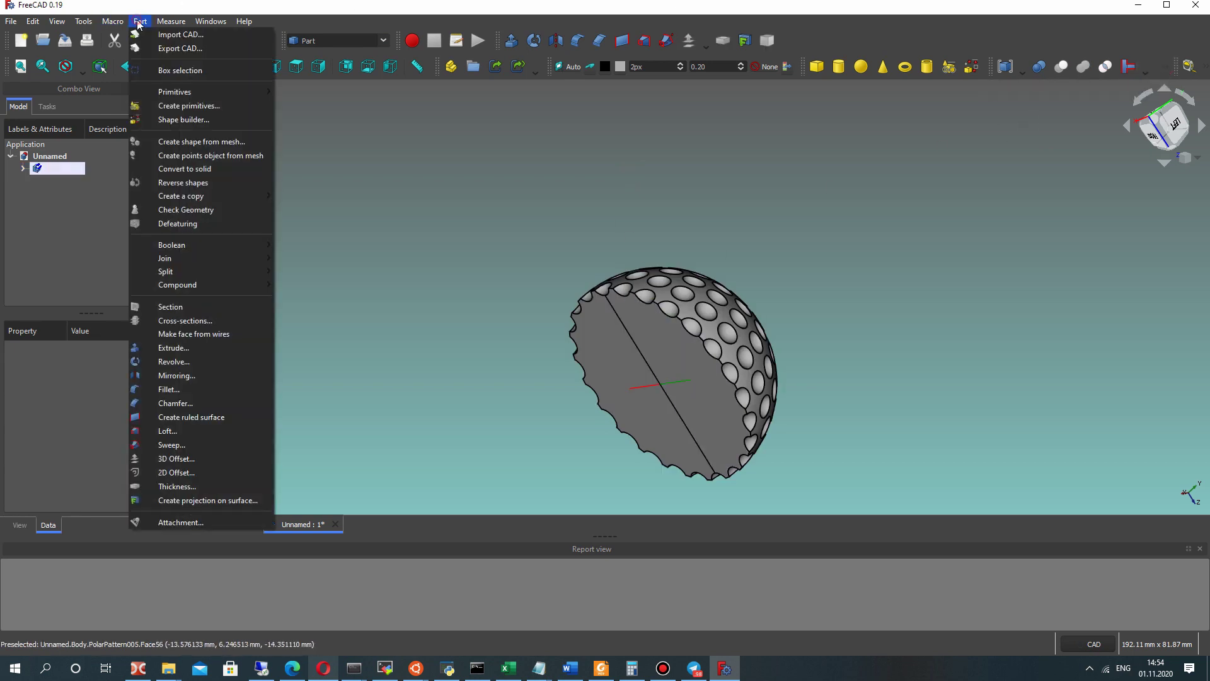
click(196, 383)
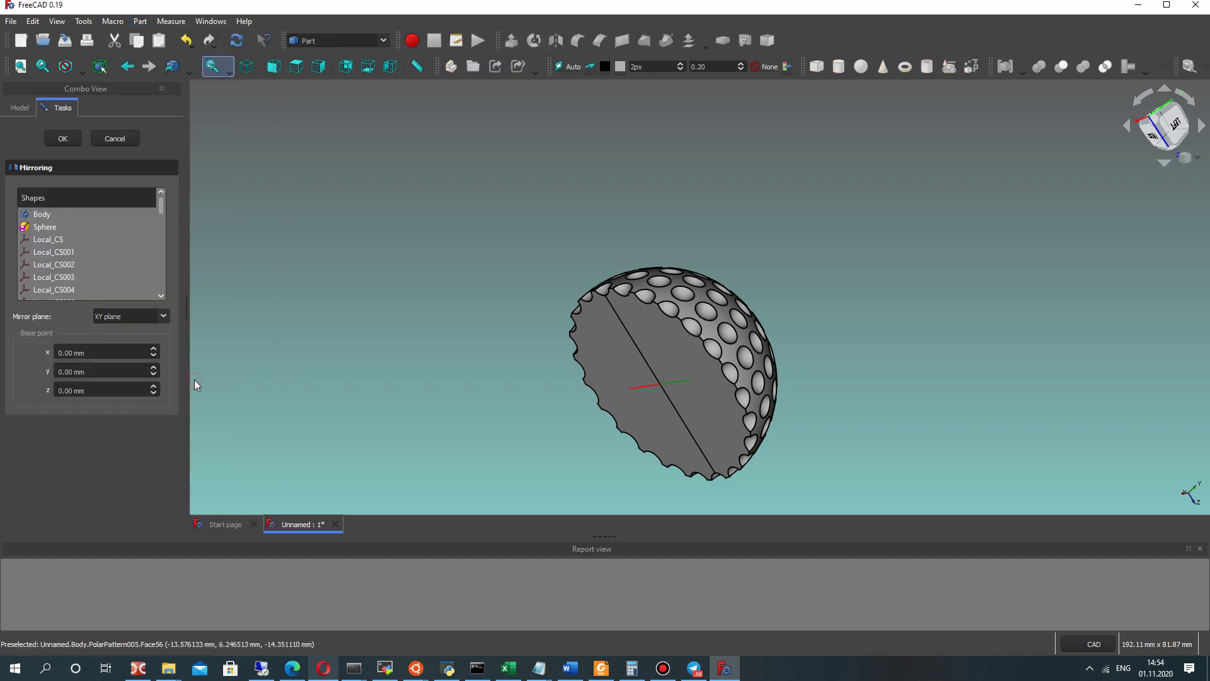
scroll(61, 240, down, 10)
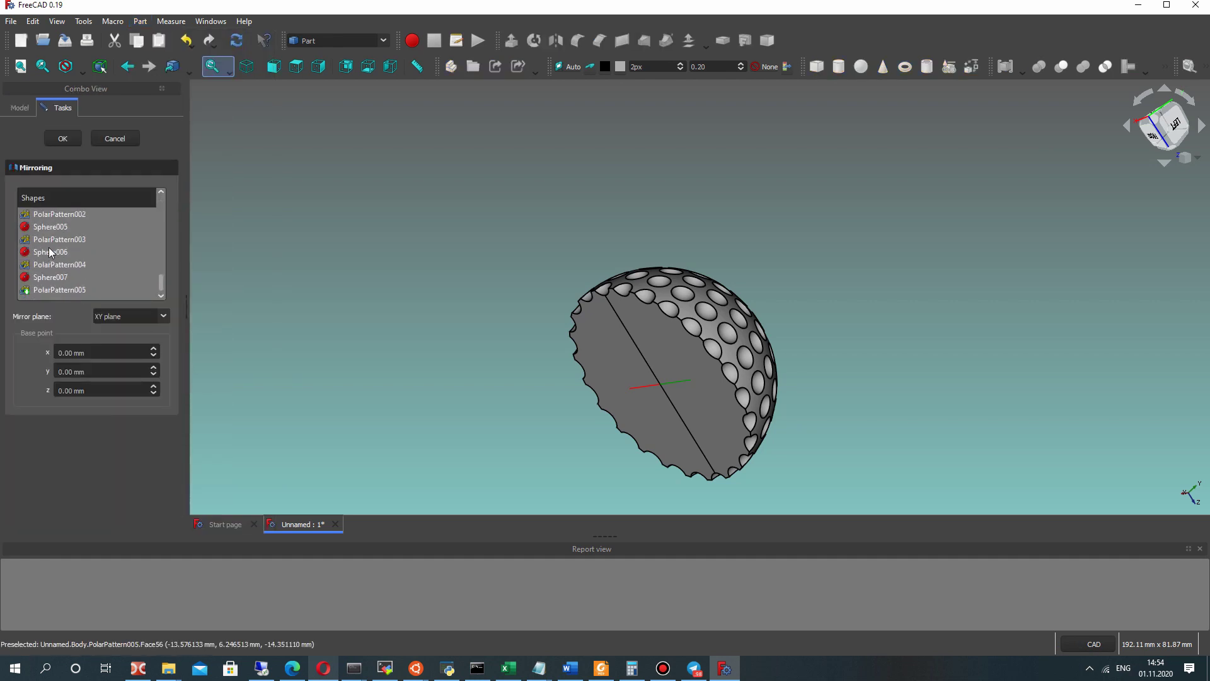
click(61, 290)
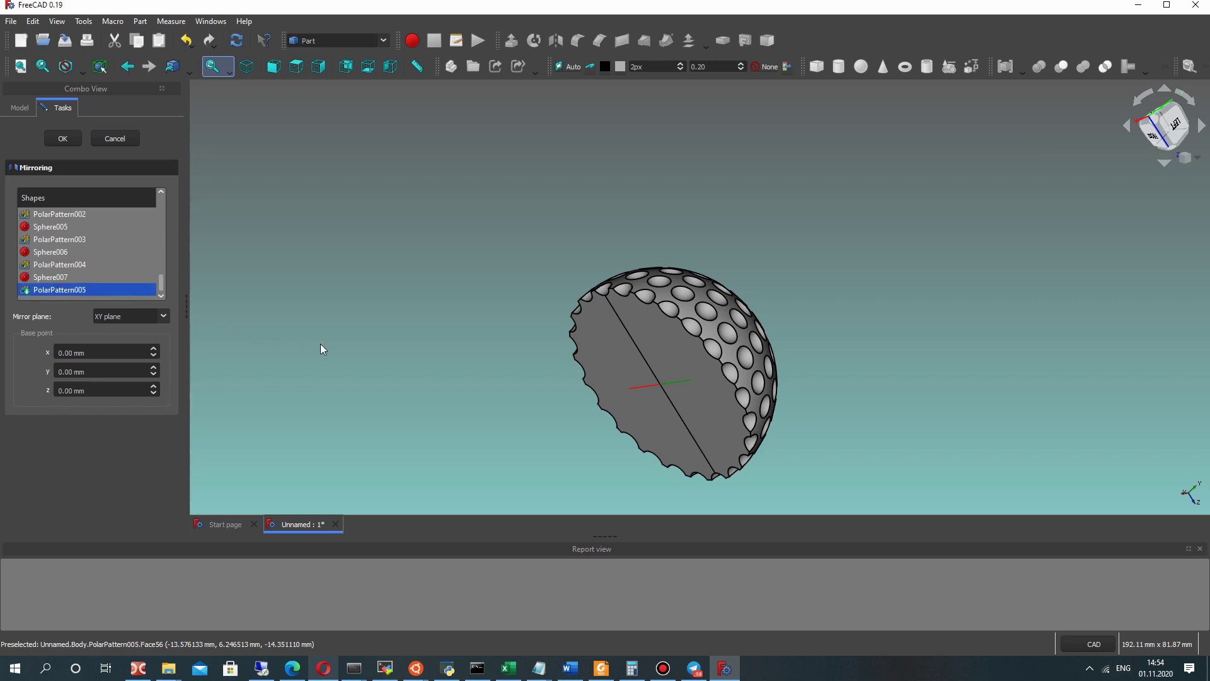
middle_drag(238, 327, 446, 283)
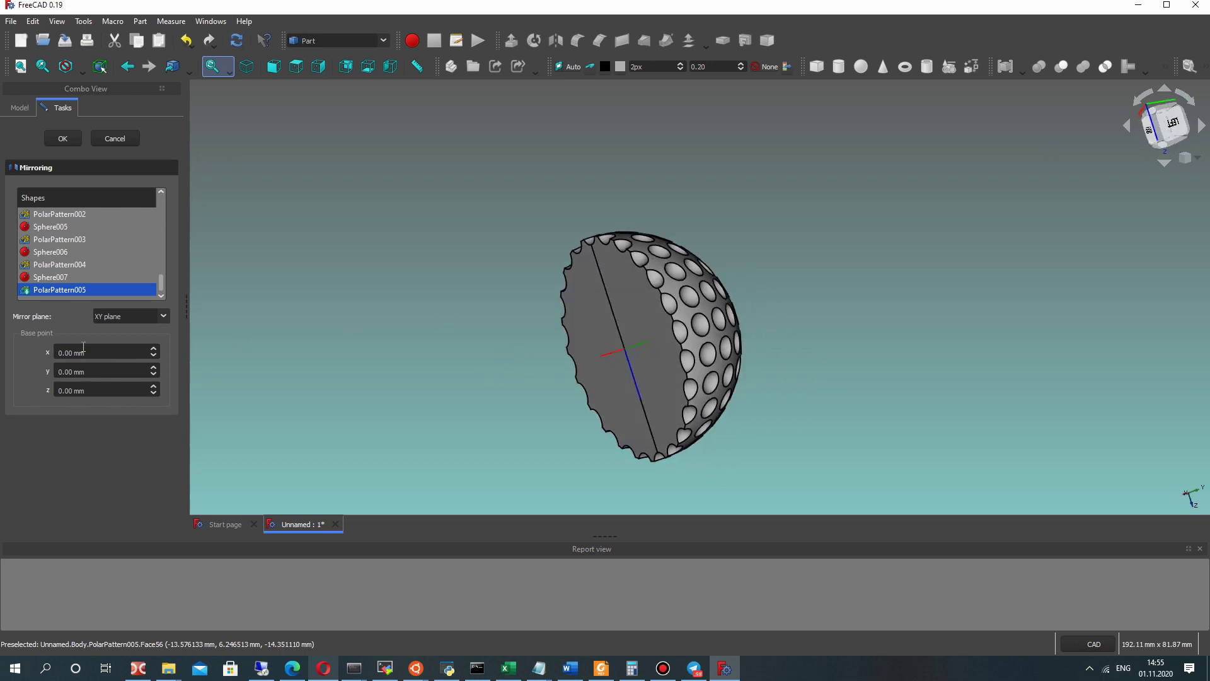
click(136, 320)
click(101, 341)
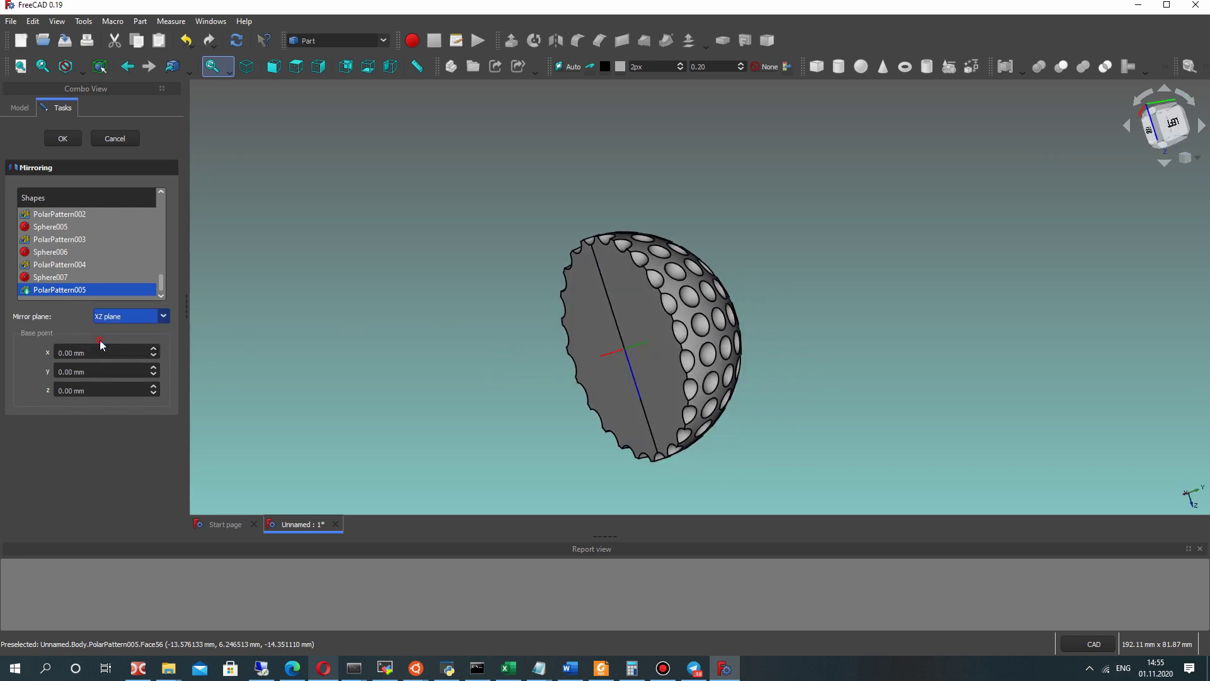
click(62, 138)
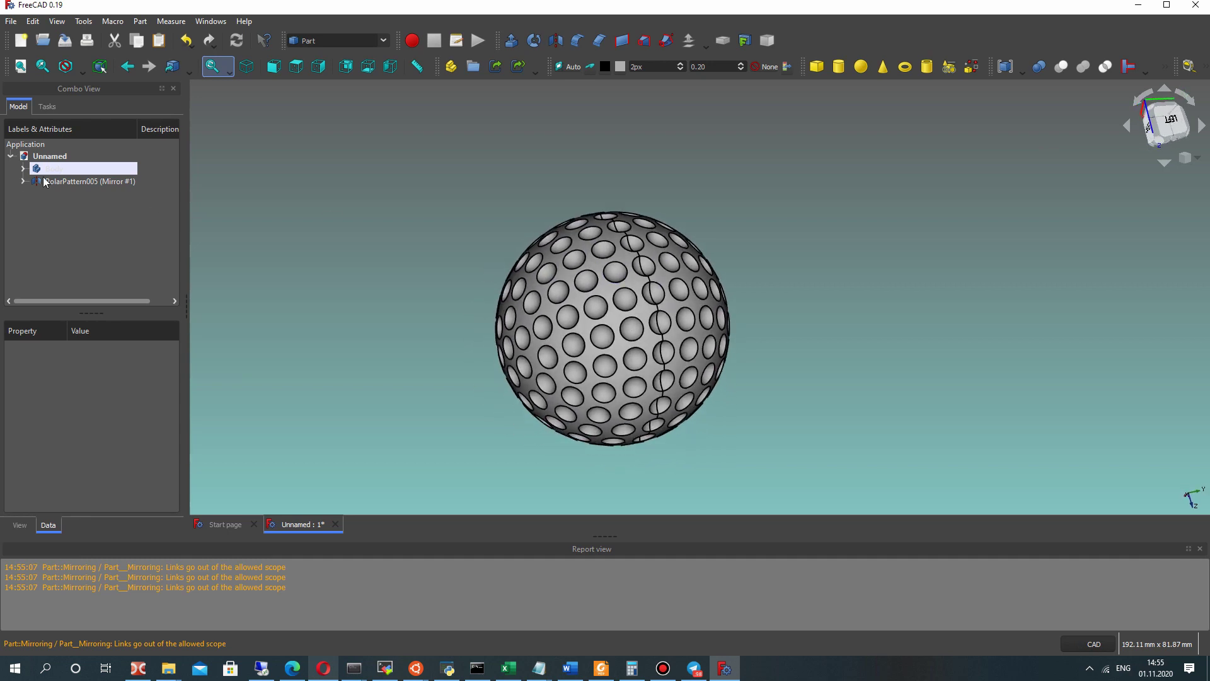
Hide the original body to inspect the mirrored half and its mirror plane, and show the body again
click(60, 181)
click(312, 284)
click(95, 186)
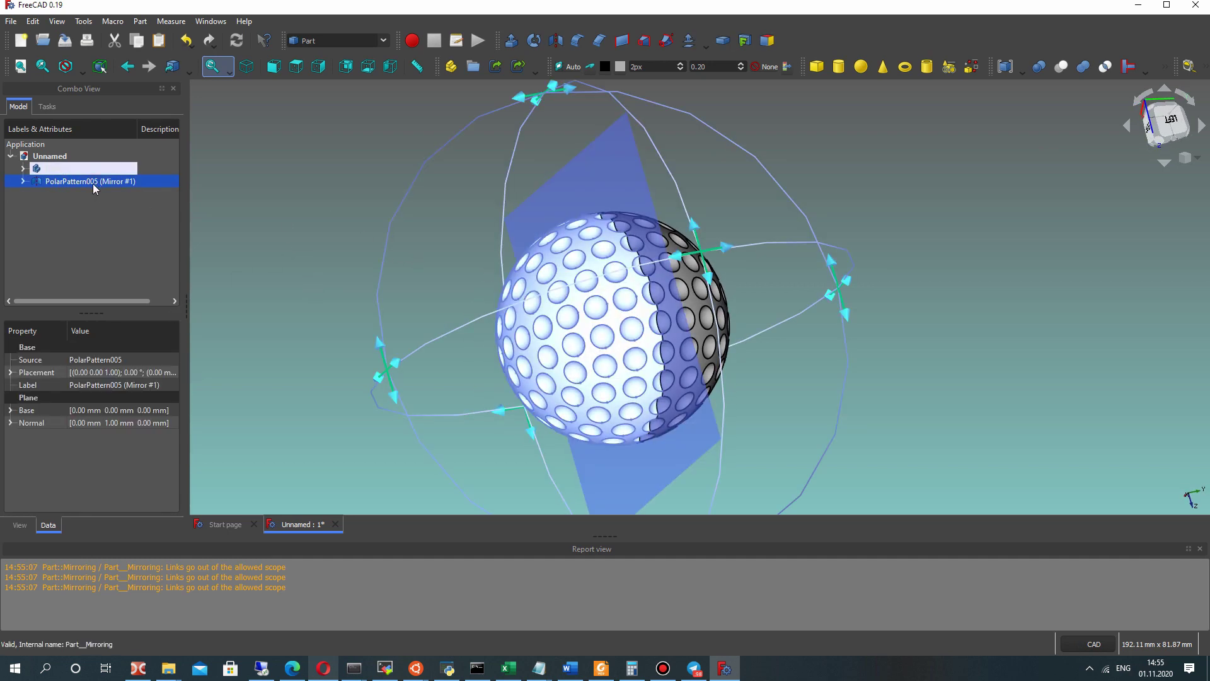
click(340, 218)
click(72, 177)
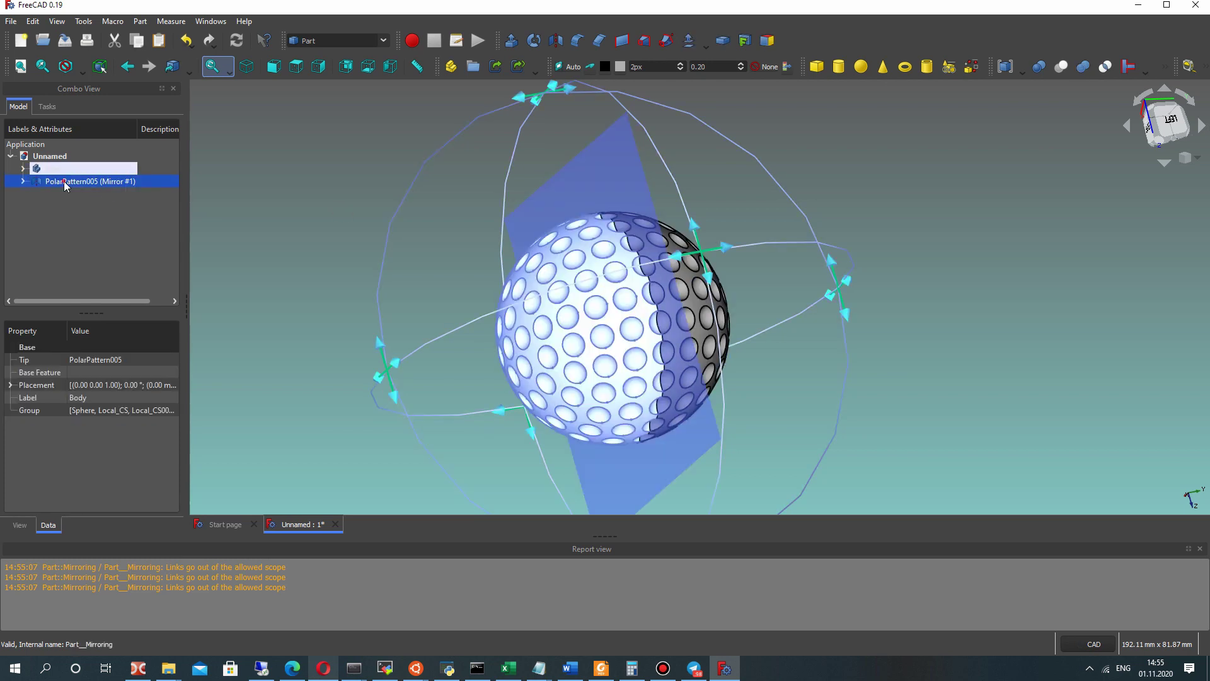
click(73, 170)
key(space)
click(304, 187)
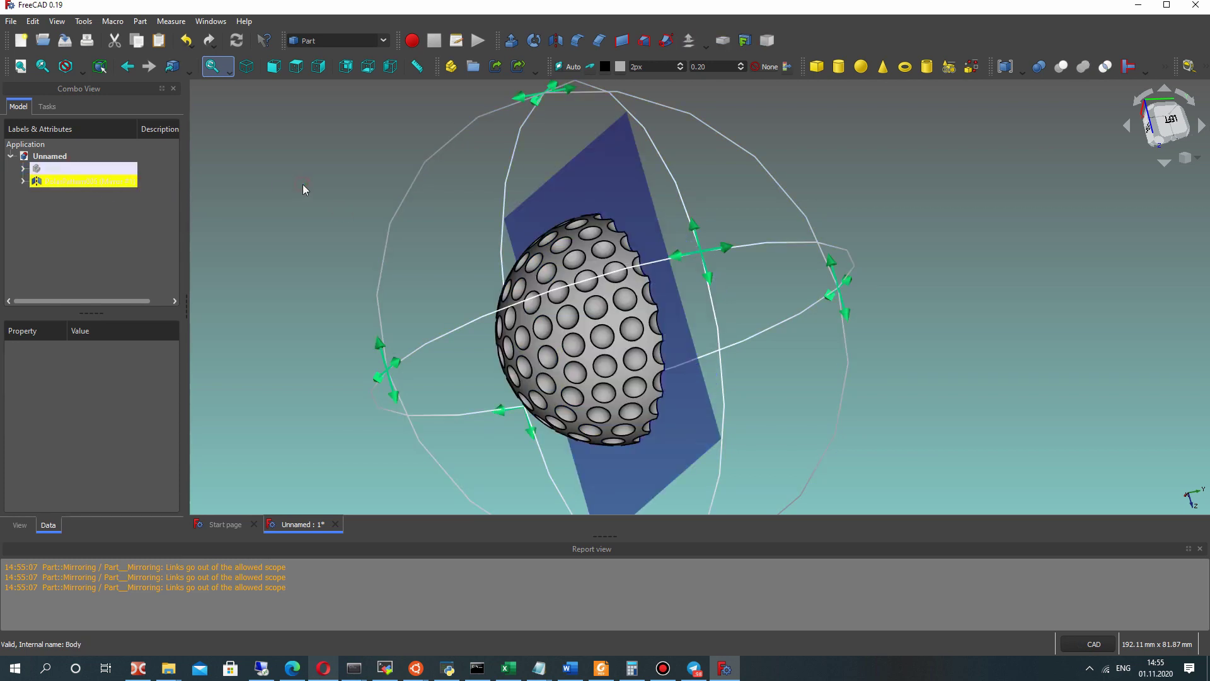
key(Escape)
click(102, 184)
click(70, 169)
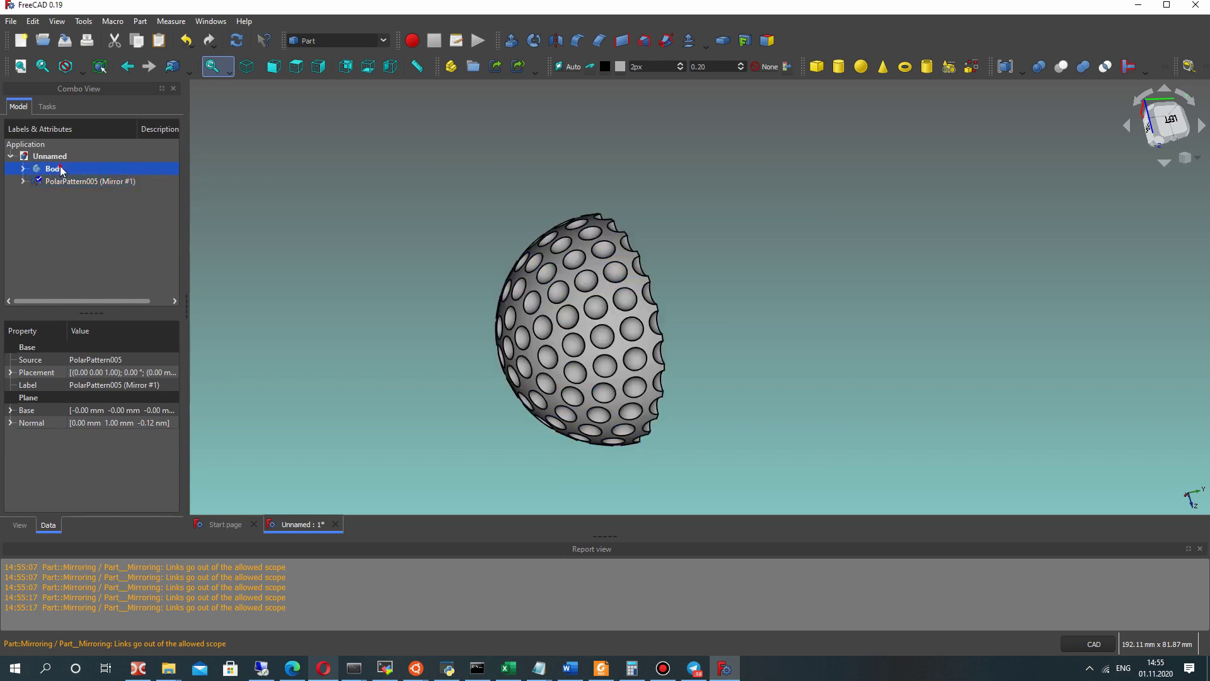
click(347, 190)
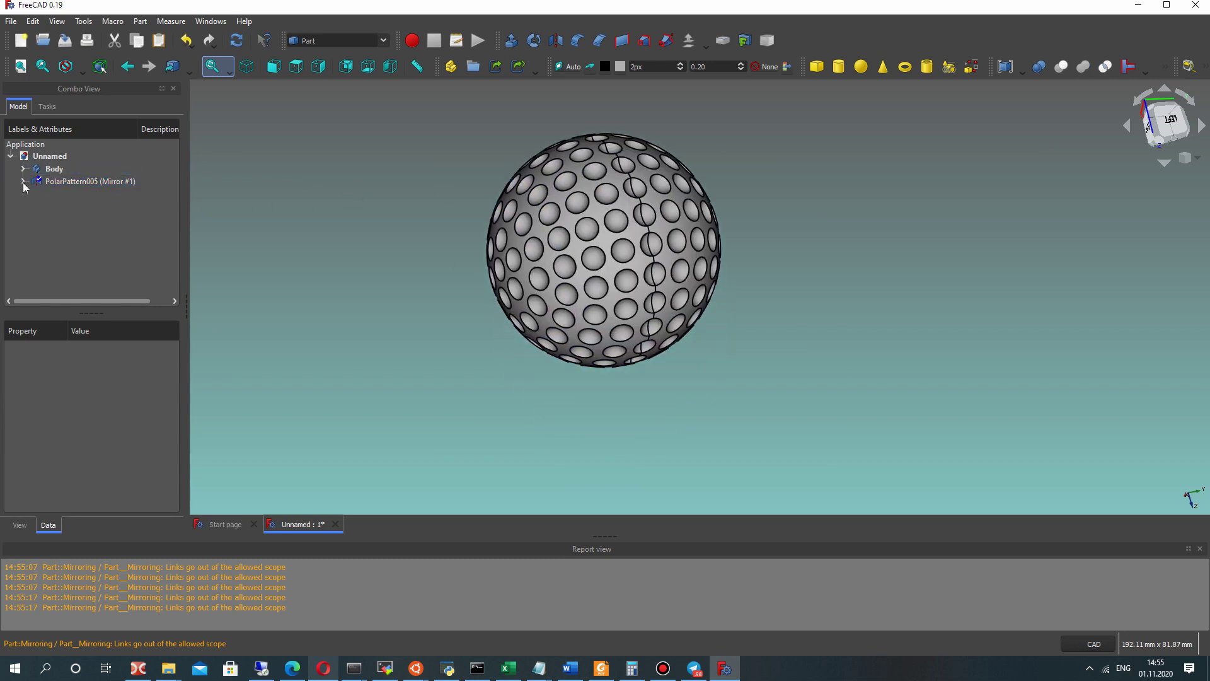
Check the mirrored half's plane base and normal properties and view the complete ball from another side
click(65, 182)
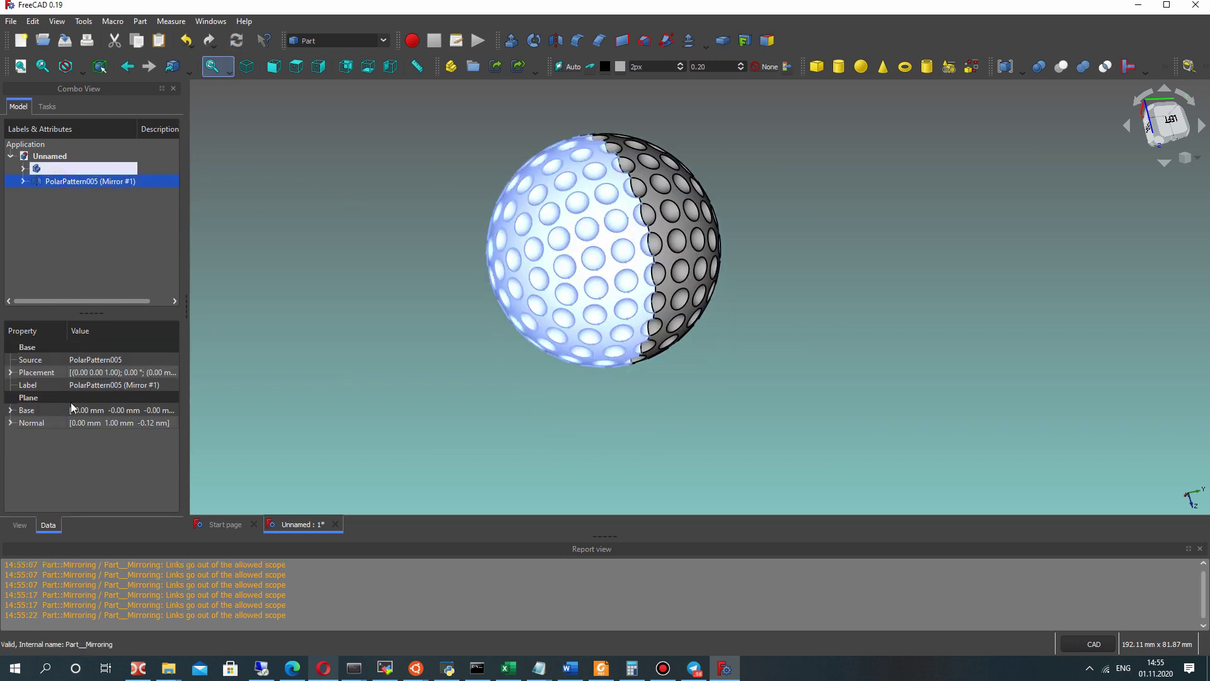
click(11, 410)
click(12, 411)
click(421, 182)
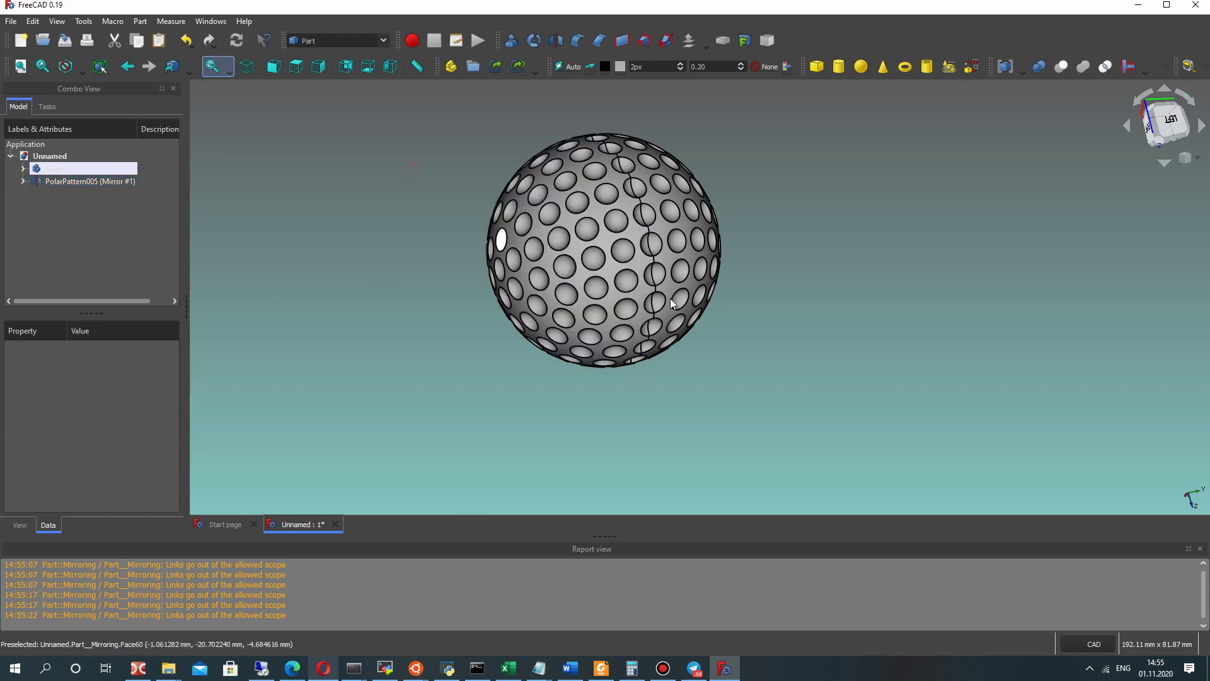
middle_drag(864, 292, 1003, 217)
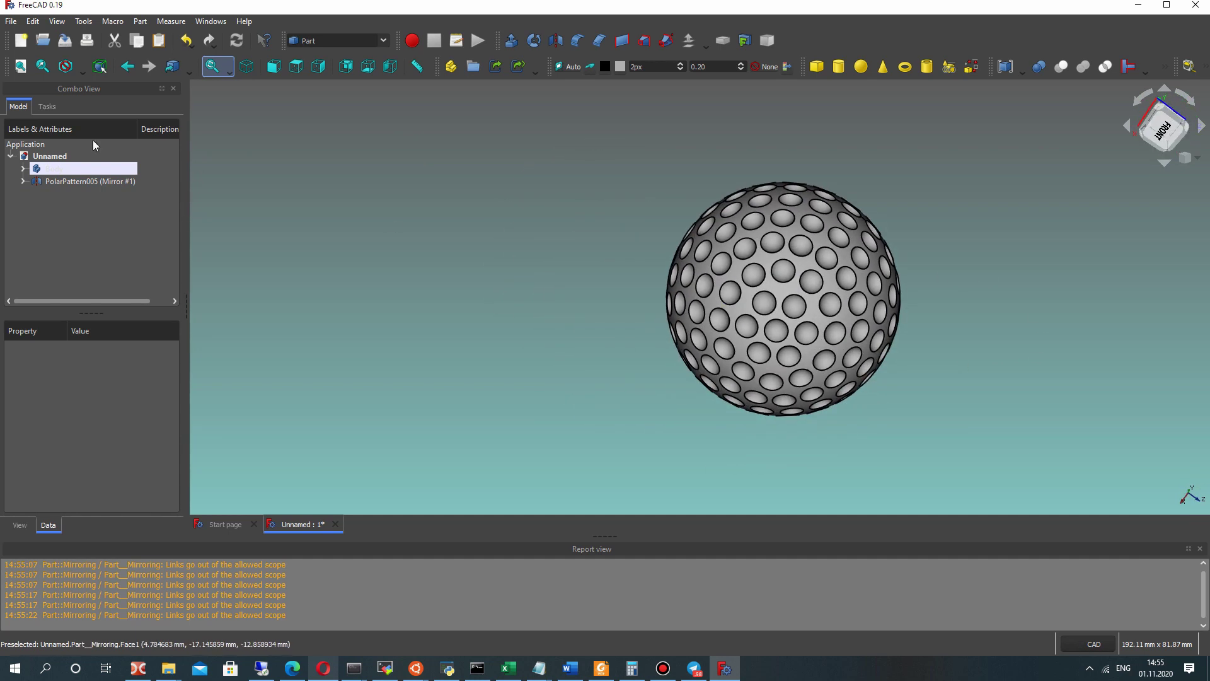
click(75, 183)
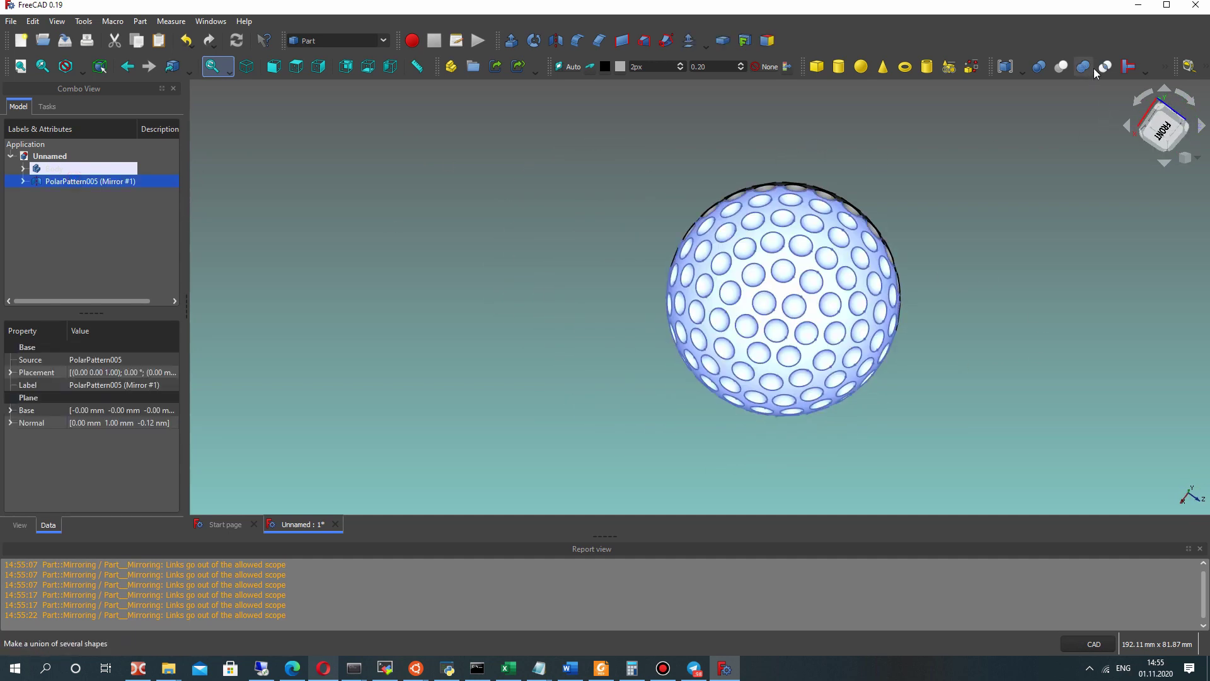
click(1039, 67)
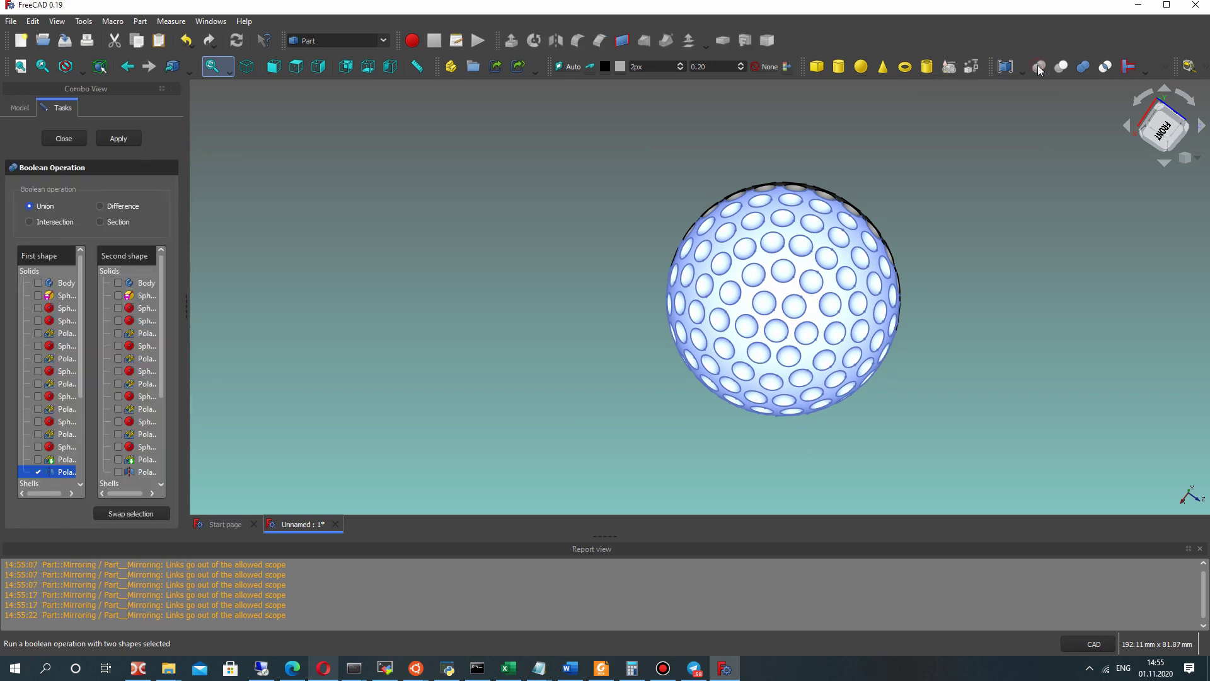
click(64, 139)
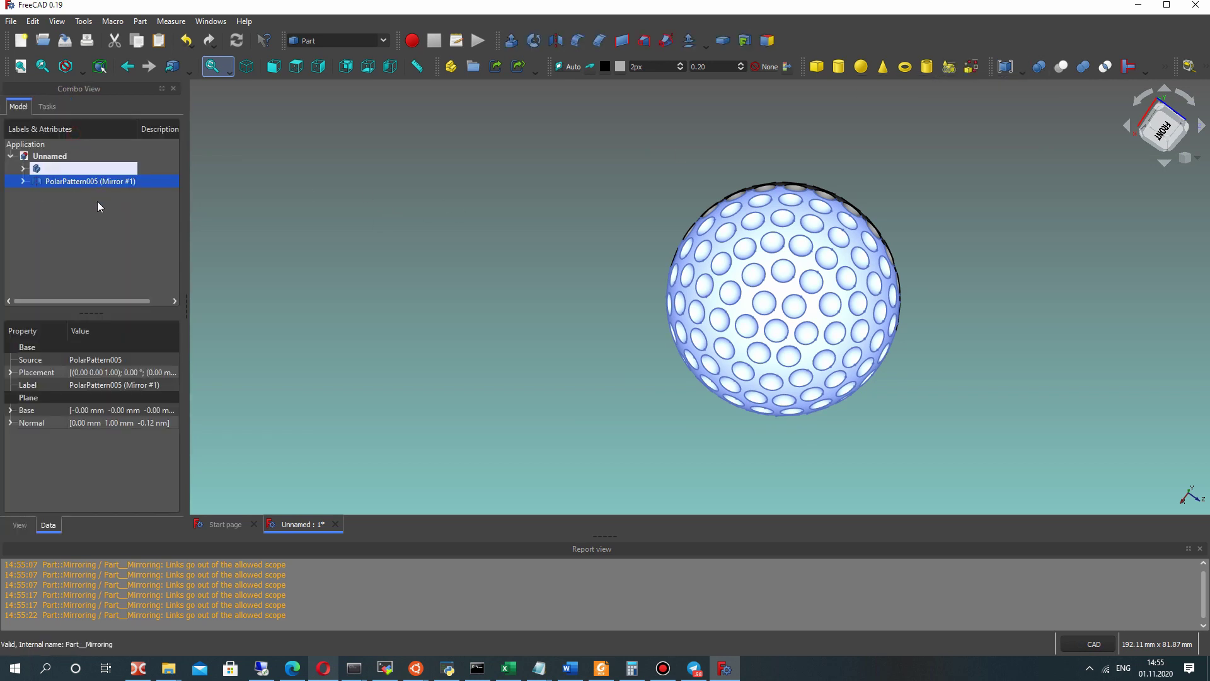
click(367, 212)
click(85, 182)
click(512, 207)
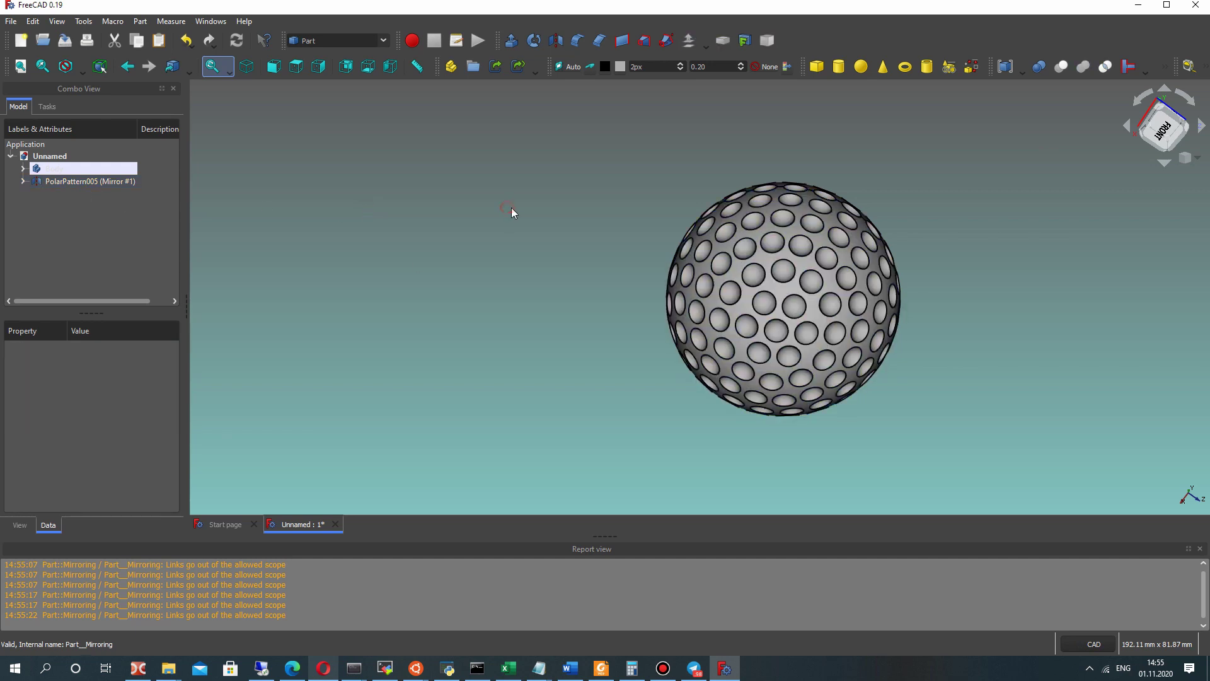
Fuse the original body and its mirrored half into one solid with a union
middle_drag(636, 240, 534, 286)
click(70, 167)
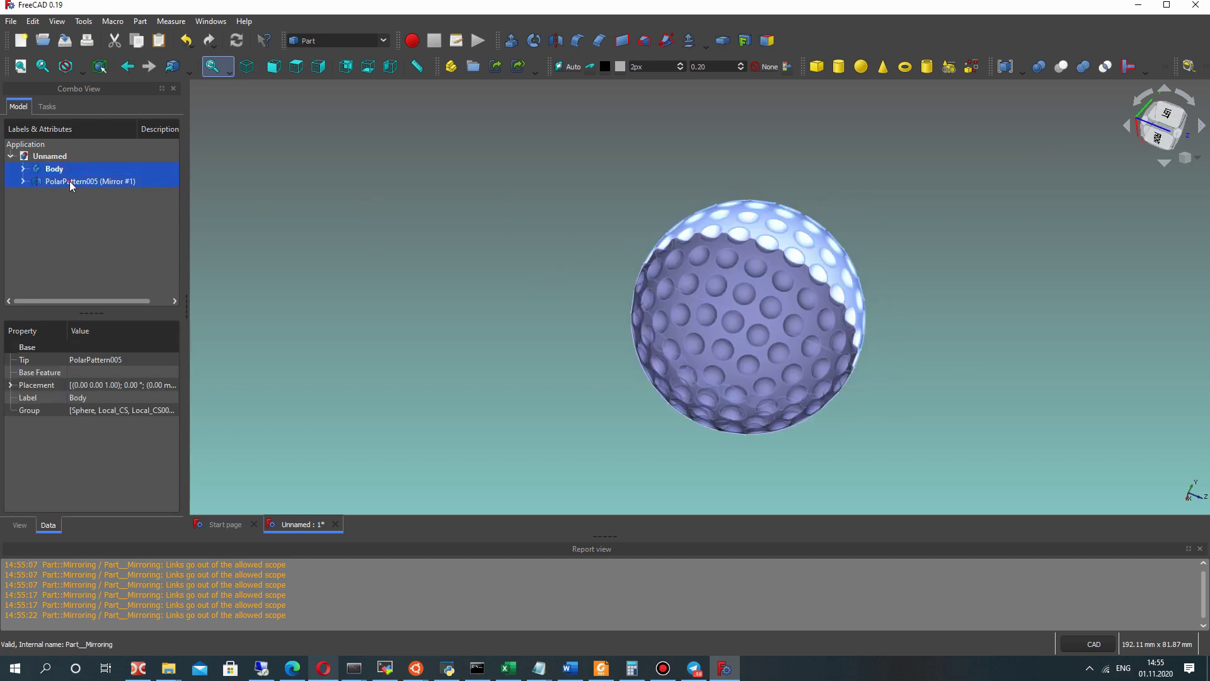
ctrl+click(74, 182)
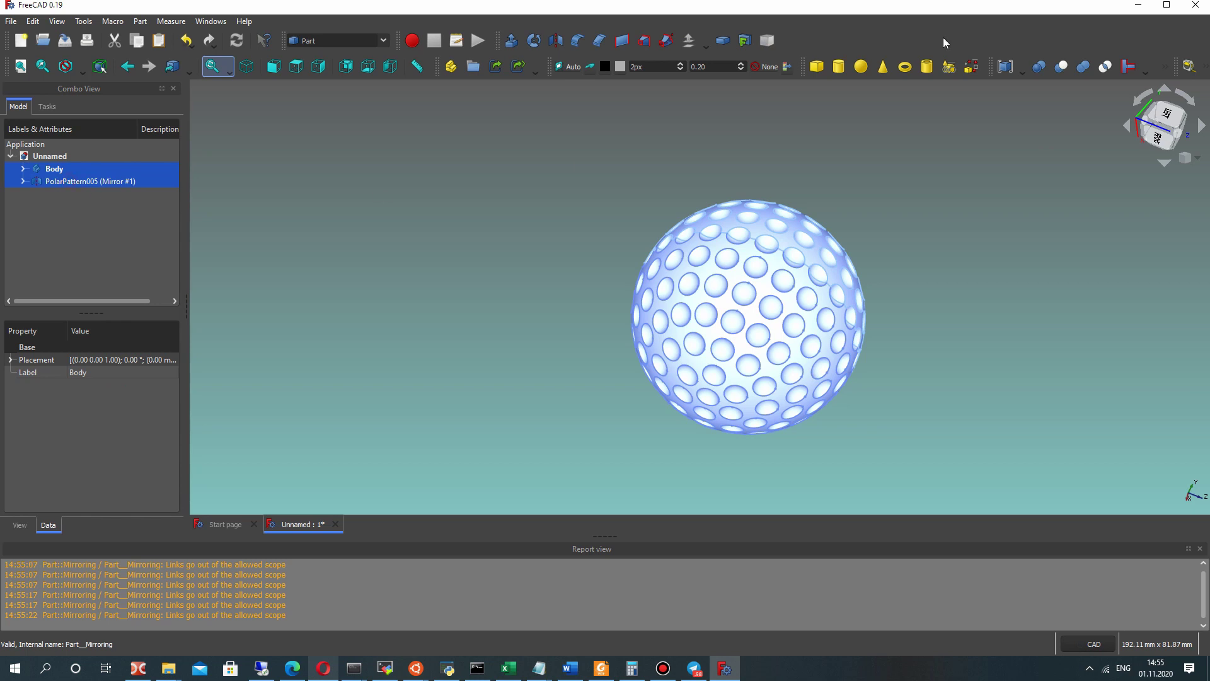
click(1082, 67)
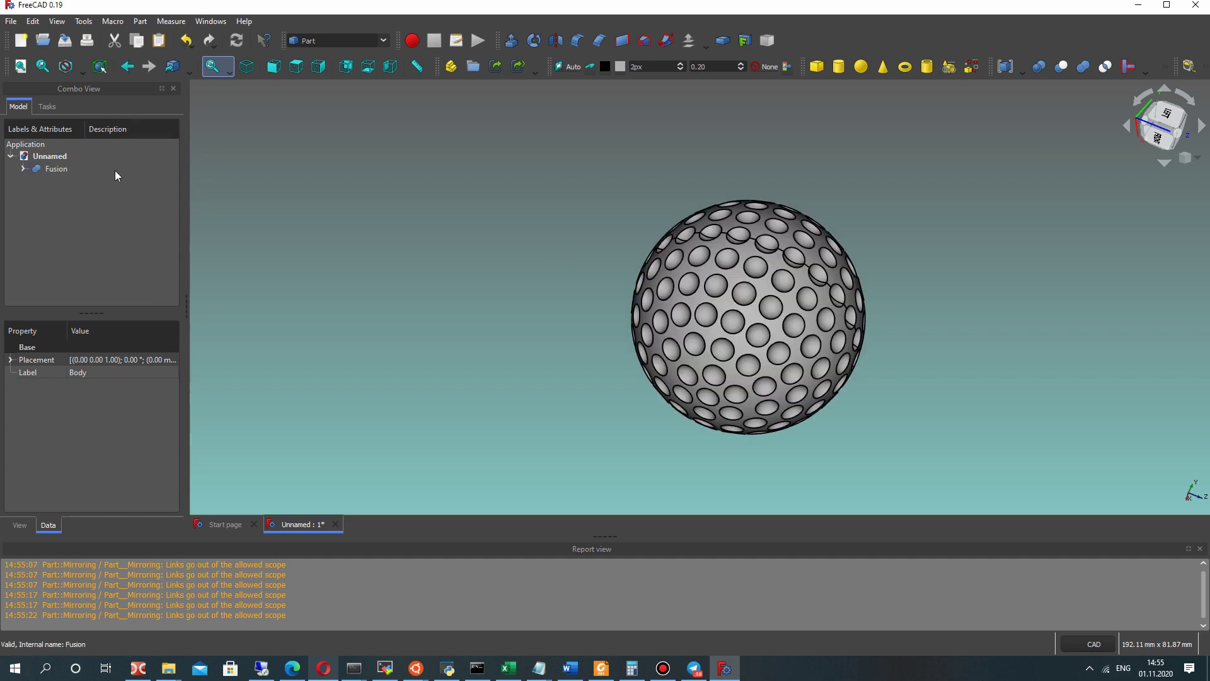
Set the fusion's Refine property to true
click(57, 169)
click(71, 411)
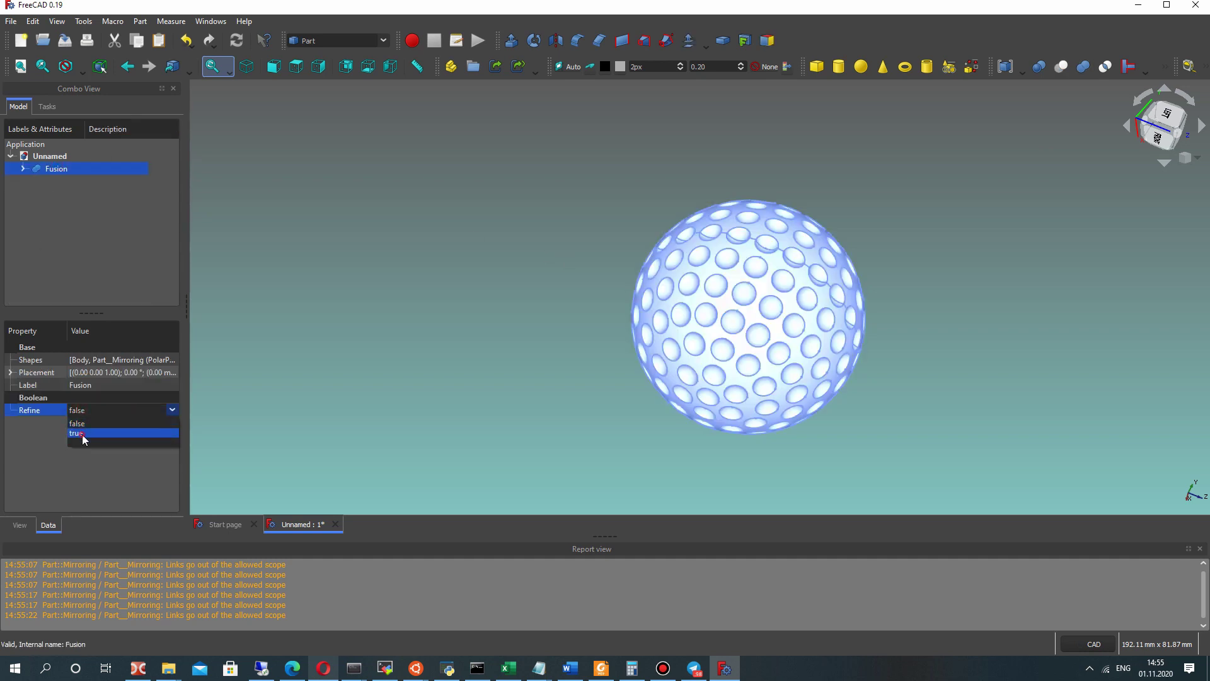
click(80, 438)
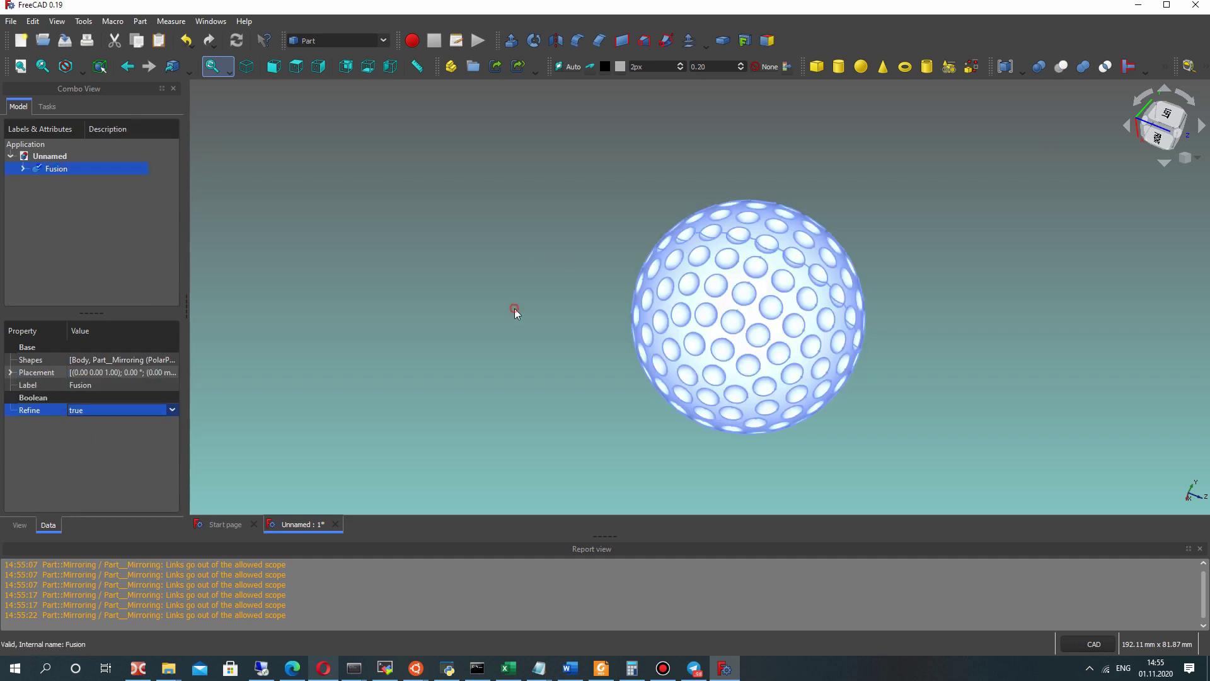
click(467, 288)
Inspect the fused ball in the Shaded draw style, and switch the display to Flat lines
mouse_move(467, 287)
middle_down()
mouse_move(919, 305)
mouse_move(1018, 199)
mouse_move(964, 395)
mouse_move(705, 392)
mouse_move(705, 189)
middle_up()
click(84, 70)
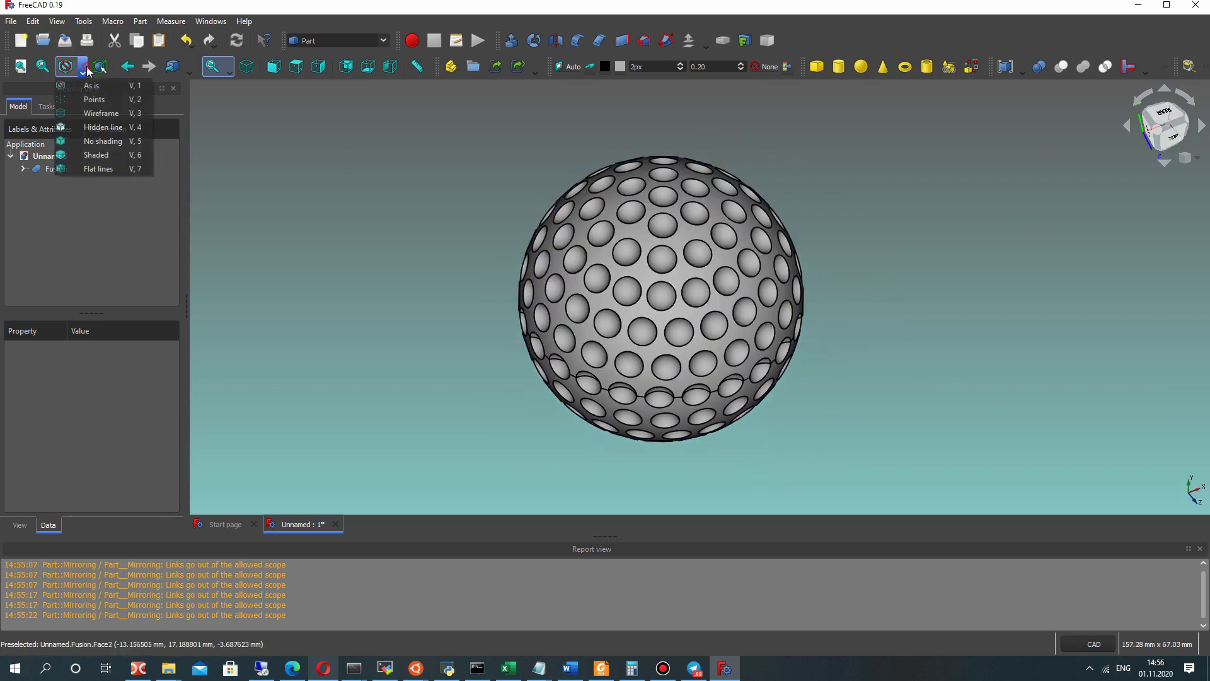
click(96, 155)
mouse_move(348, 256)
middle_down()
mouse_move(630, 284)
mouse_move(876, 270)
mouse_move(897, 130)
mouse_move(424, 284)
mouse_move(685, 393)
mouse_move(179, 227)
middle_up()
click(86, 72)
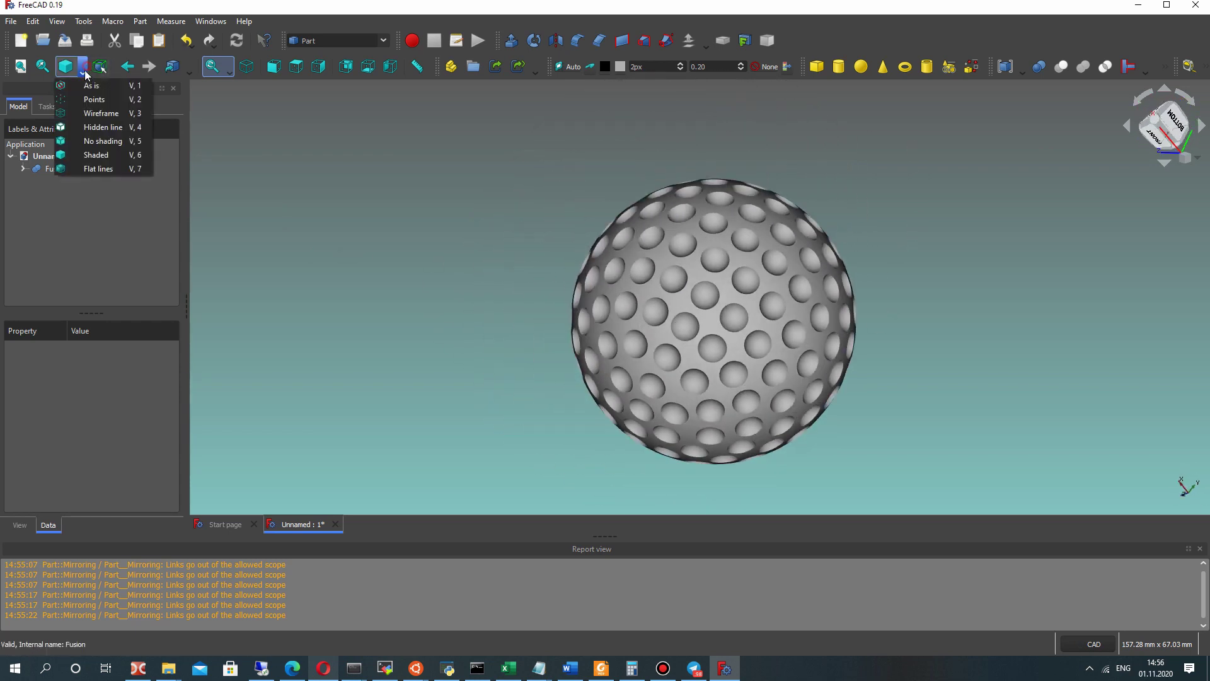
click(96, 168)
Examine the fused ball's outer face and dimples up close and from several sides, and highlight the whole fusion briefly
mouse_move(459, 232)
middle_down()
mouse_move(758, 285)
mouse_move(781, 232)
mouse_move(749, 316)
middle_up()
click(750, 316)
scroll(750, 316, up, 3)
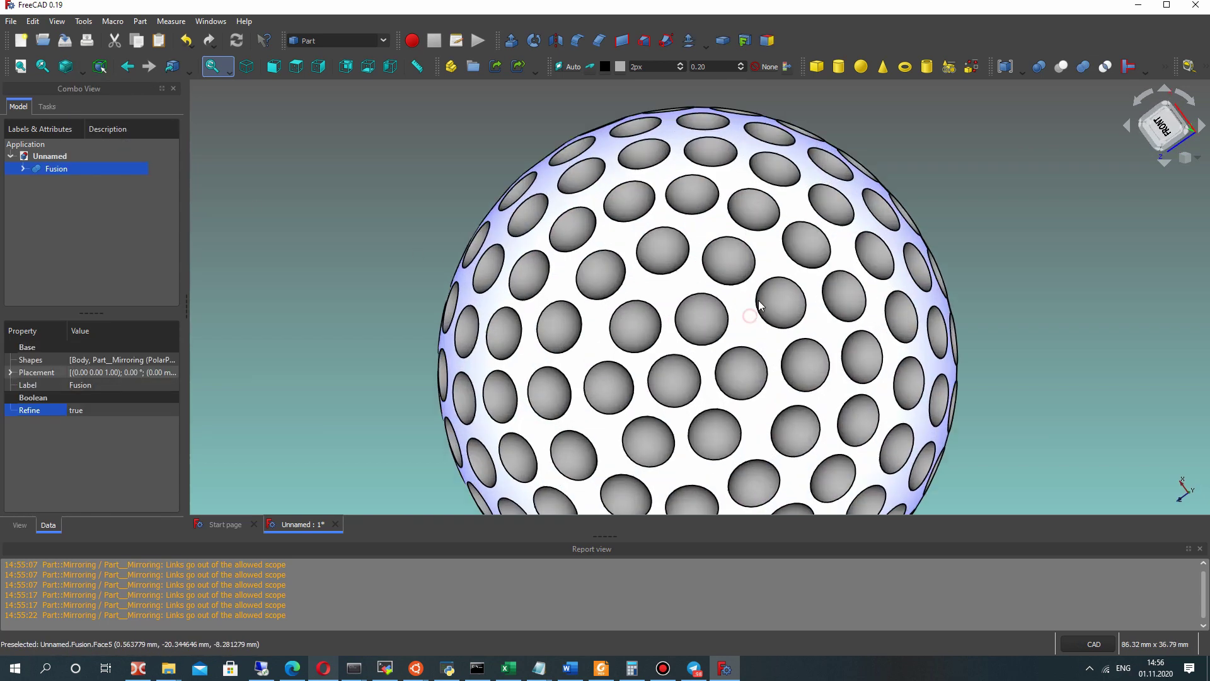
scroll(781, 252, down, 5)
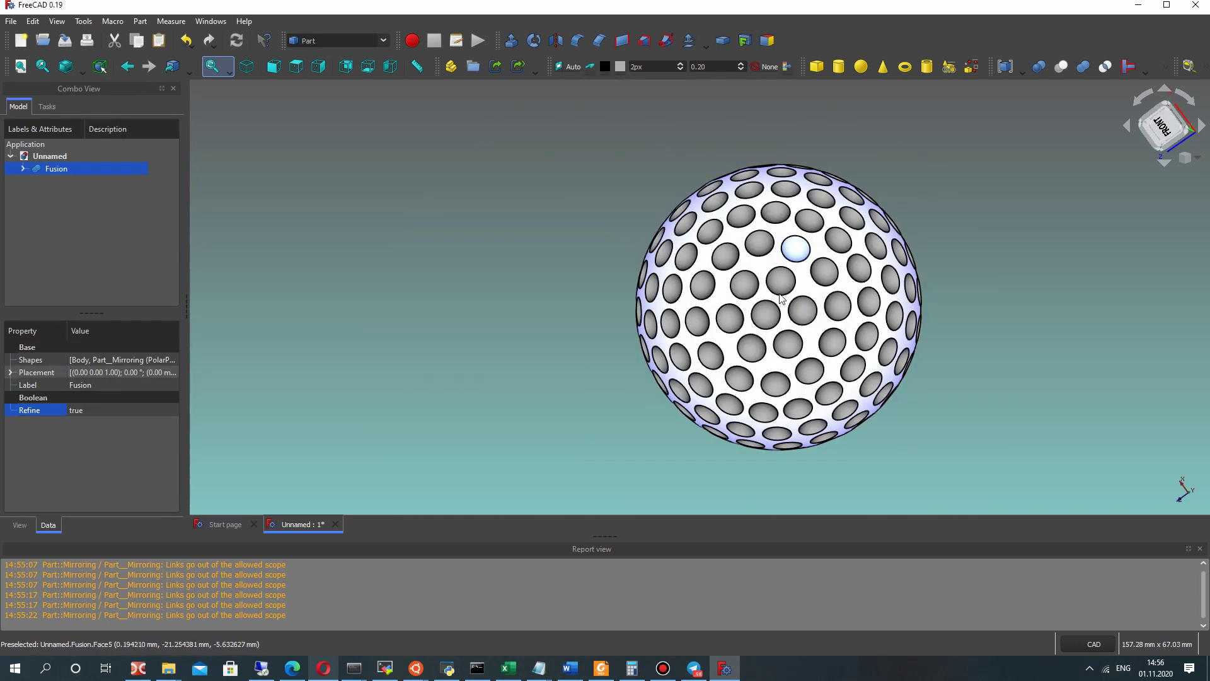
middle_drag(780, 295, 738, 278)
click(490, 278)
middle_drag(476, 283, 426, 299)
scroll(457, 287, up, 1)
middle_drag(673, 342, 616, 299)
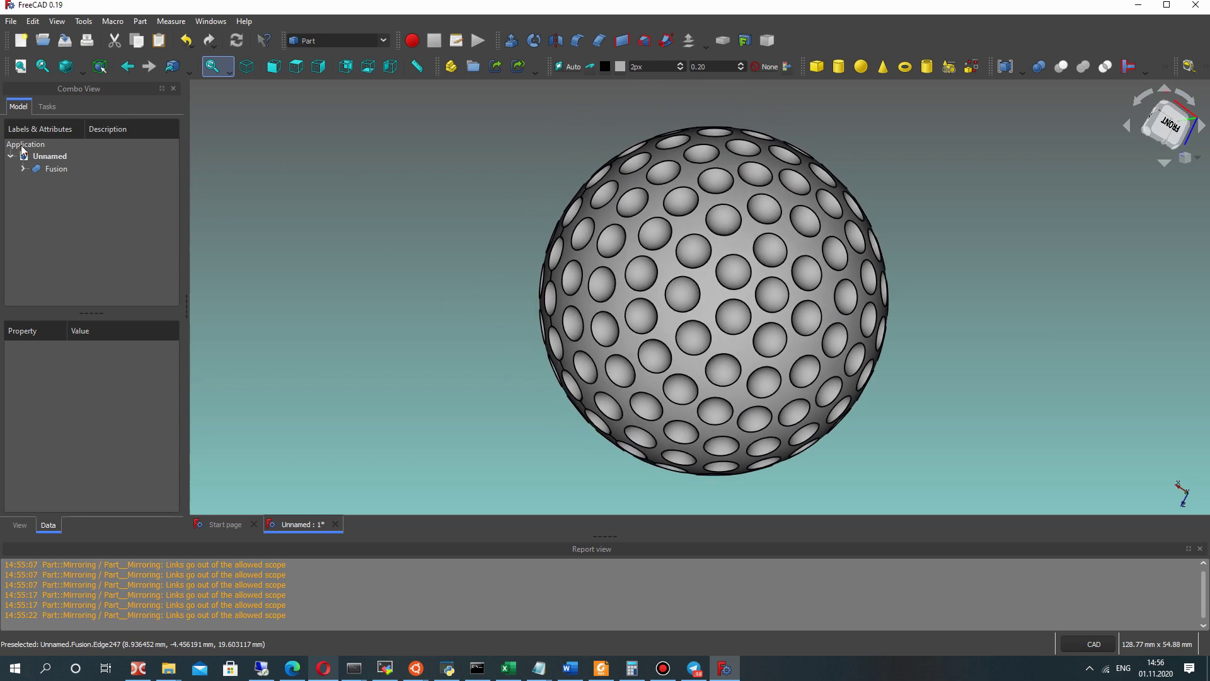
click(50, 169)
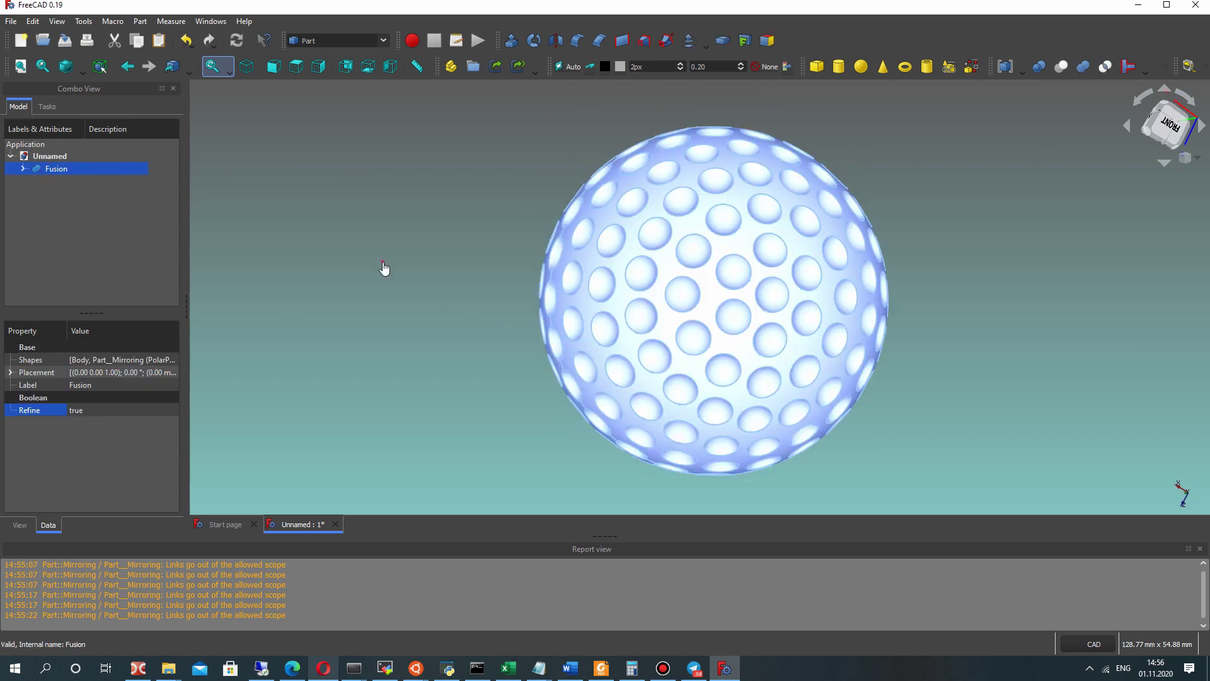
click(383, 268)
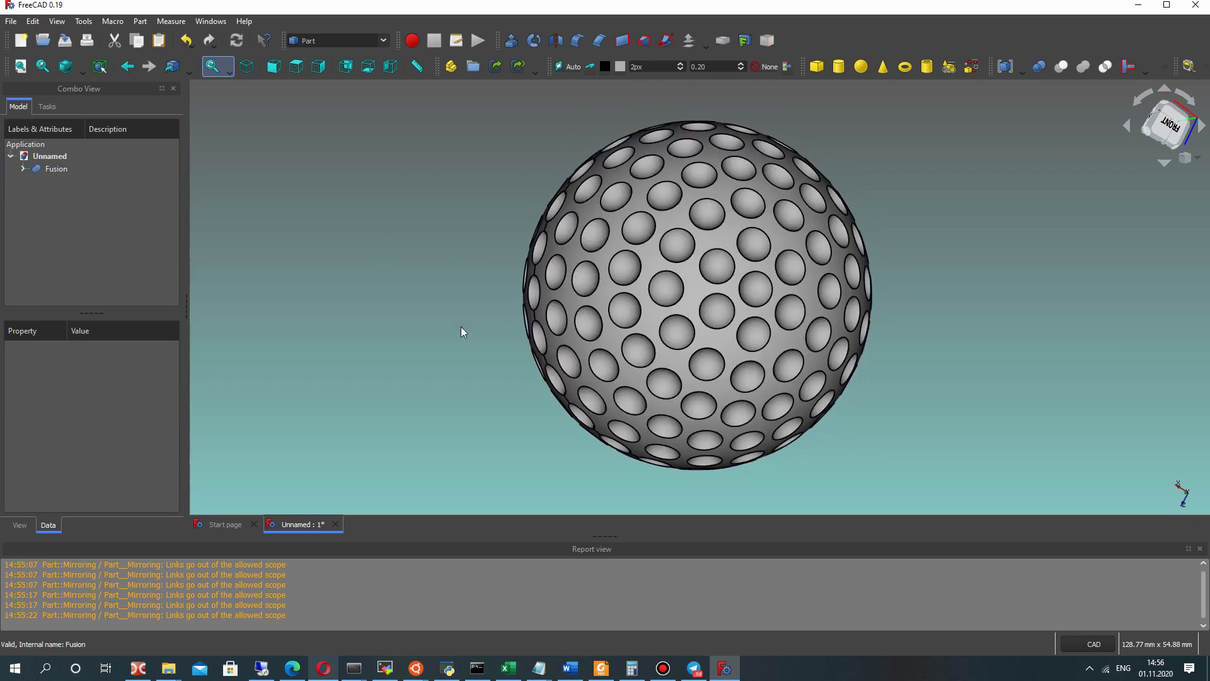